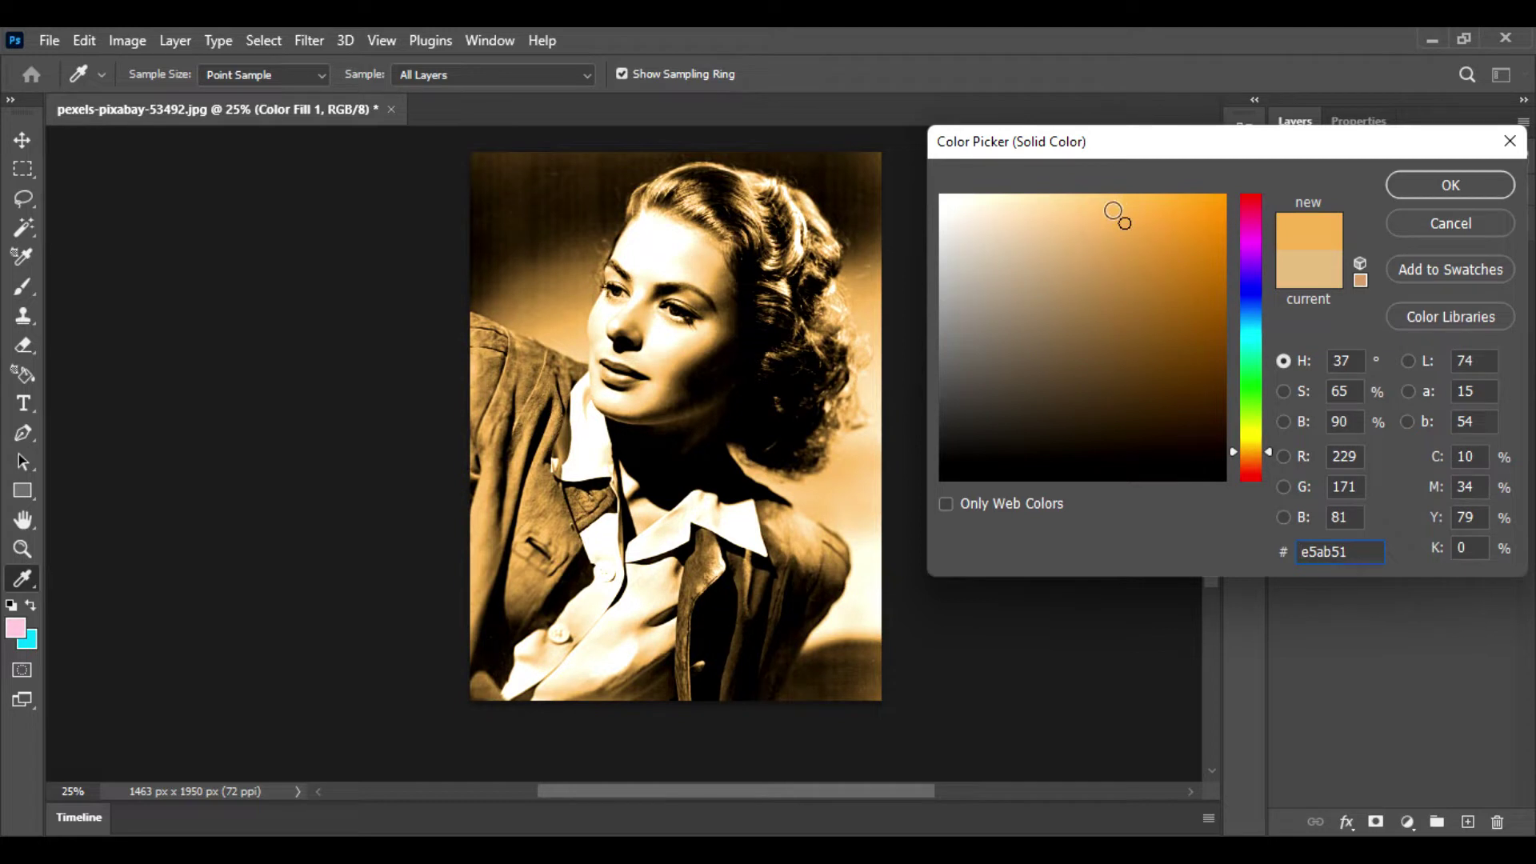
Set the Color Fill 1 layer's colour to the muted skin tone #c89b54 and accept it
mouse_move(1125, 222)
mouse_down()
mouse_move(1104, 219)
mouse_move(1101, 249)
mouse_up()
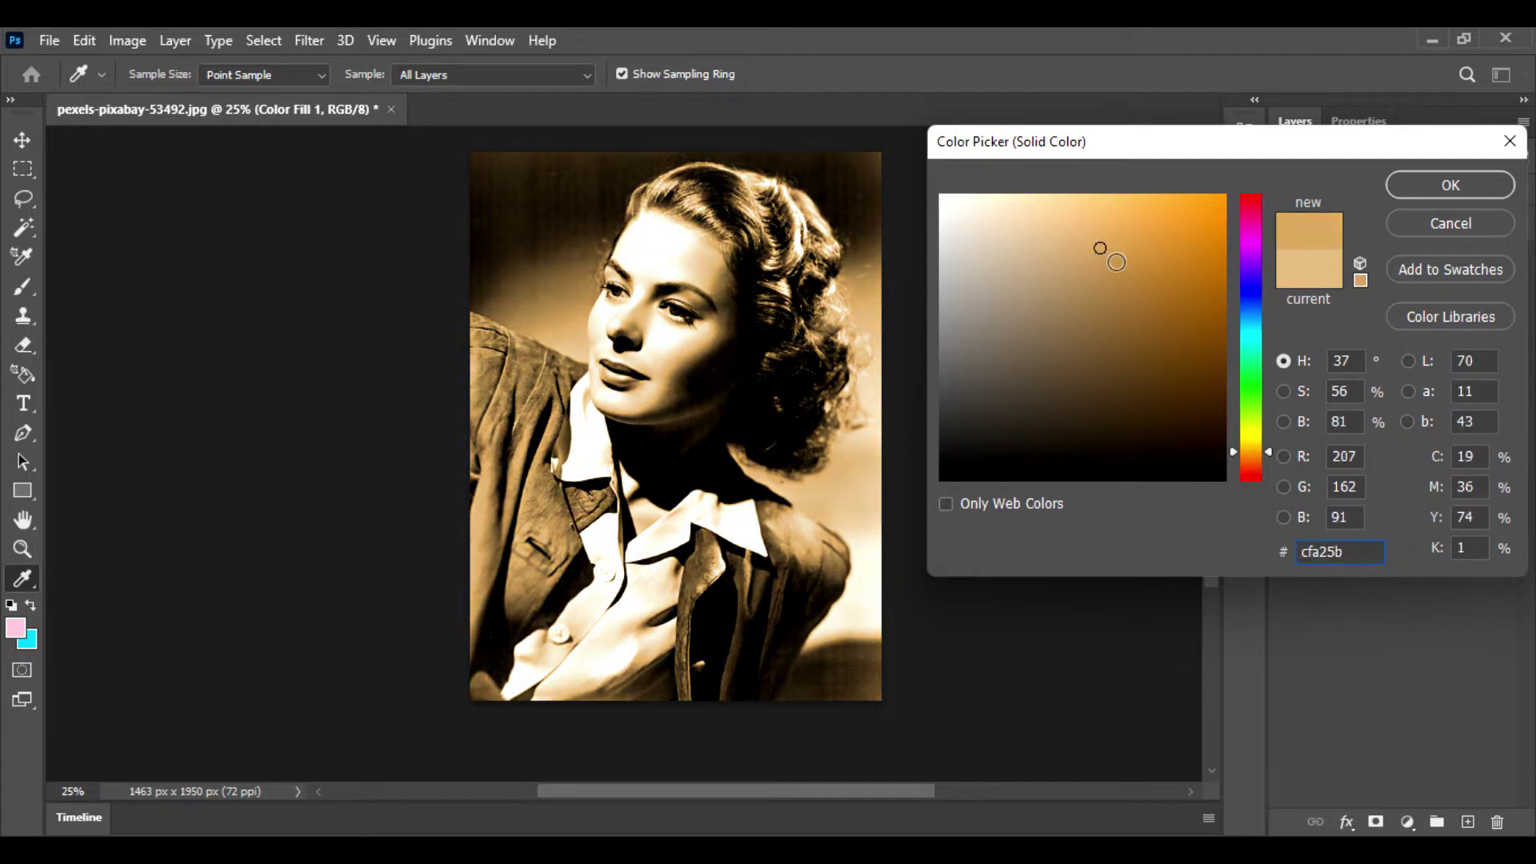
click(1135, 275)
click(1106, 256)
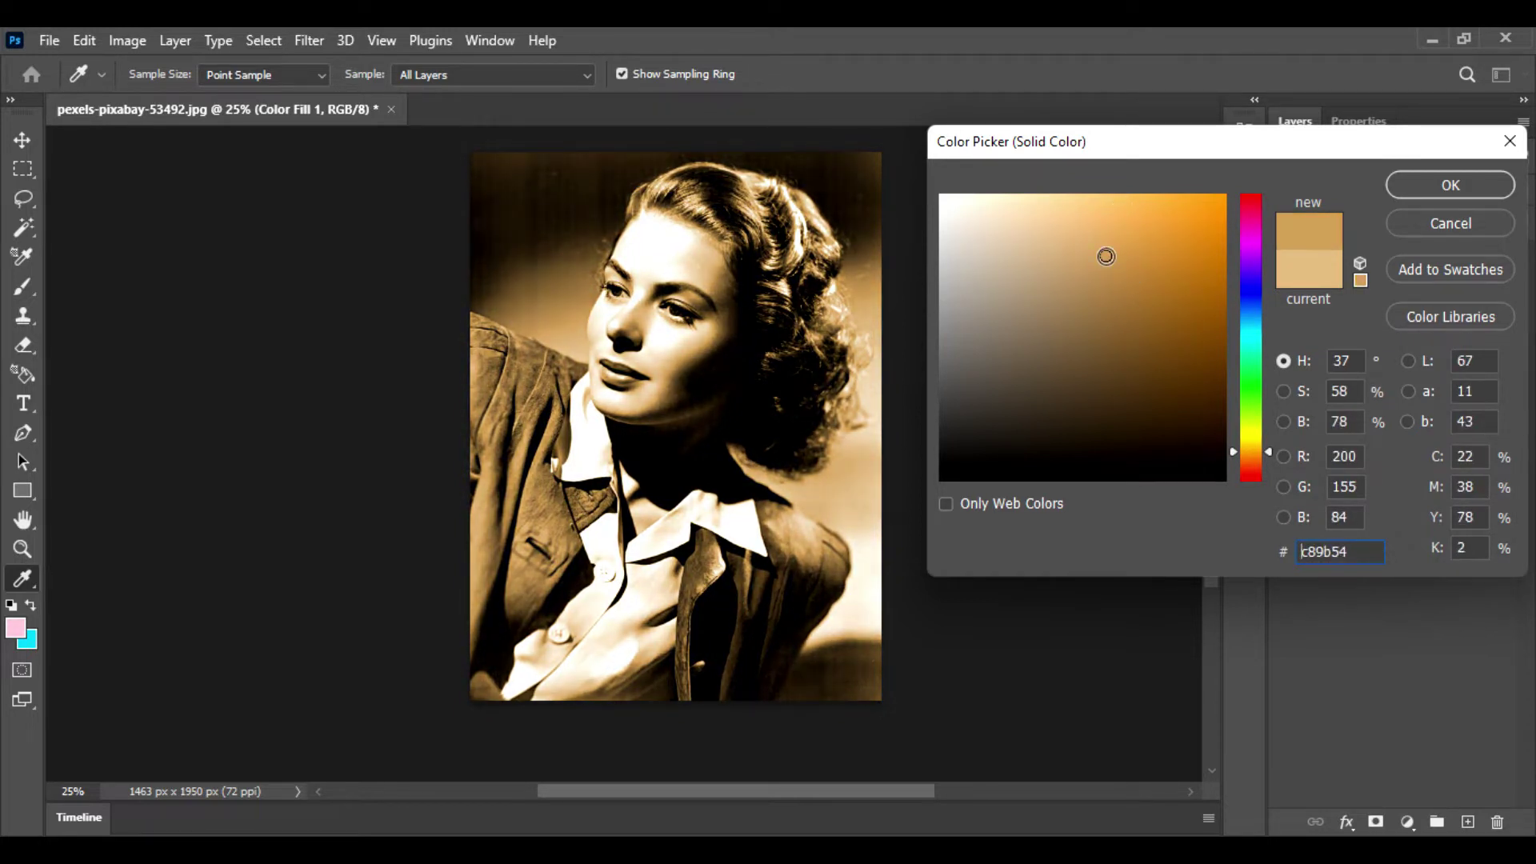
click(1422, 184)
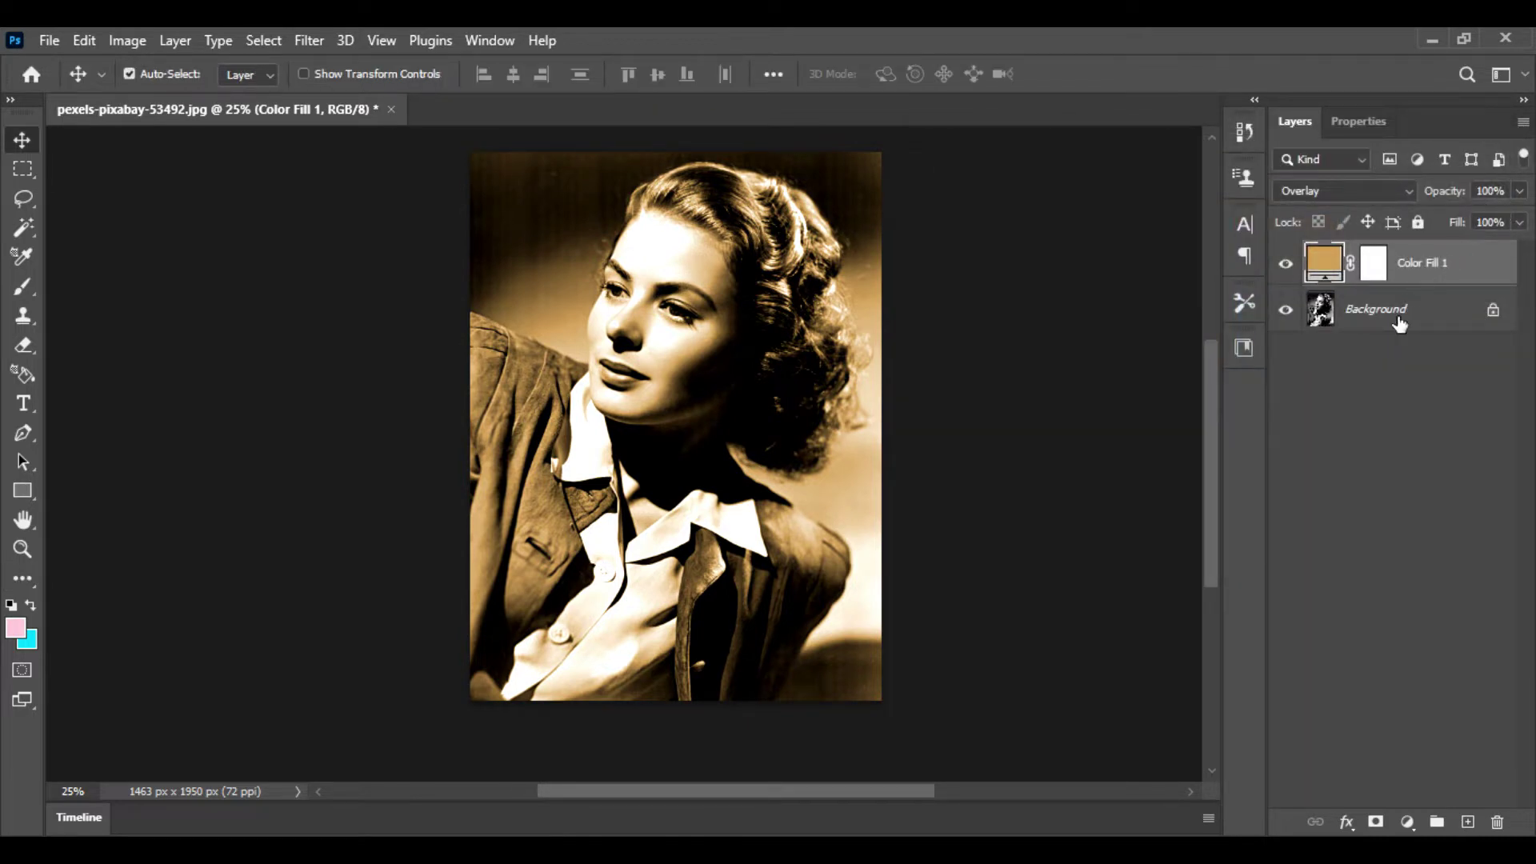
Invert the Color Fill 1 layer mask to black to hide the skin tone across the portrait
key(ctrl+plus)
key(ctrl+plus)
click(1374, 266)
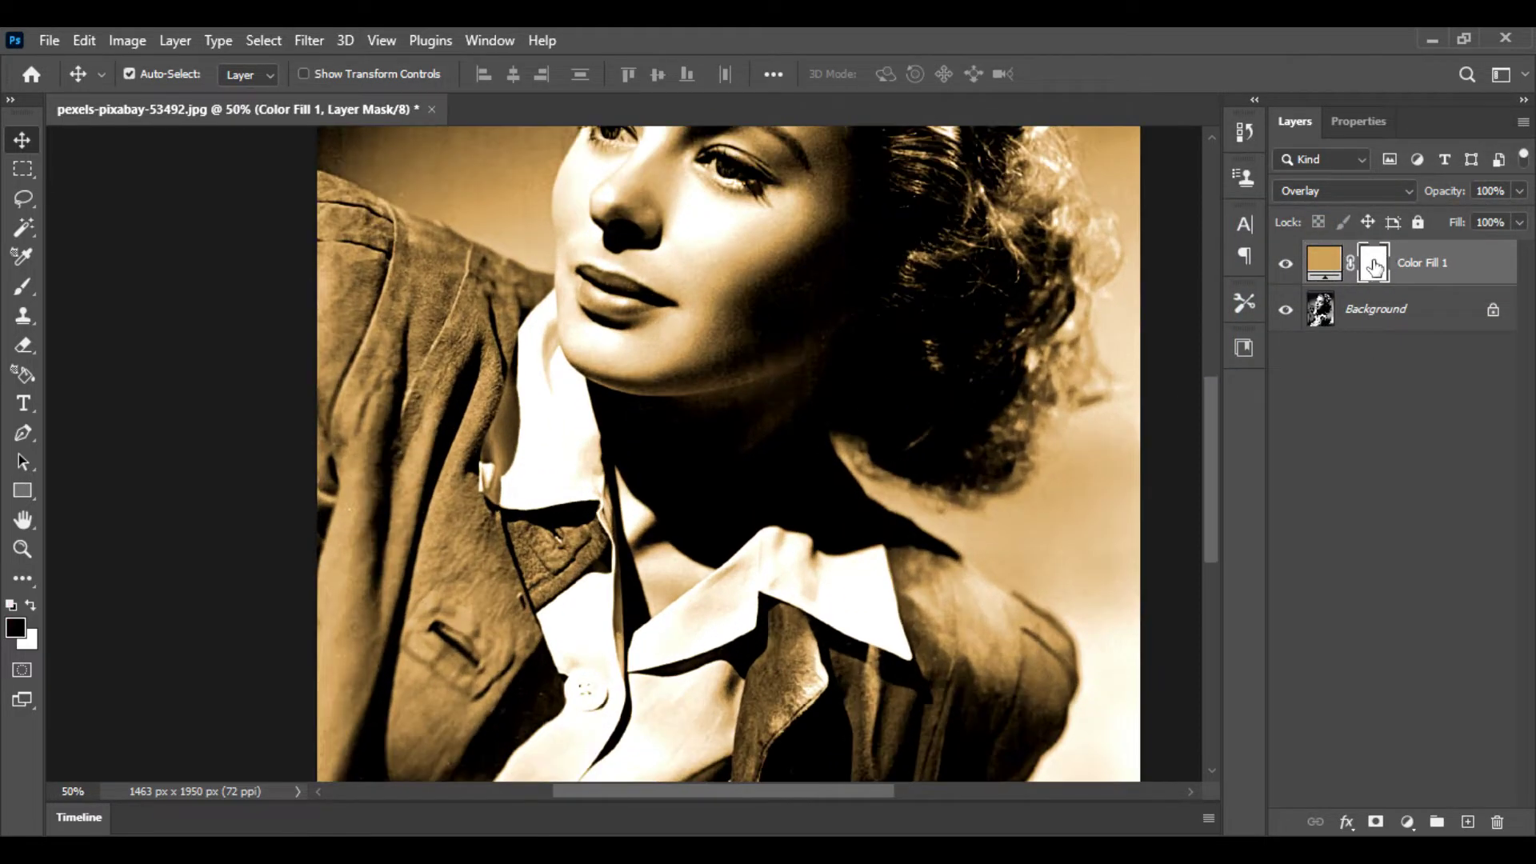
key(ctrl+i)
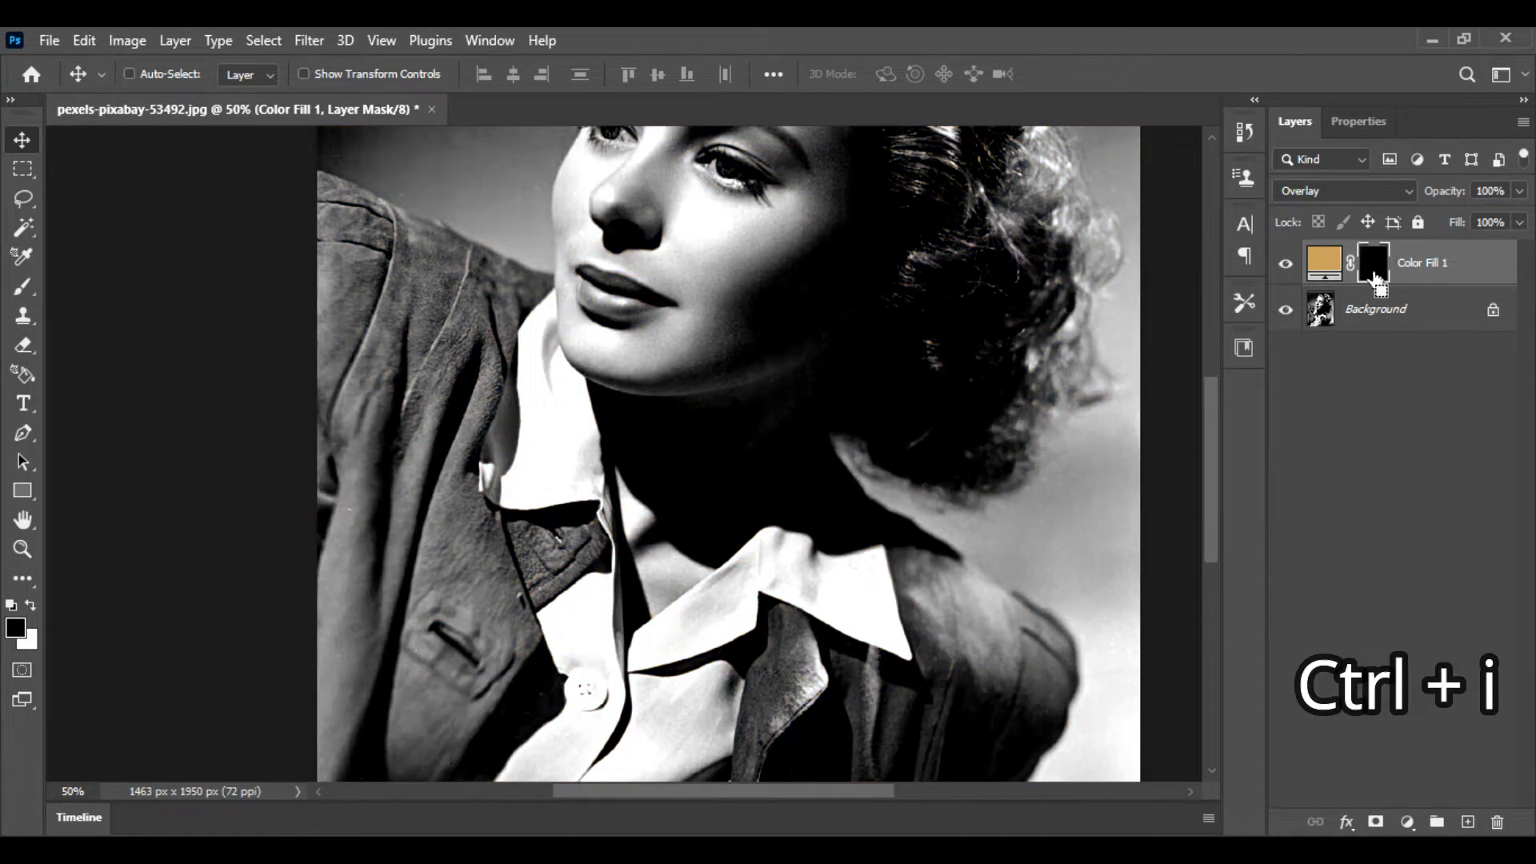
Set up the Brush tool with 100% opacity and white as the foreground colour
scroll(906, 392, up, 5)
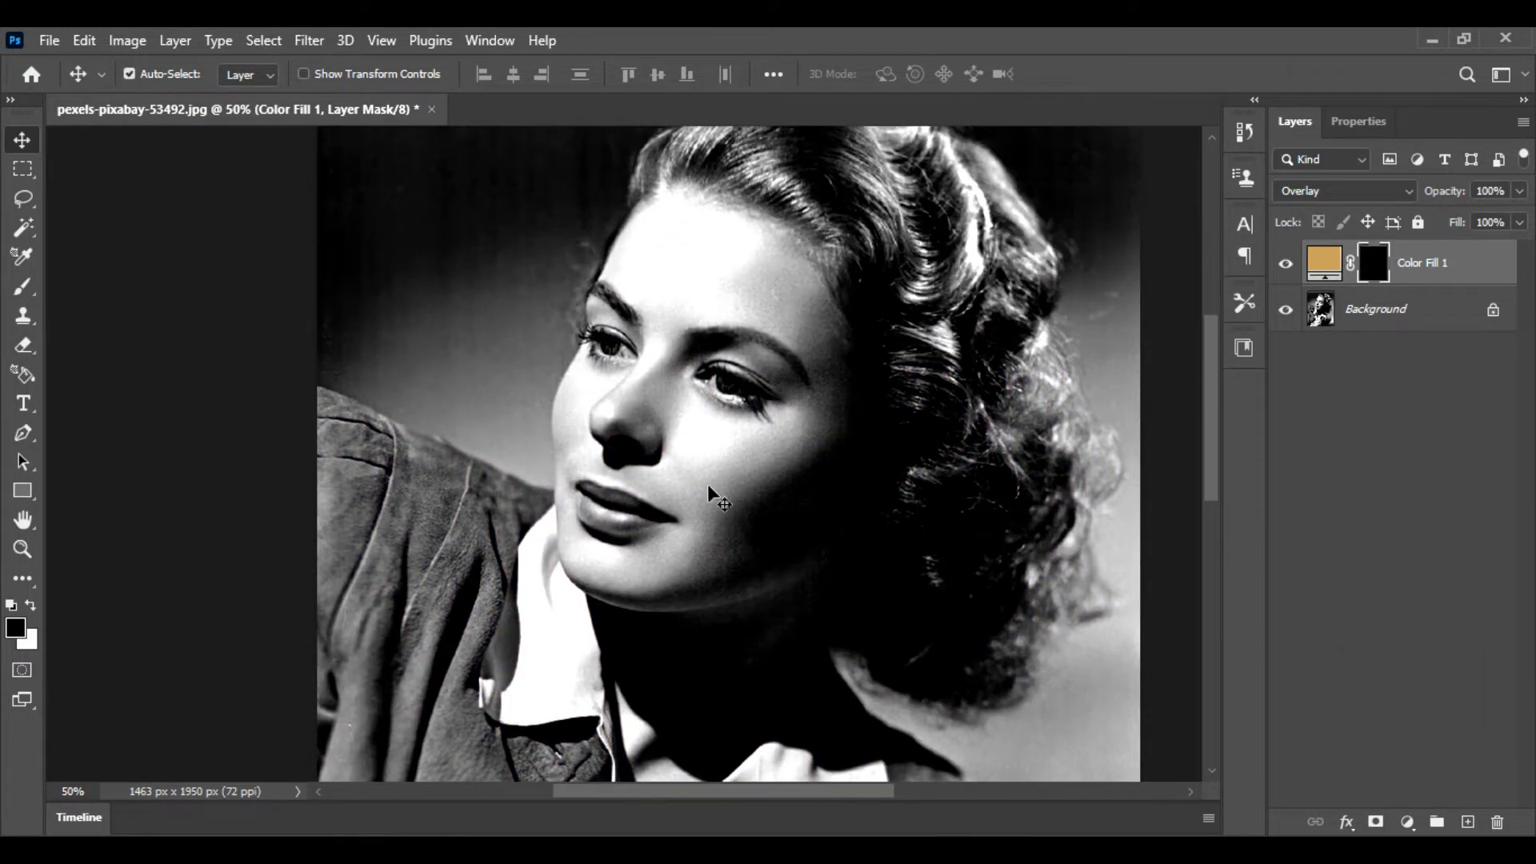
click(21, 290)
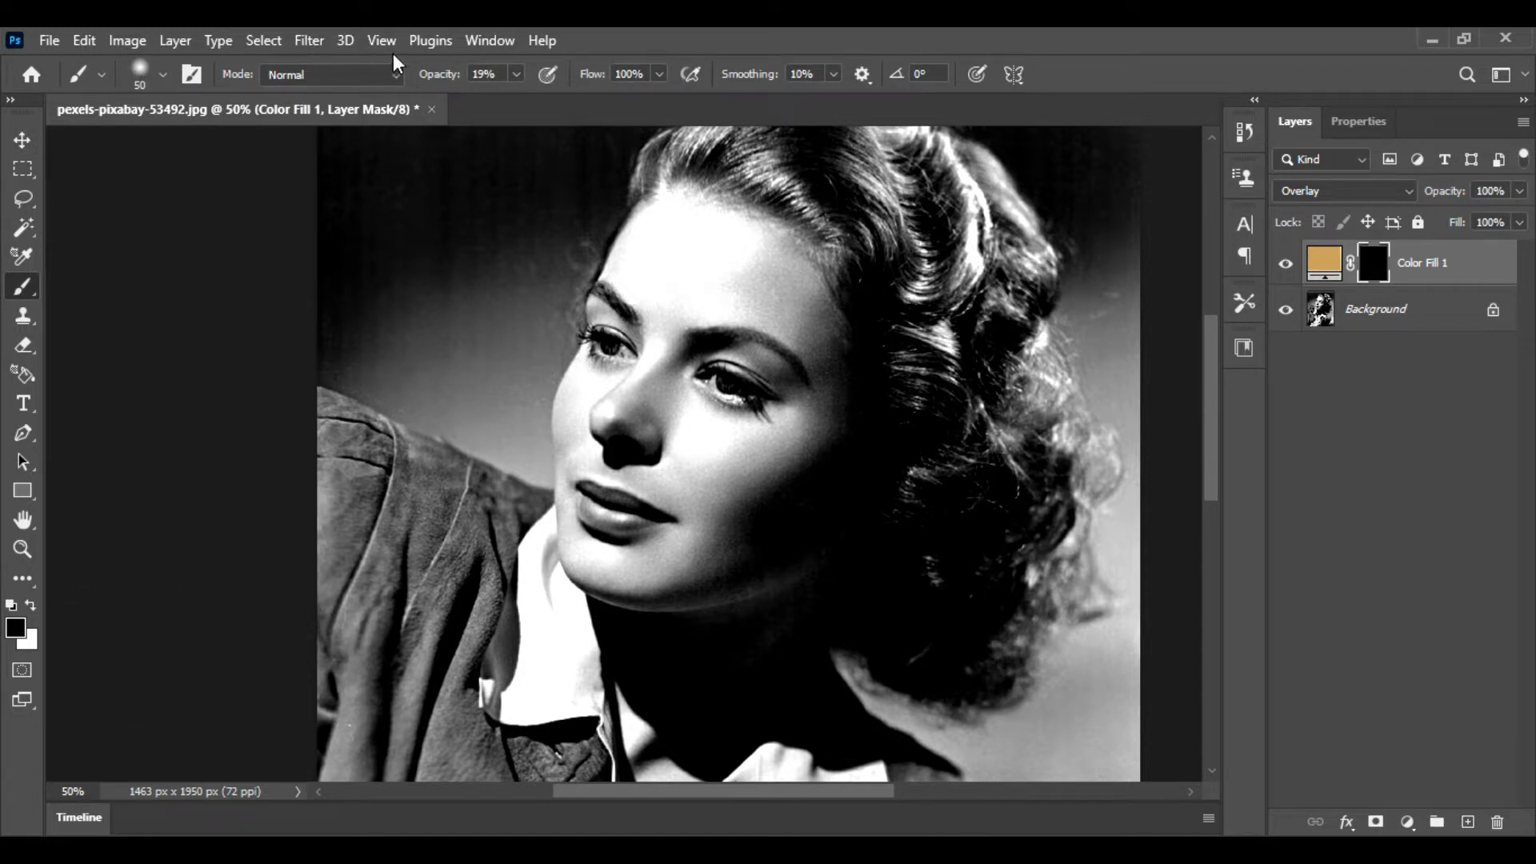
click(516, 75)
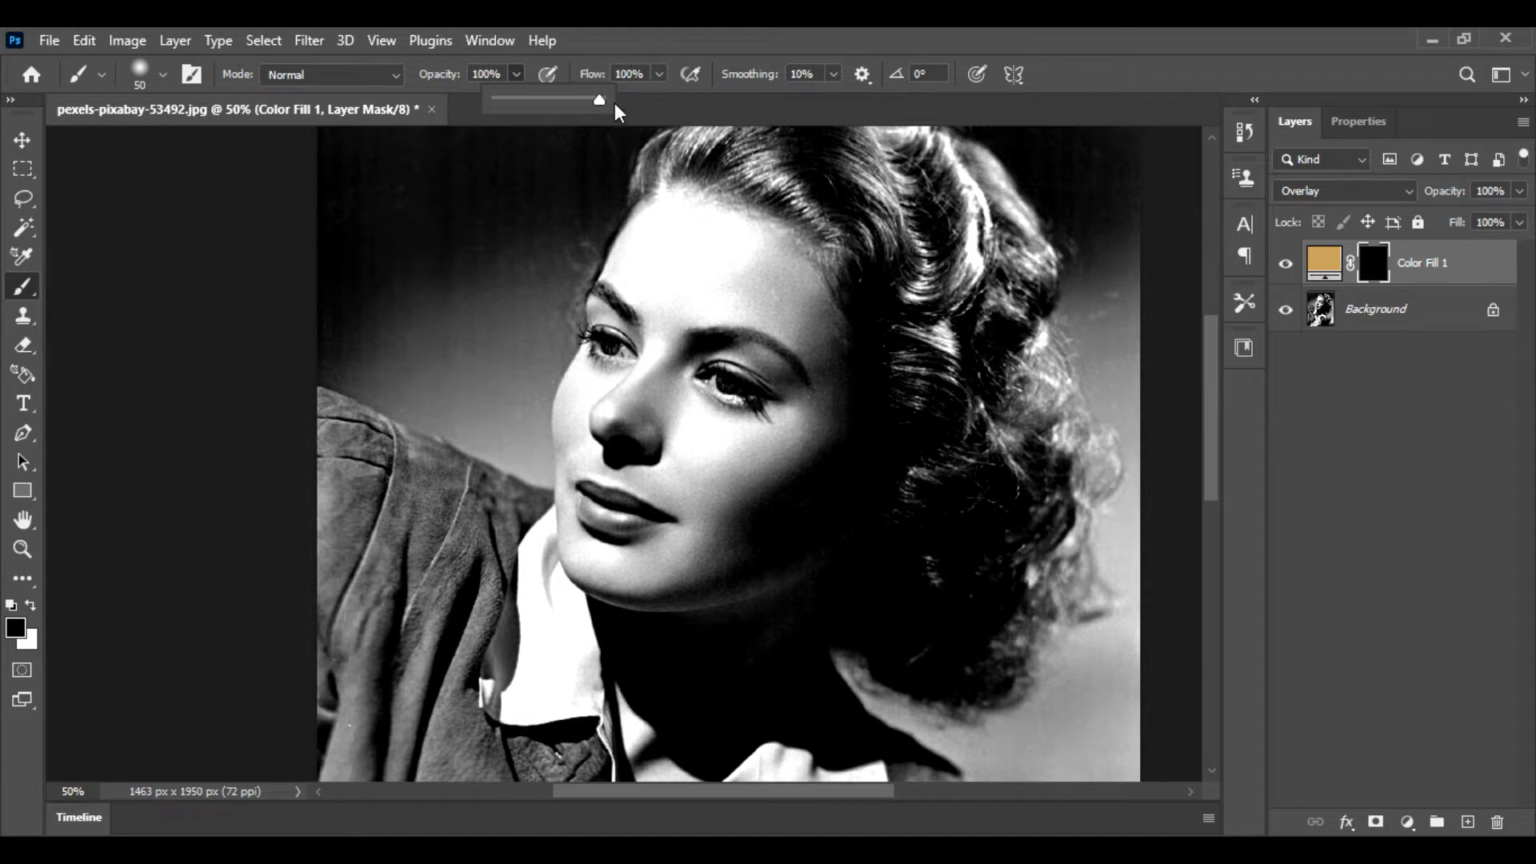
click(653, 220)
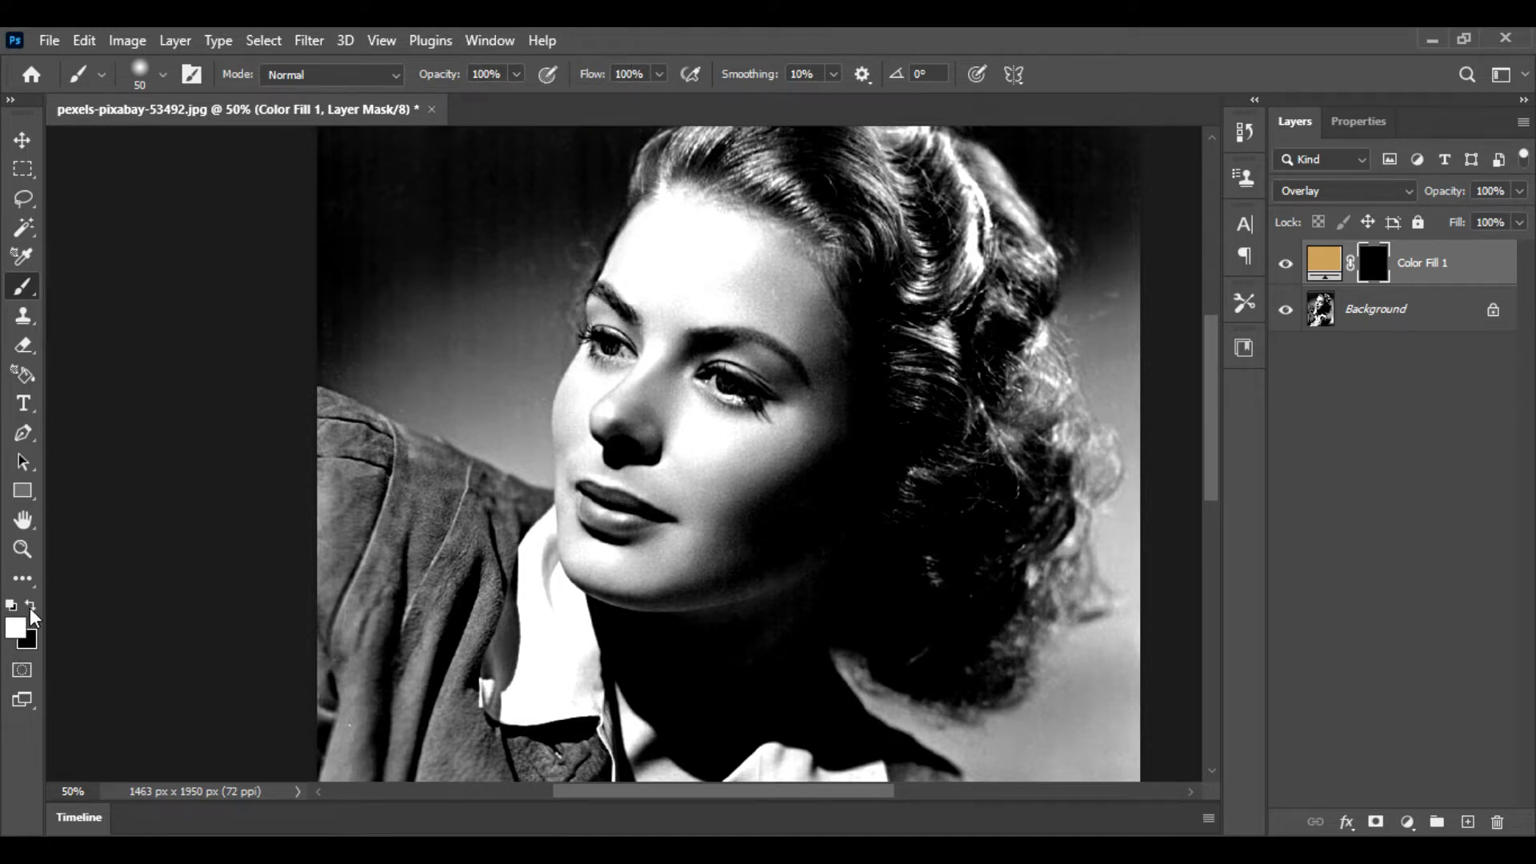
Paint white on the mask over the woman's forehead, hairline and shaded cheek, enlarging the brush from 50 to 100 px
mouse_move(760, 228)
mouse_down()
mouse_move(807, 260)
mouse_move(810, 312)
mouse_move(780, 261)
mouse_move(829, 314)
mouse_move(855, 445)
mouse_move(857, 497)
mouse_move(796, 632)
mouse_up()
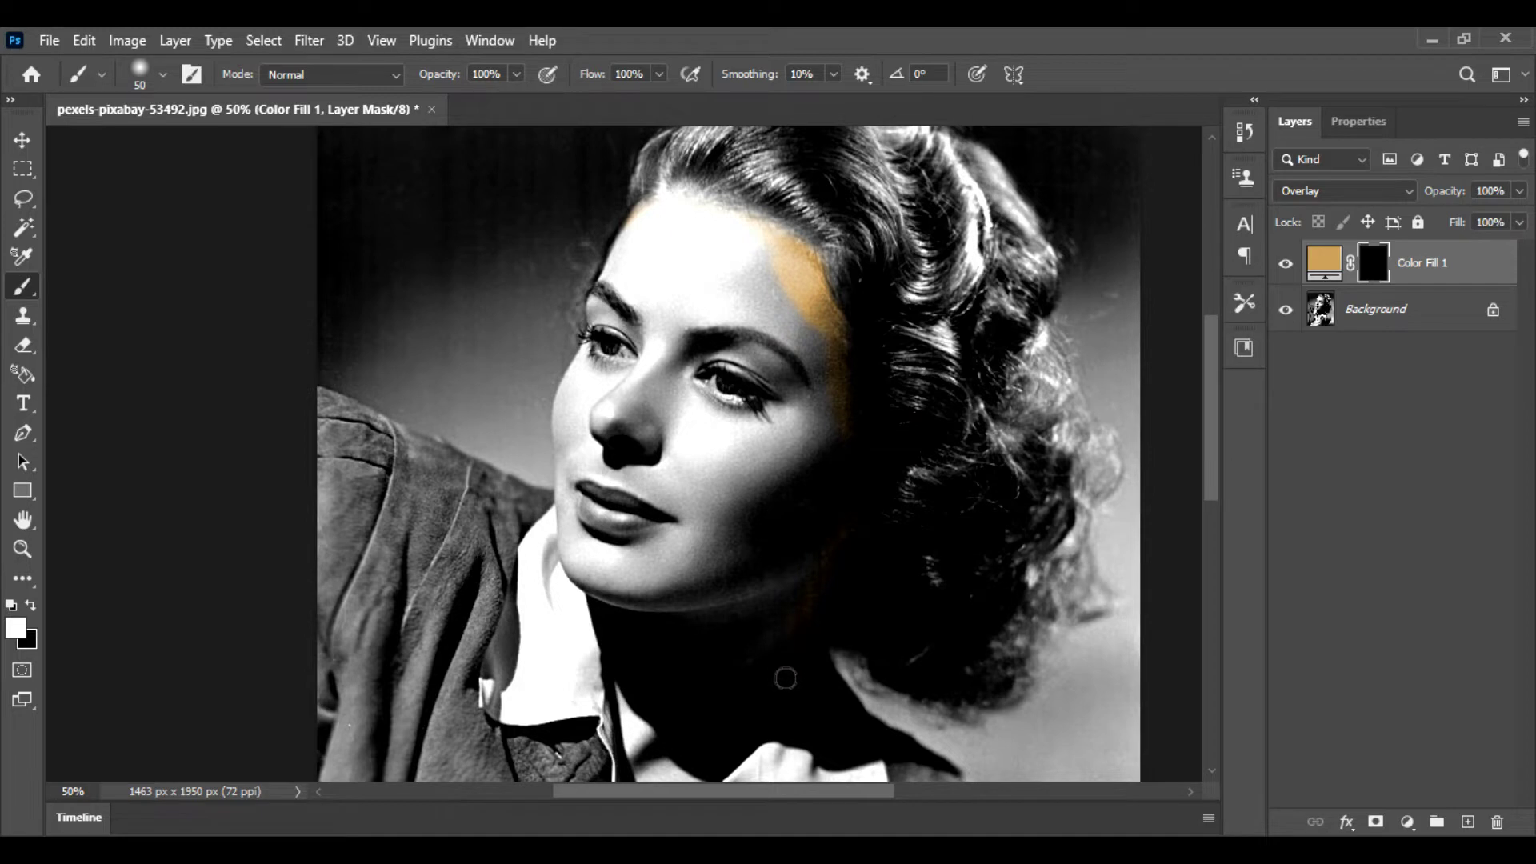
mouse_move(630, 246)
mouse_down()
mouse_move(625, 317)
mouse_move(723, 271)
mouse_up()
key(bracketright)
key(bracketright)
key(bracketright)
key(bracketright)
key(bracketright)
mouse_move(627, 263)
mouse_down()
mouse_move(676, 309)
mouse_move(667, 277)
mouse_move(682, 311)
mouse_move(734, 294)
mouse_move(800, 324)
mouse_move(776, 287)
mouse_move(734, 299)
mouse_move(806, 331)
mouse_move(828, 405)
mouse_move(767, 485)
mouse_up()
Reveal the skin tone over the lower cheek, jaw, neck and nose by painting white on the mask
scroll(767, 485, down, 2)
mouse_move(823, 353)
mouse_down()
mouse_move(830, 442)
mouse_move(791, 520)
mouse_move(786, 436)
mouse_move(709, 519)
mouse_move(784, 363)
mouse_move(734, 370)
mouse_move(695, 348)
mouse_move(680, 370)
mouse_move(688, 426)
mouse_move(733, 393)
mouse_move(705, 463)
mouse_move(634, 494)
mouse_move(674, 526)
mouse_move(756, 527)
mouse_move(763, 587)
mouse_move(741, 557)
mouse_move(673, 557)
mouse_move(601, 519)
mouse_move(636, 658)
mouse_move(657, 601)
mouse_move(712, 600)
mouse_move(677, 678)
mouse_up()
scroll(727, 586, down, 3)
mouse_move(740, 541)
mouse_down()
mouse_move(677, 588)
mouse_move(642, 533)
mouse_move(649, 581)
mouse_move(650, 538)
mouse_up()
scroll(649, 537, up, 4)
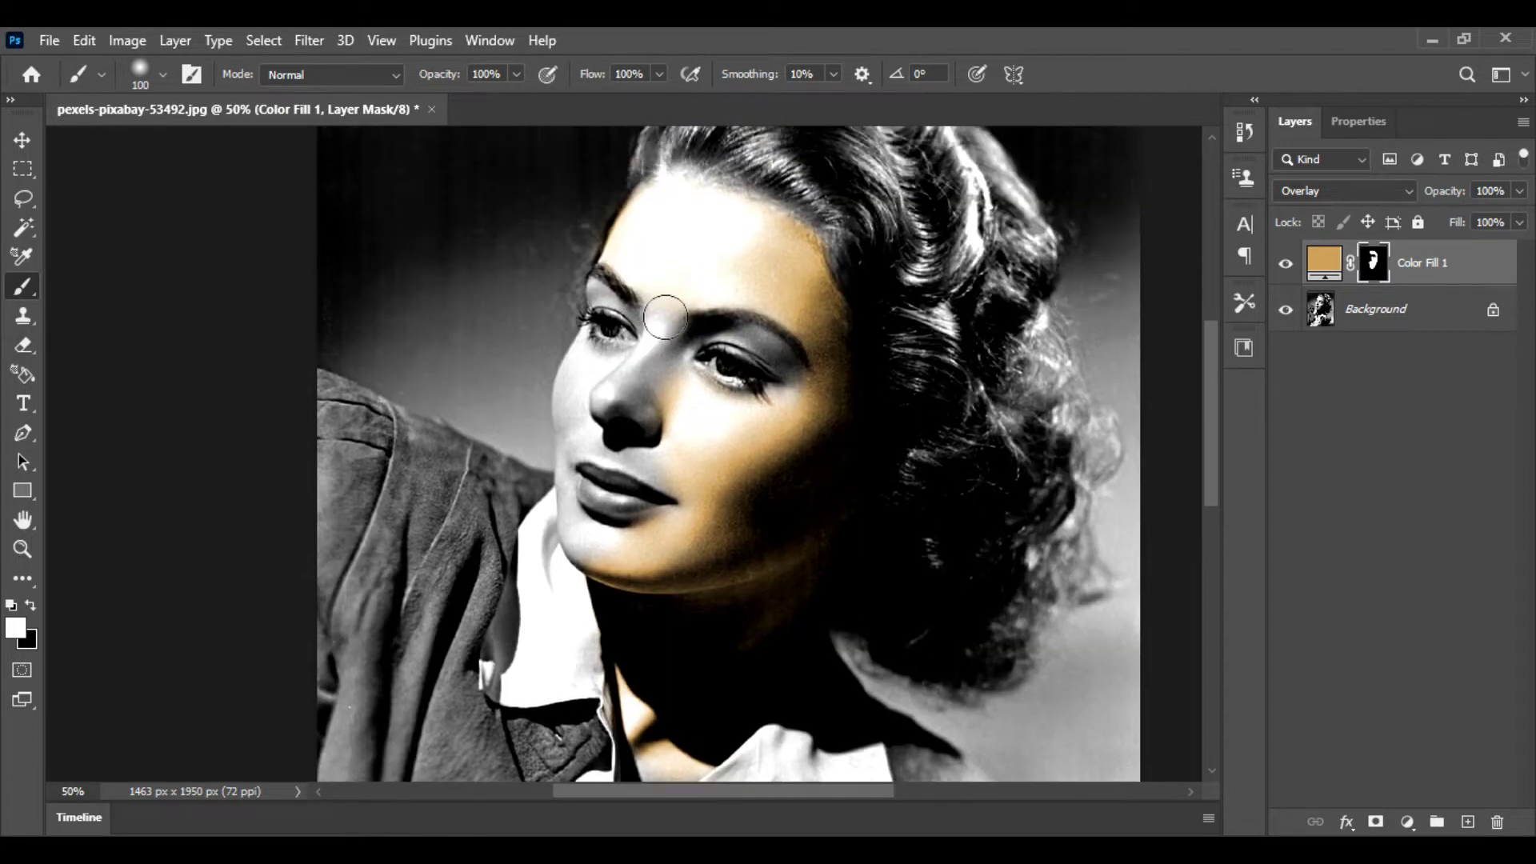
mouse_move(663, 307)
mouse_down()
mouse_move(643, 428)
mouse_move(608, 416)
mouse_move(633, 369)
mouse_move(591, 358)
mouse_move(574, 415)
mouse_move(578, 470)
mouse_move(589, 438)
mouse_move(676, 479)
mouse_up()
Reduce the brush to 40 px and paint the skin tone around both eyes
key(bracketleft)
key(bracketleft)
key(bracketleft)
key(bracketleft)
key(bracketleft)
key(bracketleft)
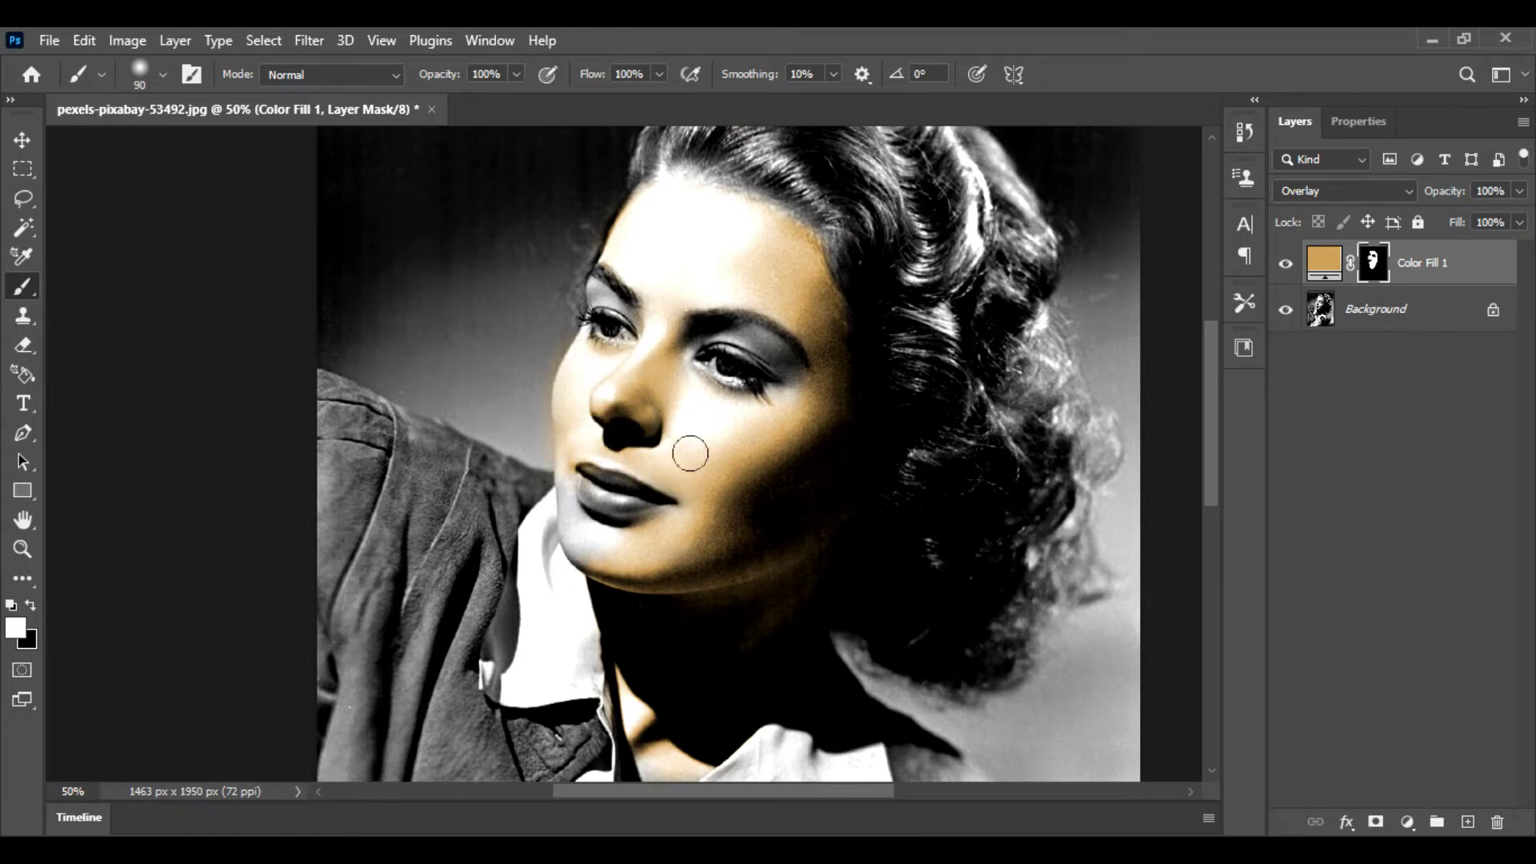
scroll(718, 356, up, 1)
key(ctrl+plus)
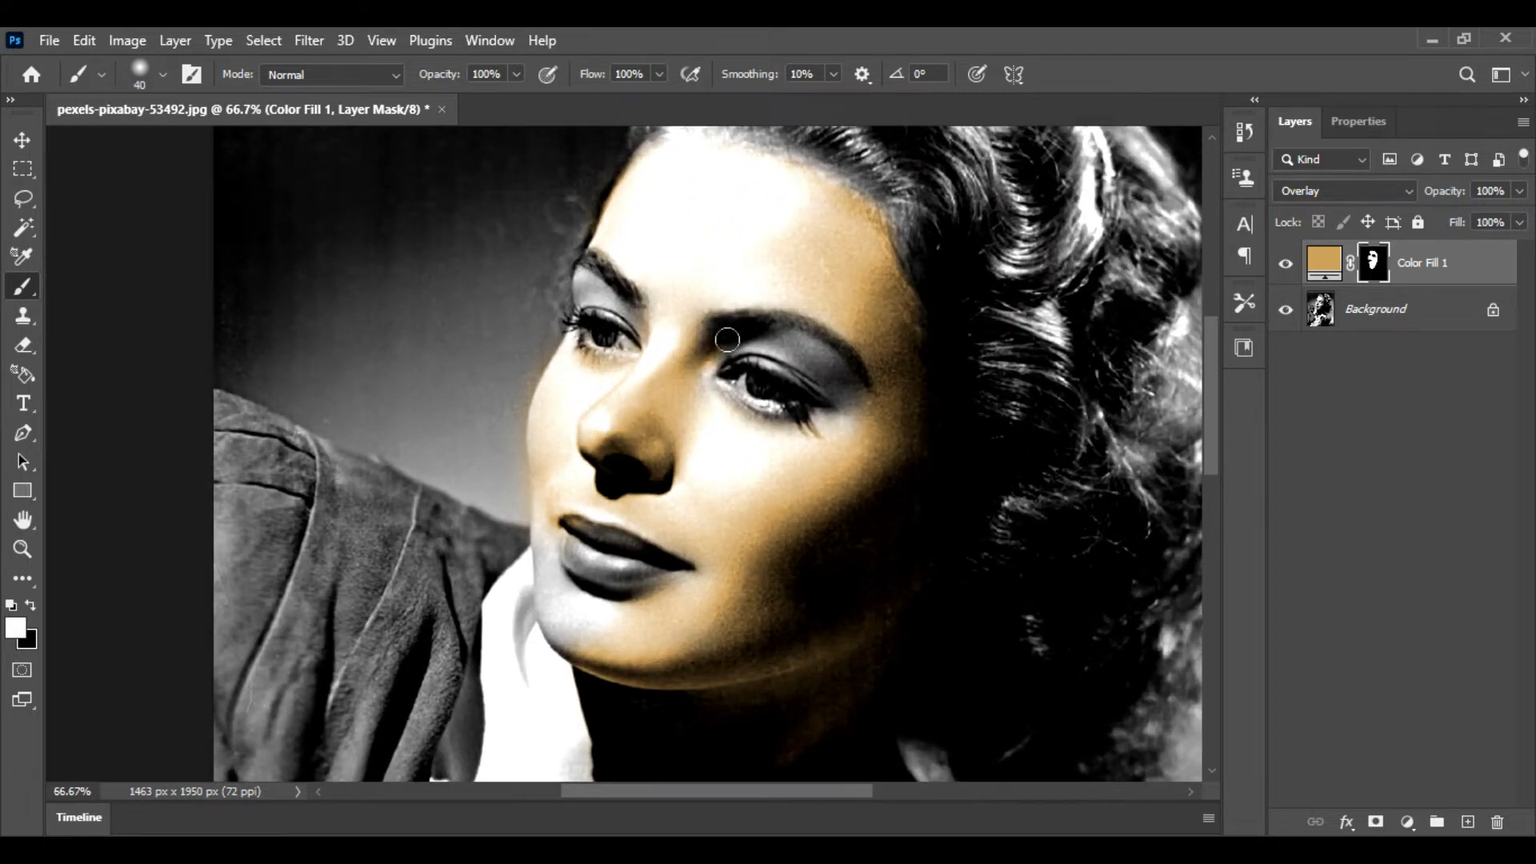
mouse_move(838, 366)
mouse_down()
mouse_move(857, 400)
mouse_move(781, 368)
mouse_move(778, 352)
mouse_move(837, 388)
mouse_move(711, 373)
mouse_move(717, 353)
mouse_move(706, 382)
mouse_move(755, 411)
mouse_move(853, 429)
mouse_up()
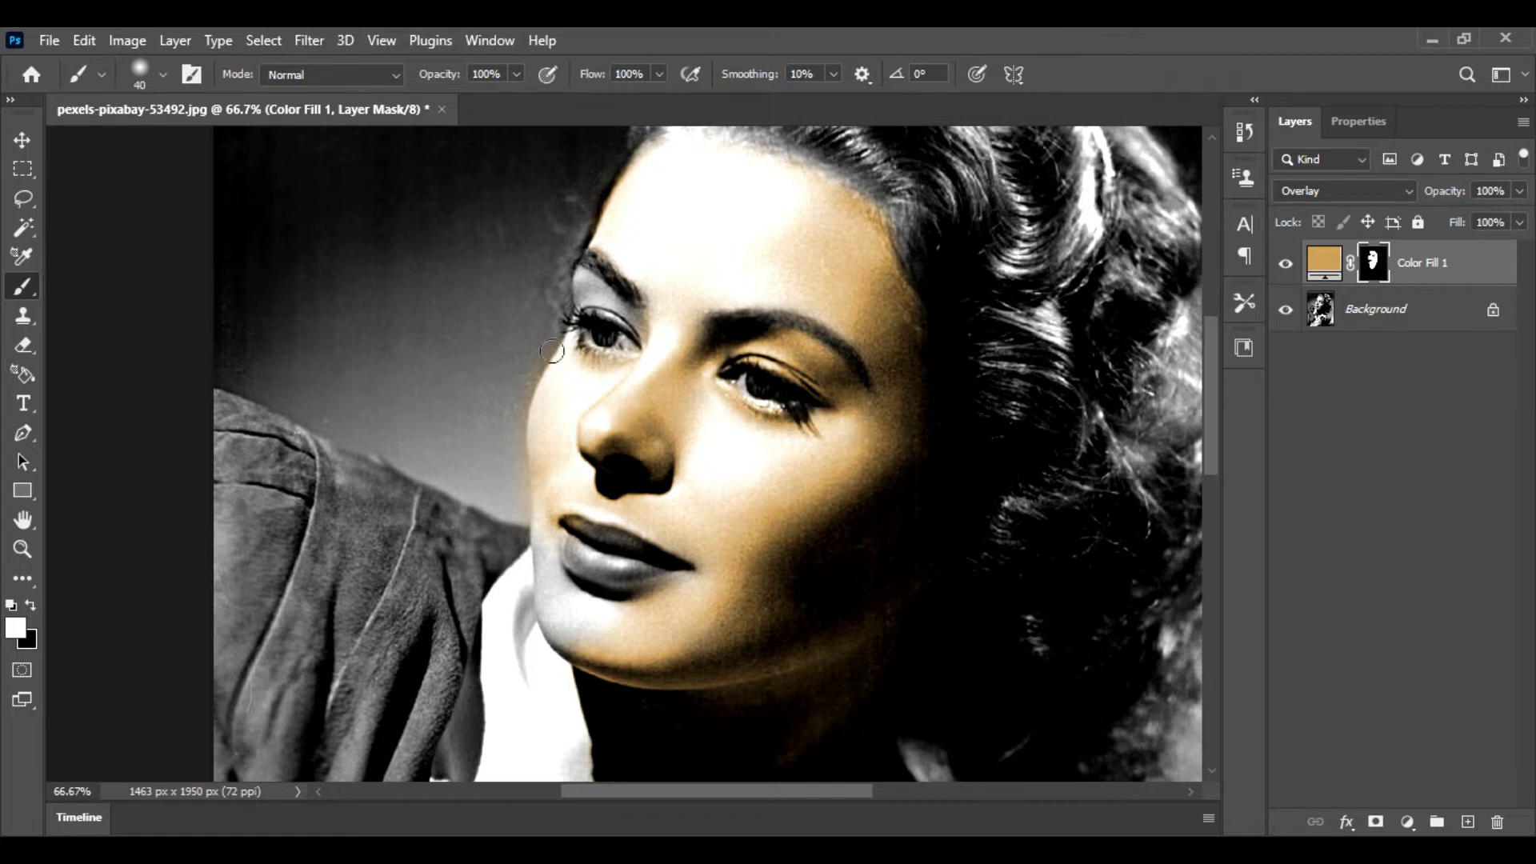
mouse_move(585, 280)
mouse_down()
mouse_move(643, 330)
mouse_move(582, 293)
mouse_move(641, 333)
mouse_move(575, 355)
mouse_up()
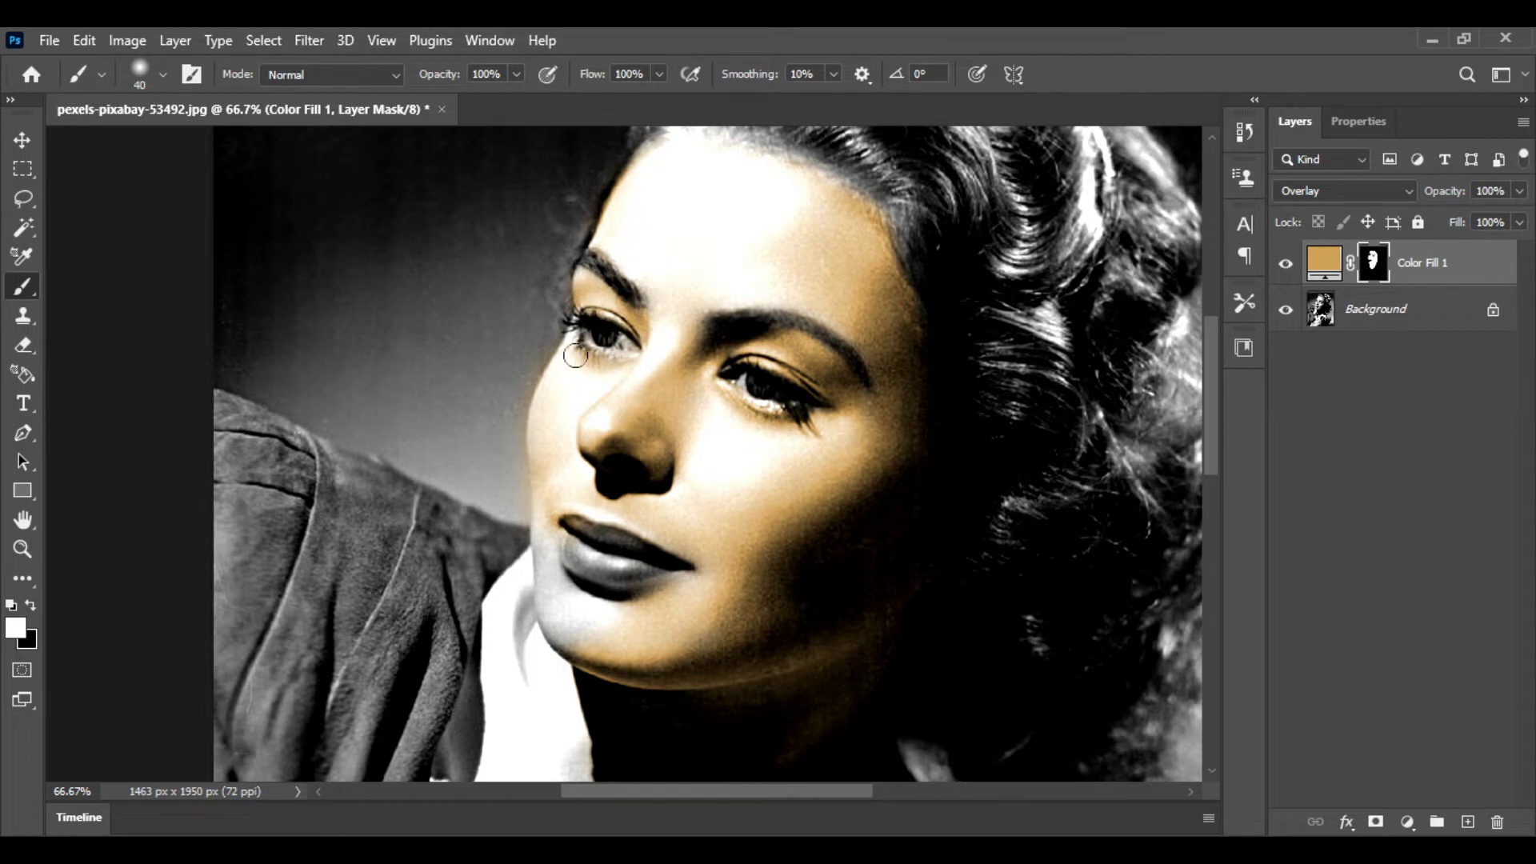
Paint the skin tone over the chin and the open neckline, using a brush of up to 50 px
scroll(541, 508, down, 2)
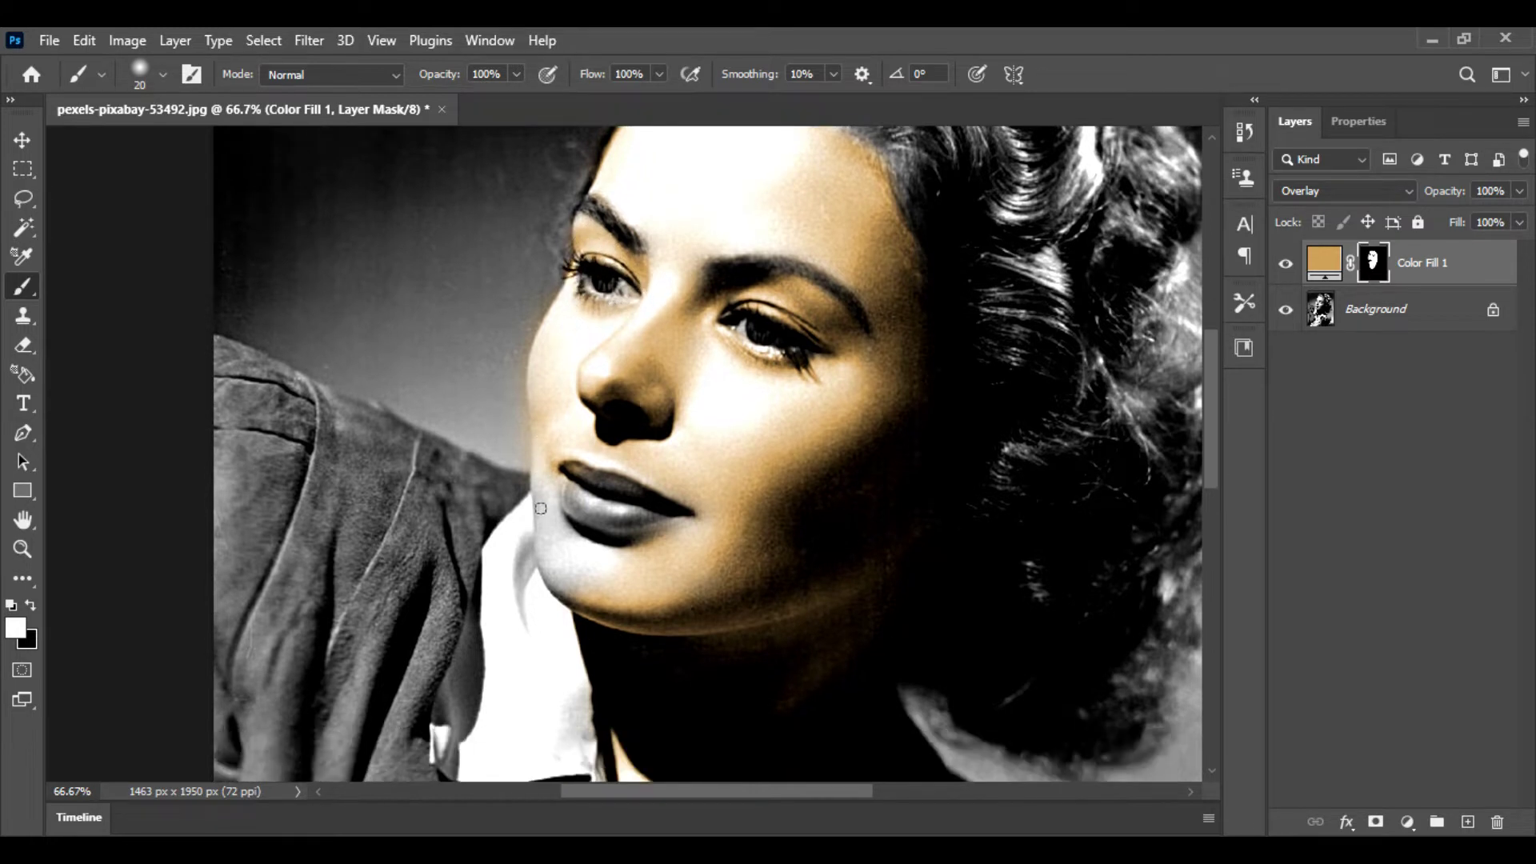
key(bracketright)
mouse_move(558, 585)
mouse_down()
mouse_move(571, 533)
mouse_move(624, 563)
mouse_move(577, 583)
mouse_move(627, 584)
mouse_move(680, 535)
mouse_move(632, 540)
mouse_up()
scroll(638, 549, down, 8)
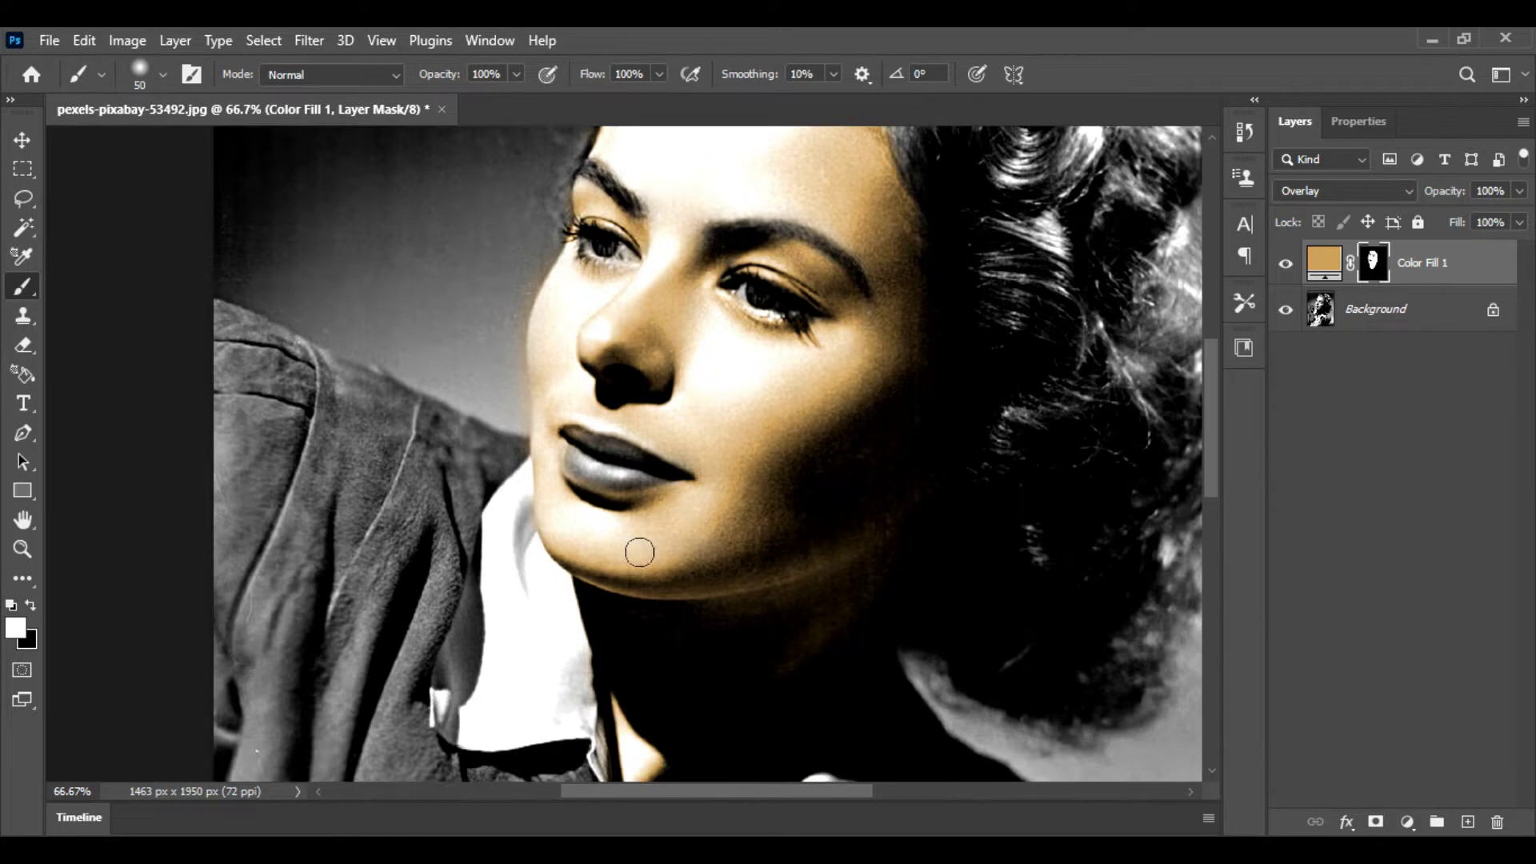
mouse_move(721, 629)
mouse_down()
mouse_move(665, 669)
mouse_move(665, 643)
mouse_move(631, 609)
mouse_move(639, 701)
mouse_up()
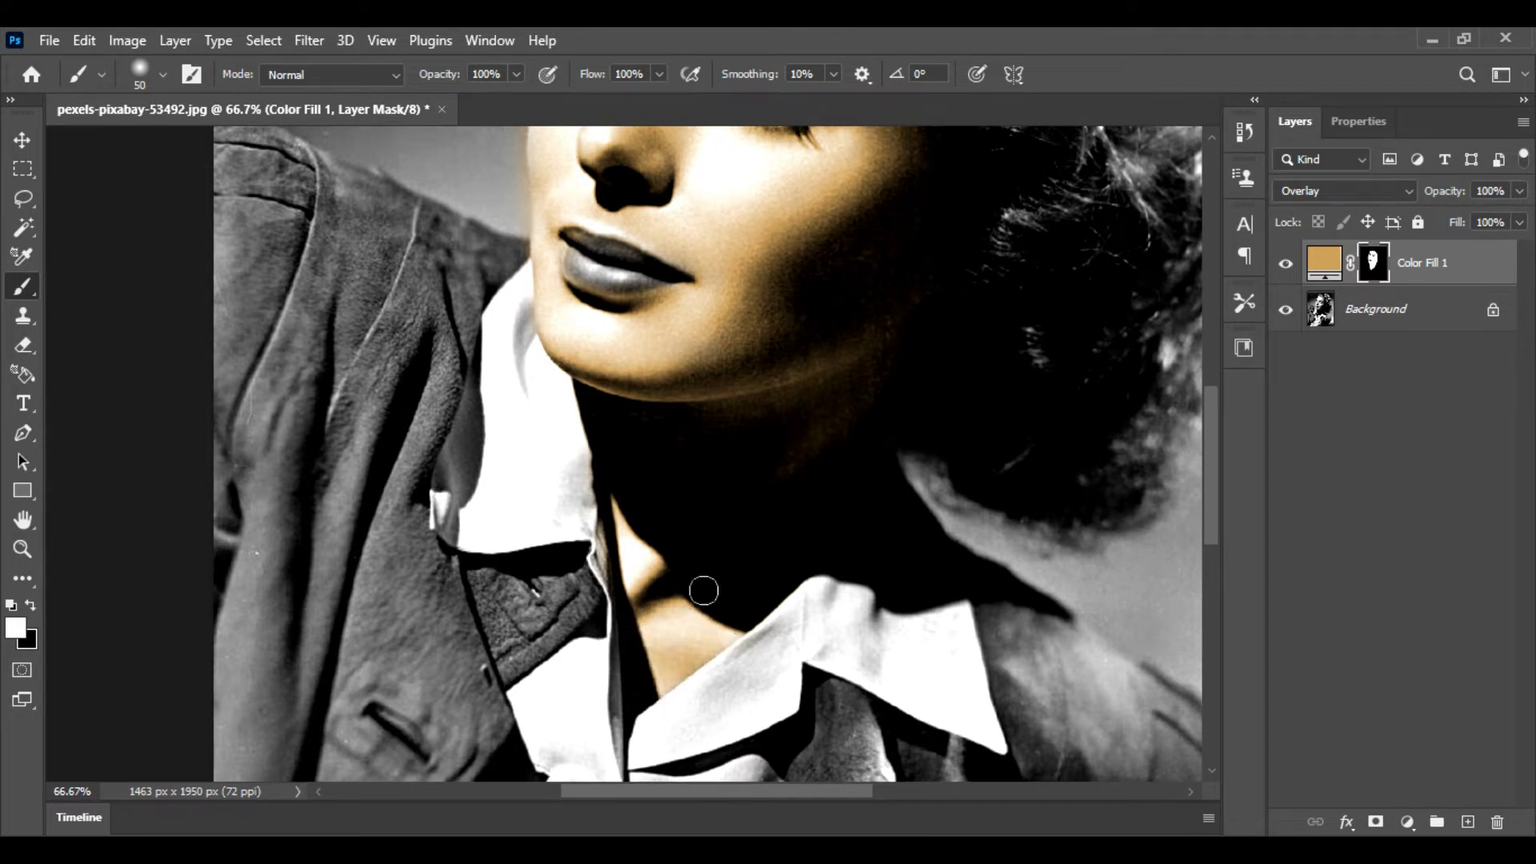
Lower the opacity of the Color Fill 1 skin tone layer to 77%
scroll(760, 491, up, 10)
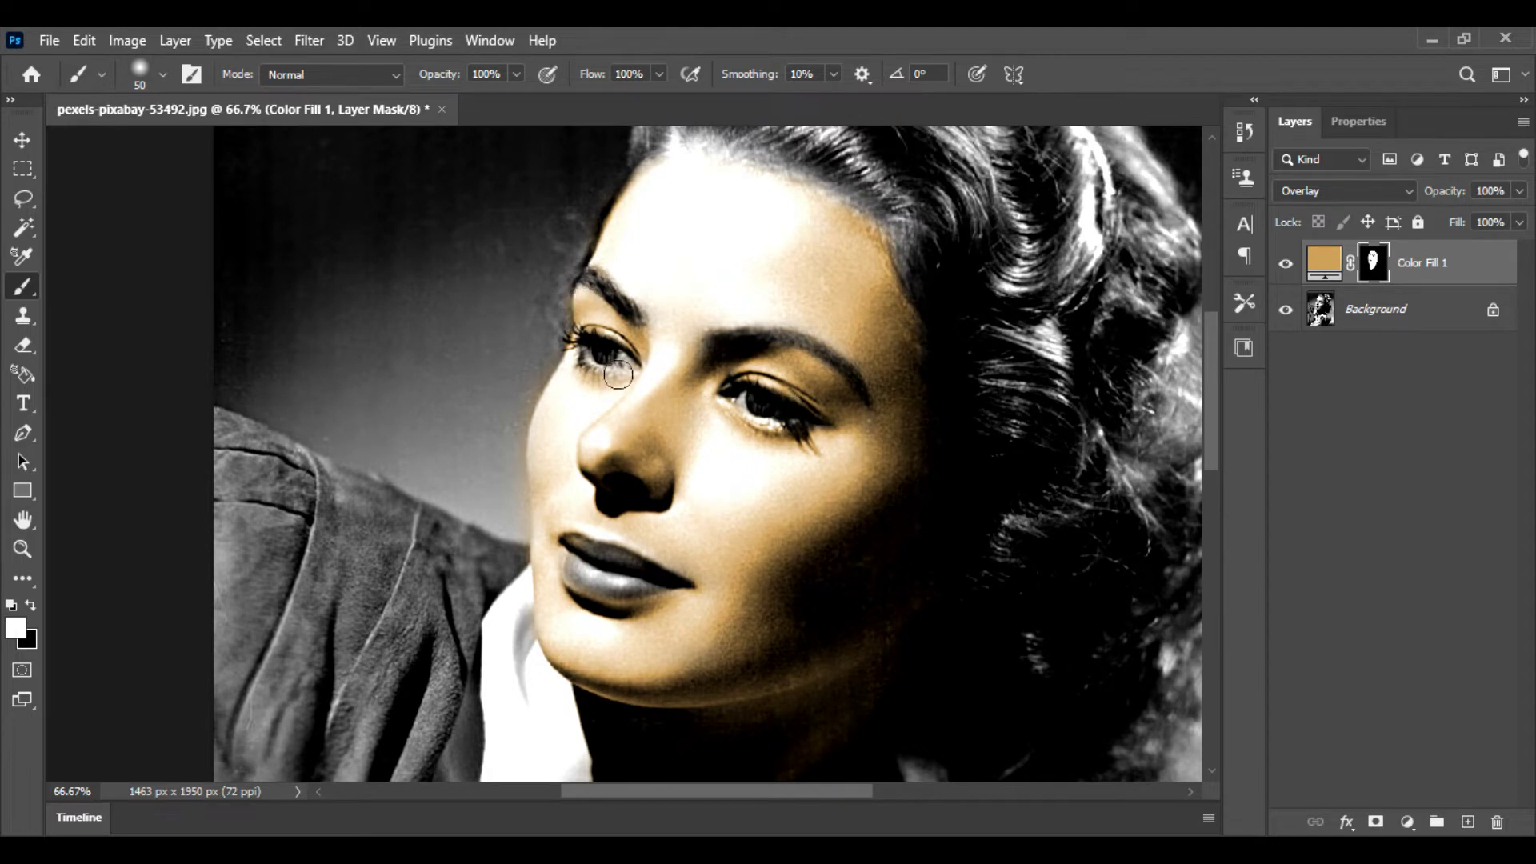
click(1516, 192)
click(1493, 215)
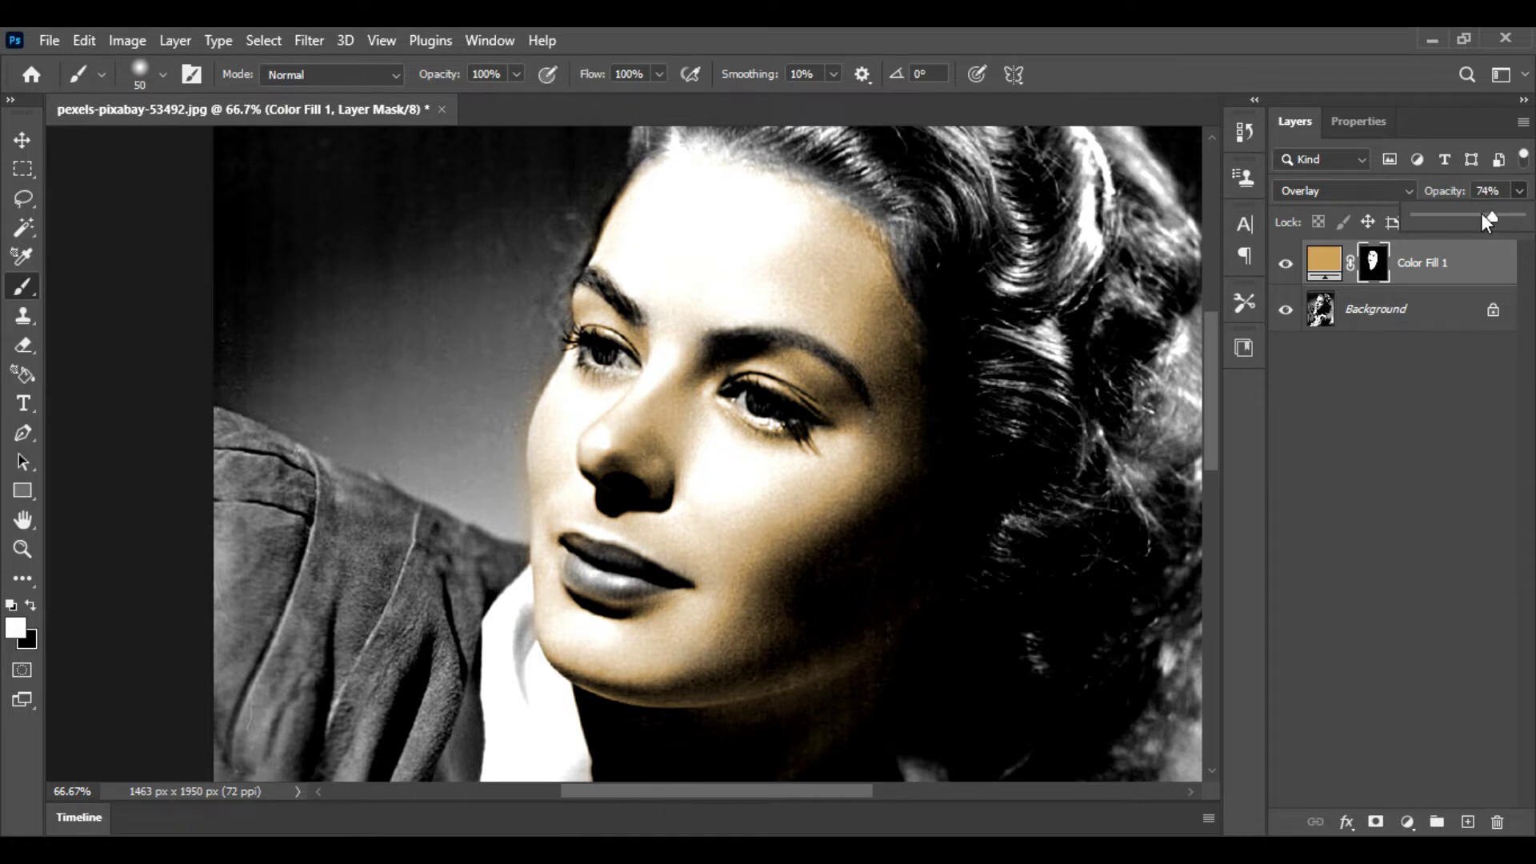
drag(1491, 220, 1494, 225)
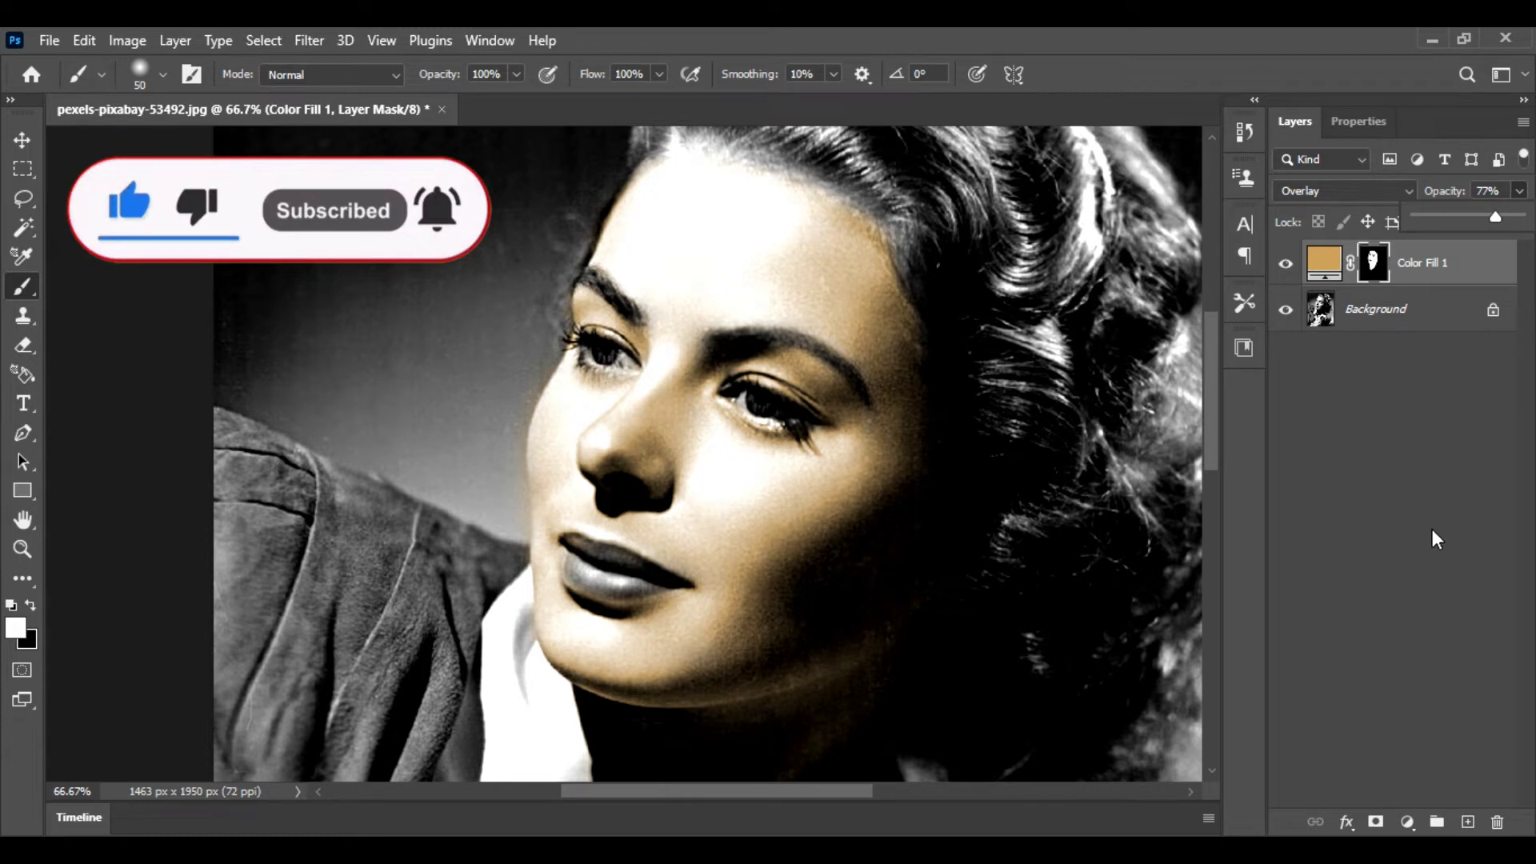
Add a Solid Color fill layer above the skin tone layer in bright red #fc1828
click(1407, 821)
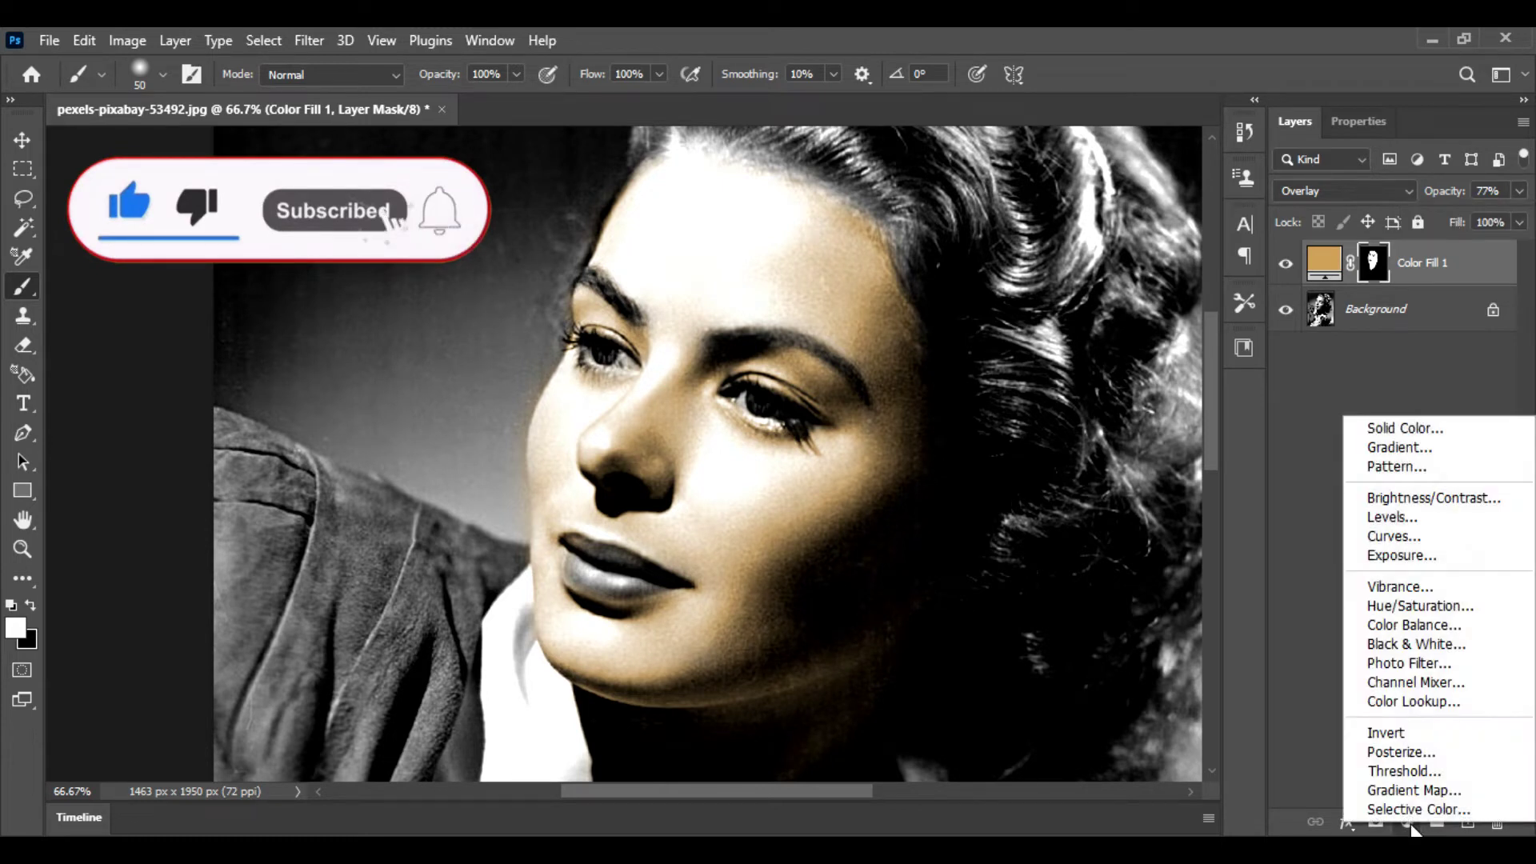
click(1441, 432)
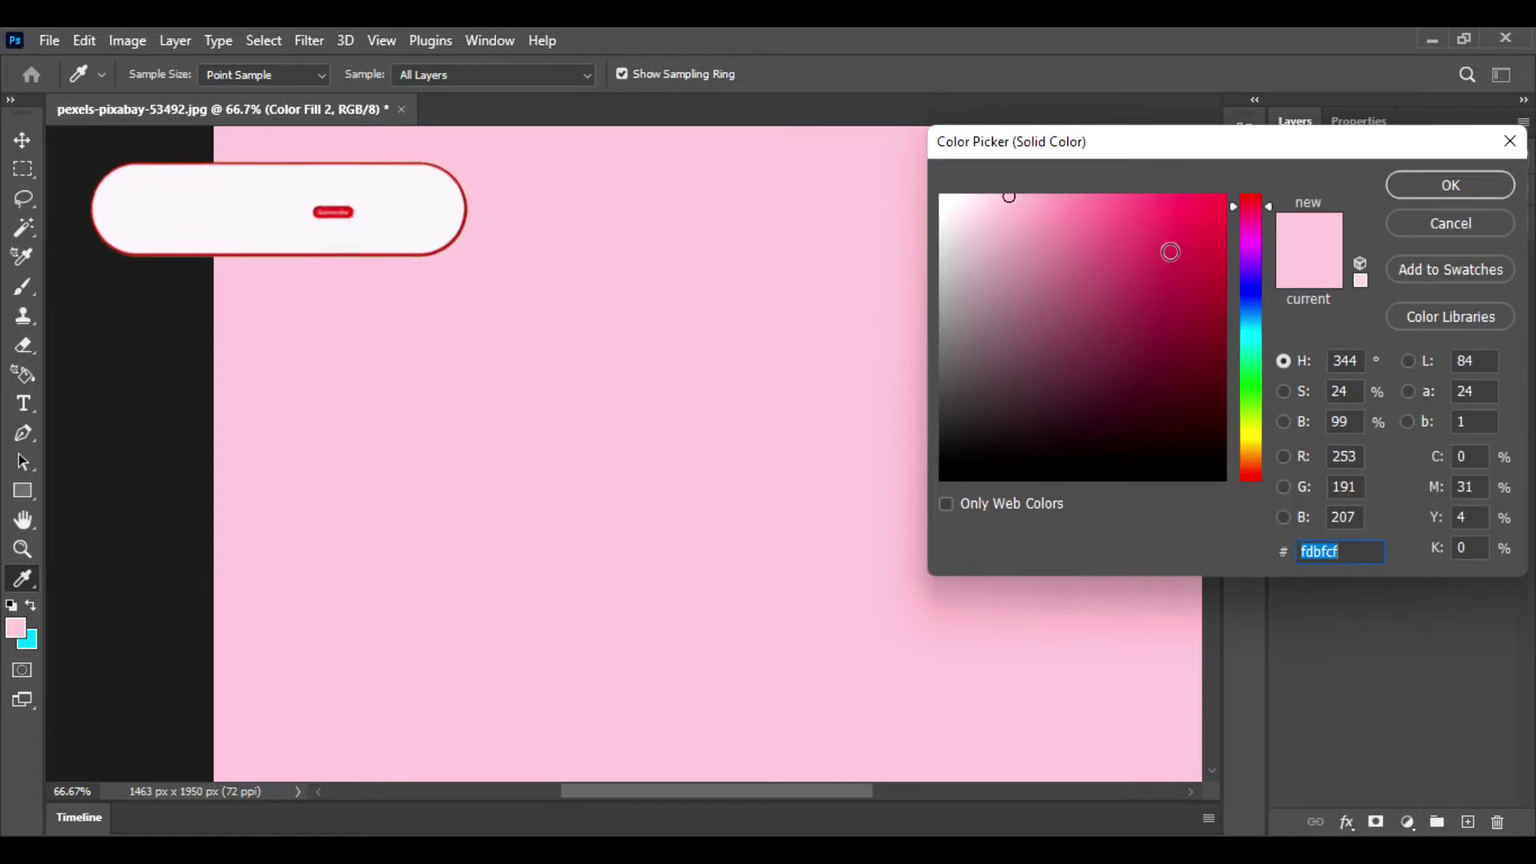
drag(1009, 197, 1226, 194)
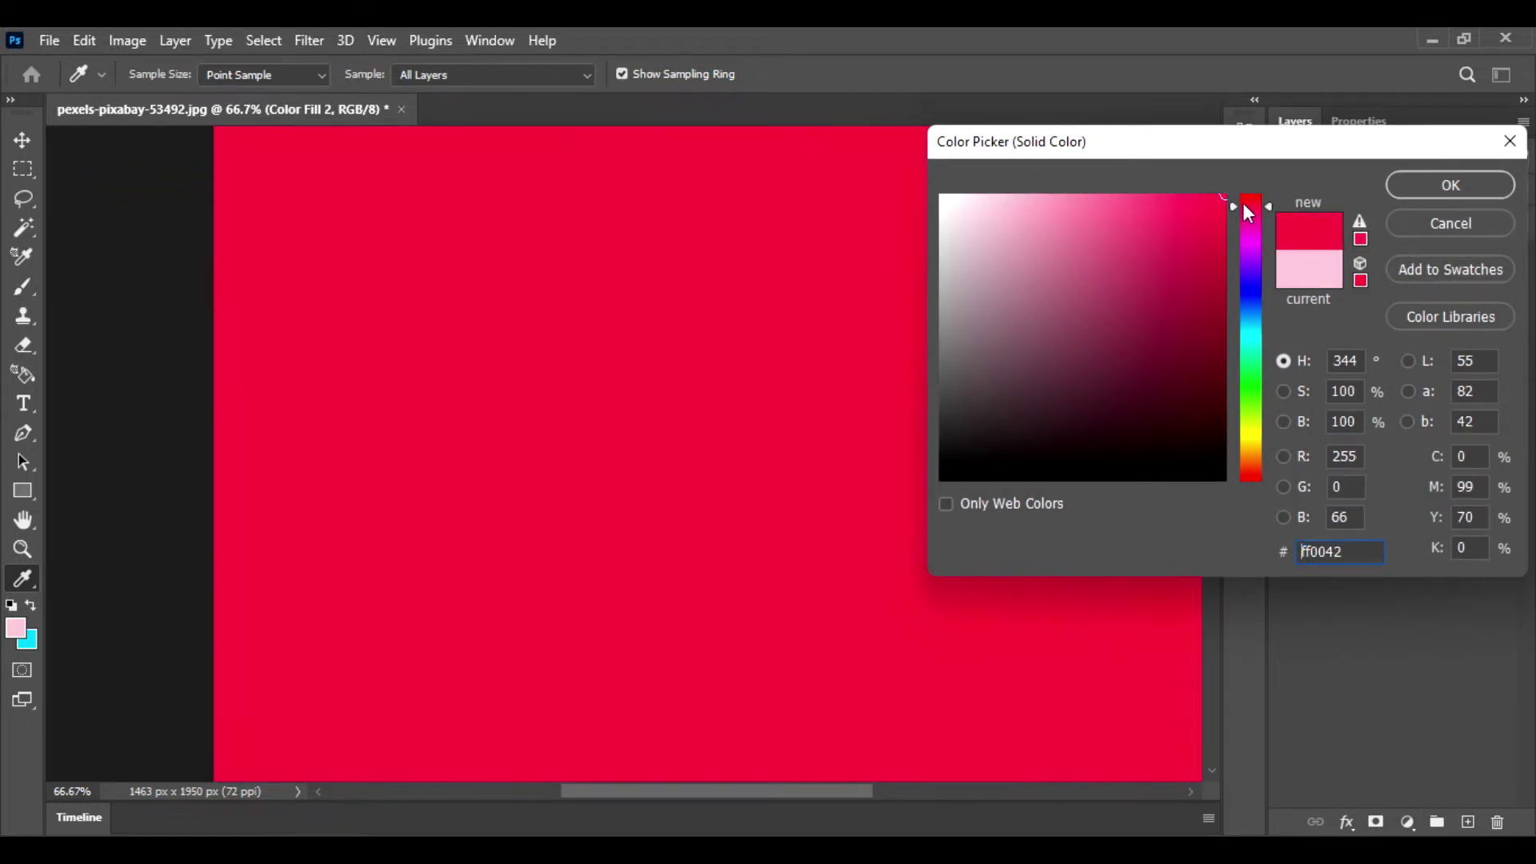
click(1251, 198)
click(1358, 219)
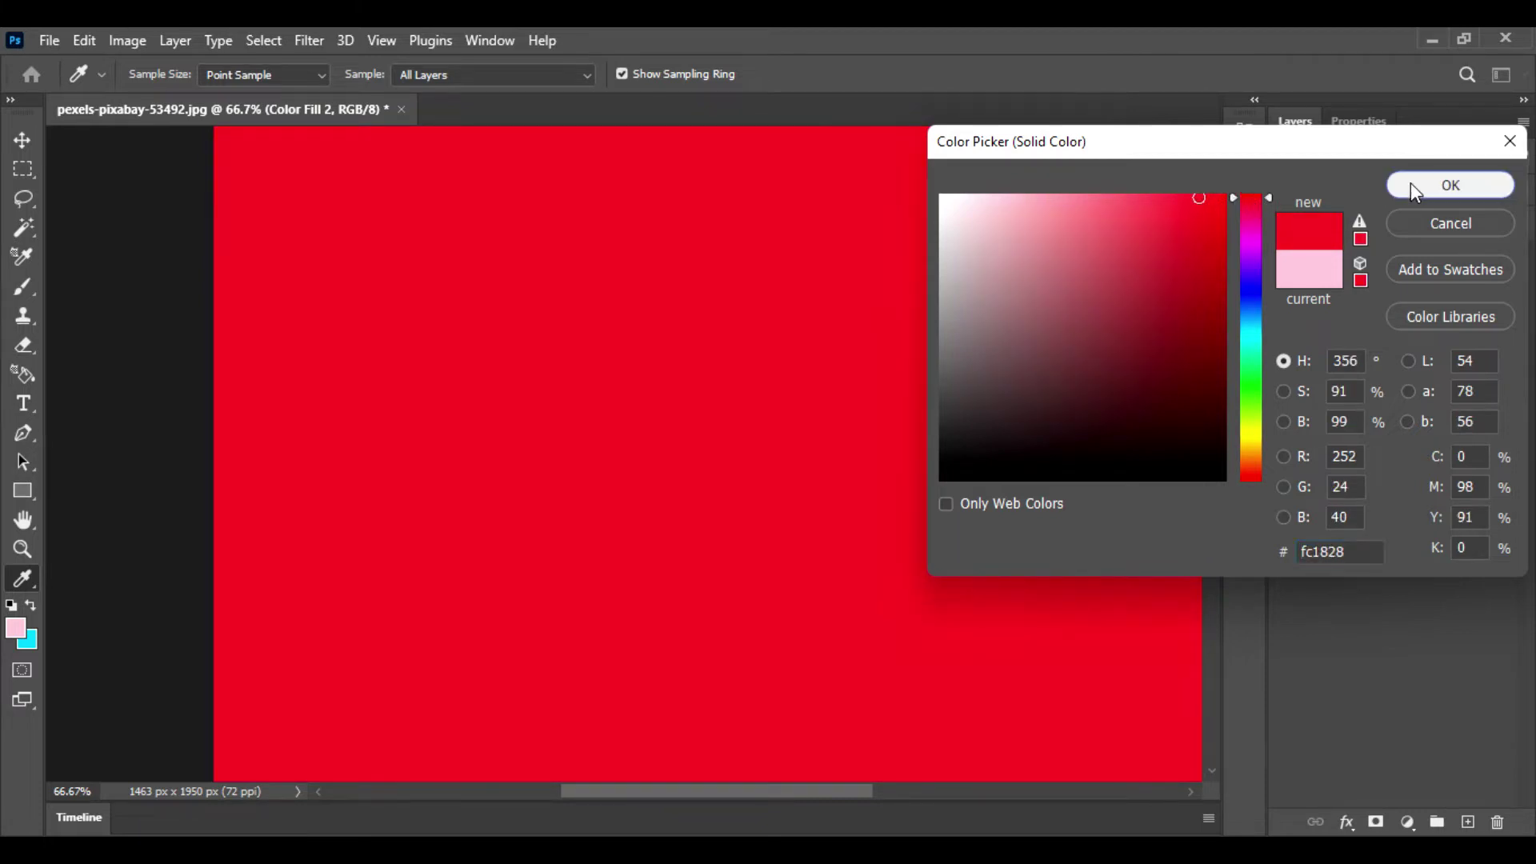
click(1409, 183)
Set the red fill layer's blend mode to Overlay and invert its mask to black
click(1360, 190)
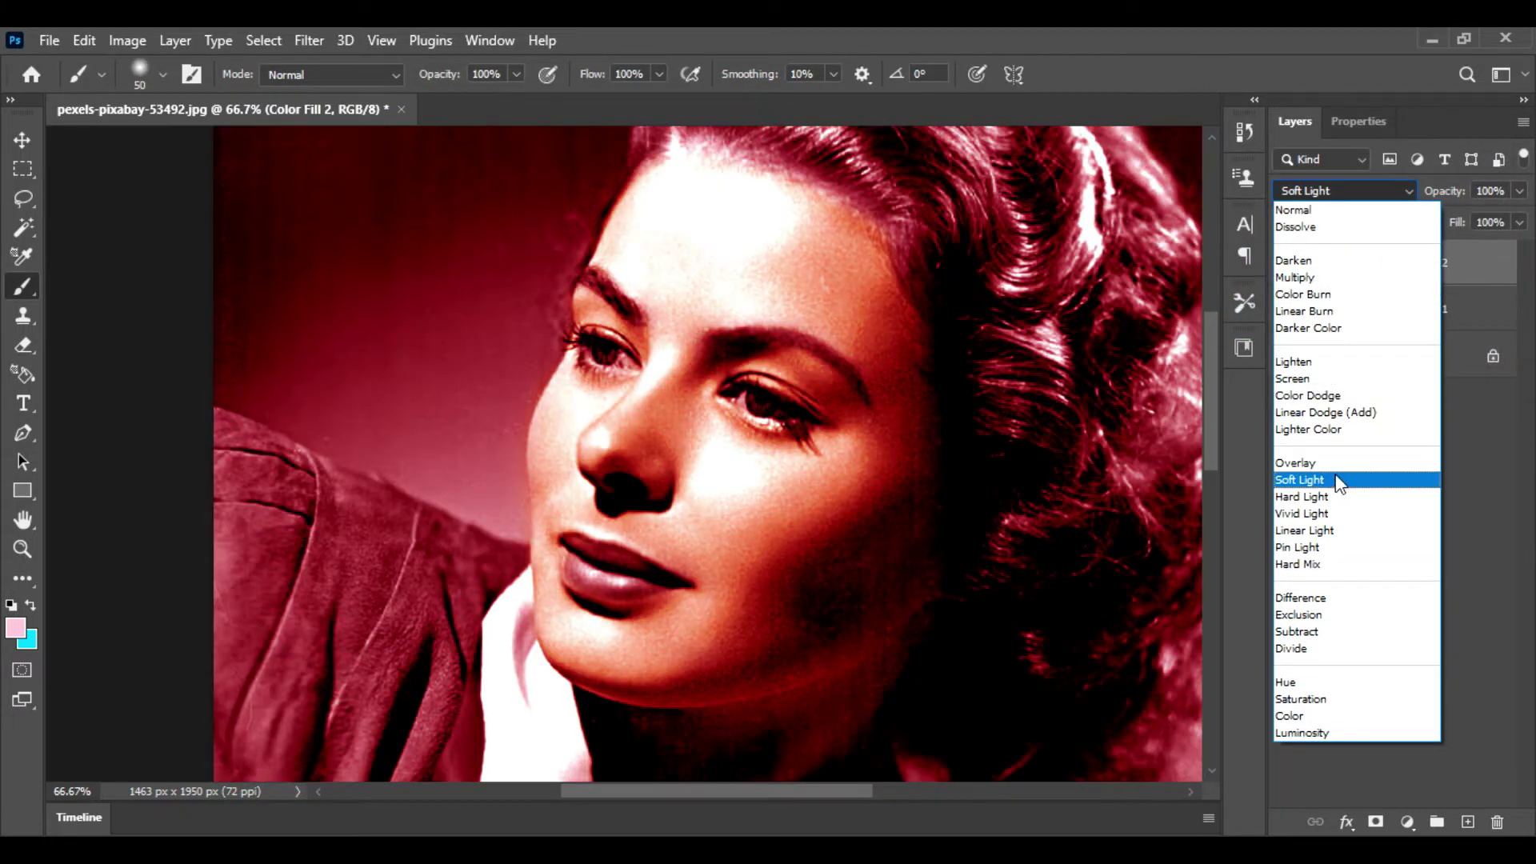
click(1336, 464)
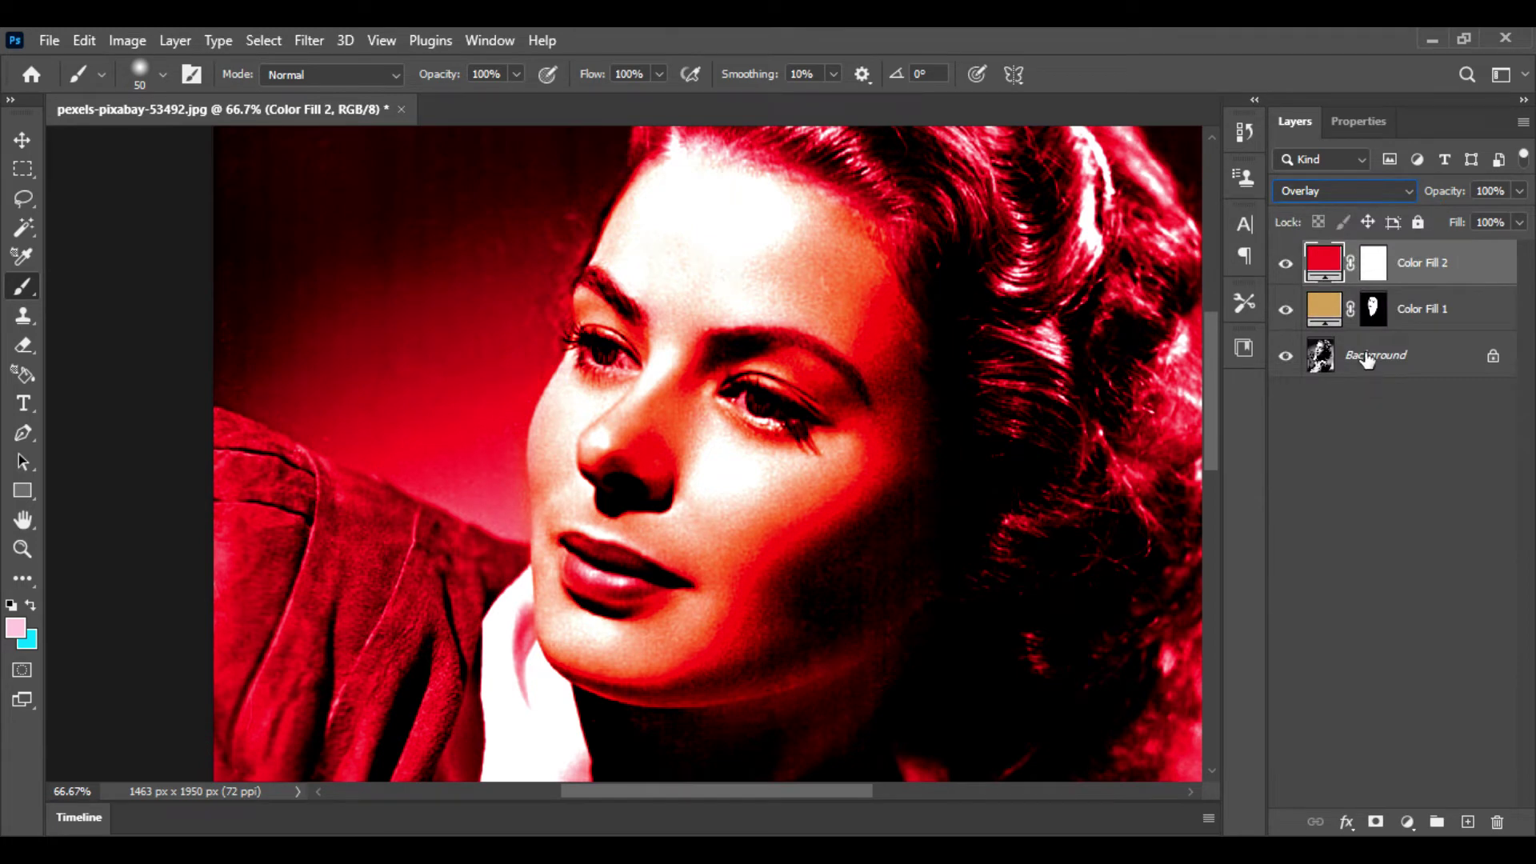
click(1373, 264)
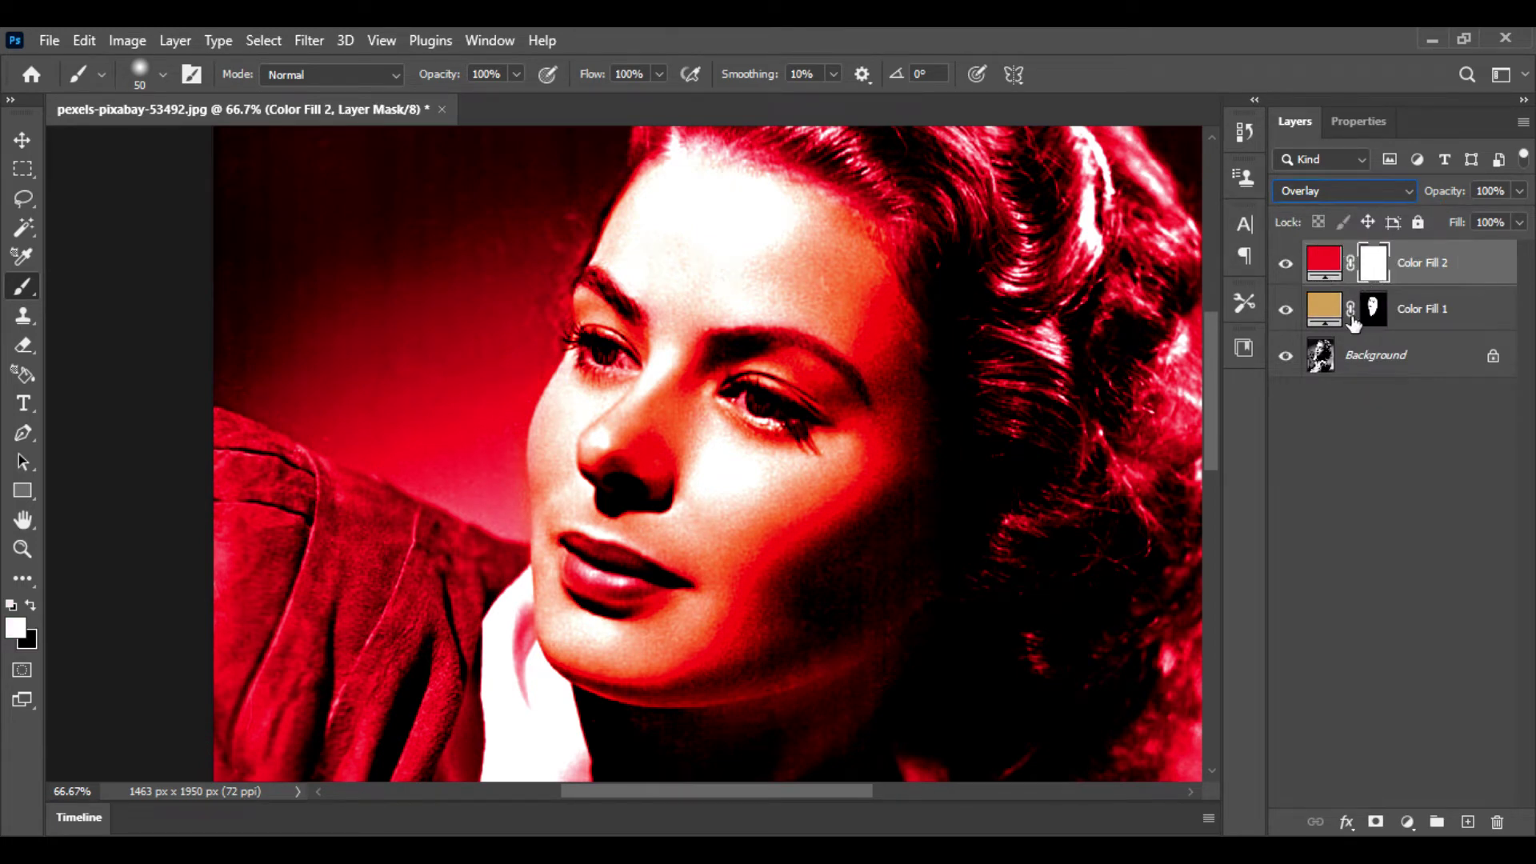
key(ctrl+i)
Paint white on the red layer's mask to colour both lips, shrinking the brush from 50 to 20 px
key(ctrl+plus)
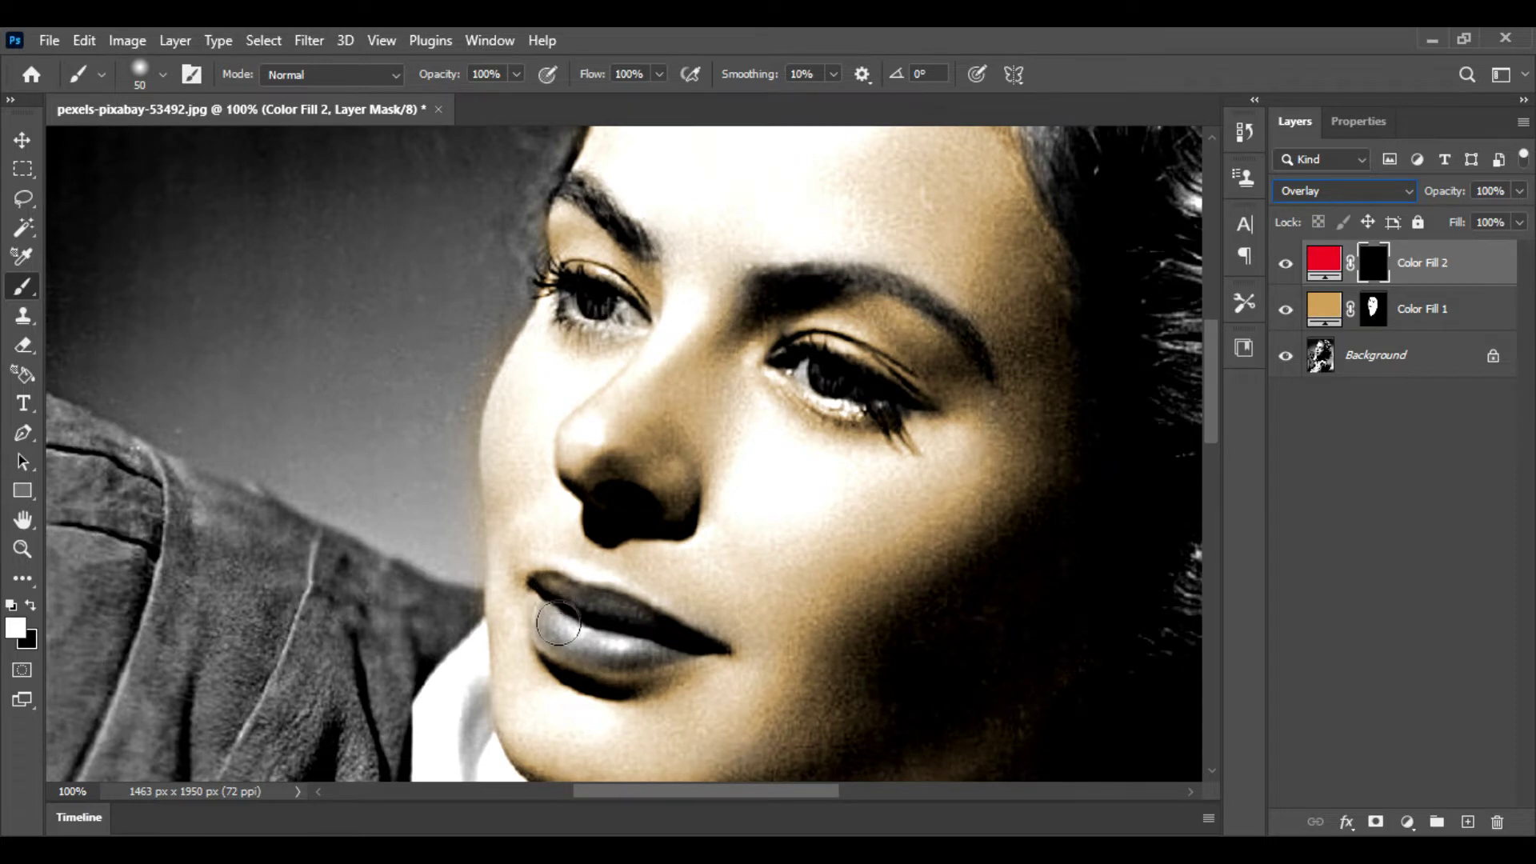
click(555, 618)
key(bracketleft)
key(bracketleft)
key(bracketleft)
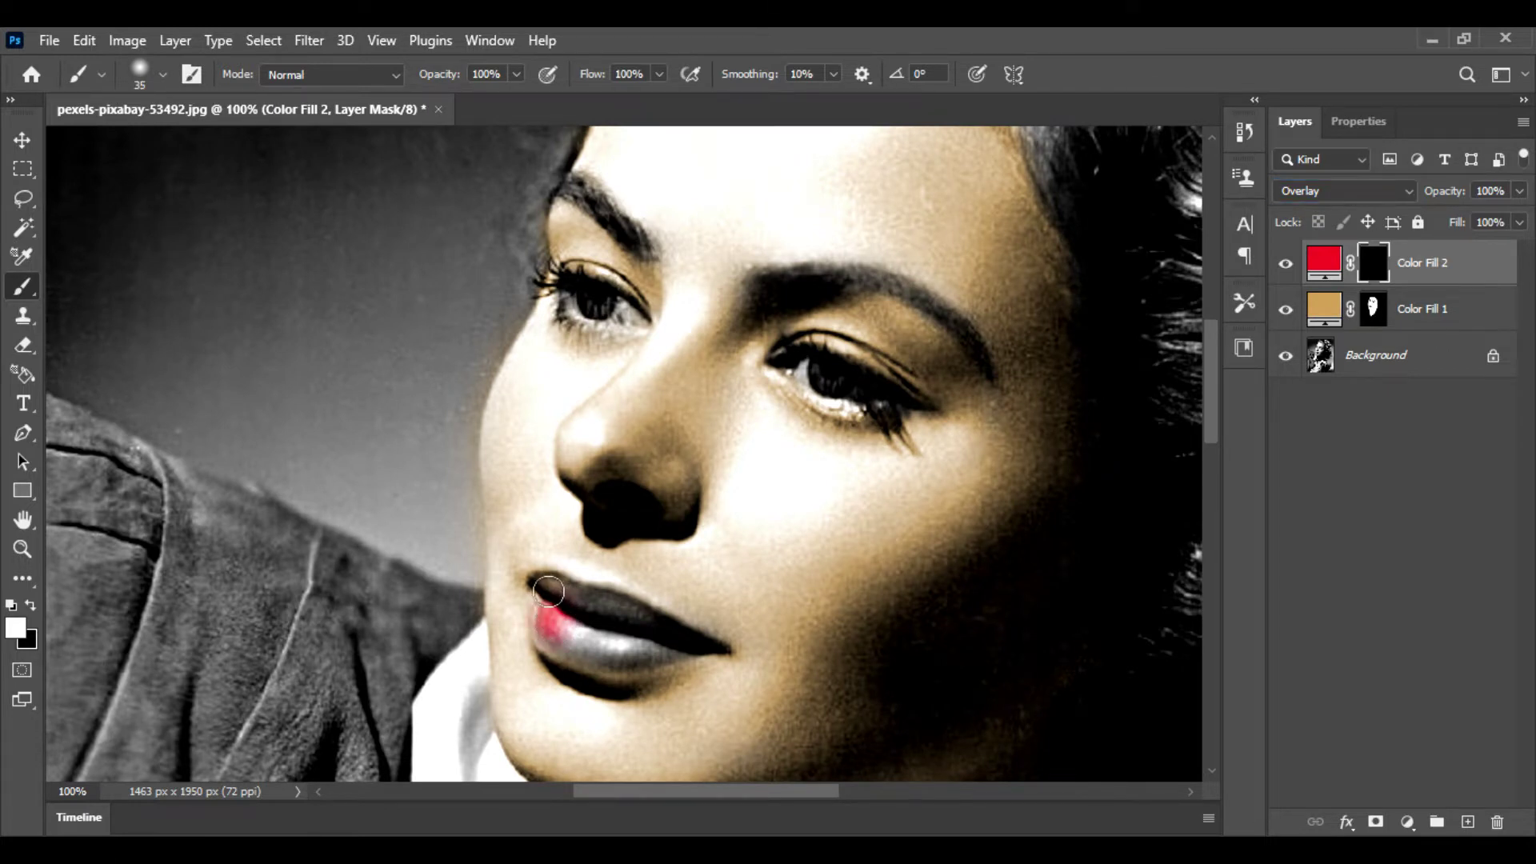
mouse_move(544, 586)
mouse_down()
mouse_move(691, 645)
mouse_move(547, 611)
mouse_move(550, 640)
mouse_move(616, 666)
mouse_move(673, 653)
mouse_move(566, 628)
mouse_up()
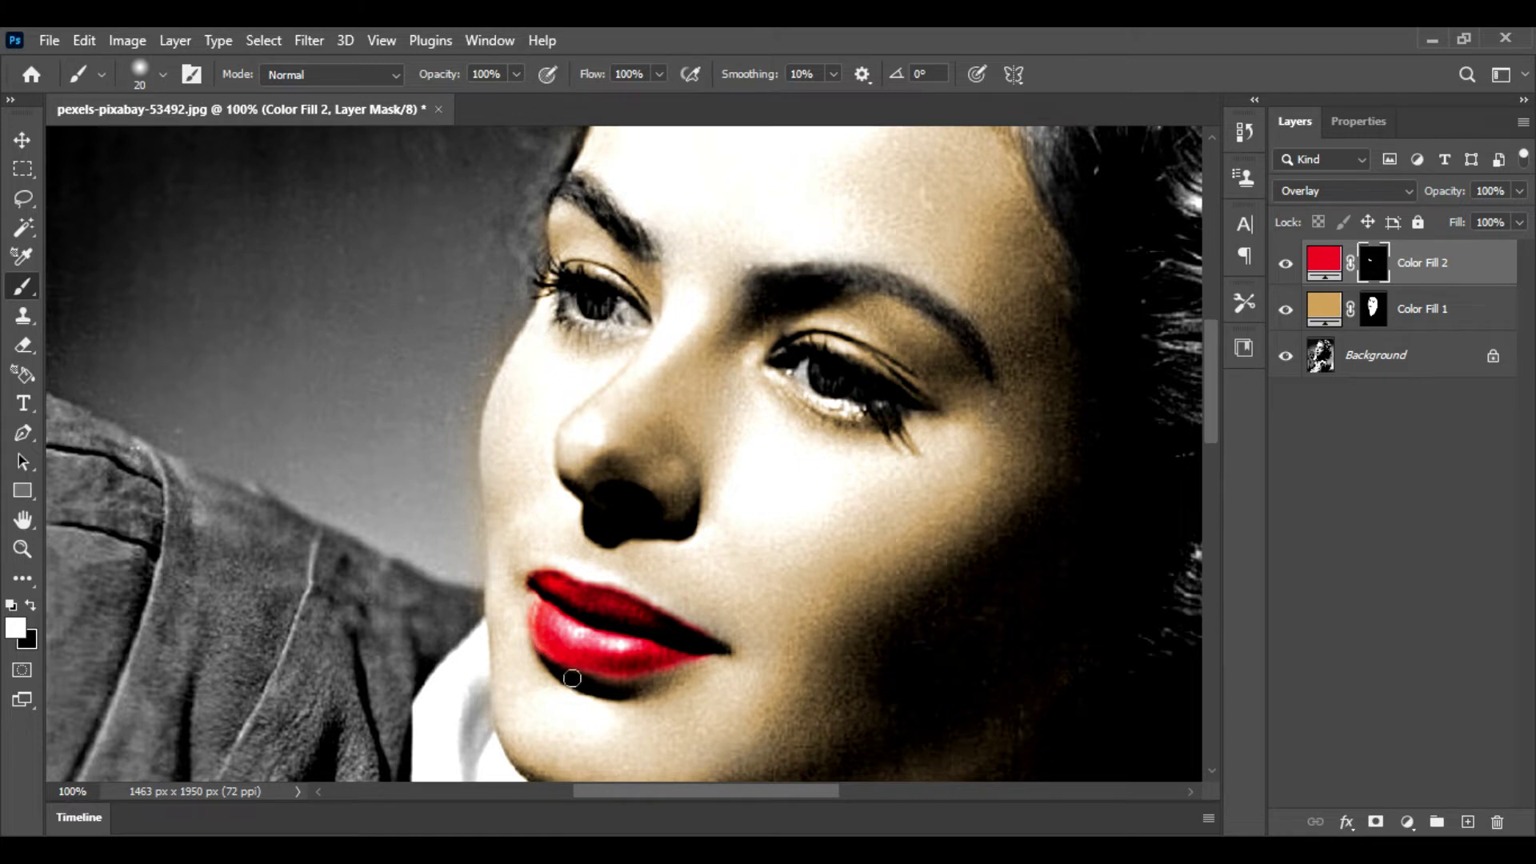
drag(549, 608, 545, 602)
Lower the opacity of the red lip colour layer to 78%
key(ctrl+minus)
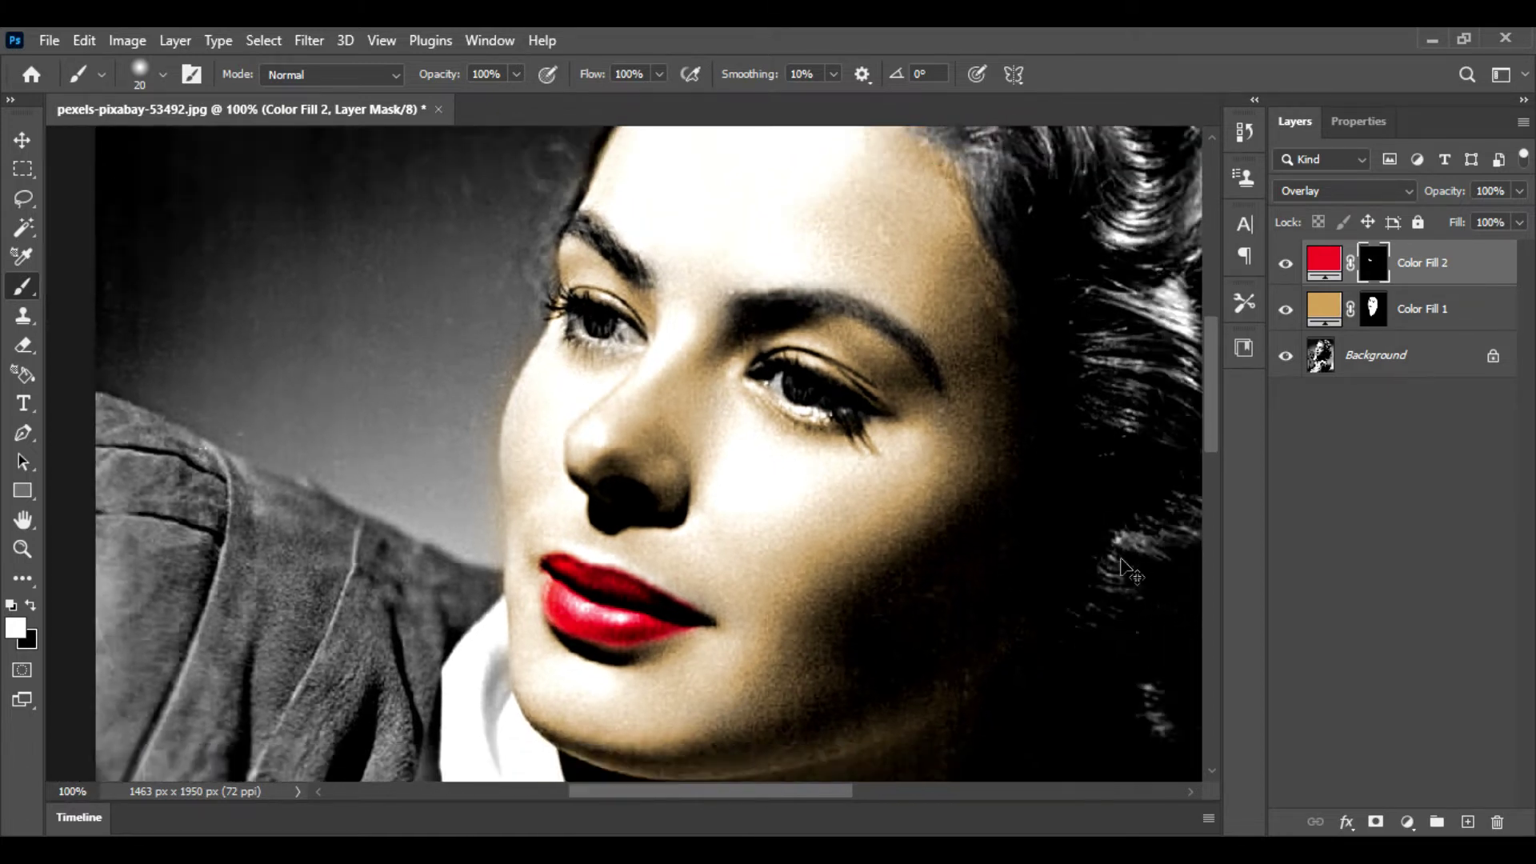
click(1517, 193)
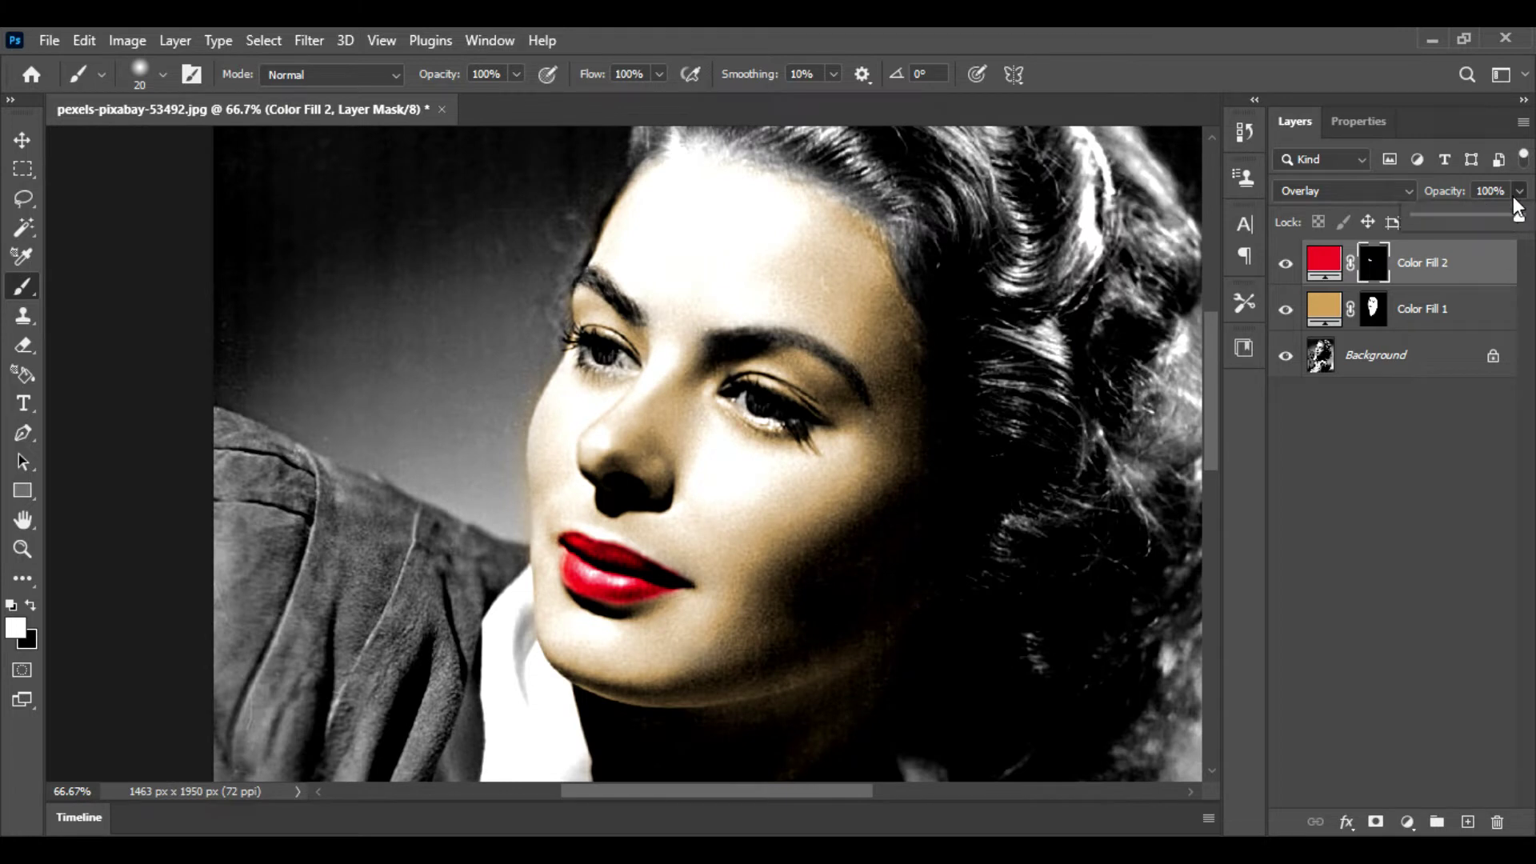
click(1497, 216)
Add a Solid Color fill layer above the red lip layer in bright blue #141fff
key(ctrl+plus)
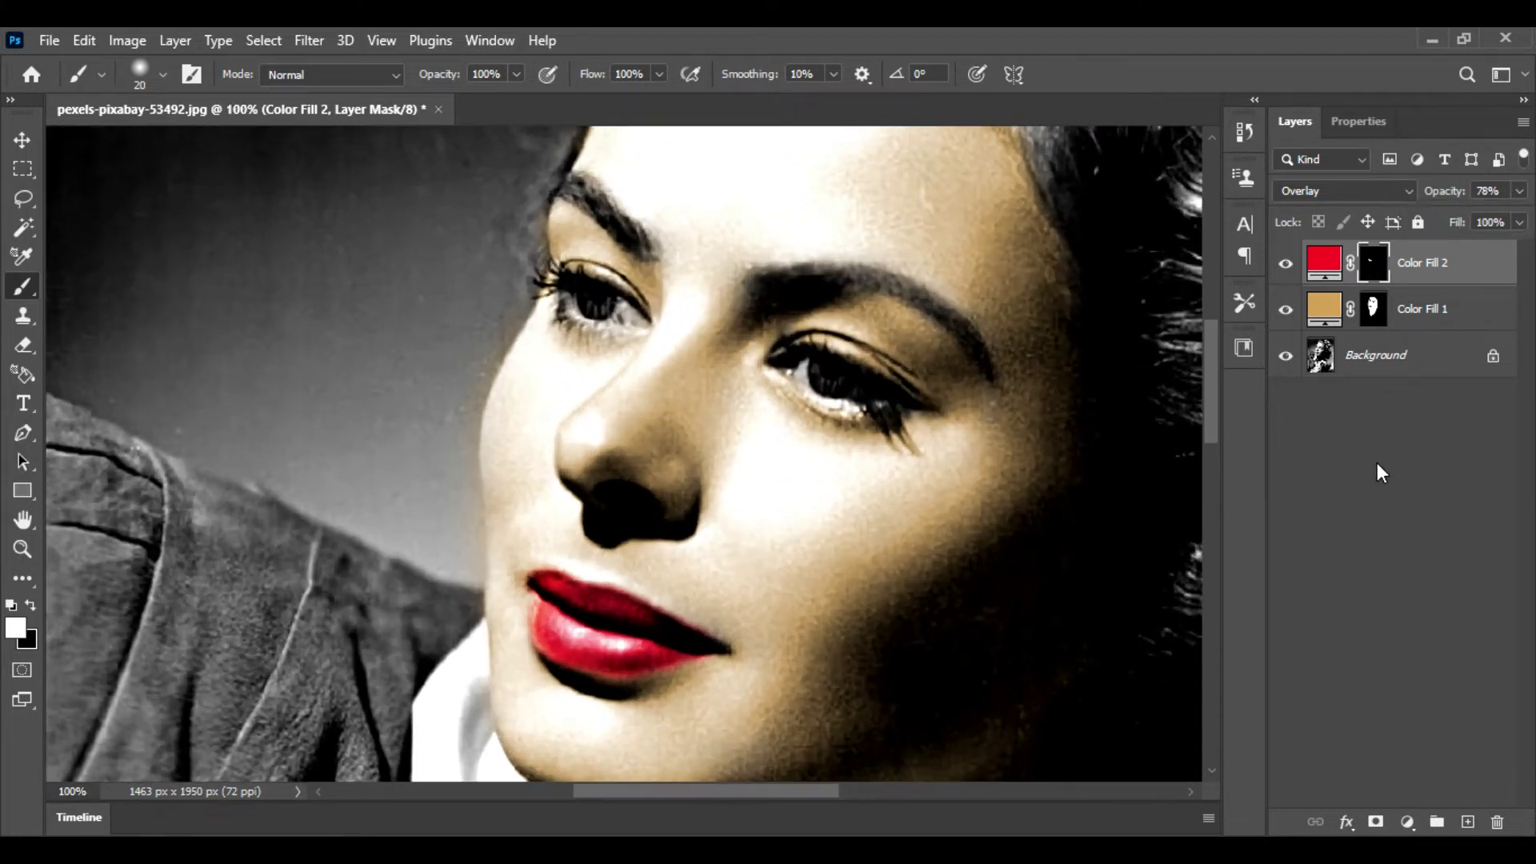
click(1409, 819)
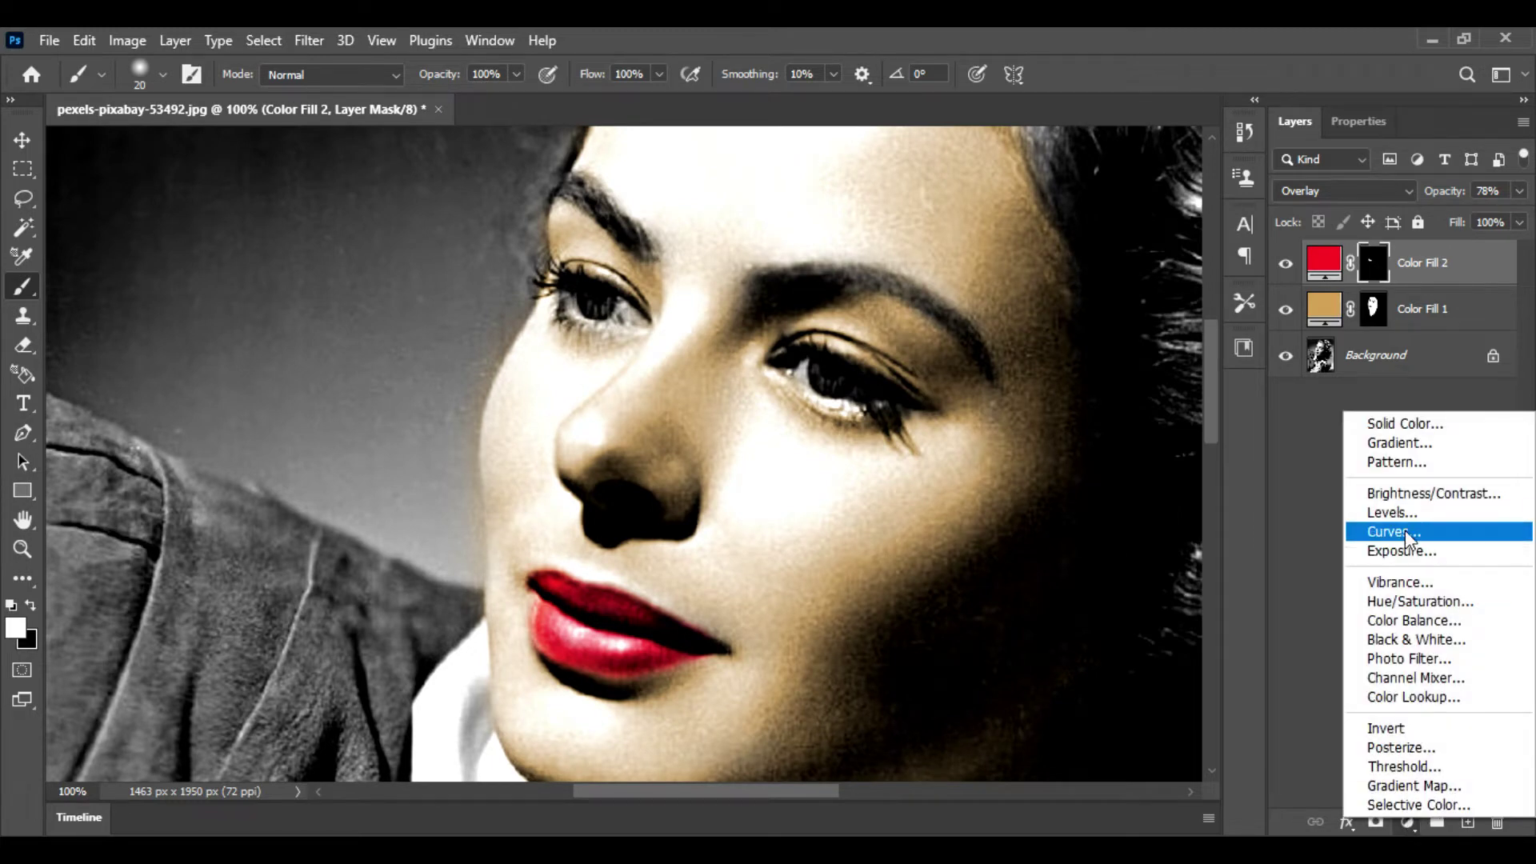
click(1424, 426)
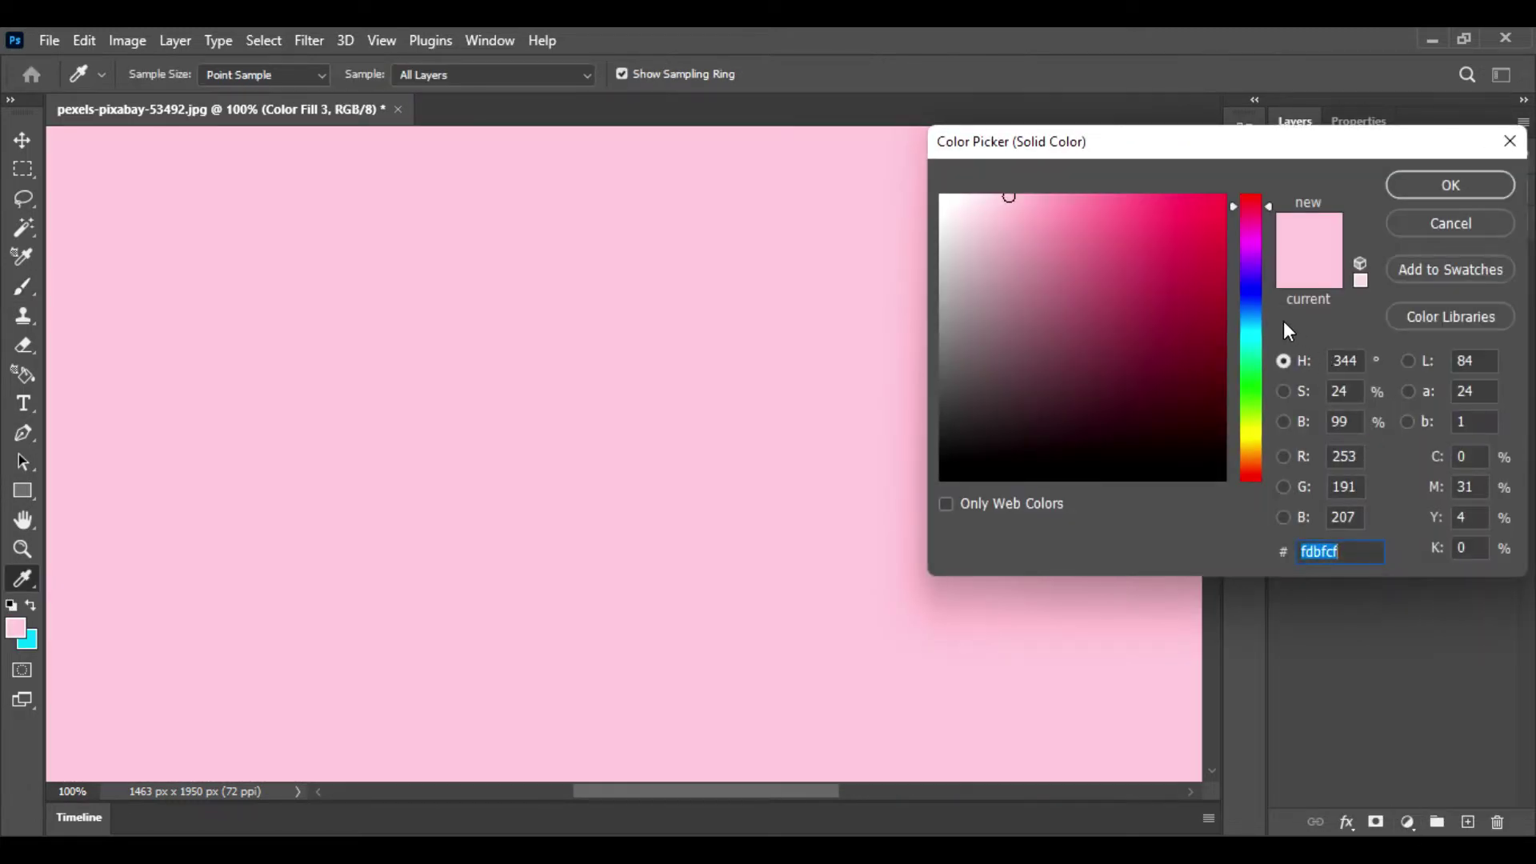
click(1258, 291)
drag(1174, 229, 1203, 191)
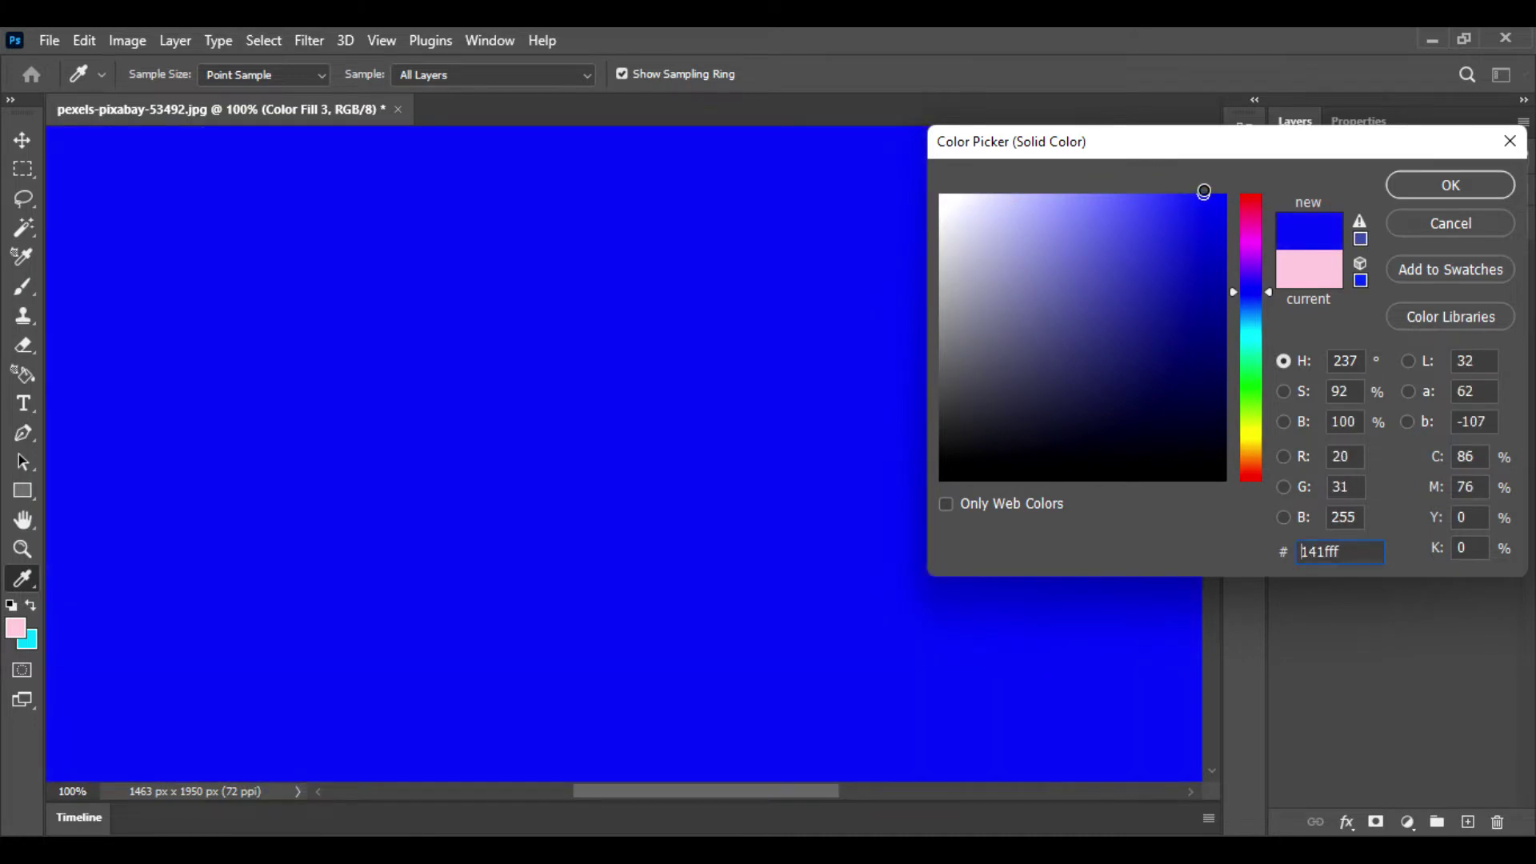
click(1448, 186)
Set the blue fill layer's blend mode to Overlay and invert its mask to black
click(1371, 192)
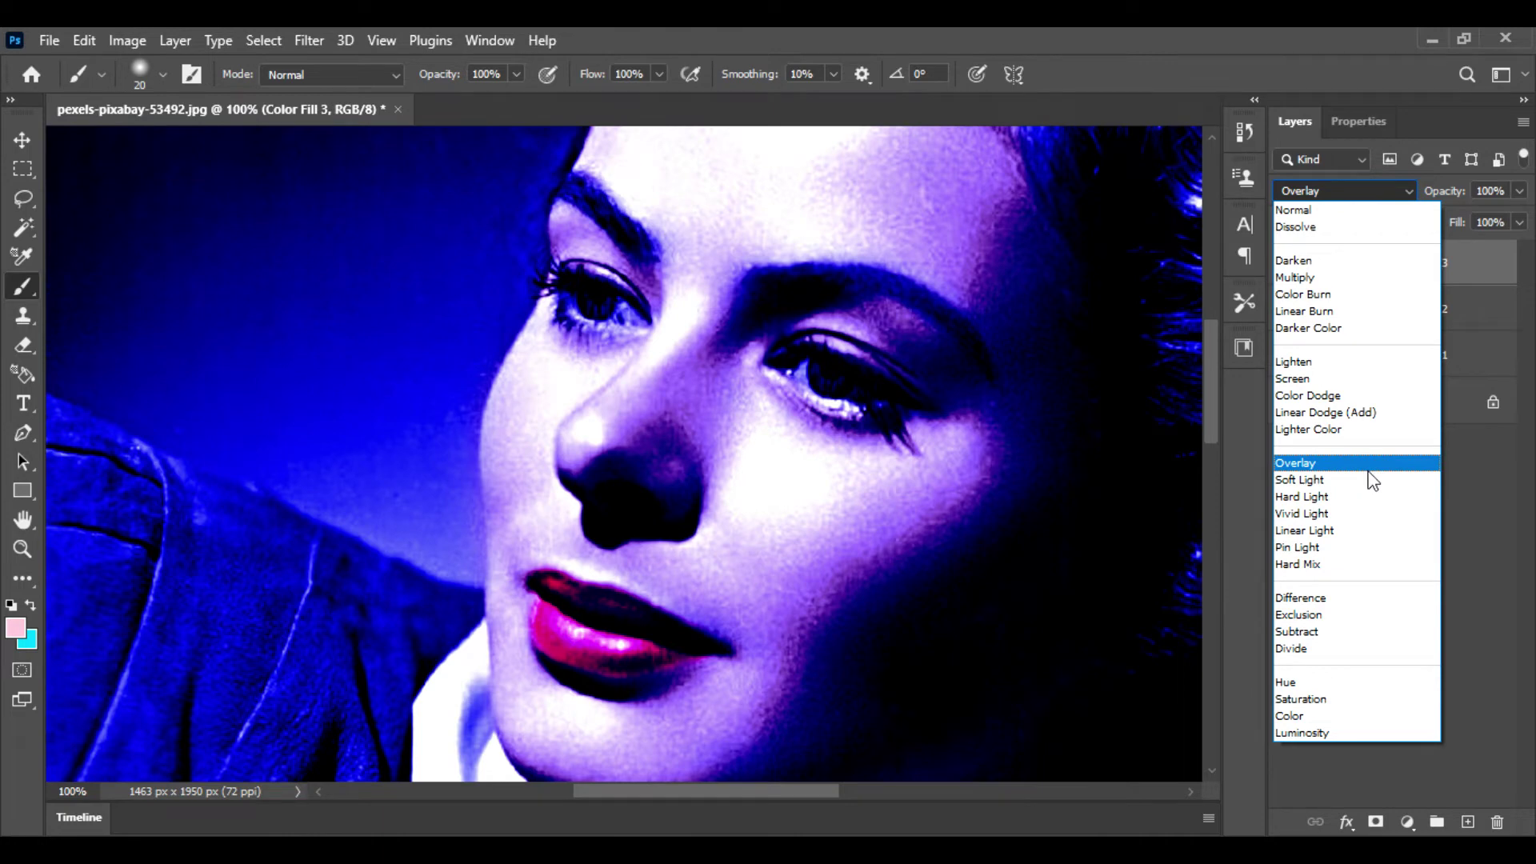
click(1368, 469)
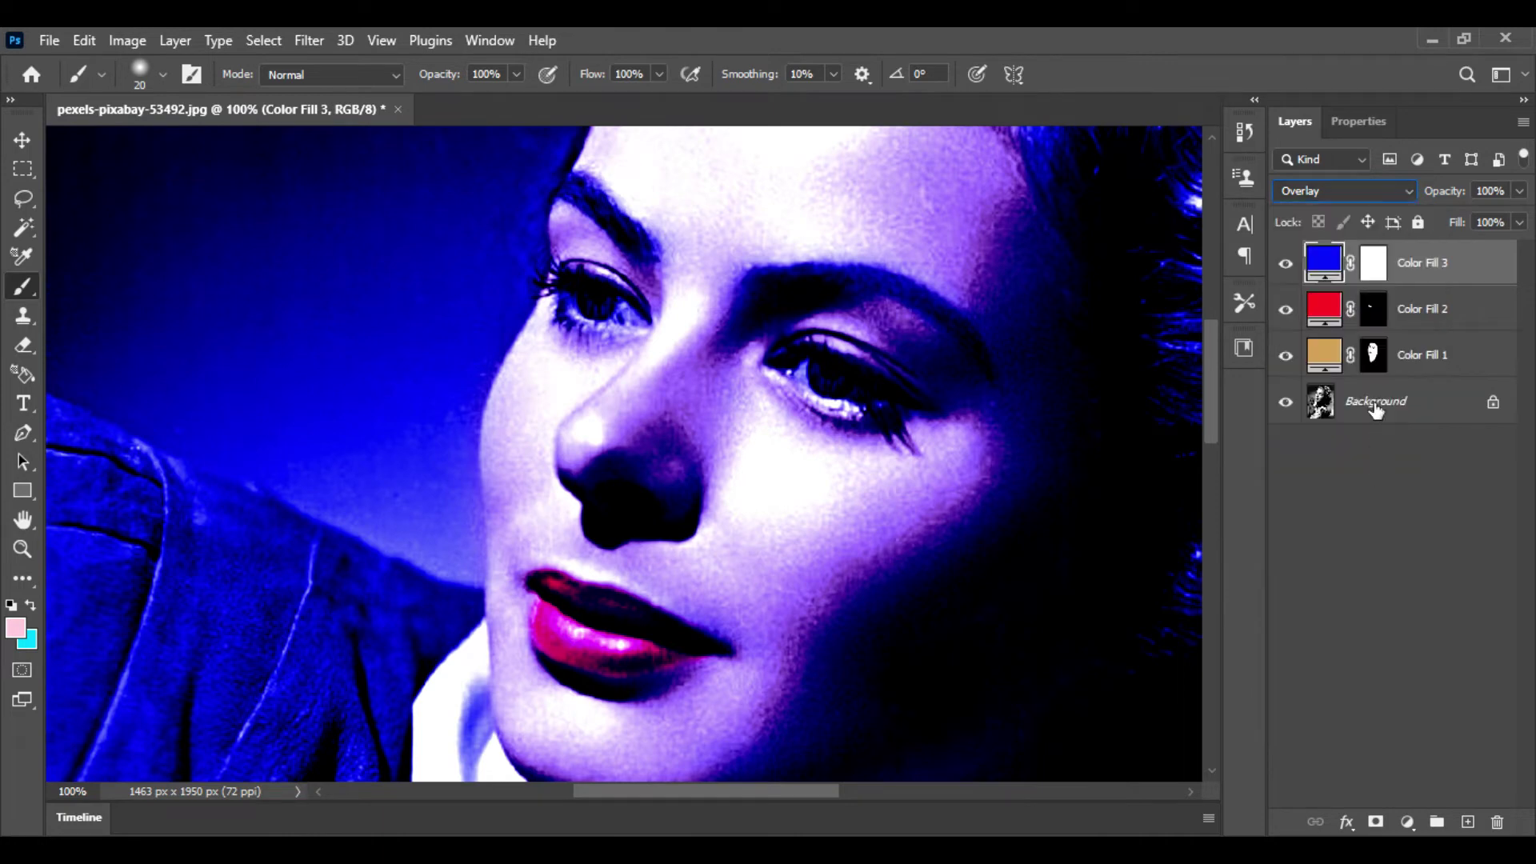
click(1374, 264)
key(ctrl+i)
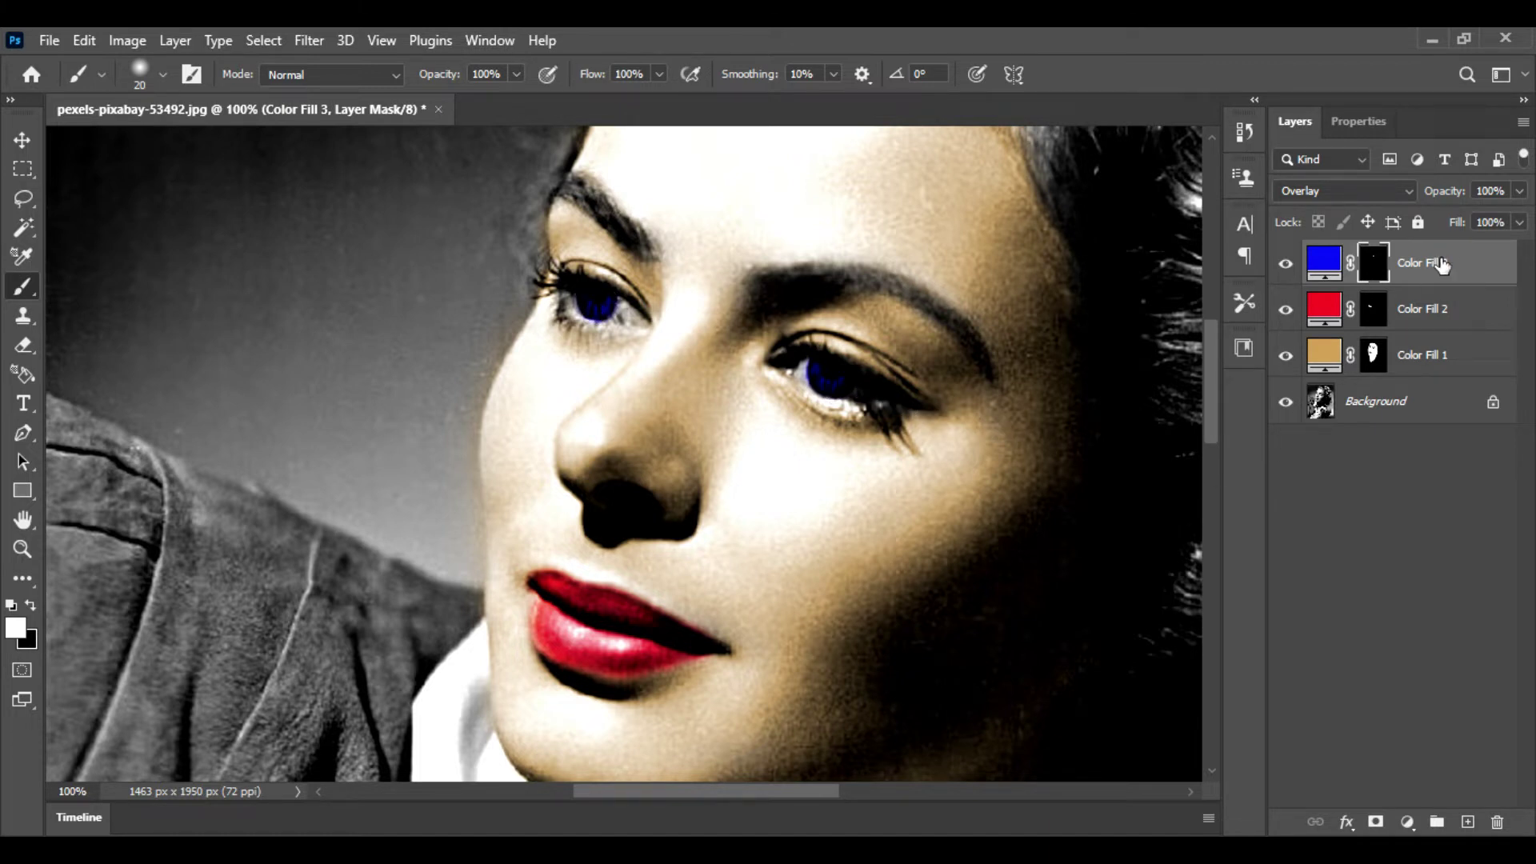
Lower the opacity of the blue eye colour layer to 80%
click(1518, 191)
drag(1506, 212, 1499, 218)
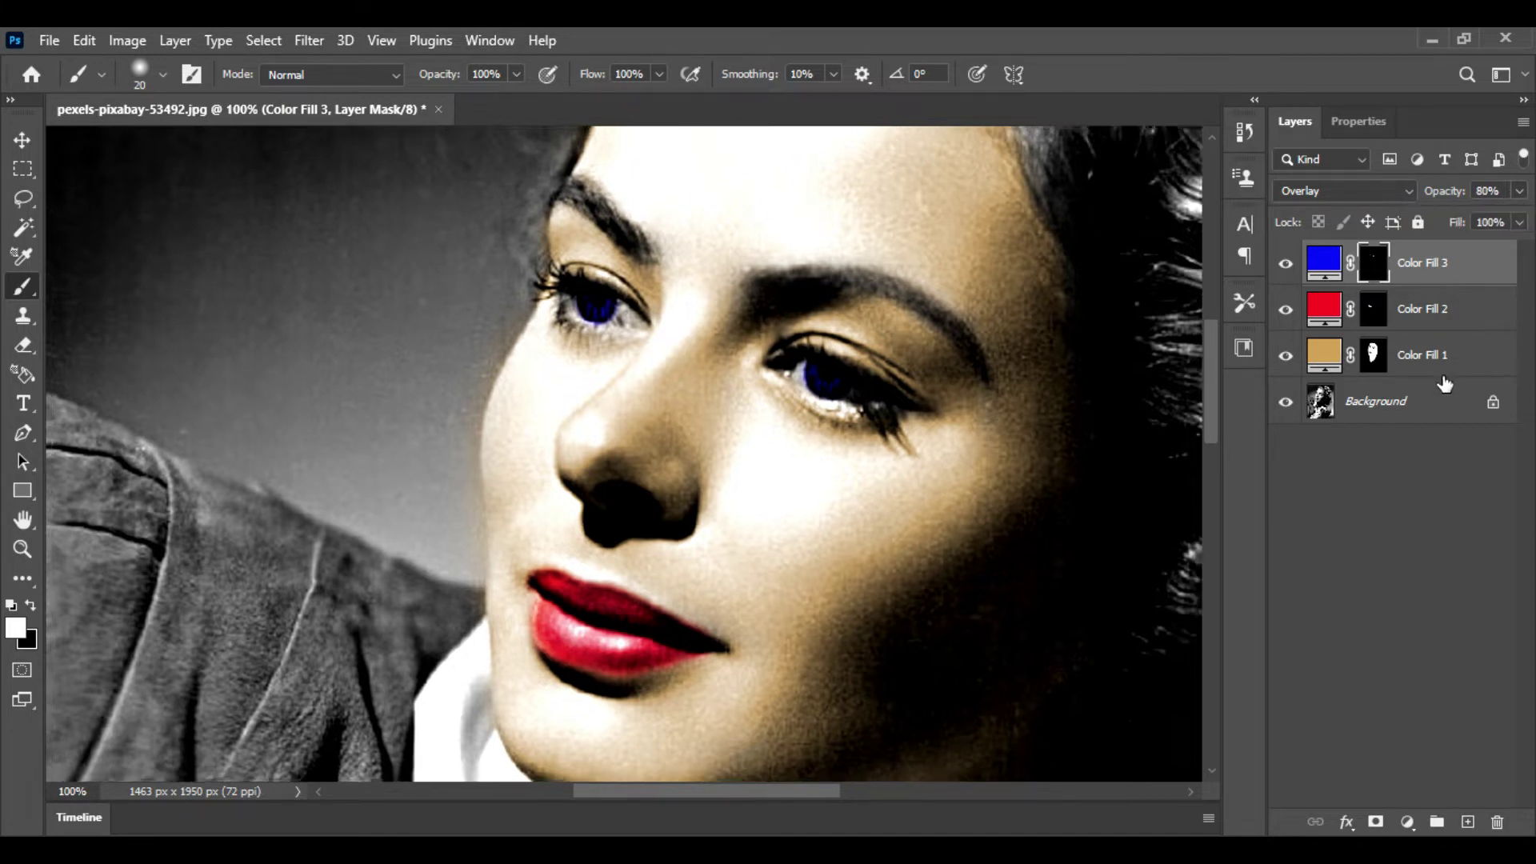
Add a Solid Color fill layer above the blue eye layer in dark reddish brown #7a3206
key(ctrl+minus)
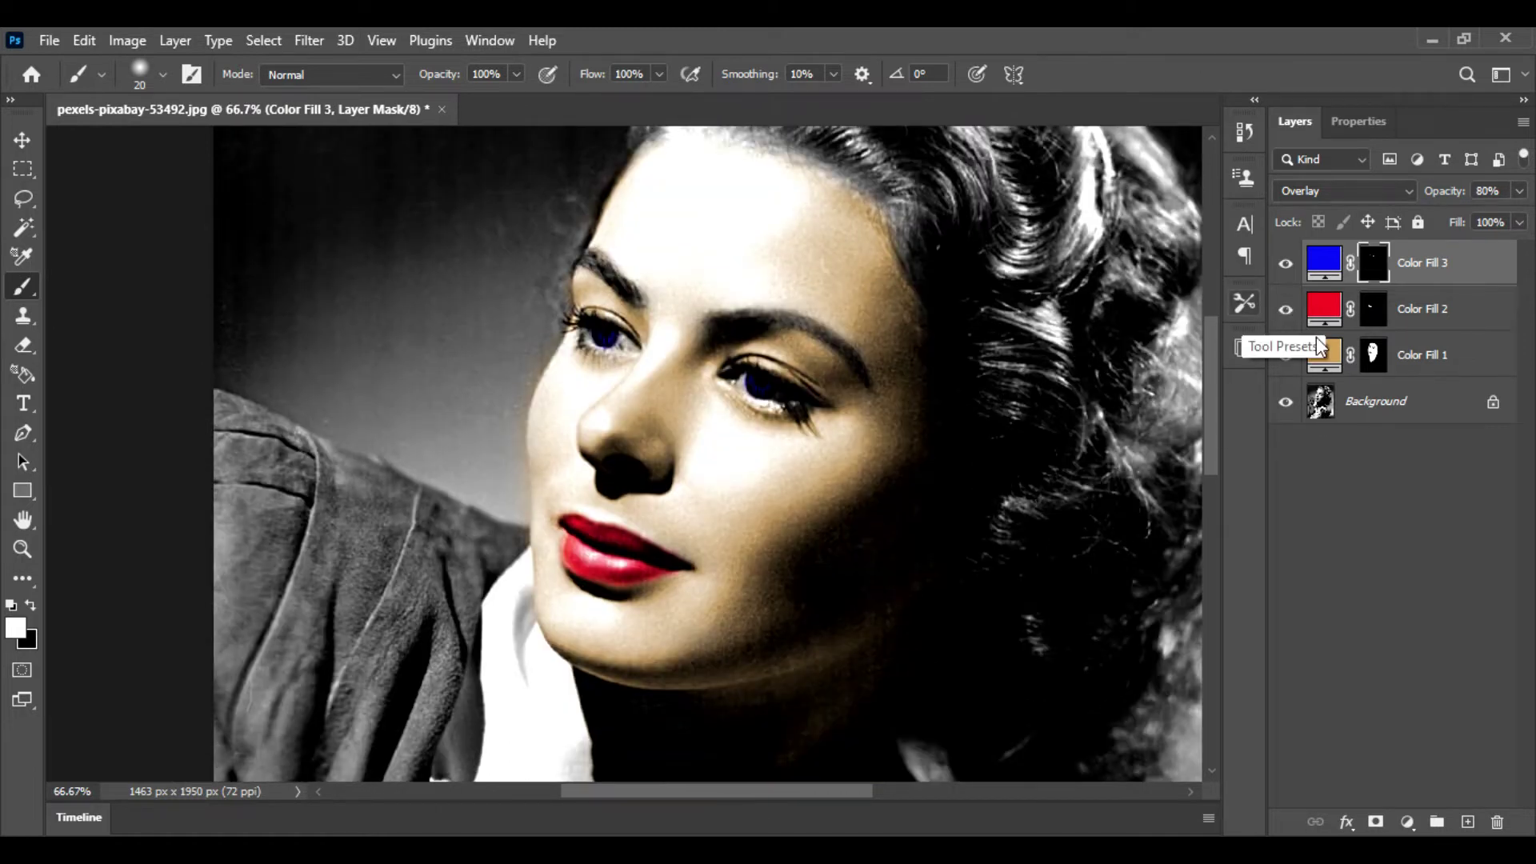
drag(1213, 395, 1211, 348)
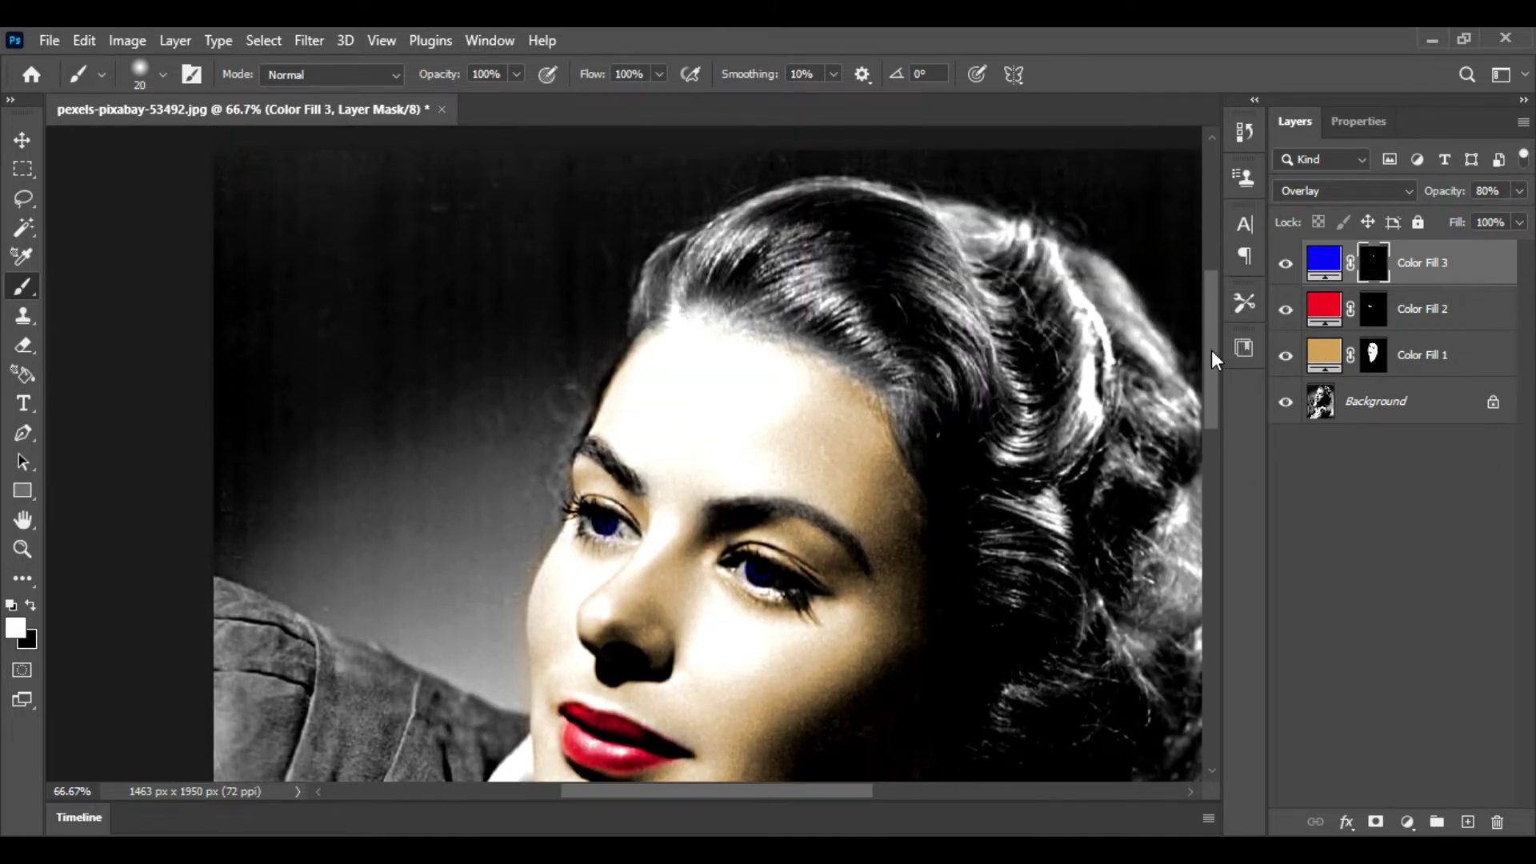
key(ctrl+minus)
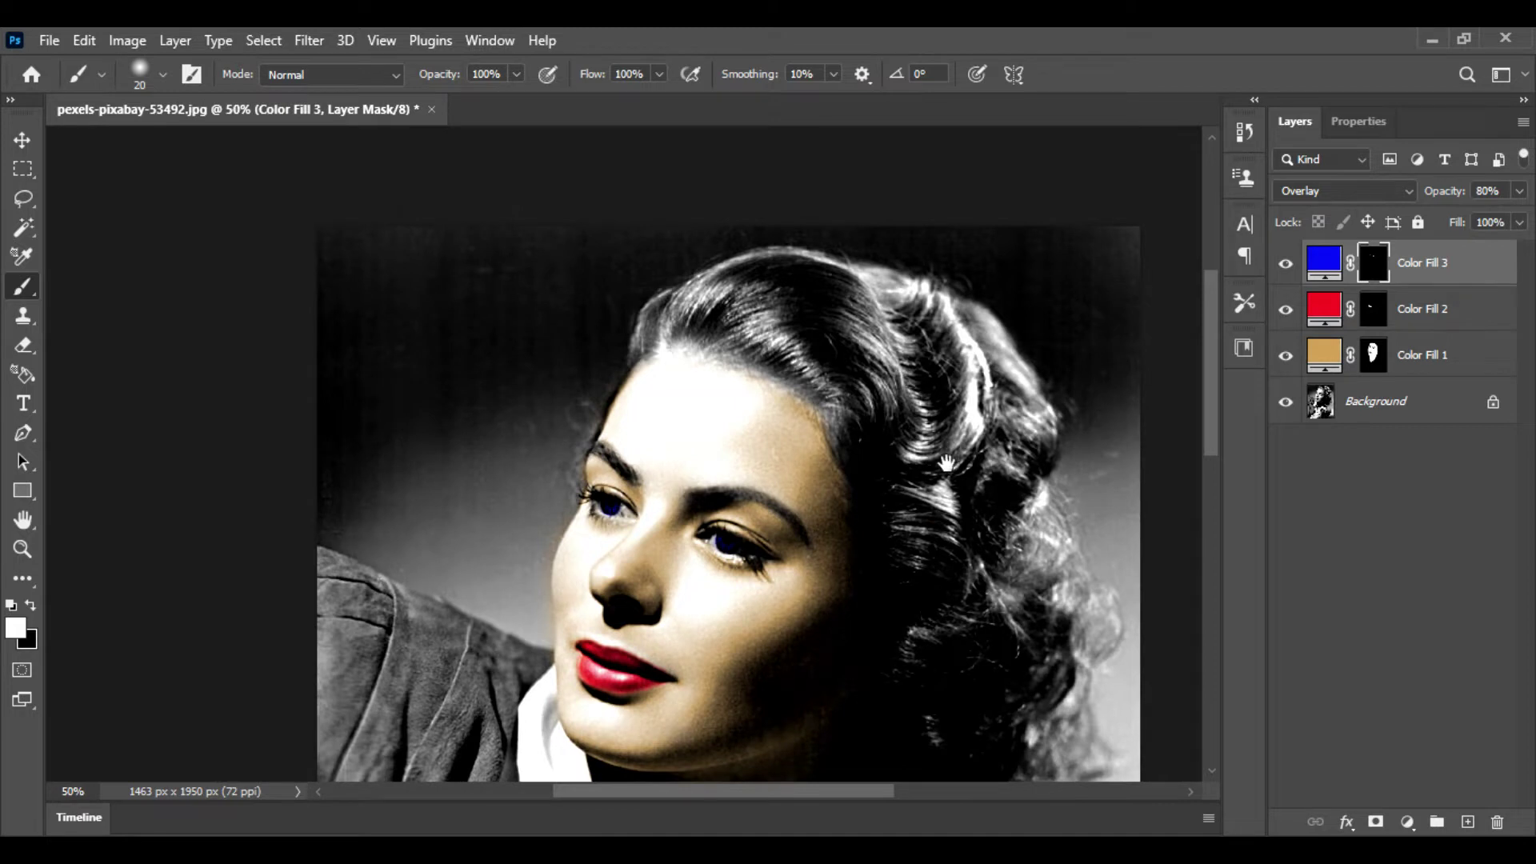
drag(950, 464, 816, 416)
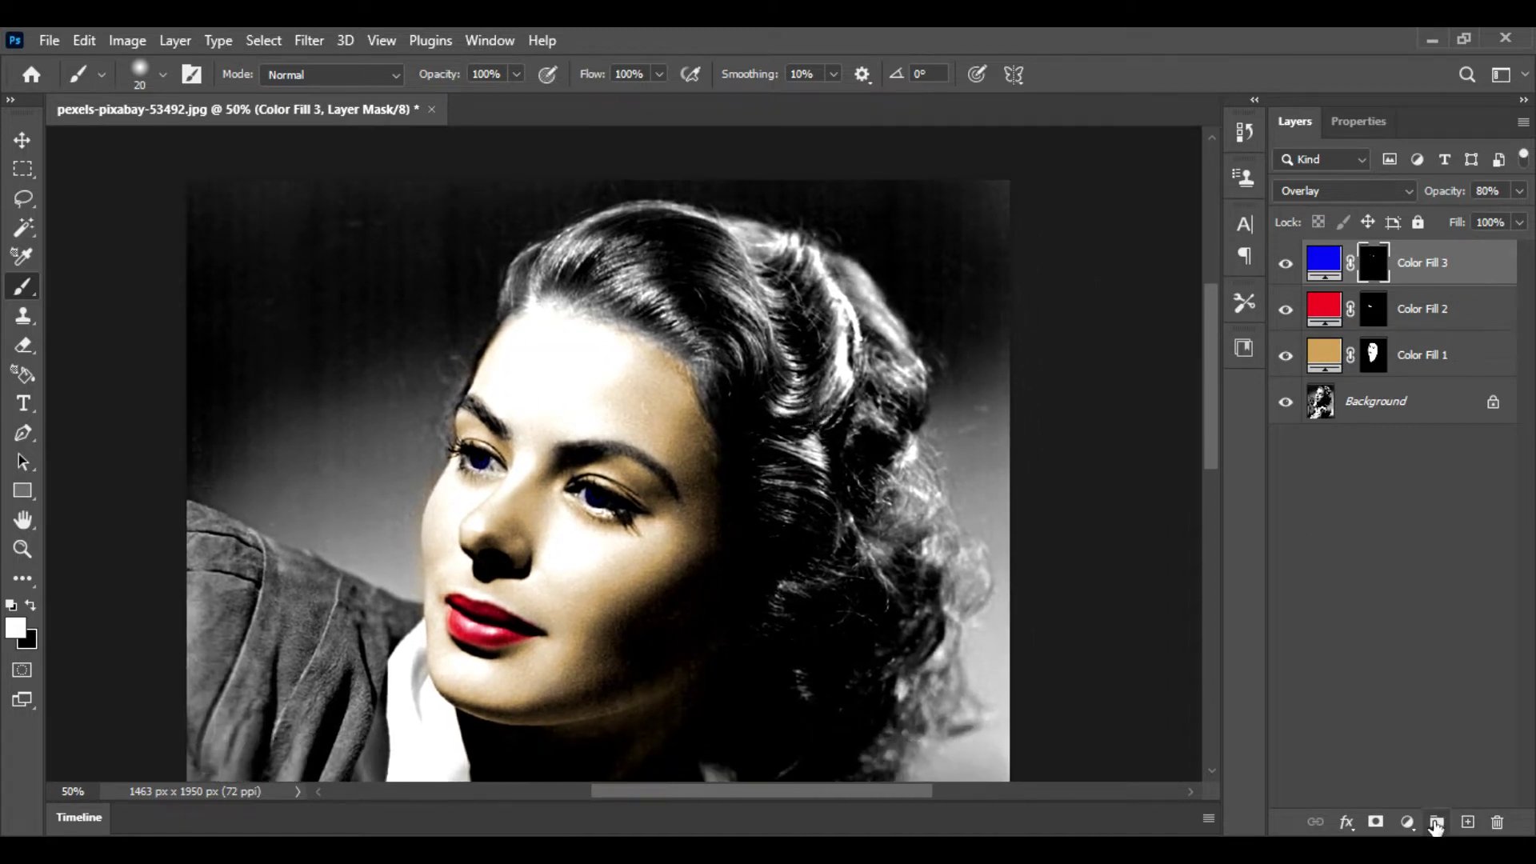
click(1408, 822)
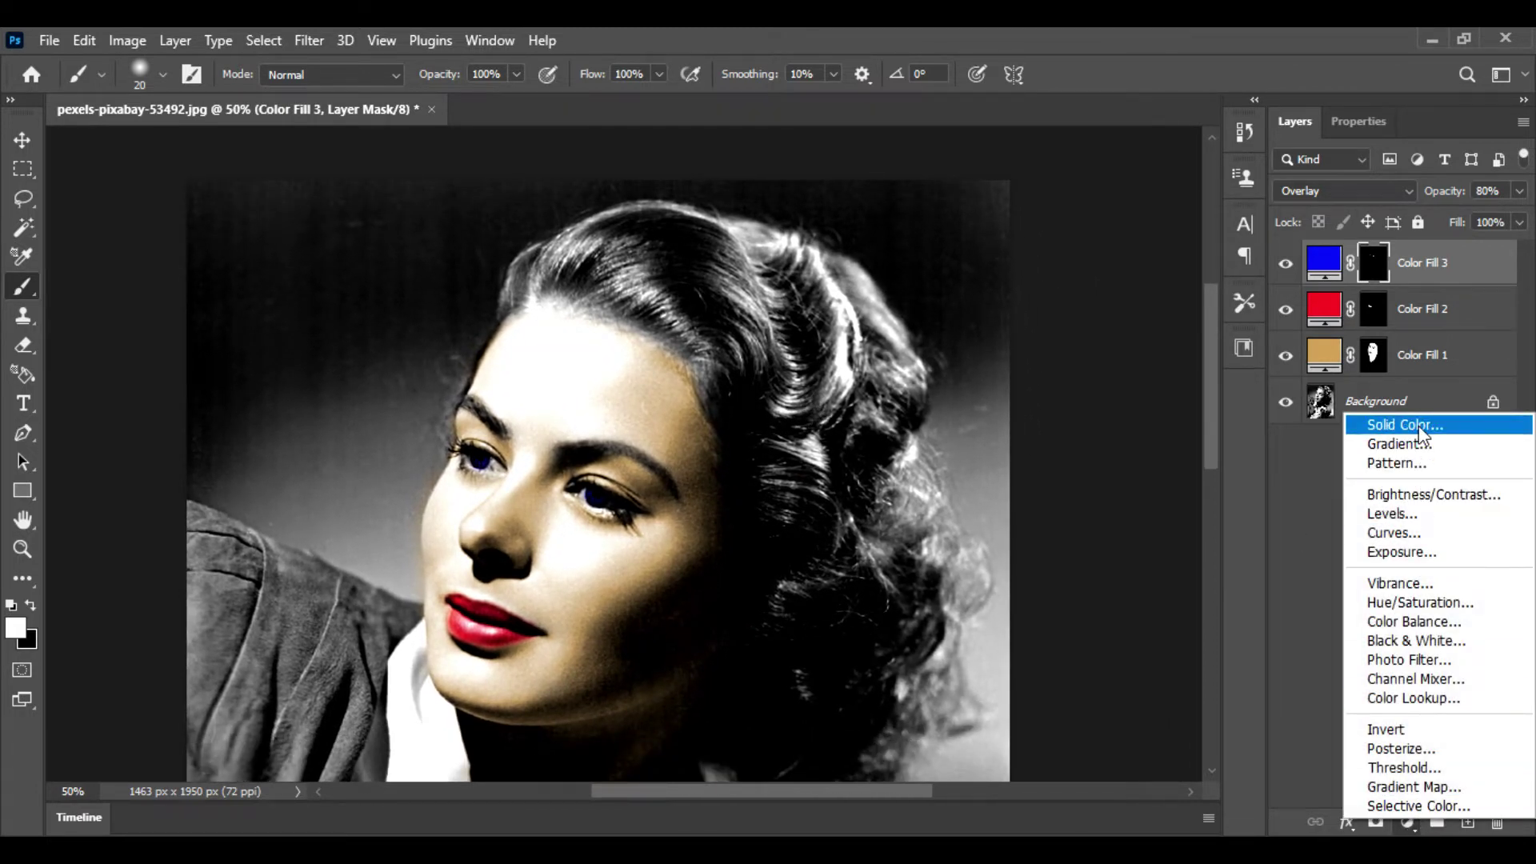
click(1420, 426)
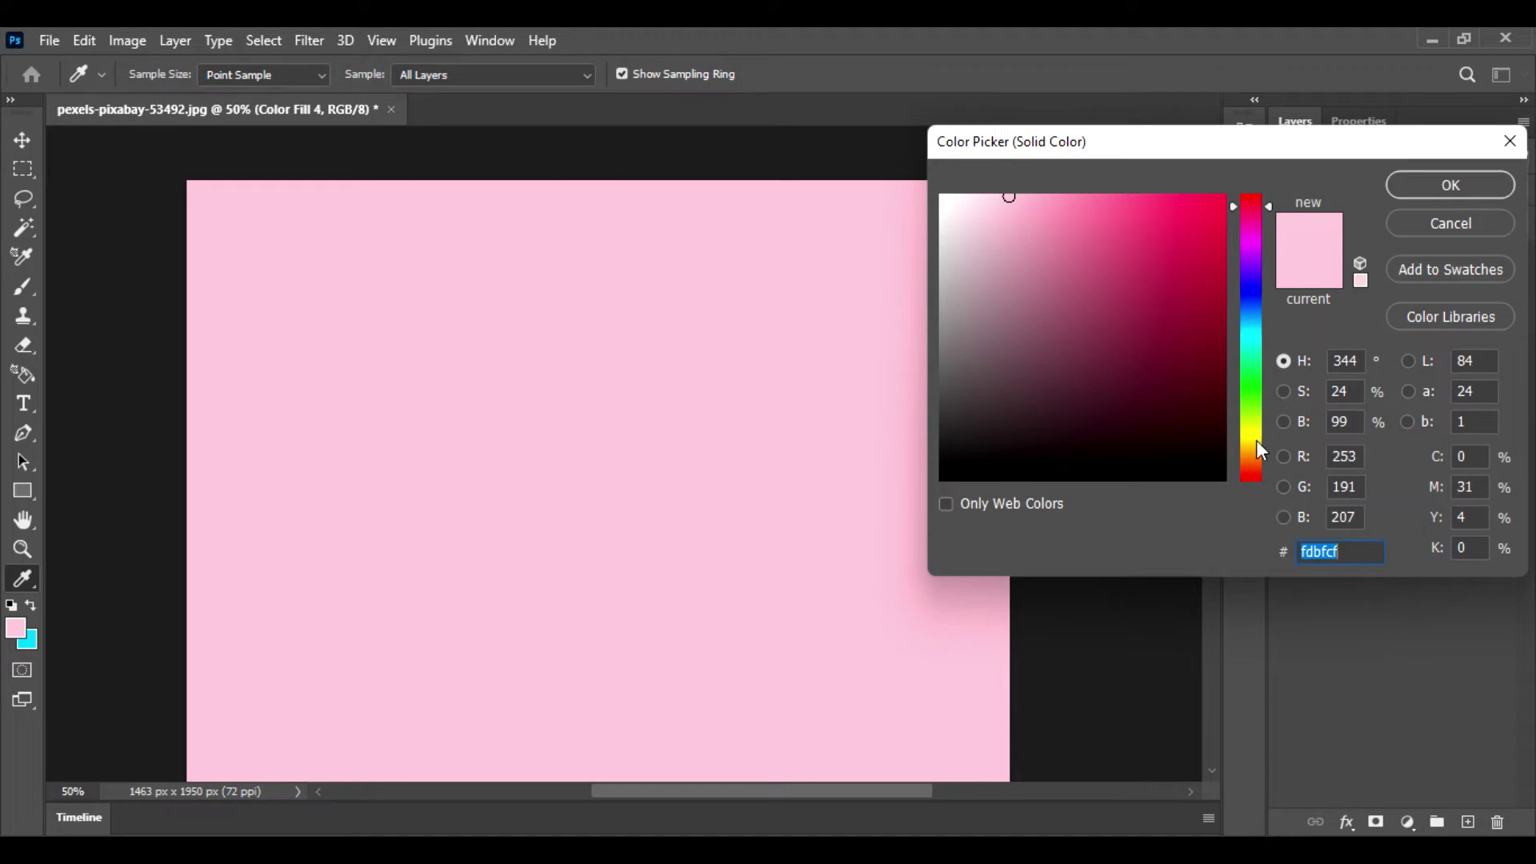
click(1255, 462)
click(1214, 328)
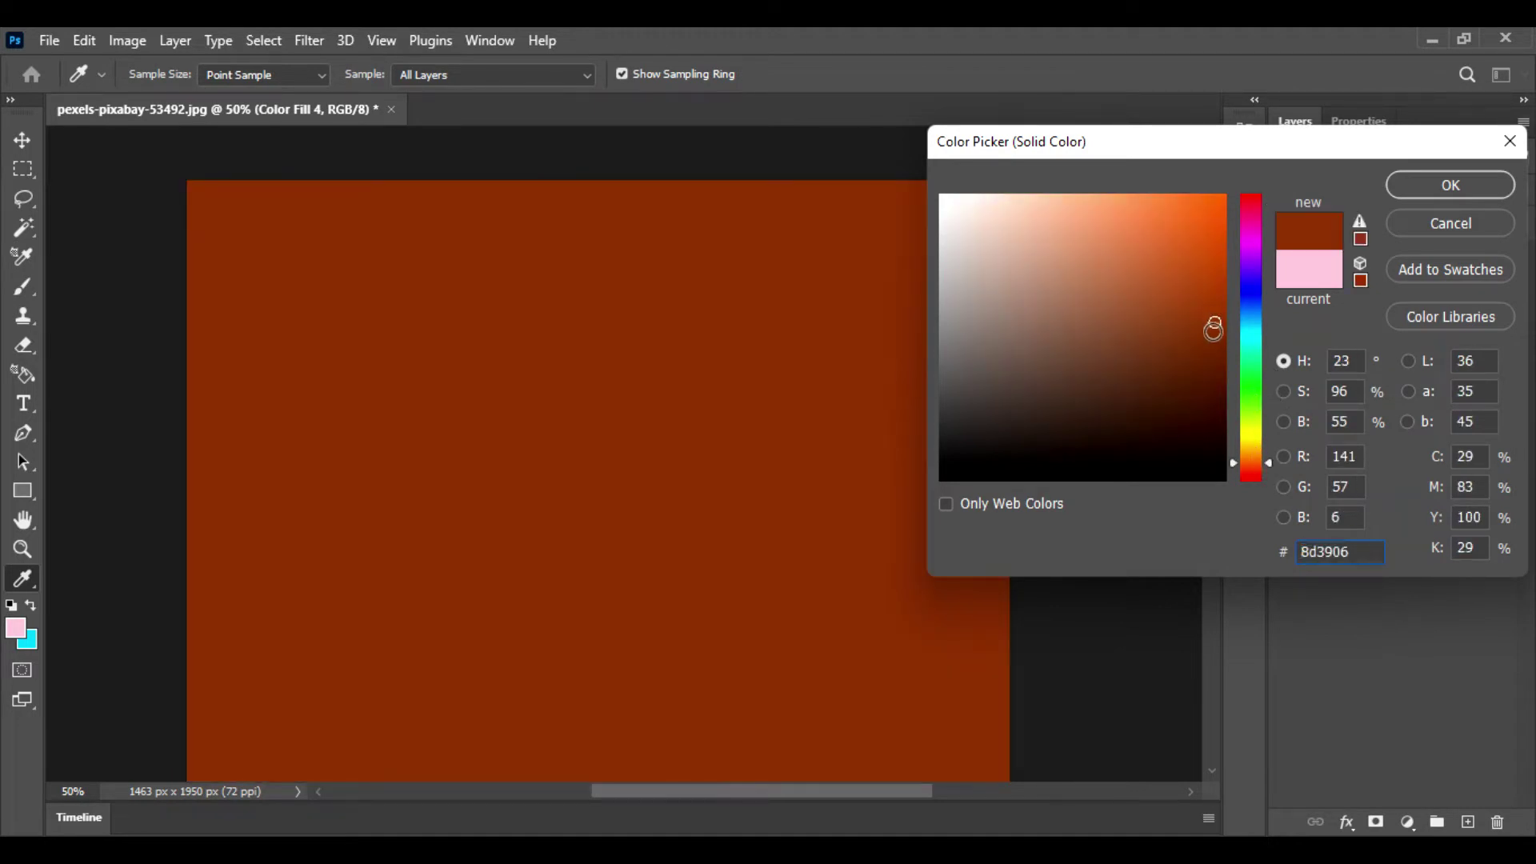
click(1213, 344)
click(1420, 189)
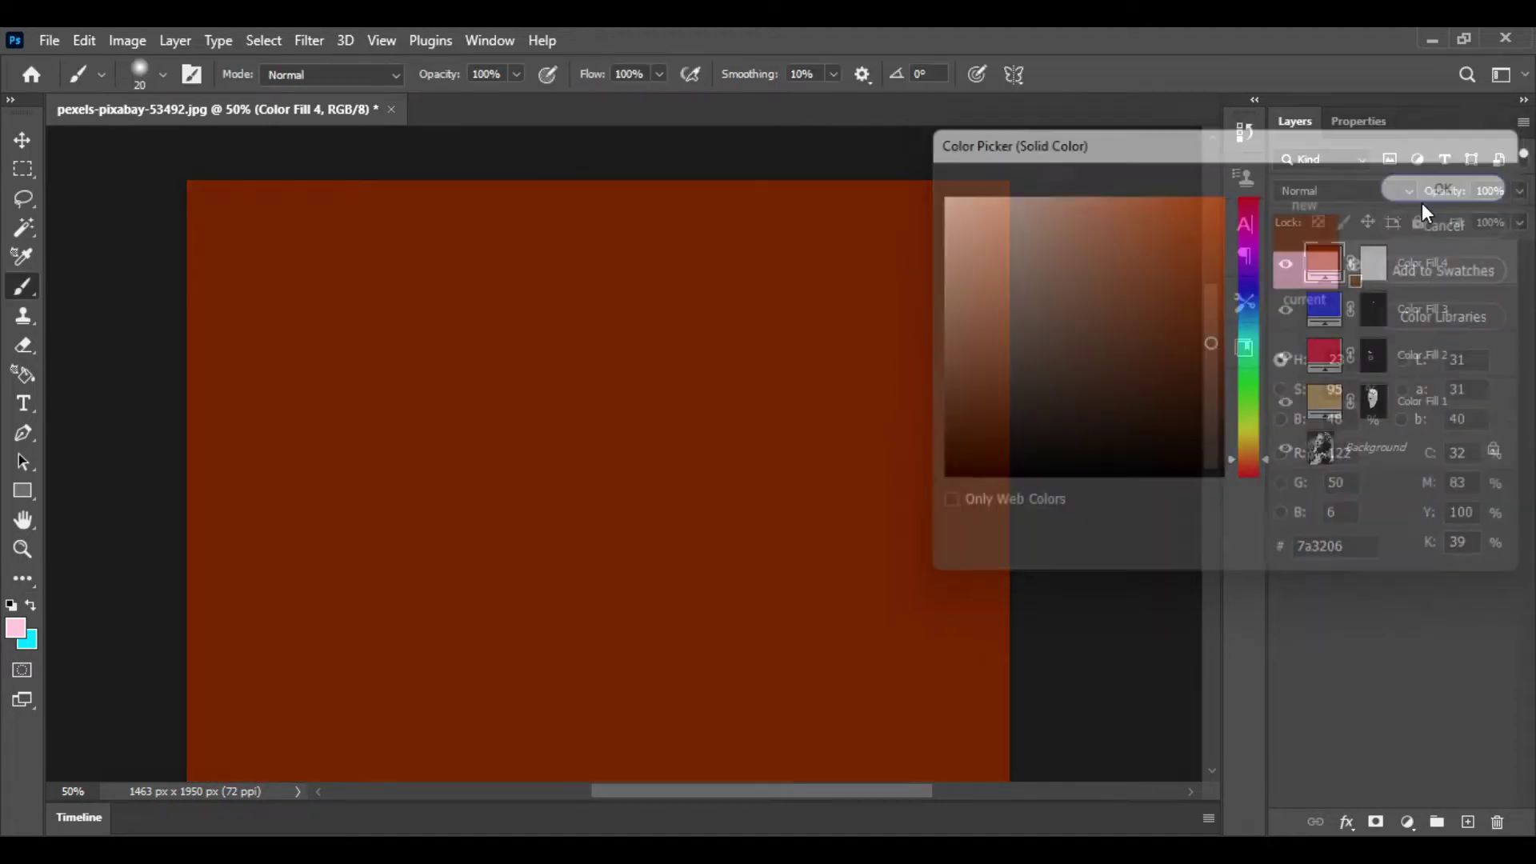
Set the brown fill layer's blend mode to Overlay and invert its mask to black
click(1386, 191)
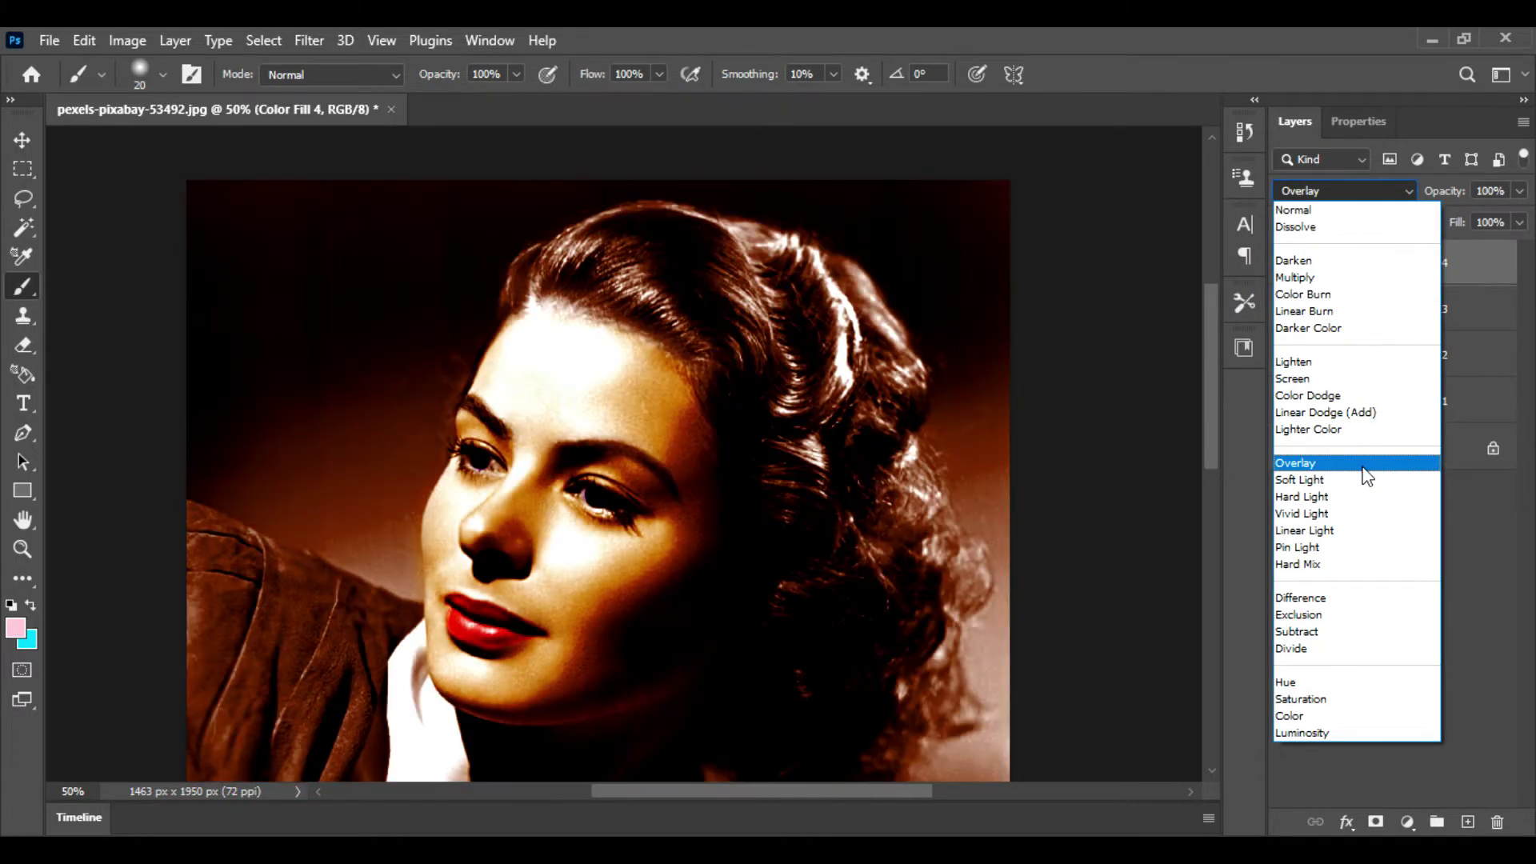
click(1366, 472)
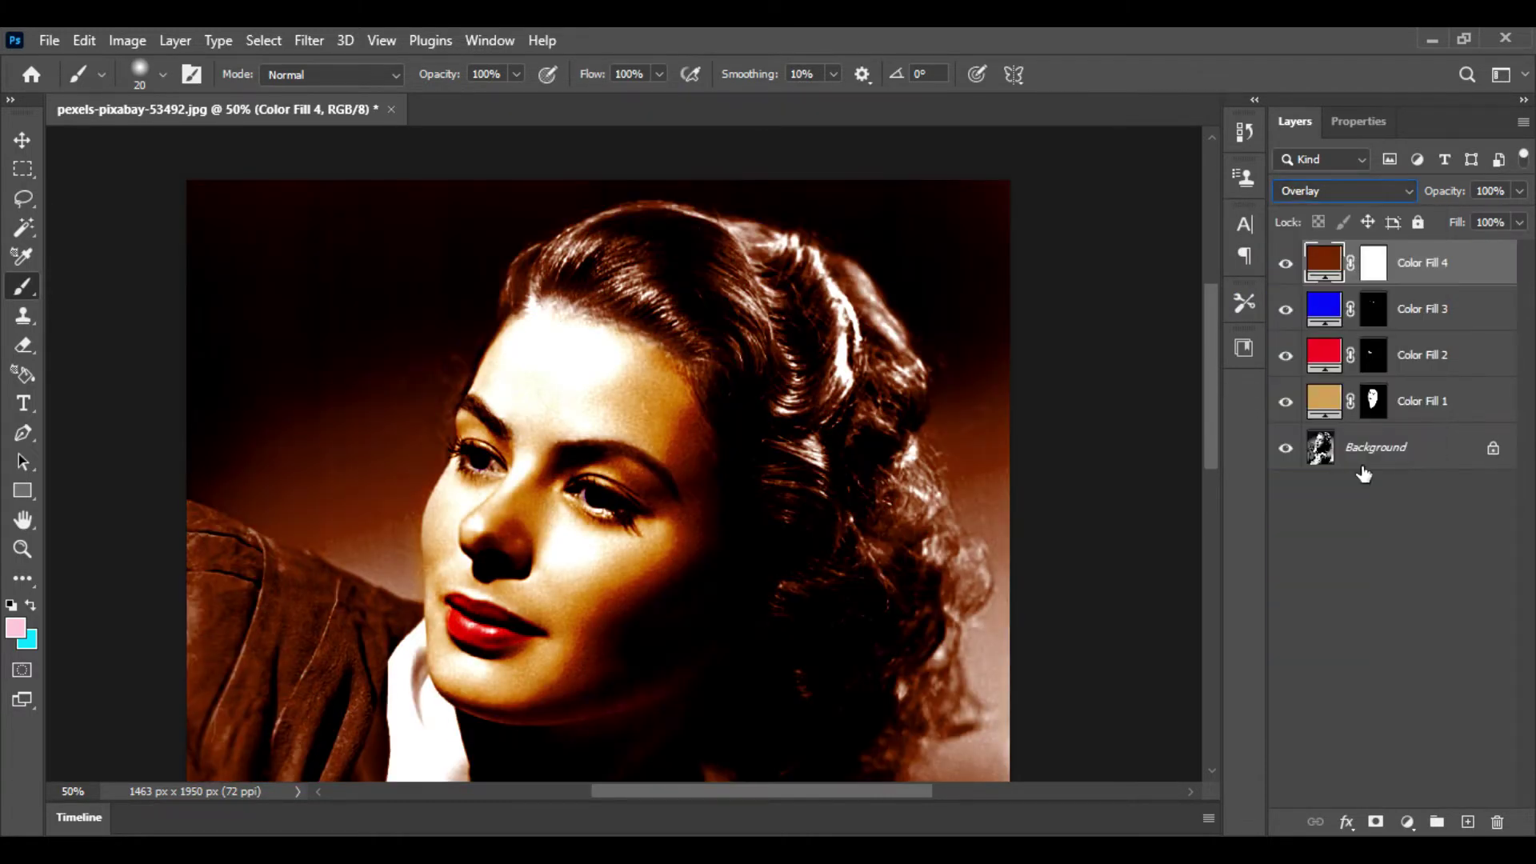
click(1374, 264)
key(ctrl+i)
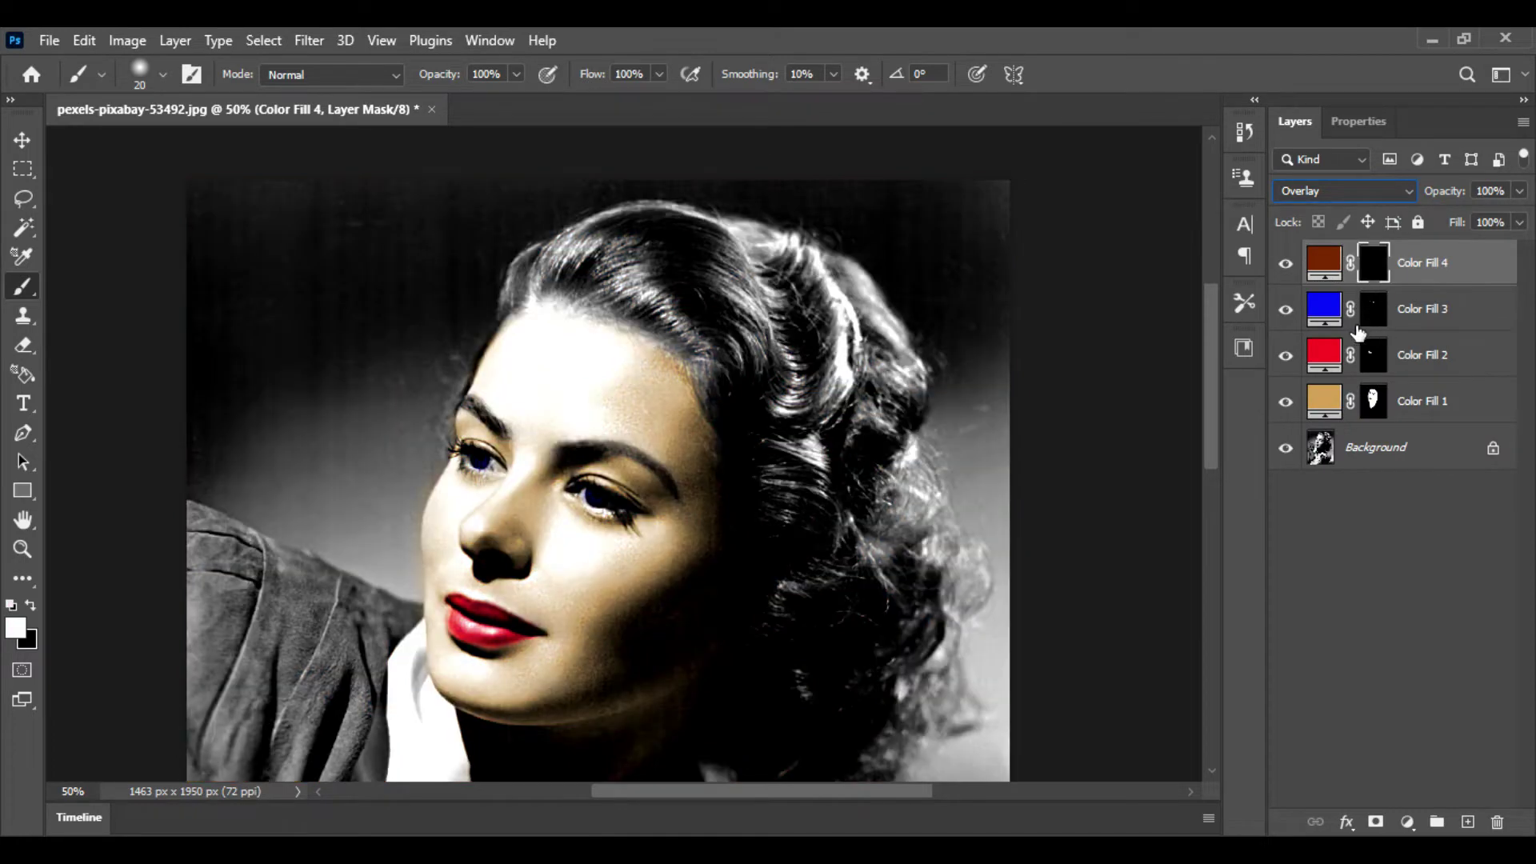
Paint white on the brown layer's mask along the outer contour of the hair, using a brush of up to 60 px
key(ctrl+plus)
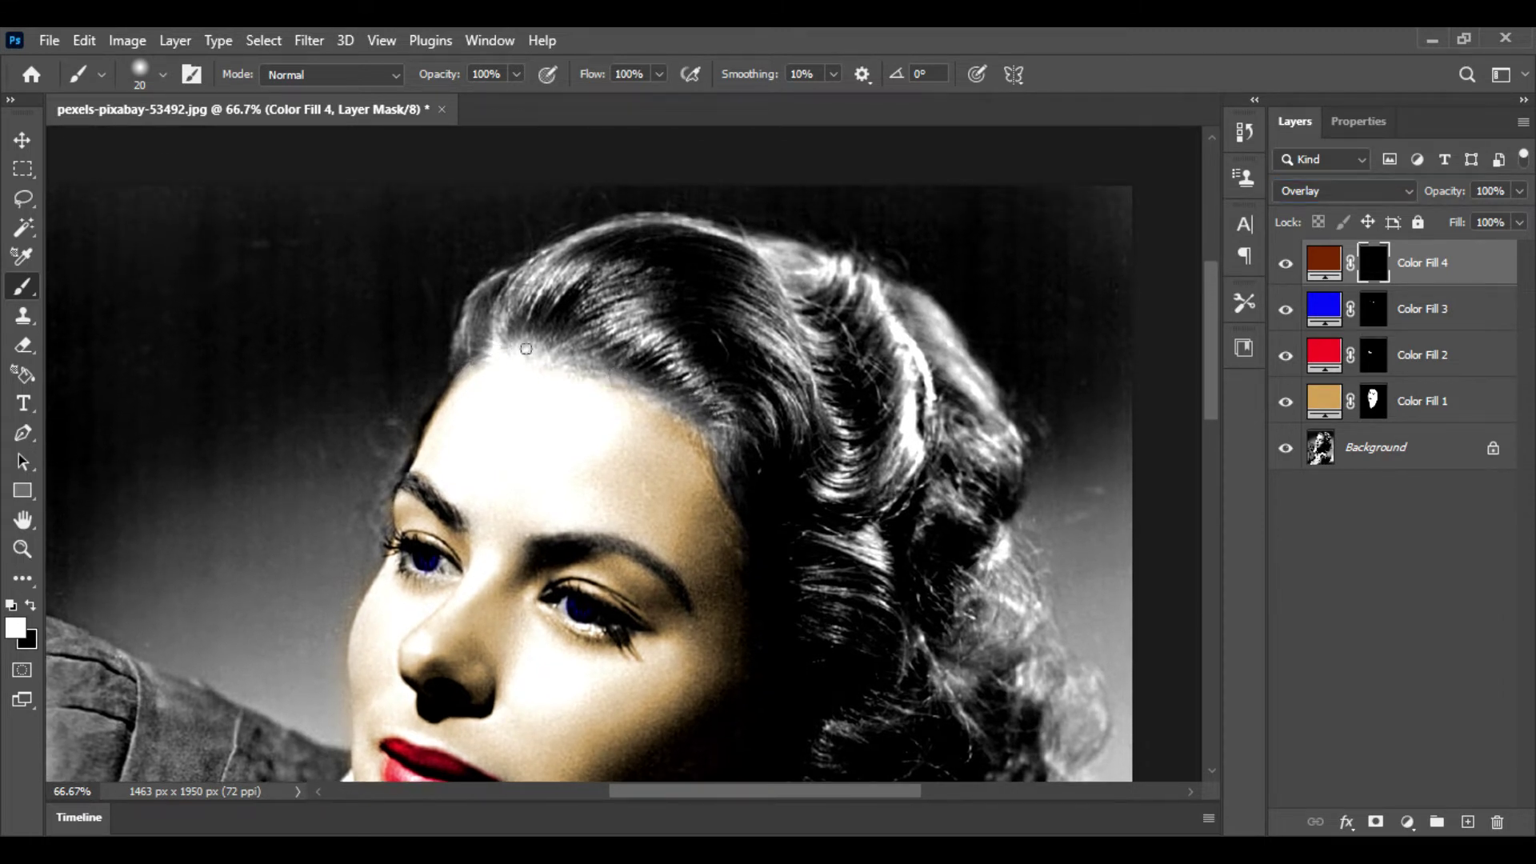
mouse_move(467, 346)
mouse_down()
mouse_move(506, 284)
mouse_move(663, 231)
mouse_move(899, 292)
mouse_move(937, 320)
mouse_move(1015, 472)
mouse_move(967, 616)
mouse_move(1015, 676)
mouse_up()
scroll(983, 529, down, 3)
mouse_move(1010, 356)
mouse_down()
mouse_move(1035, 440)
mouse_move(1012, 551)
mouse_move(972, 644)
mouse_move(915, 710)
mouse_up()
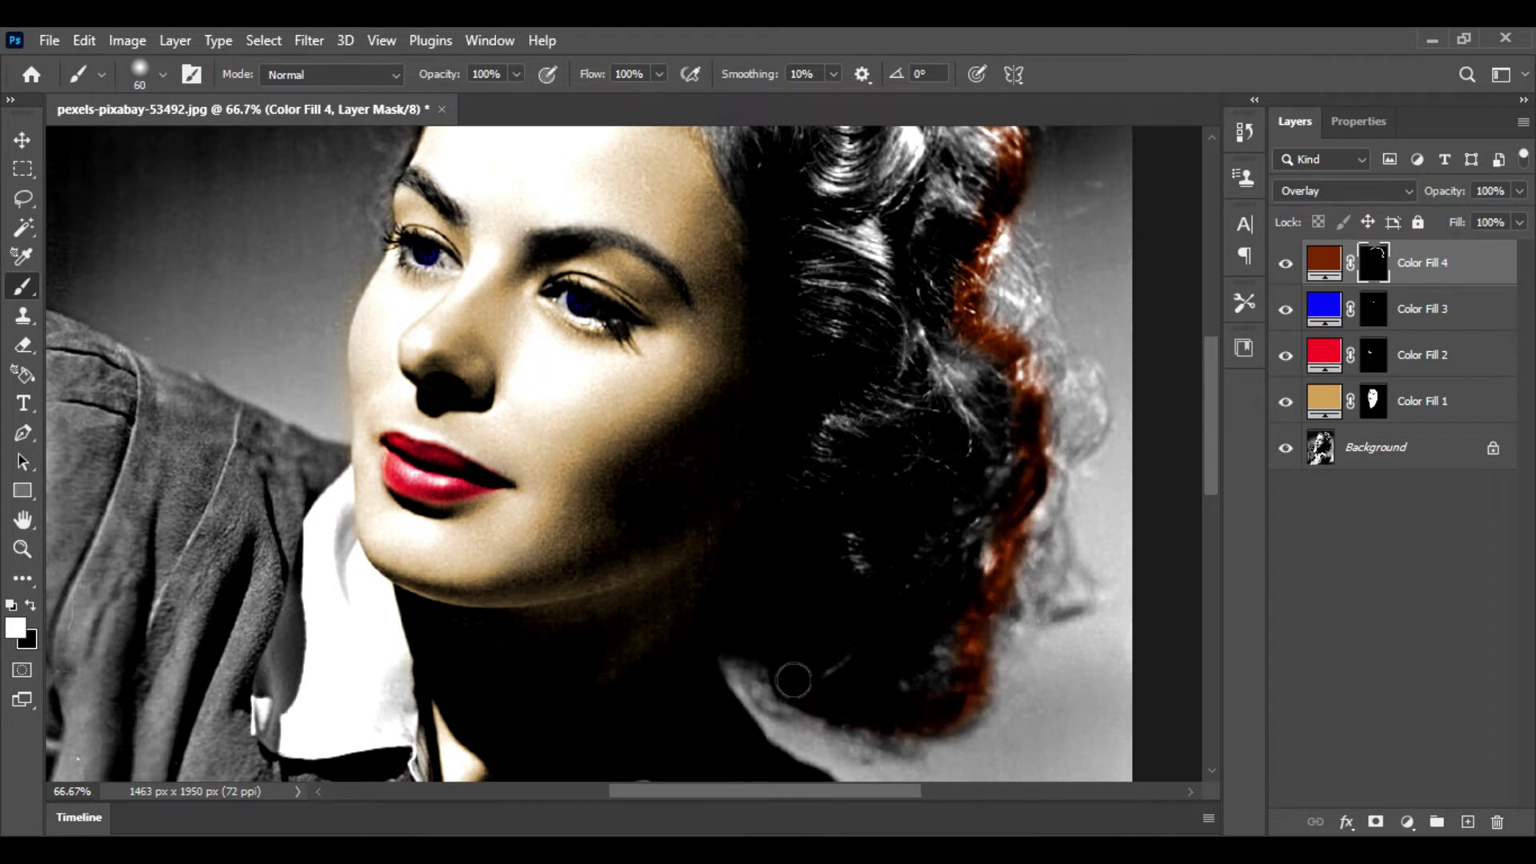
Enlarge the brush to 250 px and paint the inner mass of curls on the brown layer's mask
key(bracketright)
key(bracketright)
key(bracketright)
key(bracketright)
key(bracketright)
key(bracketright)
key(bracketright)
key(bracketright)
key(bracketright)
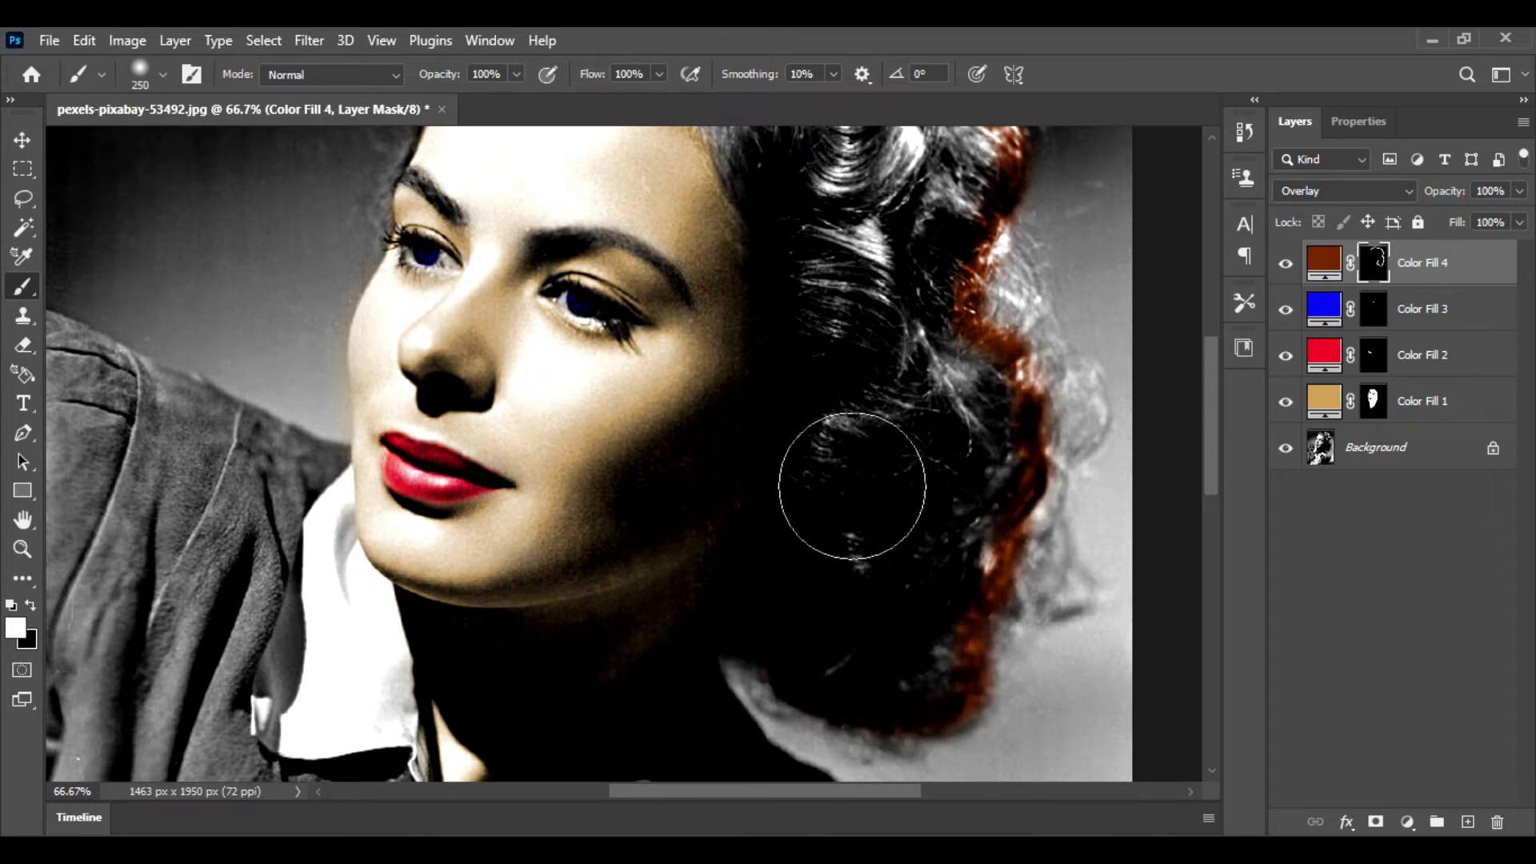
mouse_move(851, 483)
mouse_down()
mouse_move(843, 596)
mouse_move(888, 642)
mouse_move(904, 629)
mouse_move(894, 648)
mouse_move(858, 636)
mouse_move(918, 565)
mouse_move(960, 448)
mouse_move(947, 392)
mouse_move(949, 408)
mouse_move(877, 406)
mouse_move(841, 245)
mouse_move(901, 264)
mouse_move(883, 326)
mouse_move(868, 324)
mouse_move(826, 217)
mouse_move(930, 327)
mouse_move(910, 464)
mouse_up()
Reduce the brush to 175 px and paint the swept-back hair above the forehead on the brown layer's mask
scroll(899, 267, up, 5)
key(bracketleft)
key(bracketleft)
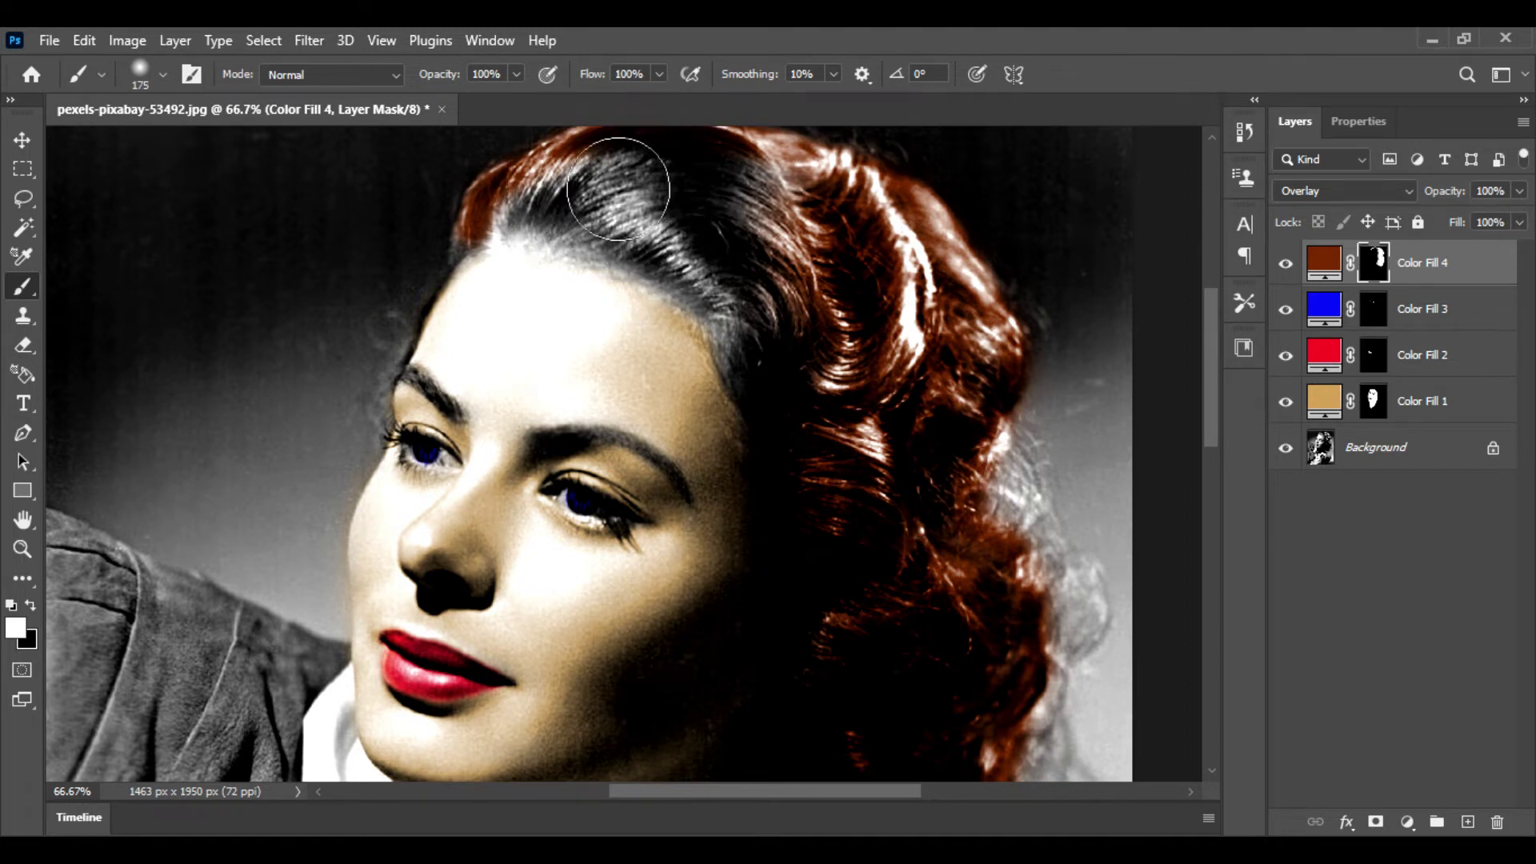
mouse_move(612, 180)
mouse_down()
mouse_move(760, 196)
mouse_move(656, 264)
mouse_up()
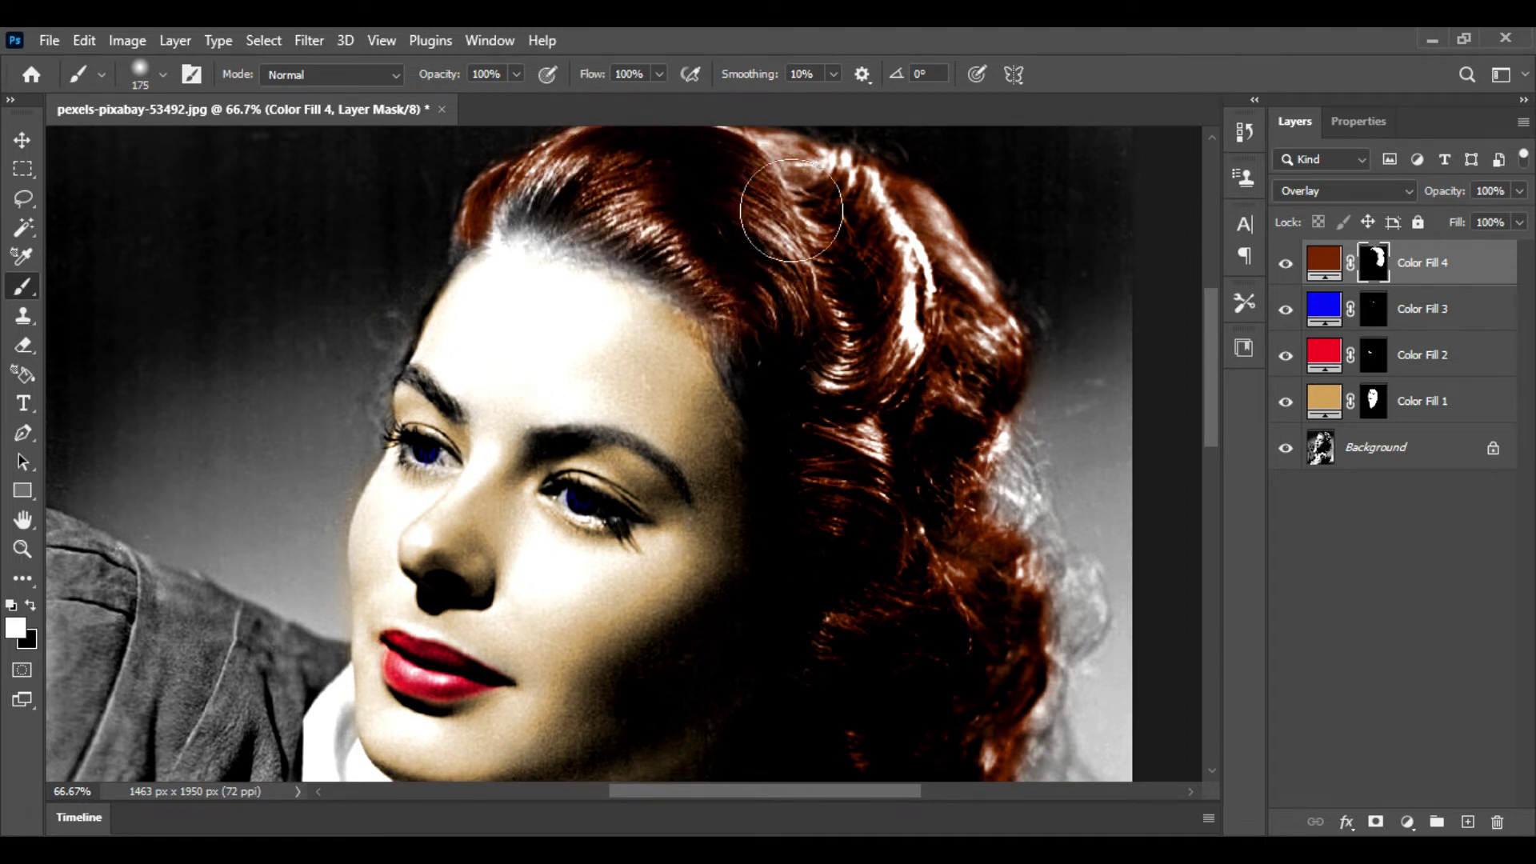
Shrink the brush to 70 px and paint the hair just above the hairline along the forehead and temple
key(bracketleft)
key(bracketleft)
key(bracketleft)
key(bracketleft)
key(bracketleft)
key(bracketleft)
mouse_move(533, 221)
mouse_down()
mouse_move(505, 101)
mouse_move(465, 105)
mouse_move(511, 224)
mouse_move(591, 250)
mouse_move(580, 237)
mouse_move(704, 298)
mouse_move(733, 357)
mouse_up()
Set the brush opacity to 50% and blend the brown into the hairline with a 45 px brush
click(516, 74)
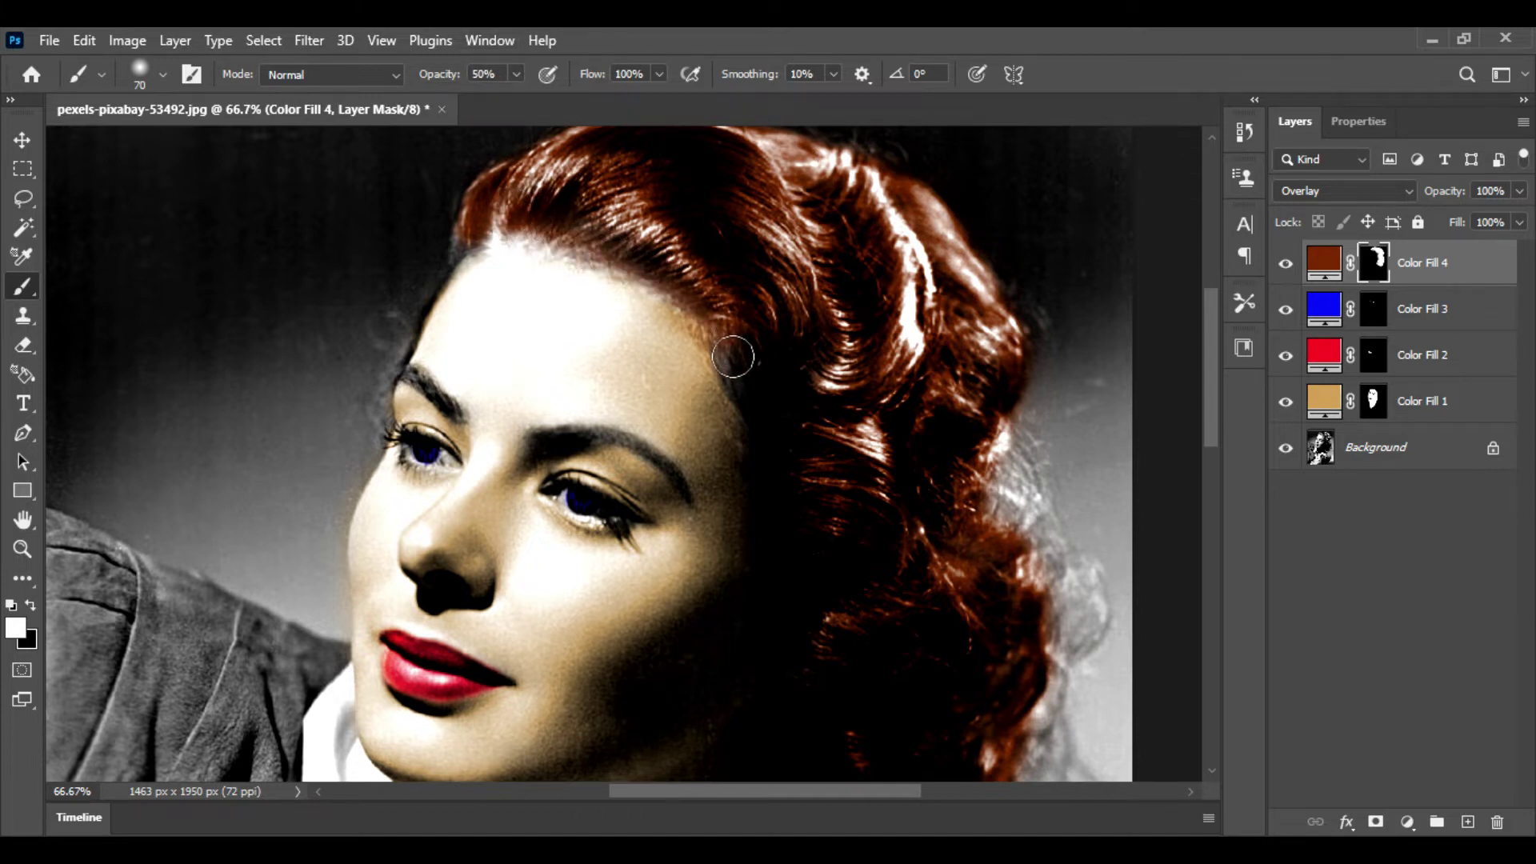
key(bracketleft)
key(bracketleft)
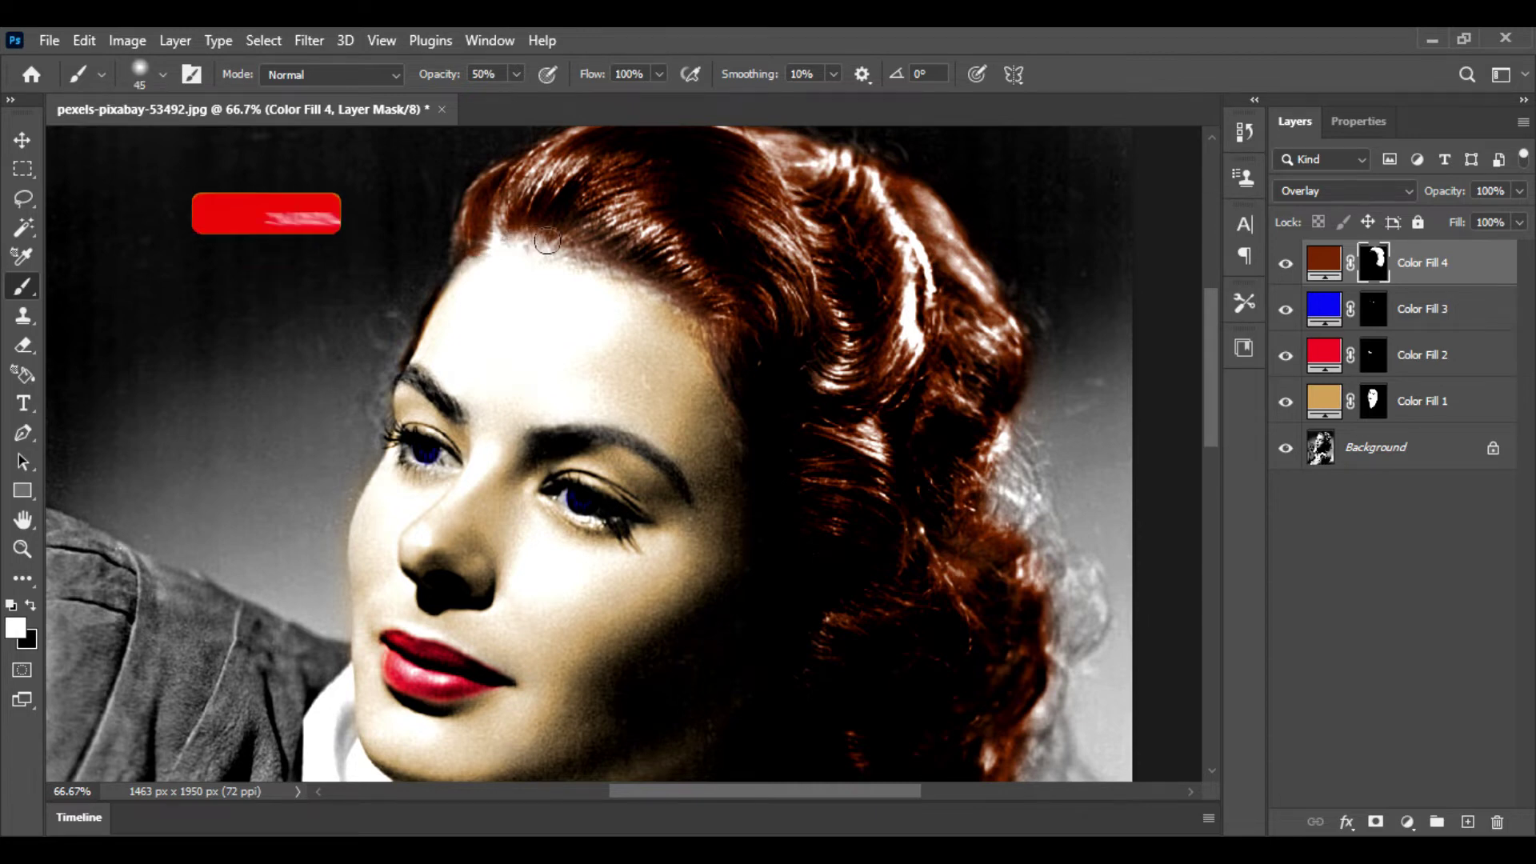
key(bracketright)
Lower the brush opacity to 26% and paint the wispy outer edges of the lower curls on the brown layer's mask
scroll(856, 271, down, 3)
click(517, 73)
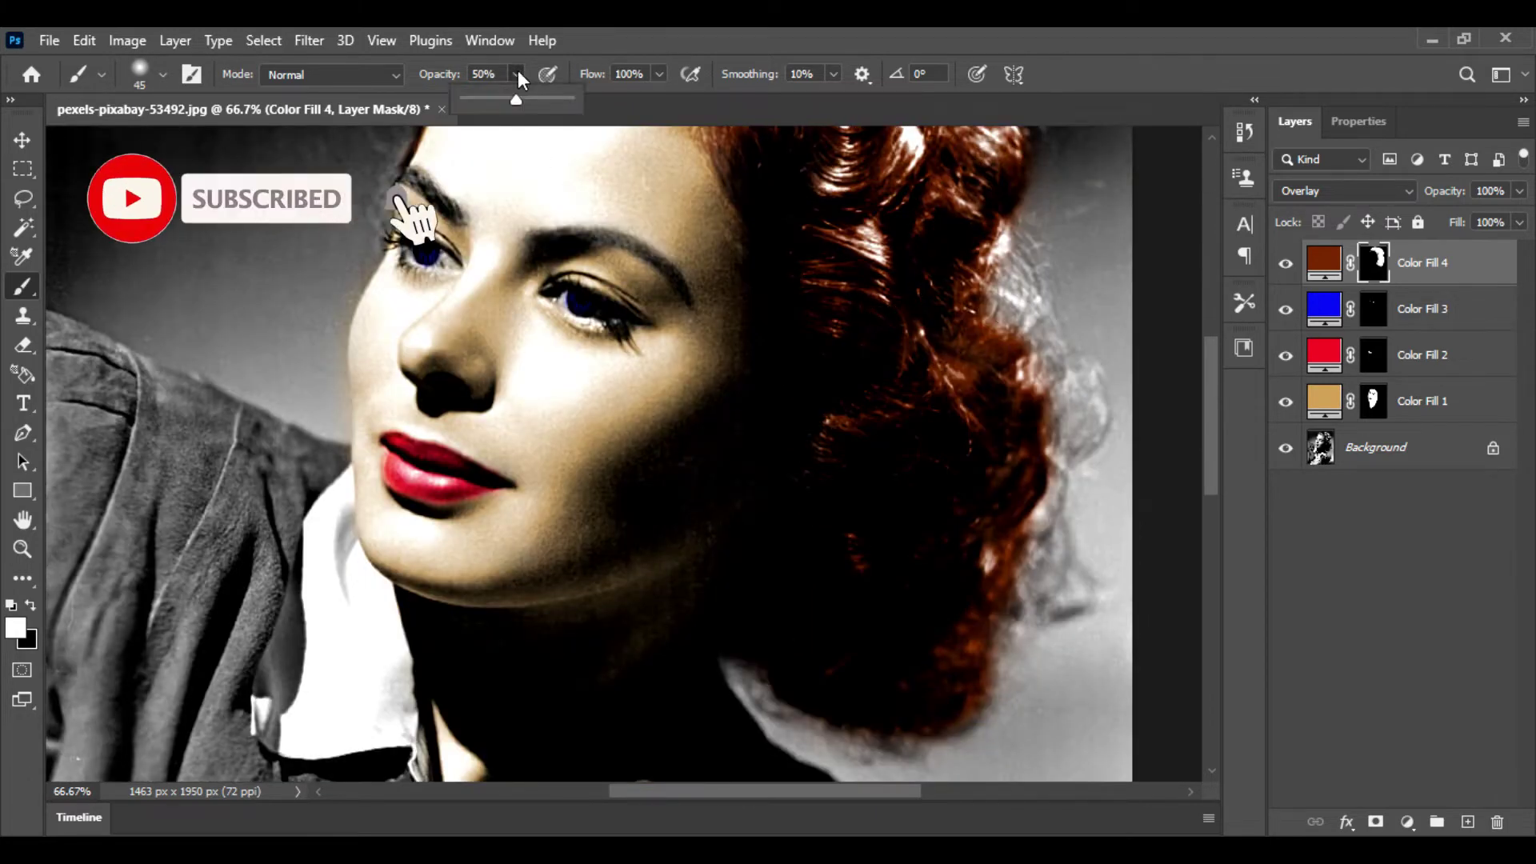
drag(516, 93, 492, 92)
mouse_move(1028, 343)
mouse_down()
mouse_move(1057, 470)
mouse_move(1027, 597)
mouse_move(1070, 608)
mouse_up()
scroll(1070, 607, down, 3)
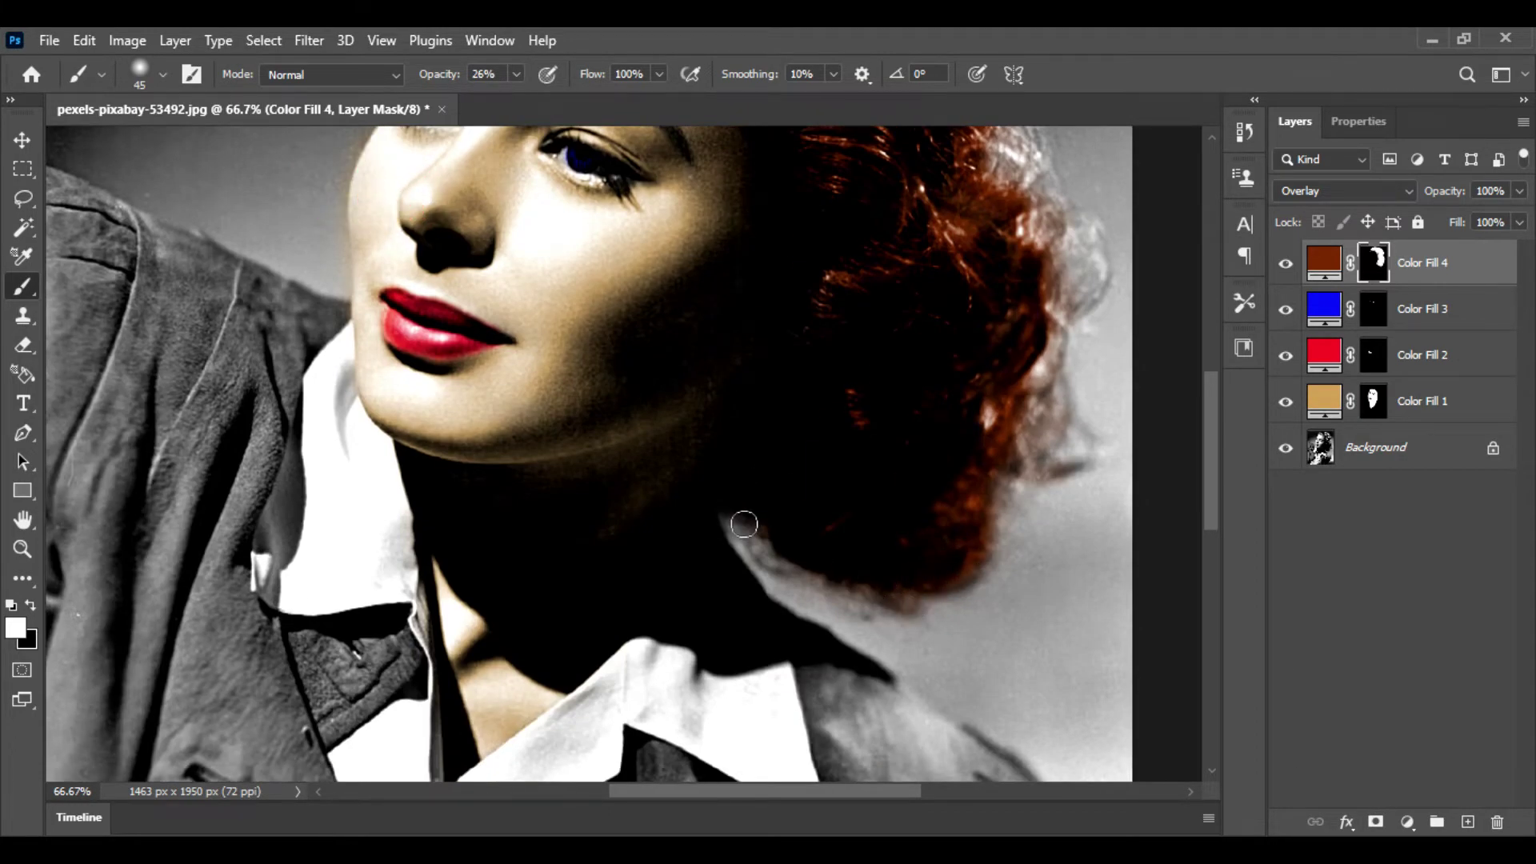
Paint both eyebrows on the brown layer's mask with a small brush of 25 to 20 px
scroll(763, 520, up, 7)
scroll(532, 455, up, 1)
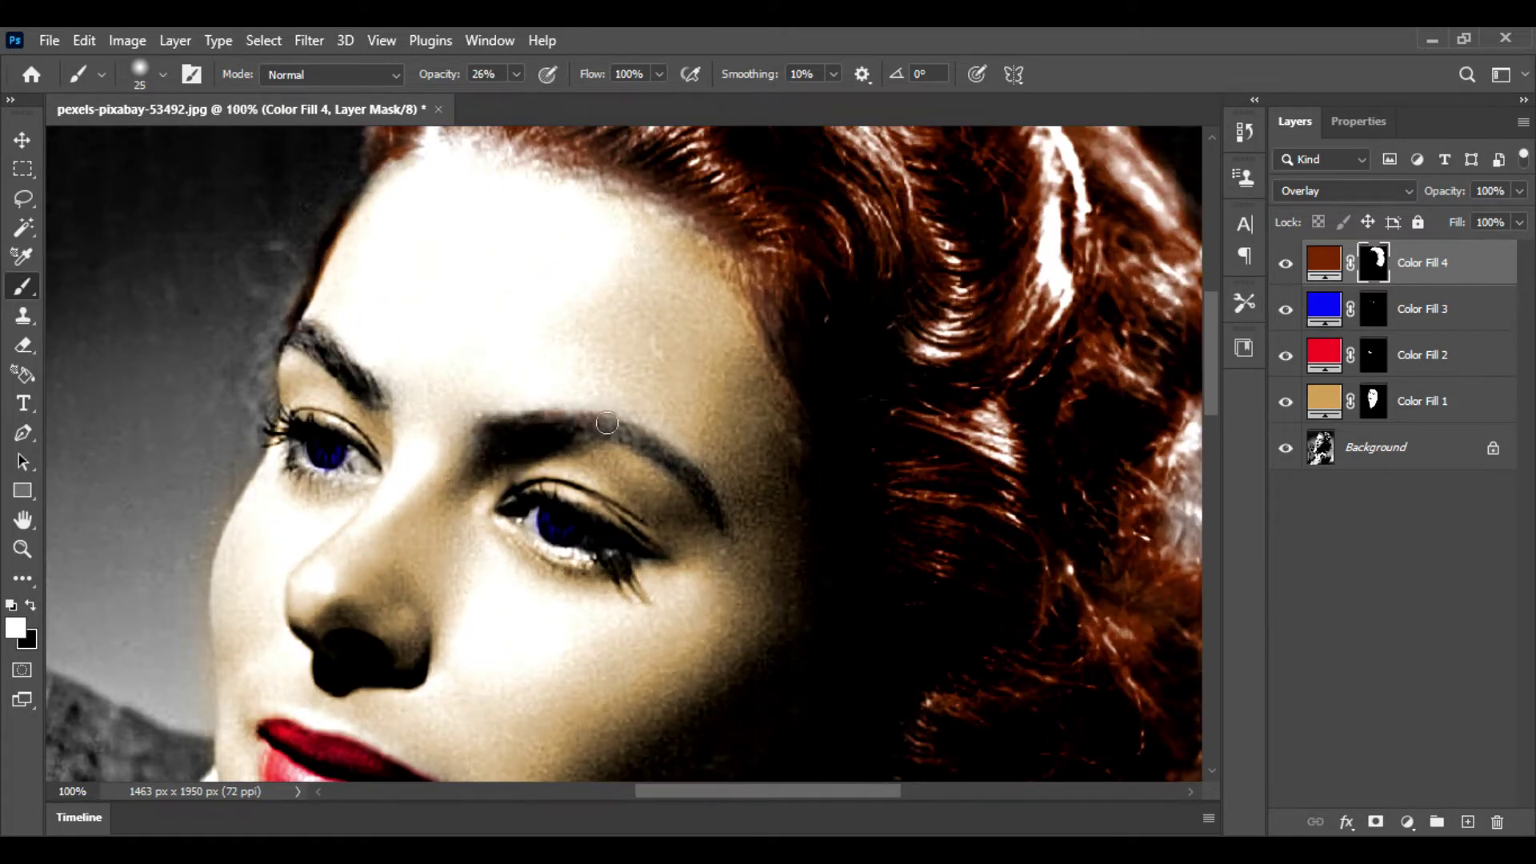
drag(607, 422, 688, 470)
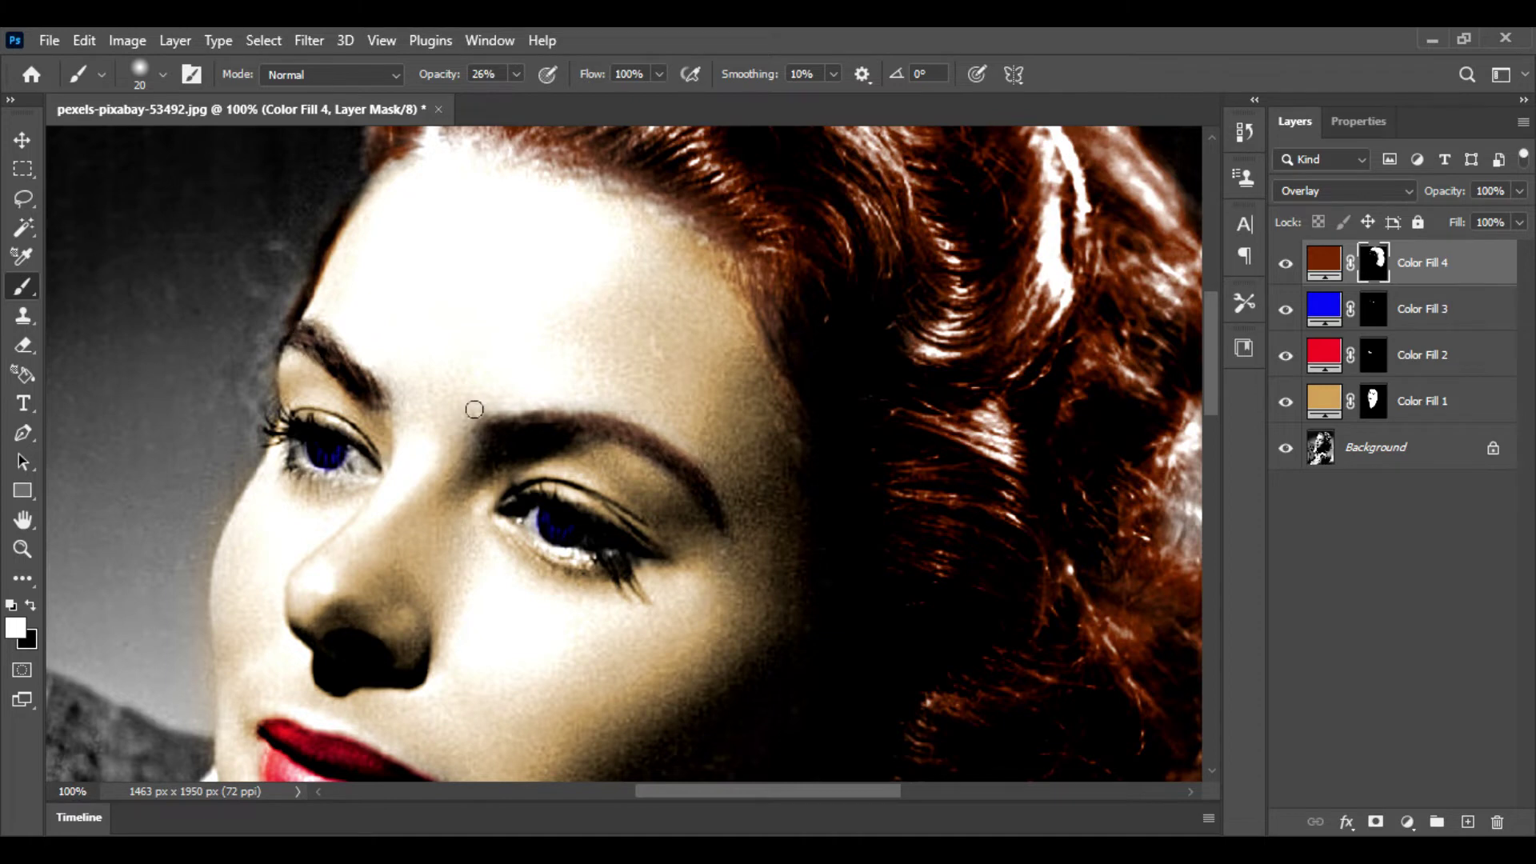
Lower the opacity of the brown hair colour layer to 80%
key(ctrl+minus)
key(ctrl+minus)
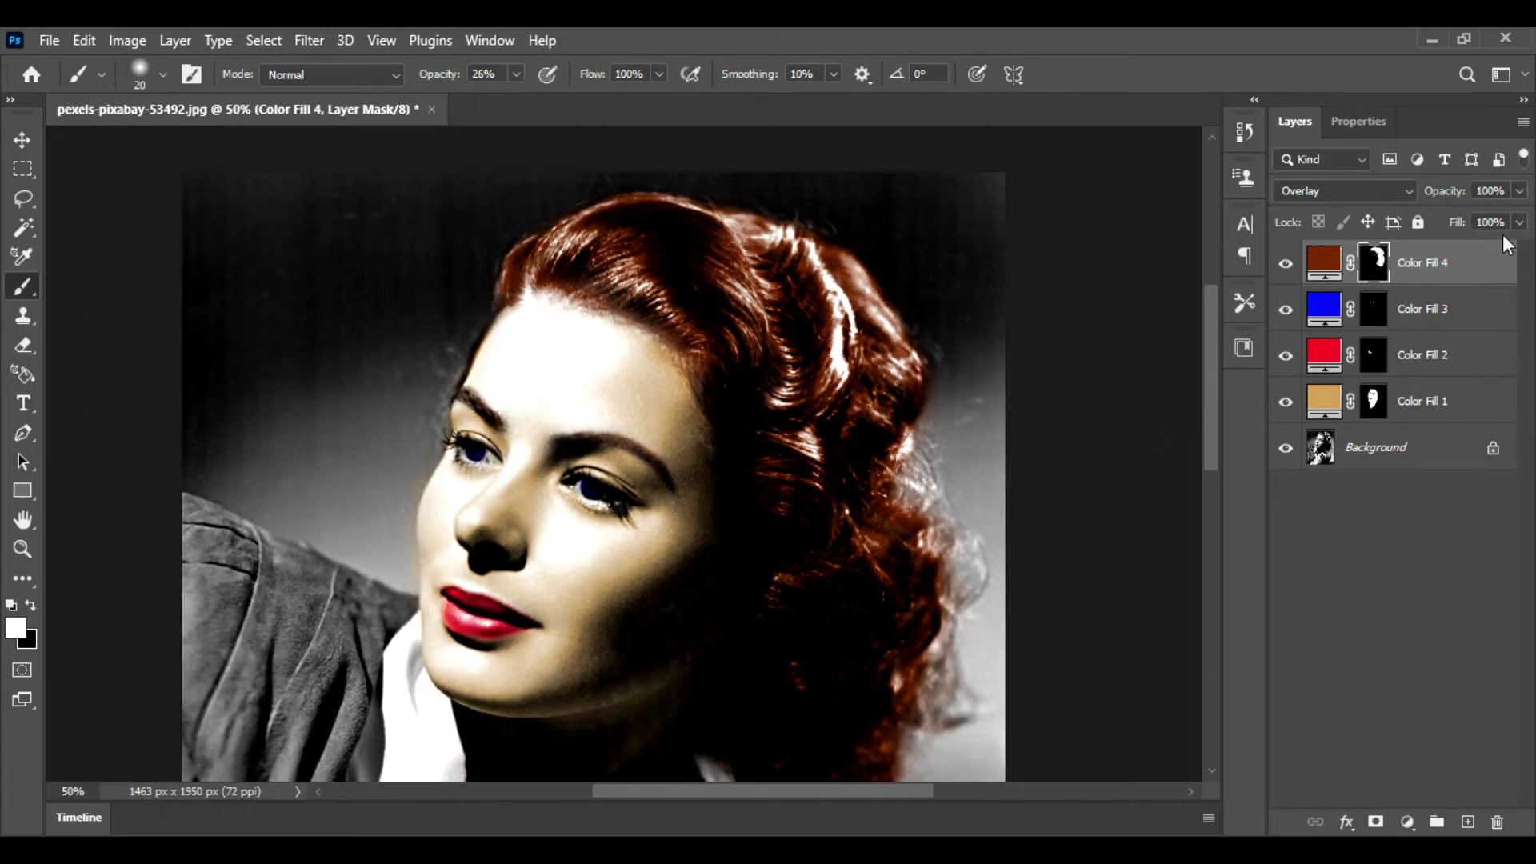
click(1517, 192)
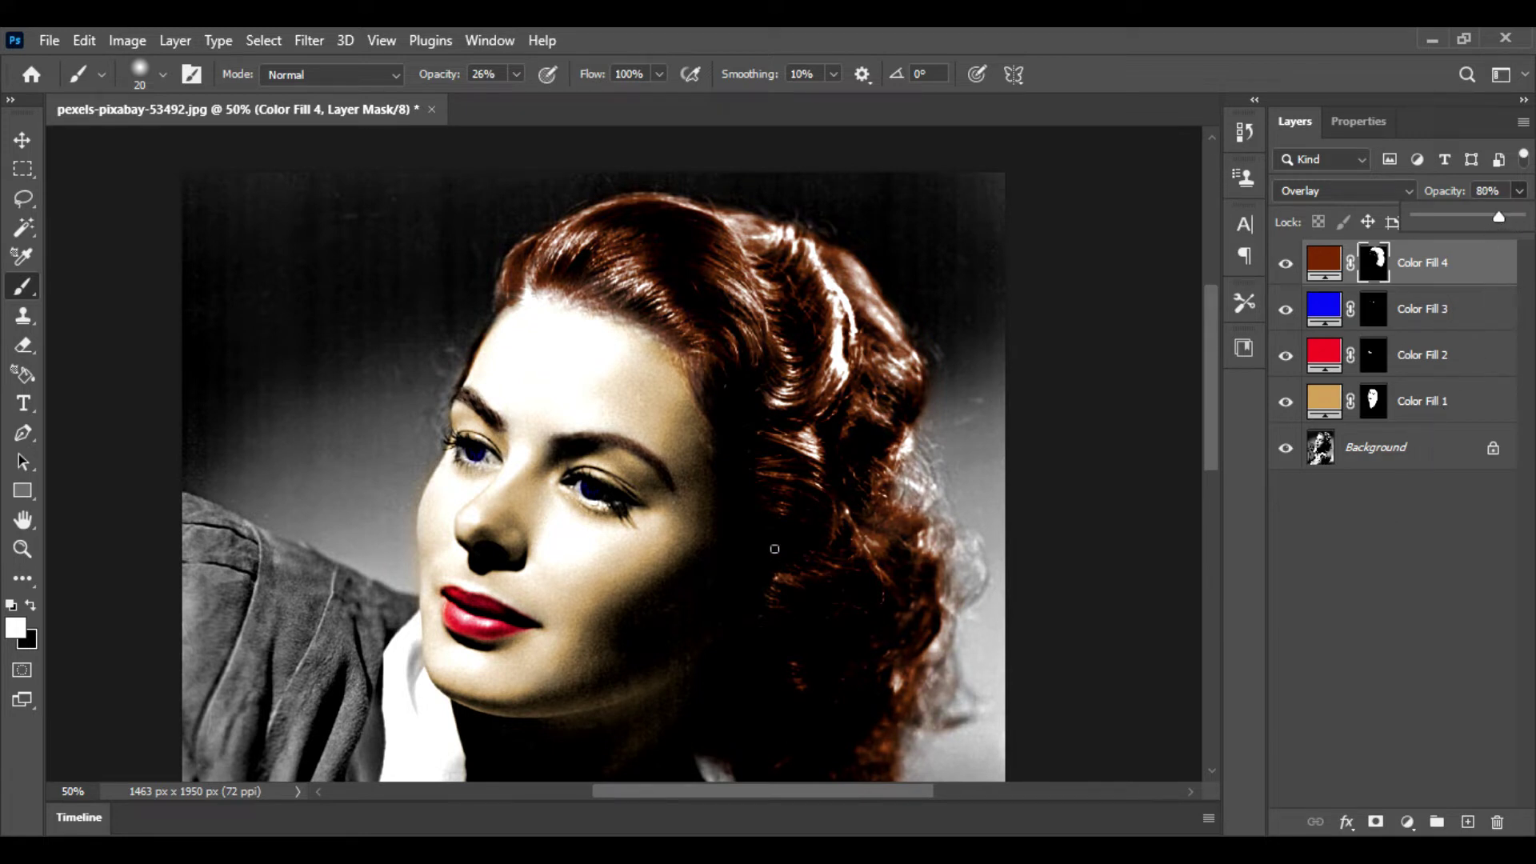
Add a solid colour fill layer in dark navy blue (001977) for the jacket
scroll(774, 549, down, 3)
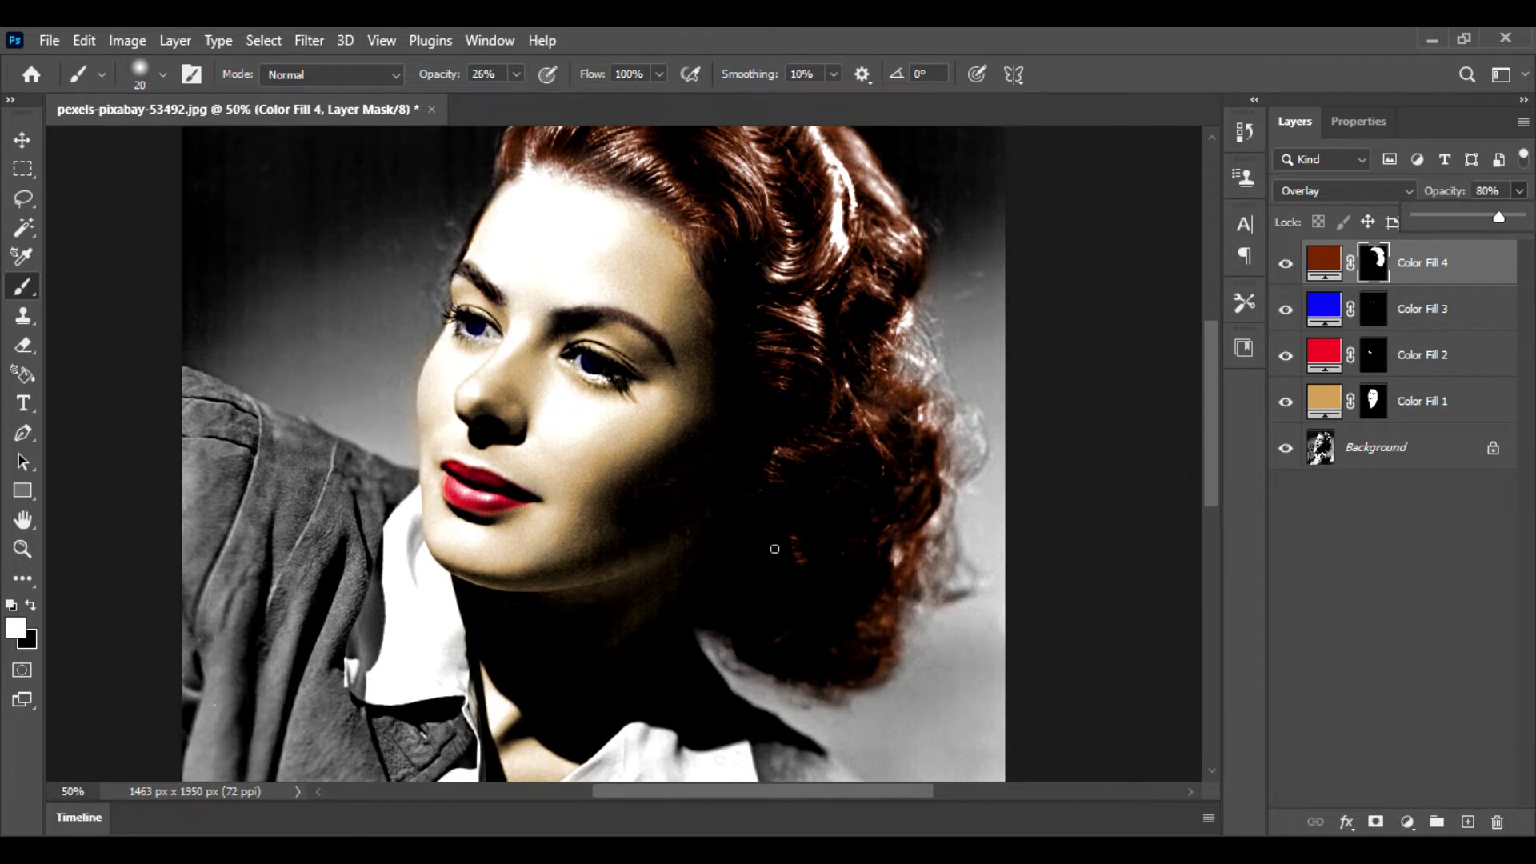
scroll(774, 549, down, 3)
scroll(774, 549, up, 2)
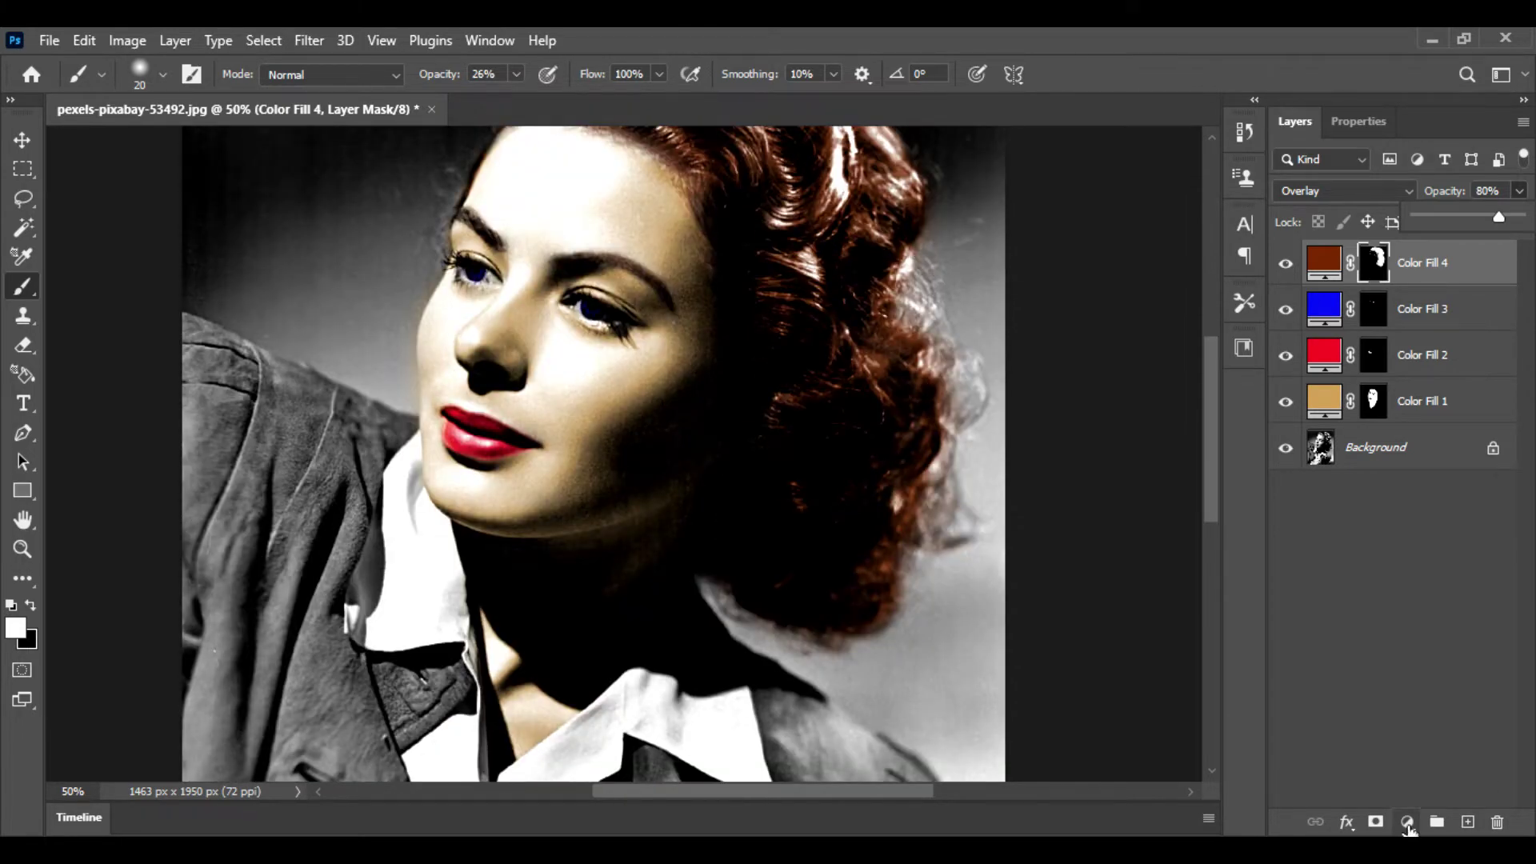
click(1407, 824)
click(1408, 426)
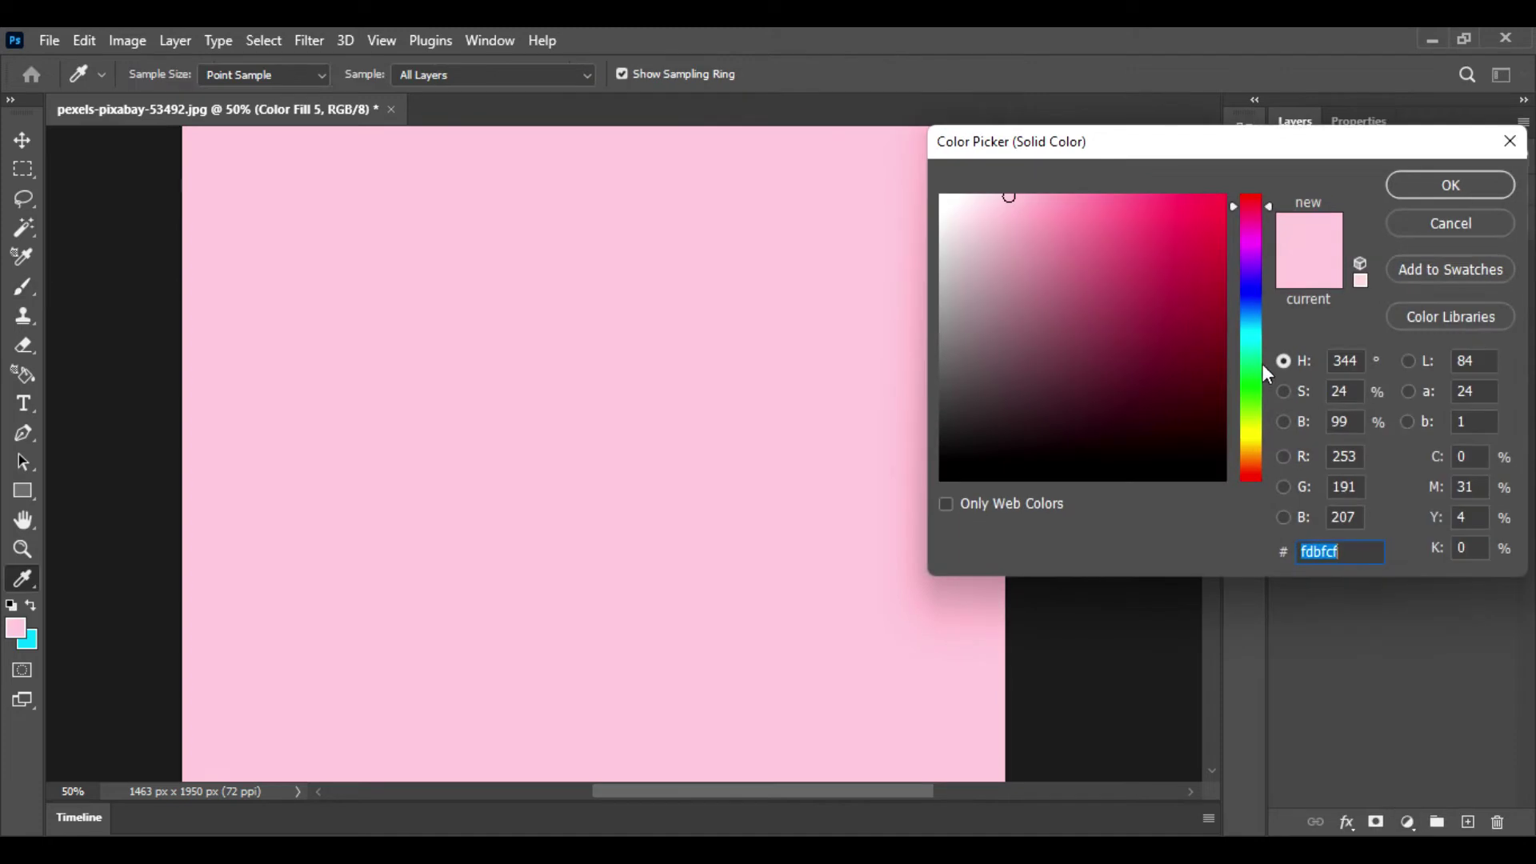
click(1257, 301)
drag(1224, 303, 1228, 349)
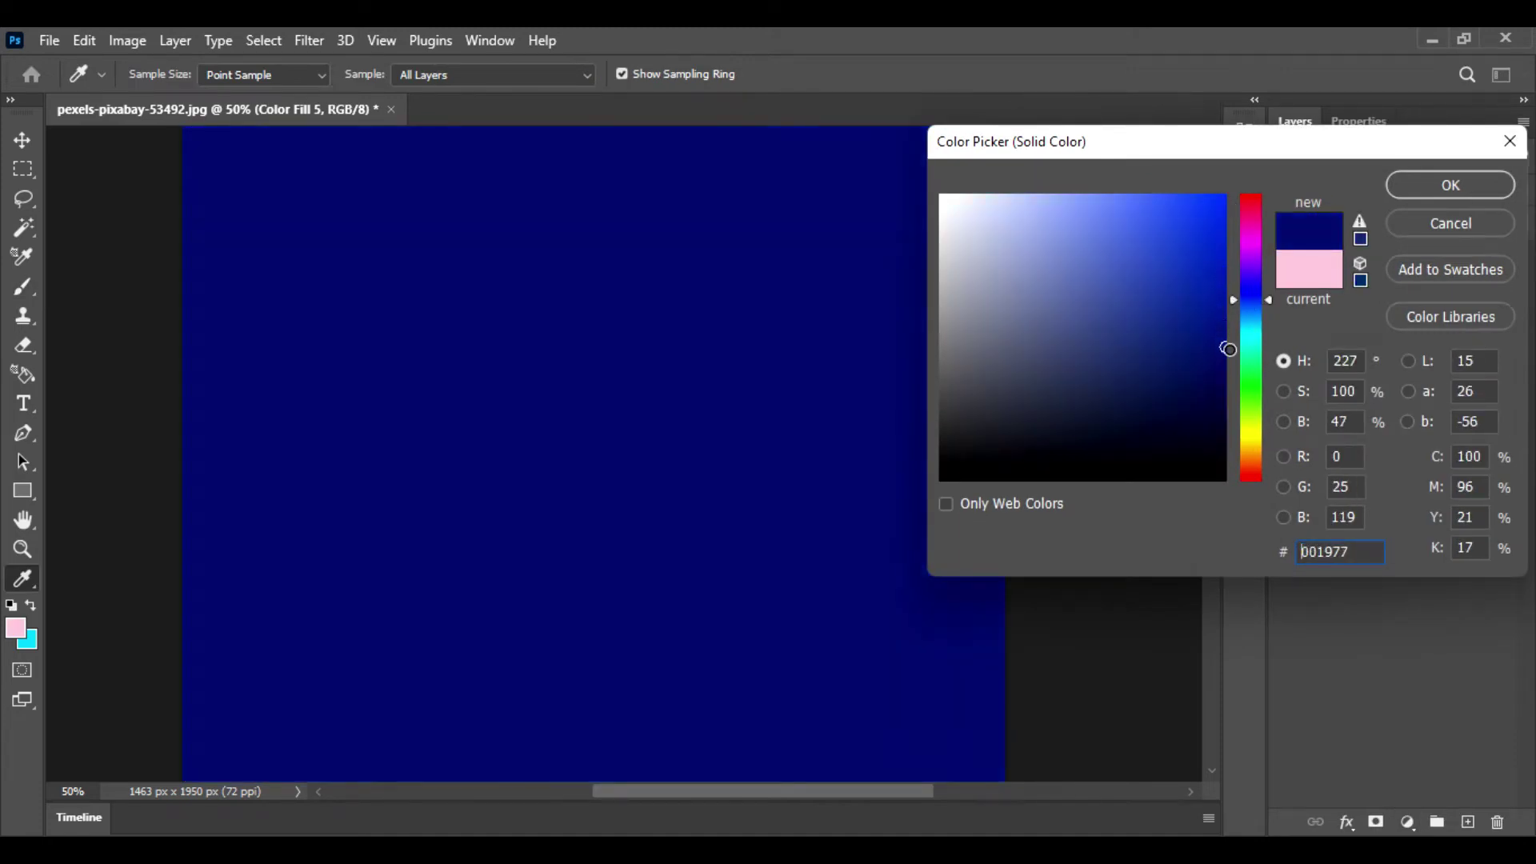
click(1404, 190)
Set the navy fill layer's blend mode to Overlay and invert its mask to black
click(1382, 189)
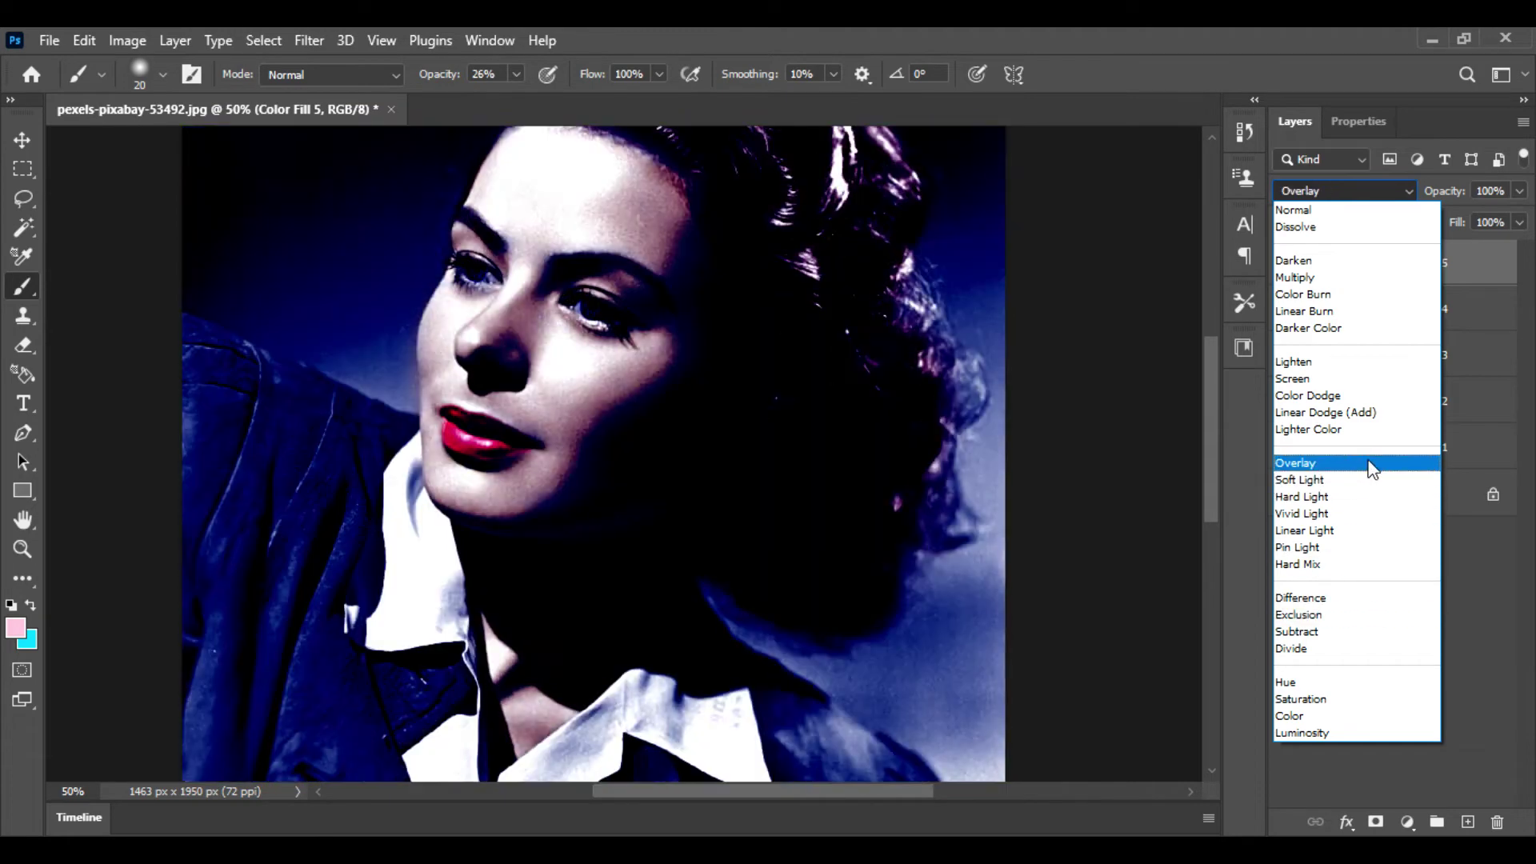
click(1370, 462)
click(1375, 267)
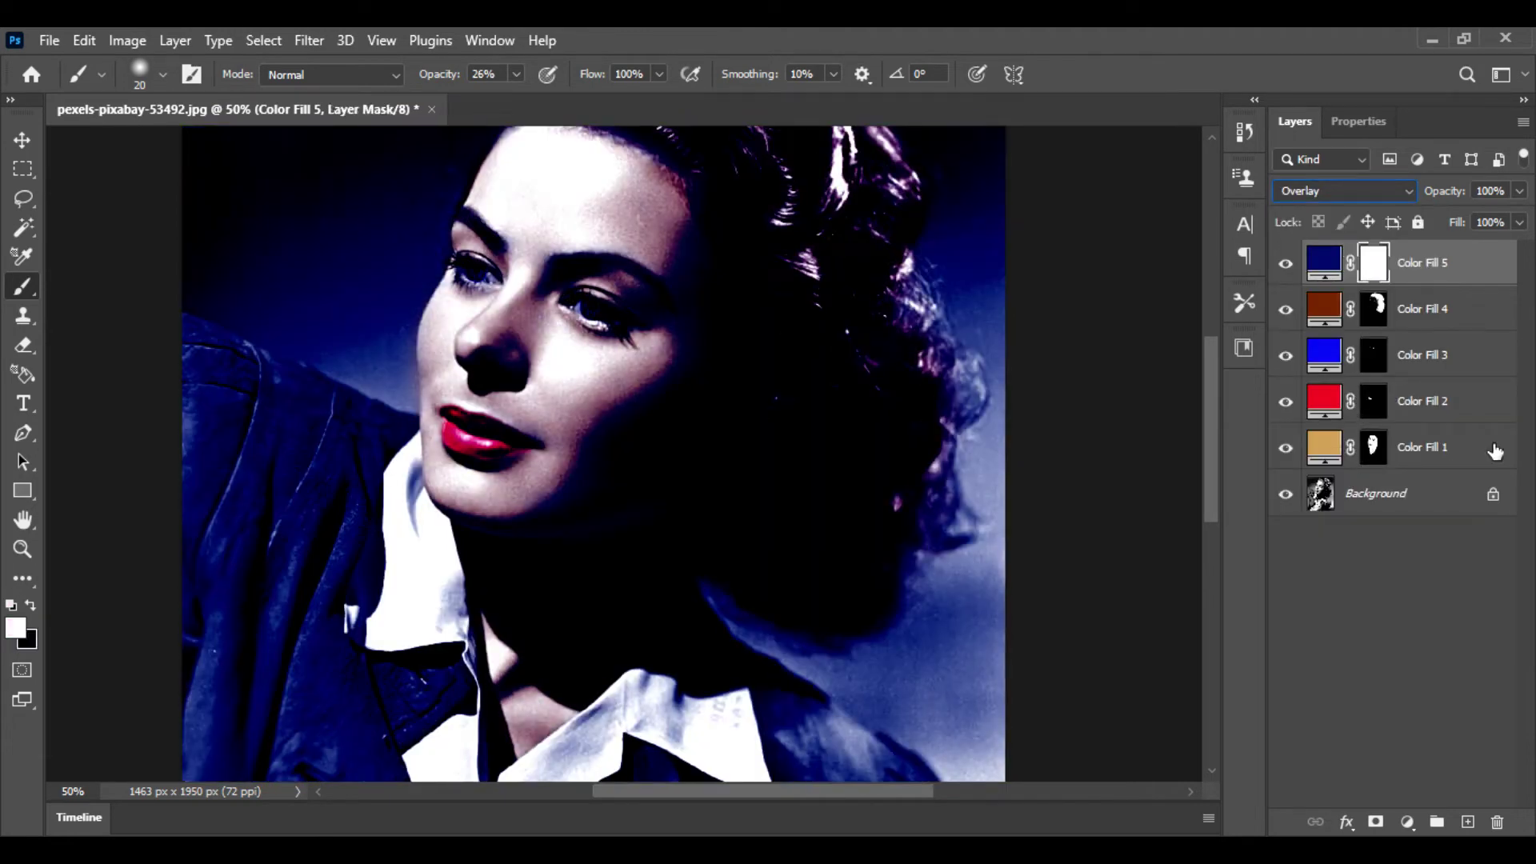
key(ctrl+i)
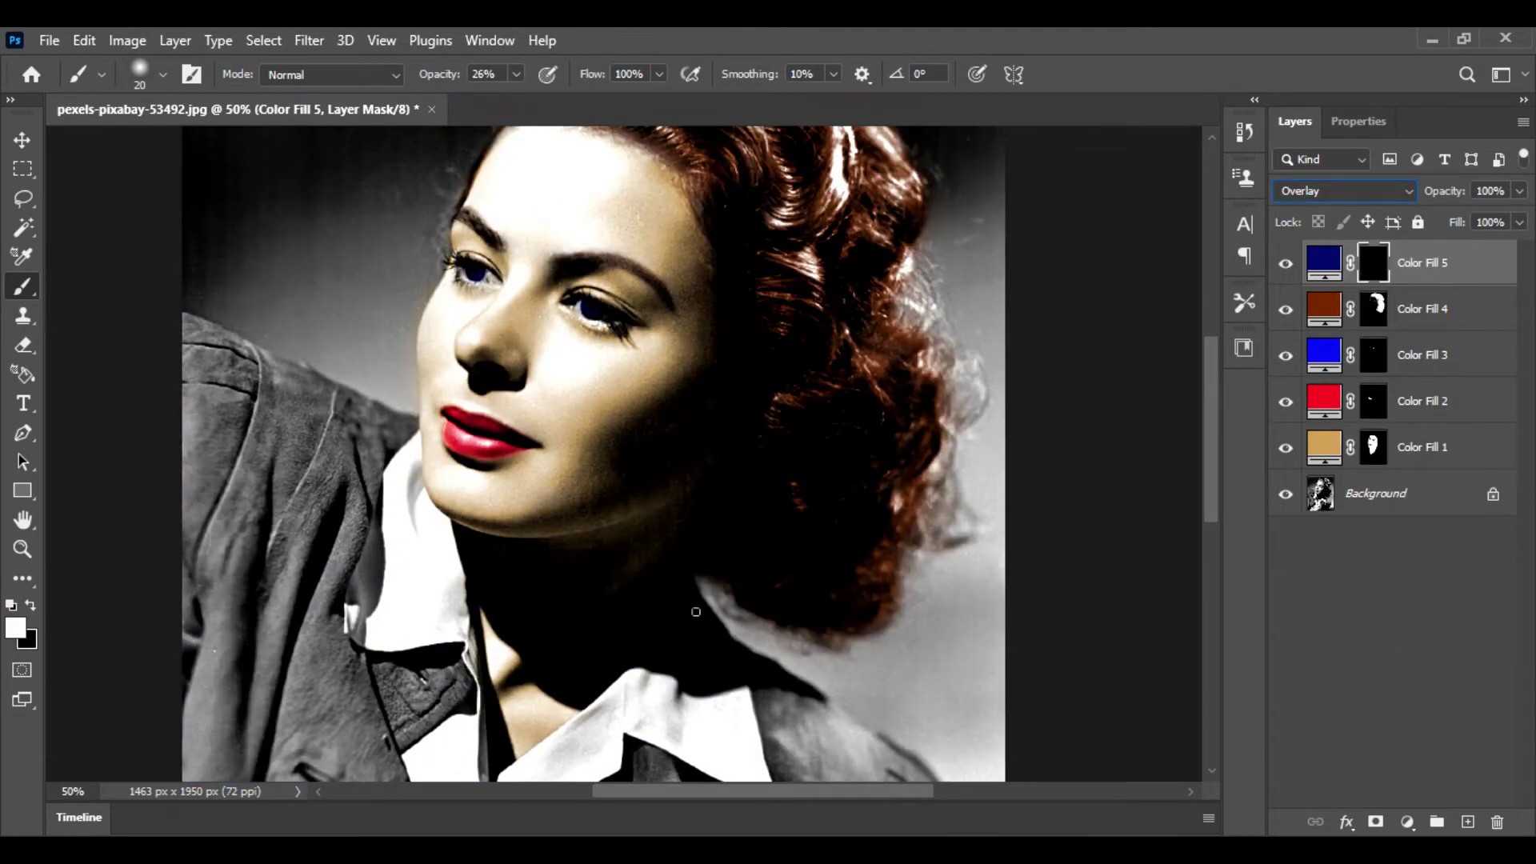
Raise the brush opacity to 100% and paint the jacket's right shoulder on the navy layer's mask with a 40 to 100 px brush
drag(623, 651, 560, 410)
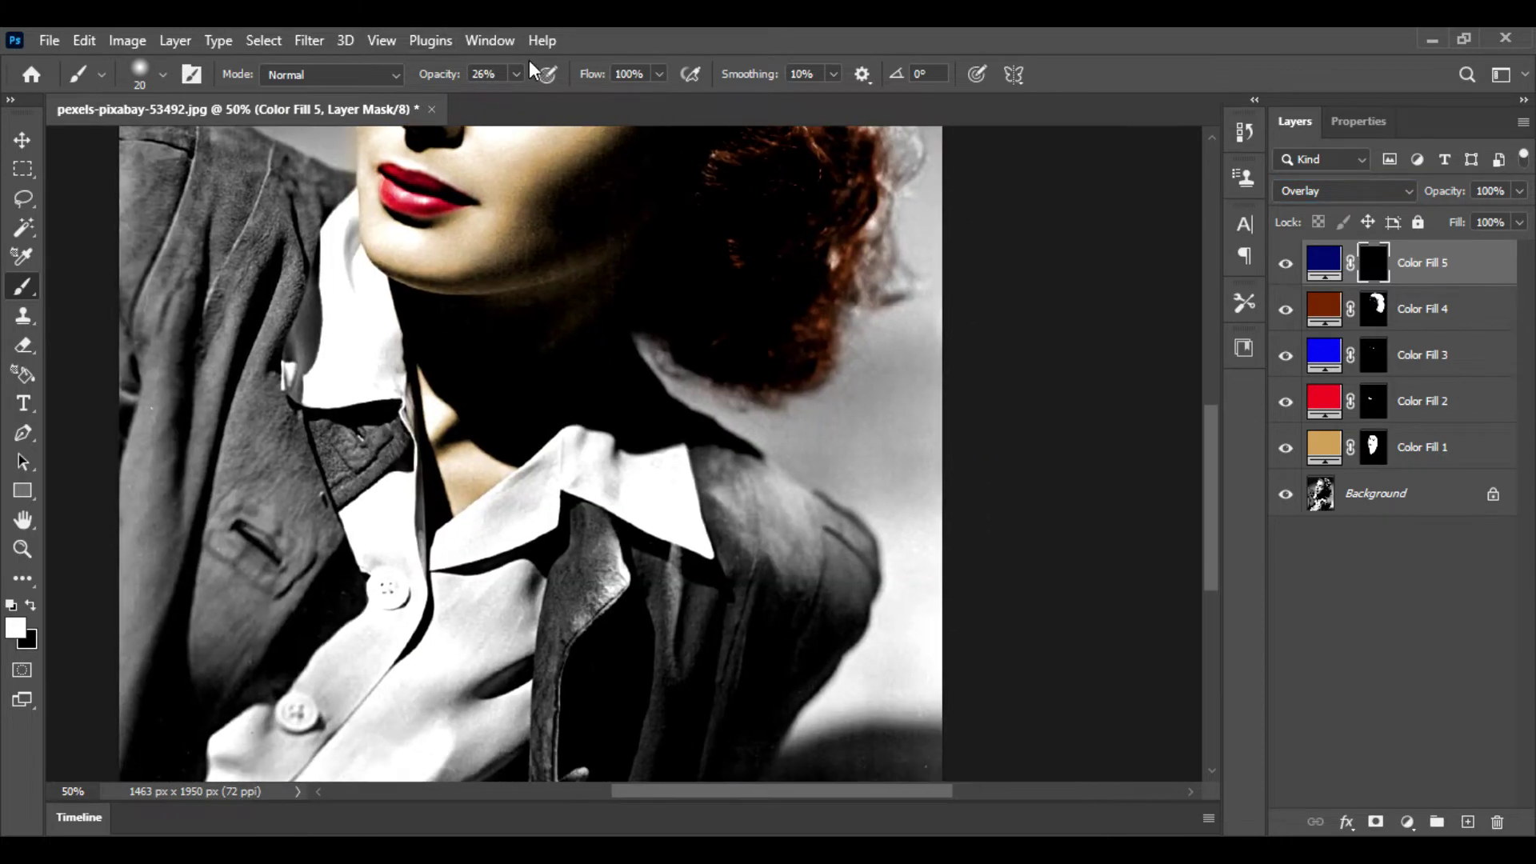
click(775, 553)
mouse_move(719, 433)
mouse_down()
mouse_move(840, 516)
mouse_move(873, 580)
mouse_move(854, 635)
mouse_up()
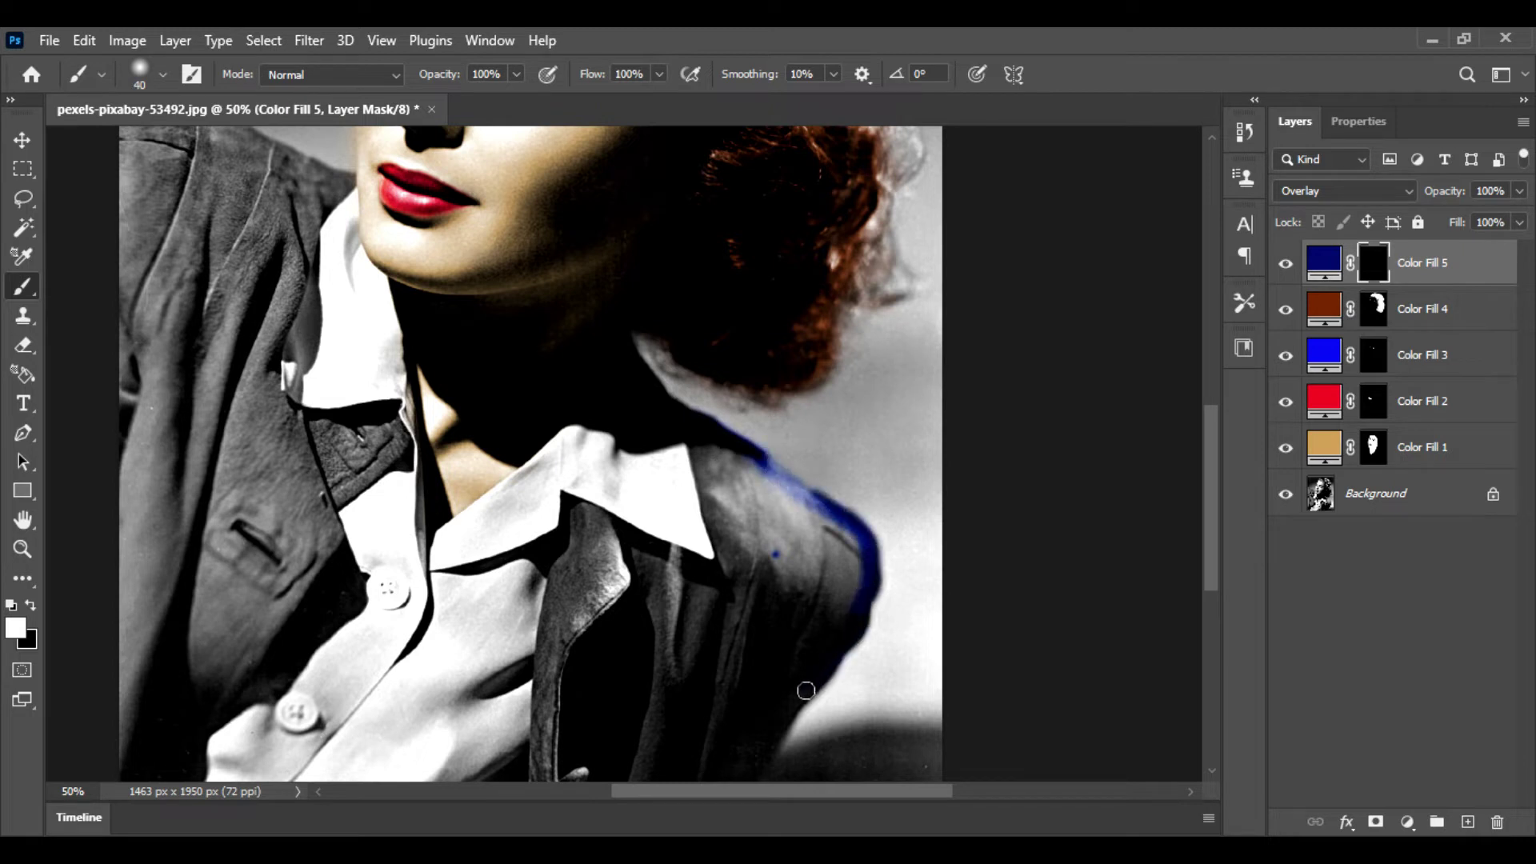
key(])
mouse_move(712, 452)
mouse_down()
mouse_move(840, 559)
mouse_move(831, 615)
mouse_up()
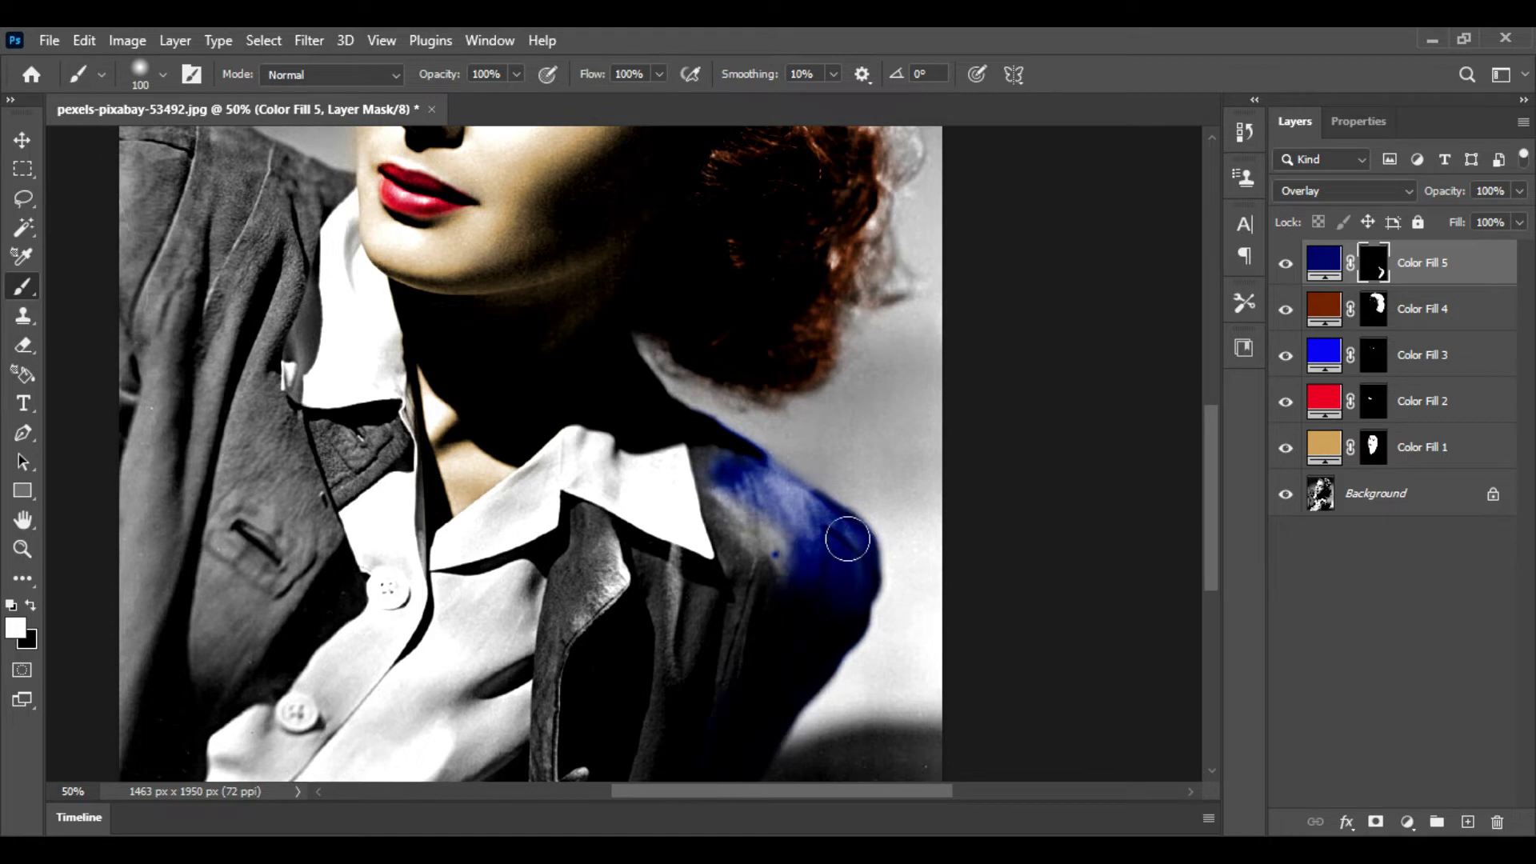
Paint the jacket beside the right collar and down the front panel on the navy layer's mask with a brush of about 60 px
key([)
key([)
key([)
key([)
key([)
key([)
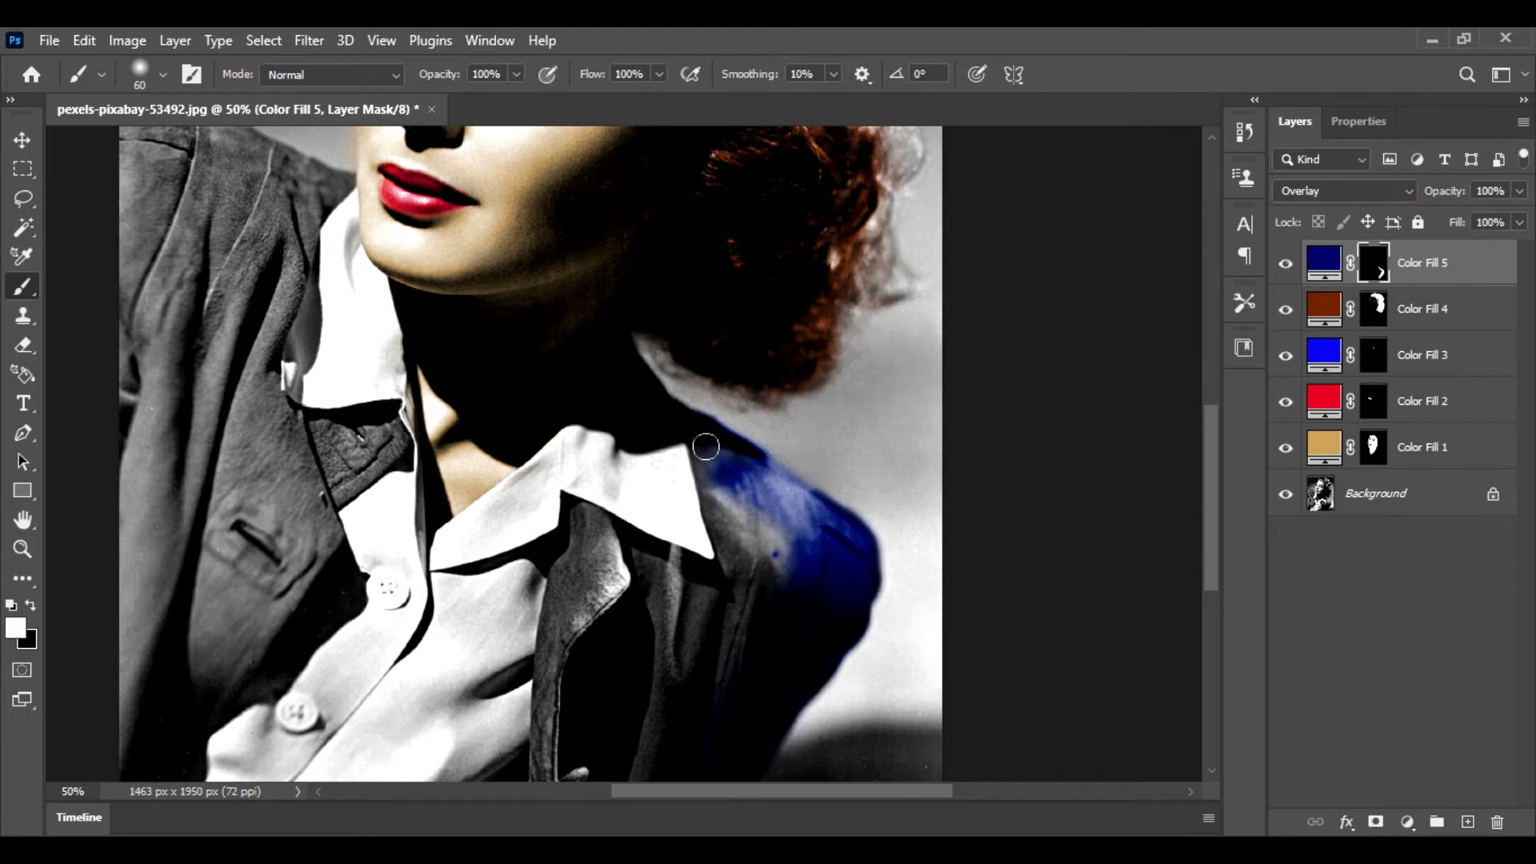
key(])
mouse_move(706, 447)
mouse_down()
mouse_move(751, 456)
mouse_move(712, 528)
mouse_move(768, 520)
mouse_move(776, 576)
mouse_move(653, 573)
mouse_move(654, 557)
mouse_move(589, 800)
mouse_move(573, 785)
mouse_move(577, 737)
mouse_up()
Paint the right lapel down to its inner edge on the navy layer's mask, using a 100 px brush and a 60 px one
key(])
key(])
key(])
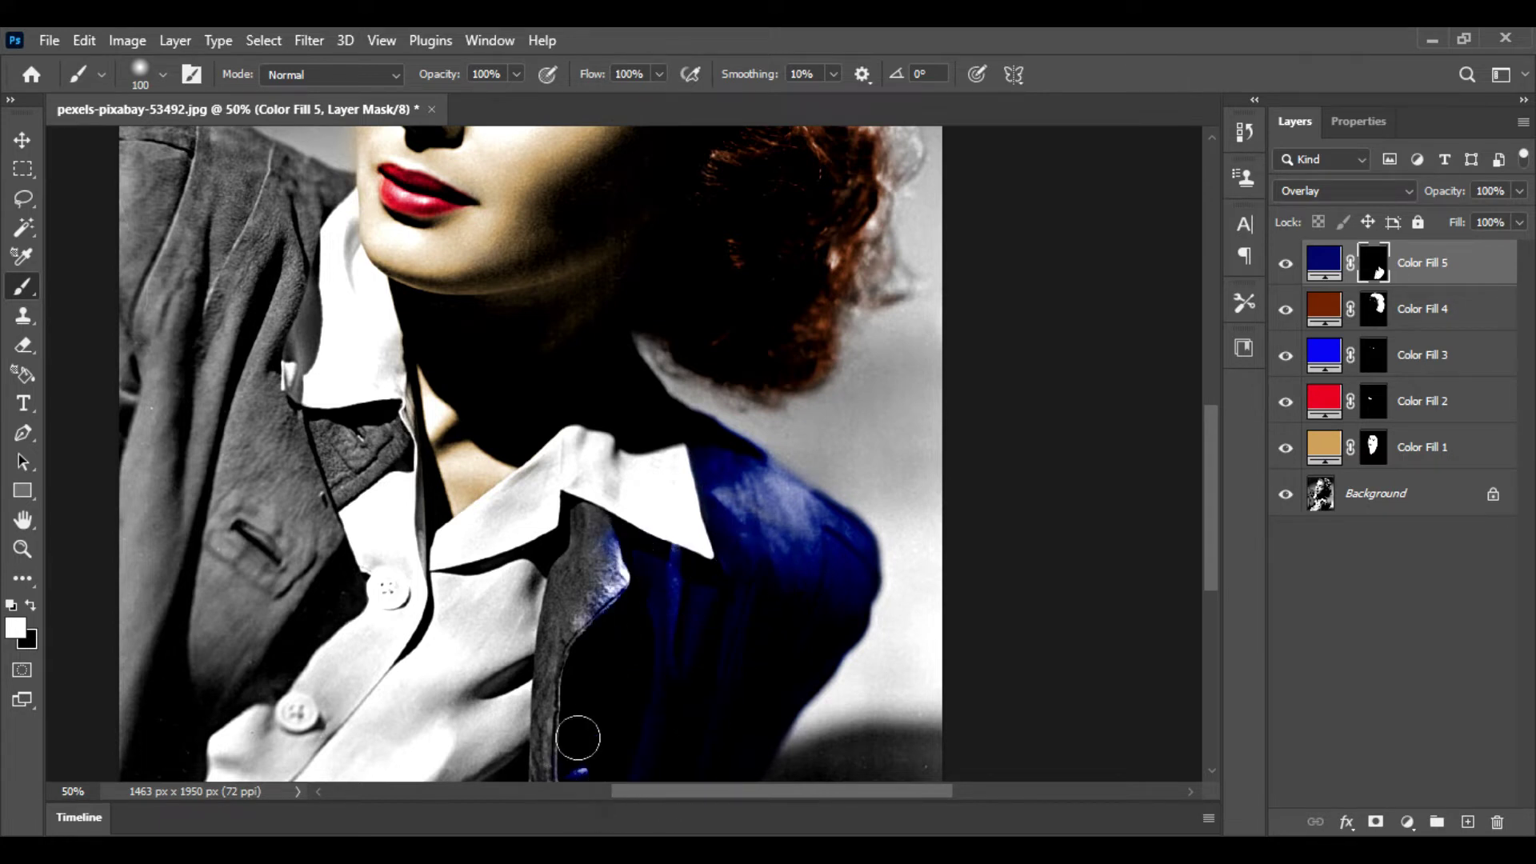
key(])
mouse_move(588, 552)
mouse_down()
mouse_move(560, 709)
mouse_move(621, 612)
mouse_move(574, 532)
mouse_move(588, 516)
mouse_move(551, 627)
mouse_move(536, 788)
mouse_move(561, 707)
mouse_up()
key([)
key([)
key([)
key([)
key([)
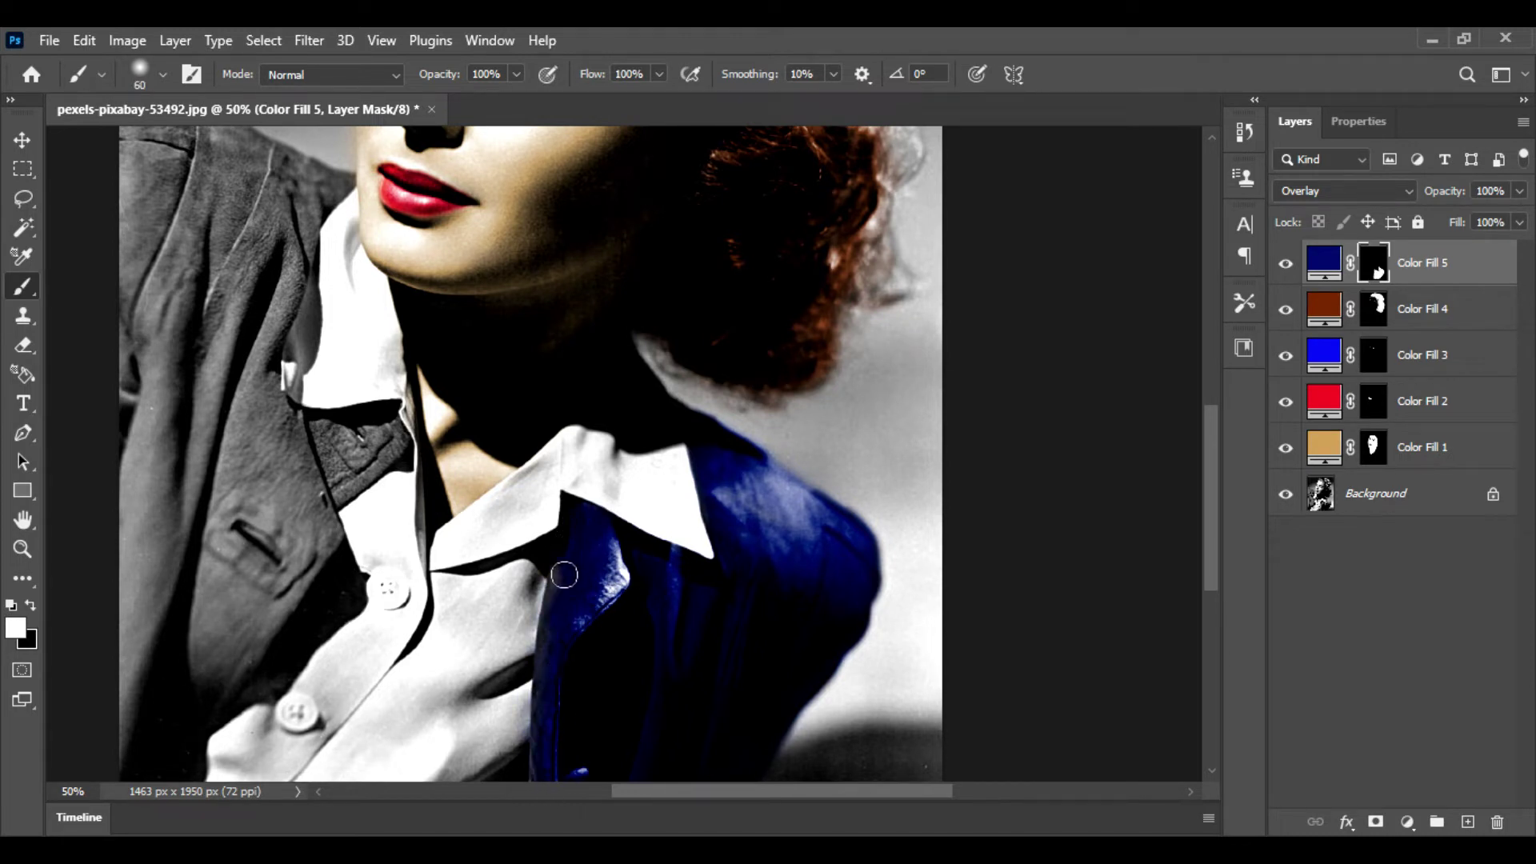
mouse_move(564, 575)
mouse_down()
mouse_move(541, 696)
mouse_move(582, 569)
mouse_move(774, 655)
mouse_up()
Paint the left side of the jacket, from the lower front up to the shoulder, on the navy layer's mask with up to a 125 px brush
mouse_move(468, 480)
mouse_down()
mouse_move(552, 485)
mouse_move(565, 503)
mouse_move(515, 552)
mouse_move(573, 500)
mouse_move(455, 566)
mouse_move(472, 519)
mouse_move(381, 631)
mouse_move(480, 593)
mouse_move(327, 781)
mouse_move(300, 617)
mouse_move(345, 532)
mouse_move(334, 718)
mouse_move(458, 594)
mouse_move(503, 591)
mouse_move(383, 777)
mouse_move(482, 645)
mouse_move(390, 754)
mouse_up()
key(bracketright)
key(bracketright)
key(bracketright)
key(bracketright)
key(bracketright)
key(bracketright)
key(bracketright)
key(bracketright)
key(bracketleft)
key(bracketleft)
key(bracketright)
key(bracketright)
key(bracketright)
key(bracketright)
key(bracketright)
key(bracketright)
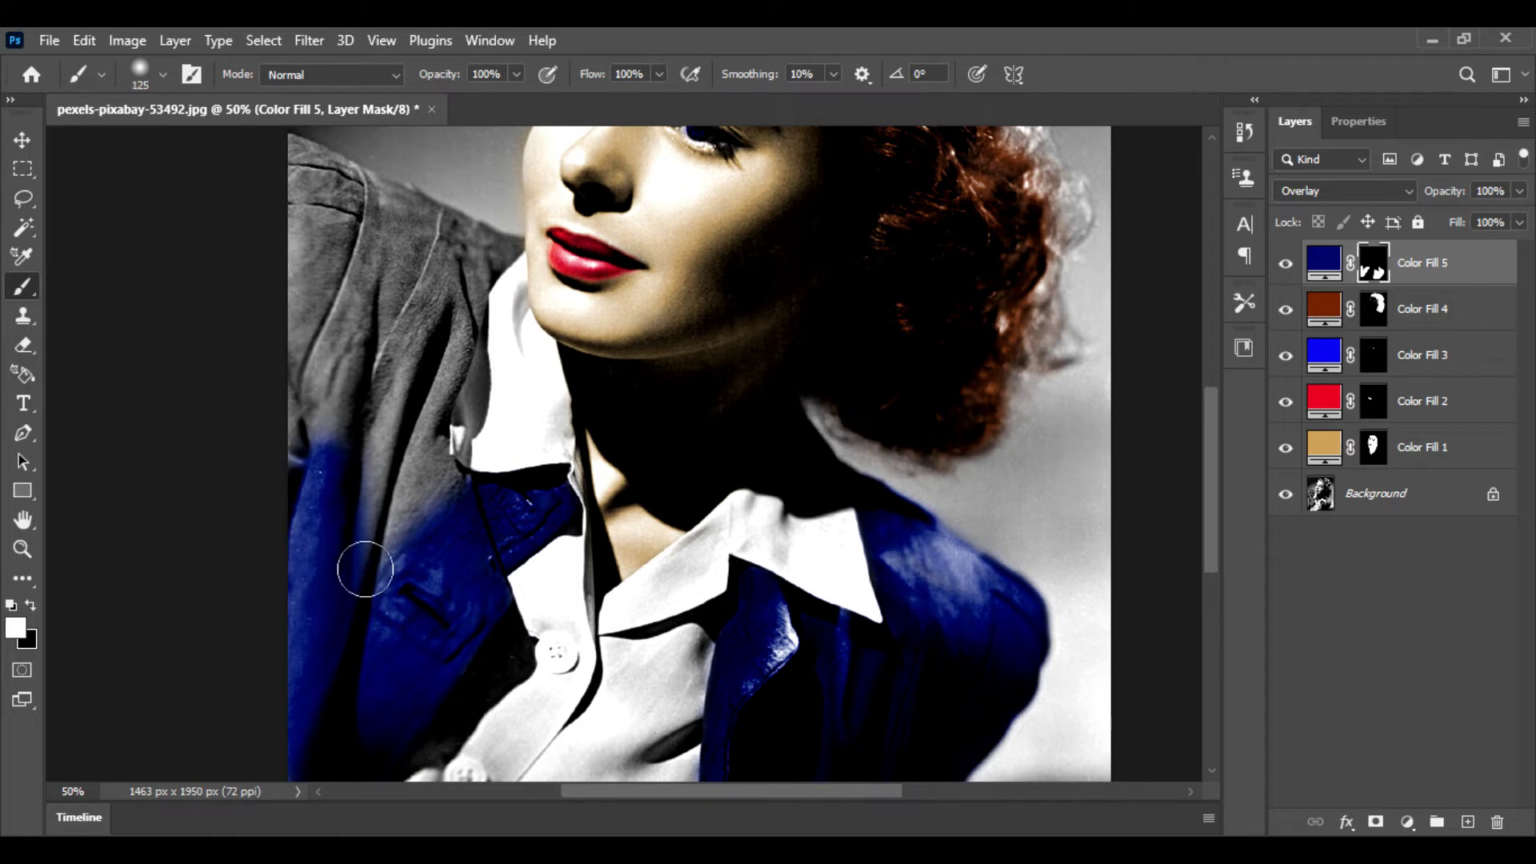
mouse_move(360, 565)
mouse_down()
mouse_move(381, 412)
mouse_move(444, 262)
mouse_move(463, 320)
mouse_move(420, 458)
mouse_move(436, 498)
mouse_move(363, 474)
mouse_move(298, 494)
mouse_move(328, 271)
mouse_move(289, 162)
mouse_move(292, 272)
mouse_move(287, 164)
mouse_move(349, 200)
mouse_move(317, 261)
mouse_move(356, 325)
mouse_move(333, 452)
mouse_move(395, 257)
mouse_move(428, 234)
mouse_move(434, 256)
mouse_move(347, 172)
mouse_move(507, 246)
mouse_move(478, 293)
mouse_up()
Paint the narrow jacket areas along the left collar edge on the navy layer's mask with a 35 px brush
key(bracketleft)
key(bracketleft)
key(bracketleft)
key(bracketleft)
key(bracketleft)
key(bracketleft)
key(bracketleft)
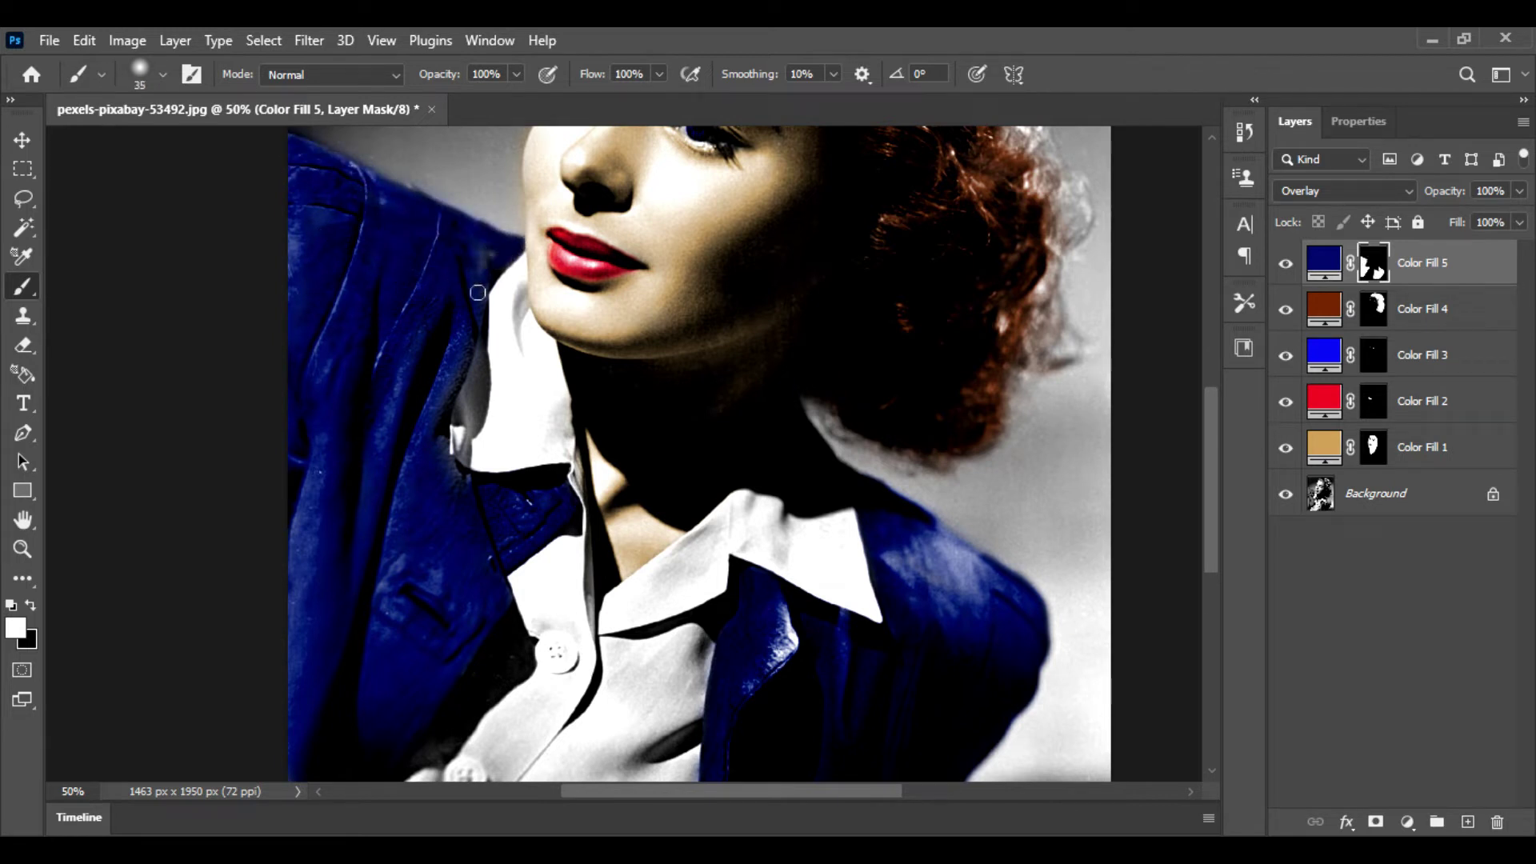
mouse_move(469, 350)
mouse_down()
mouse_move(445, 412)
mouse_move(448, 483)
mouse_up()
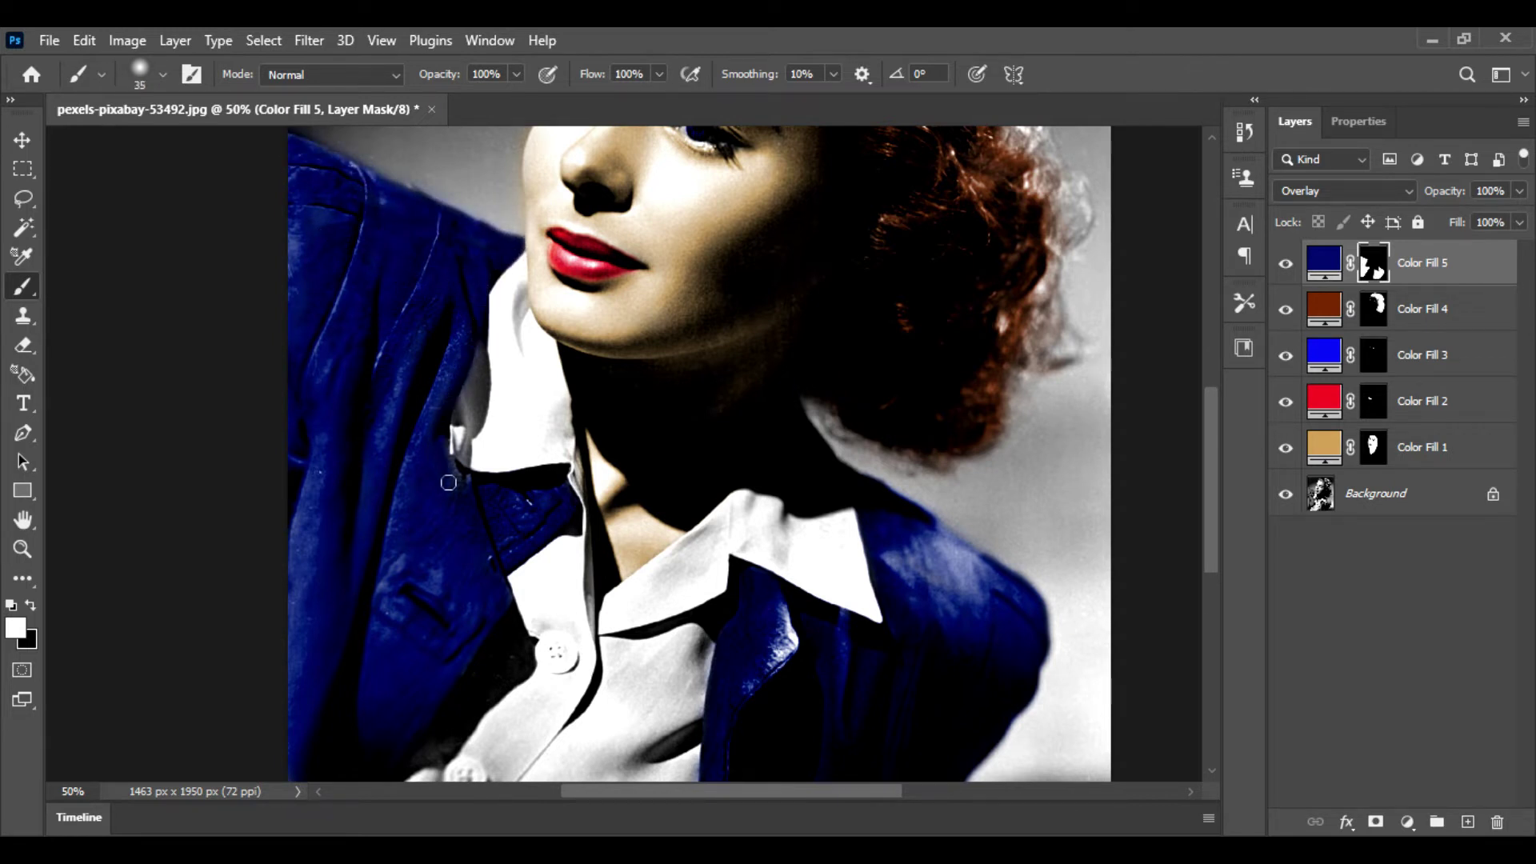
Fill the unpainted jacket spots along the photo's bottom edge and lower left corner on the navy layer's mask with a 35 to 60 px brush
key(ctrl+minus)
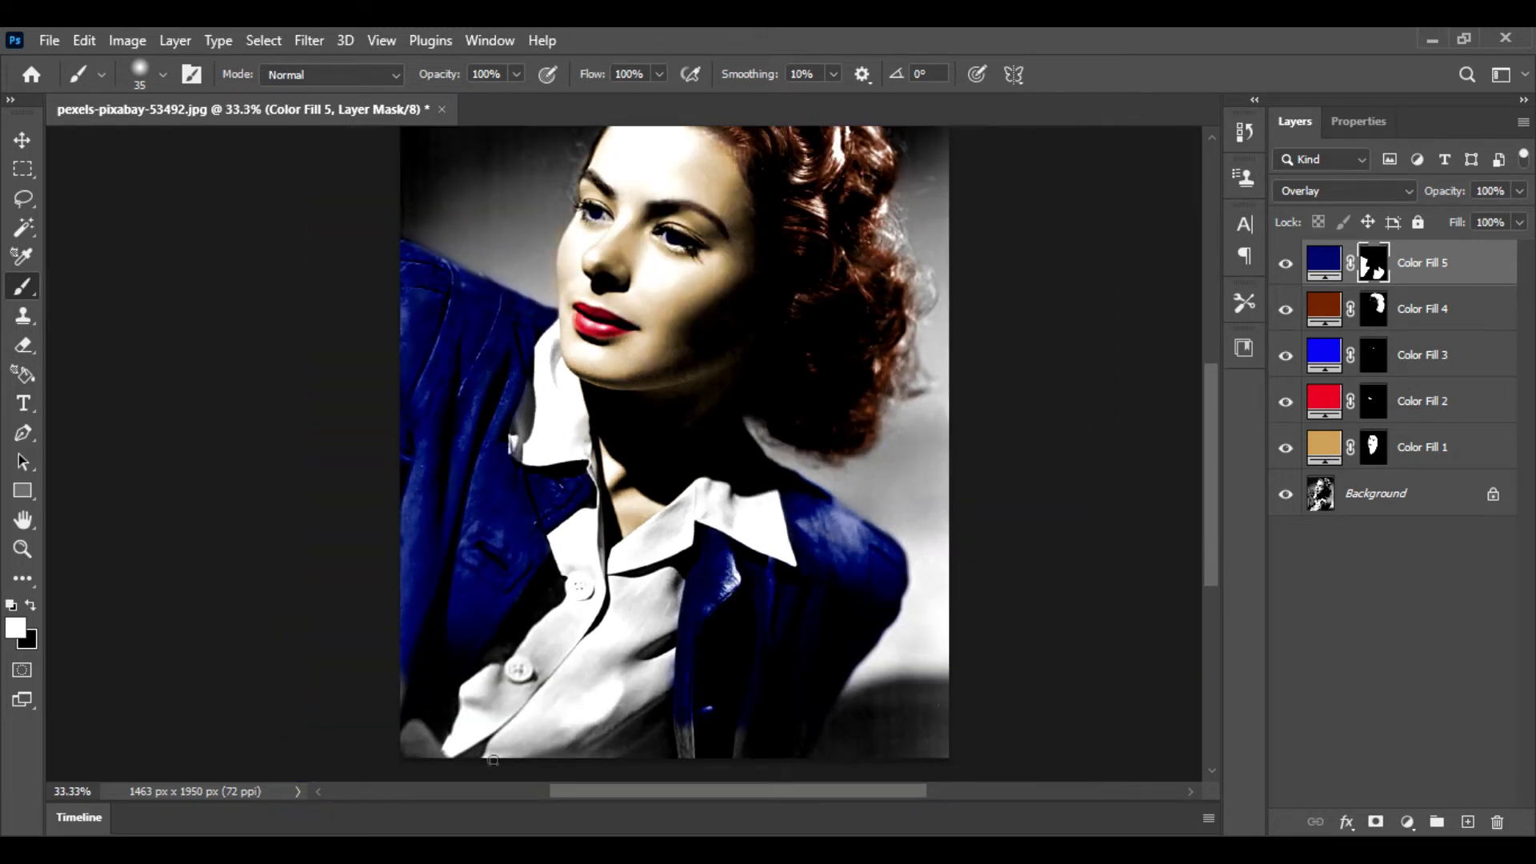
scroll(617, 721, up, 2)
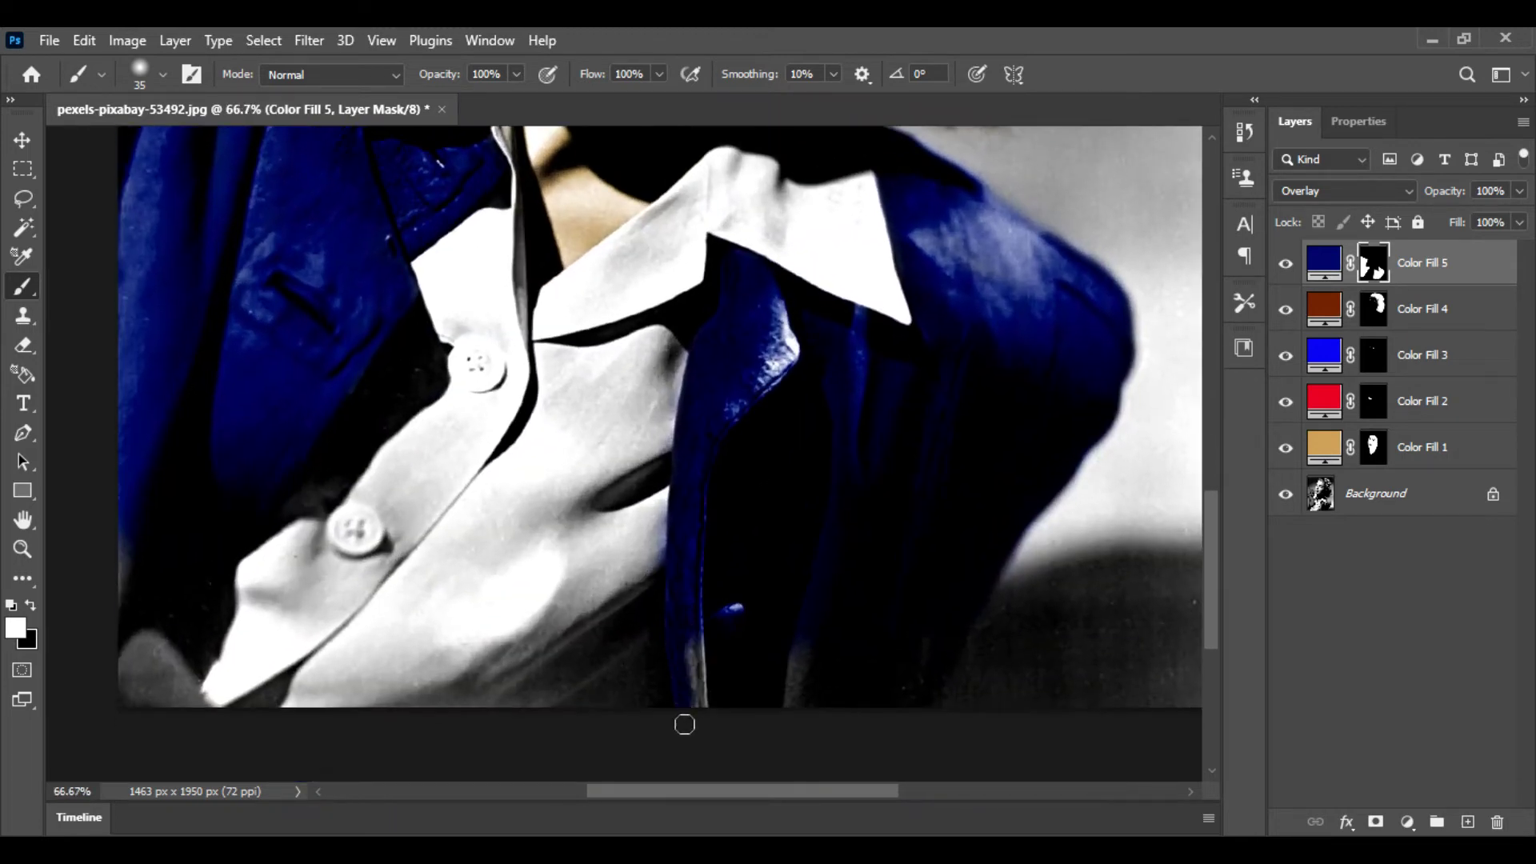
drag(693, 646, 696, 655)
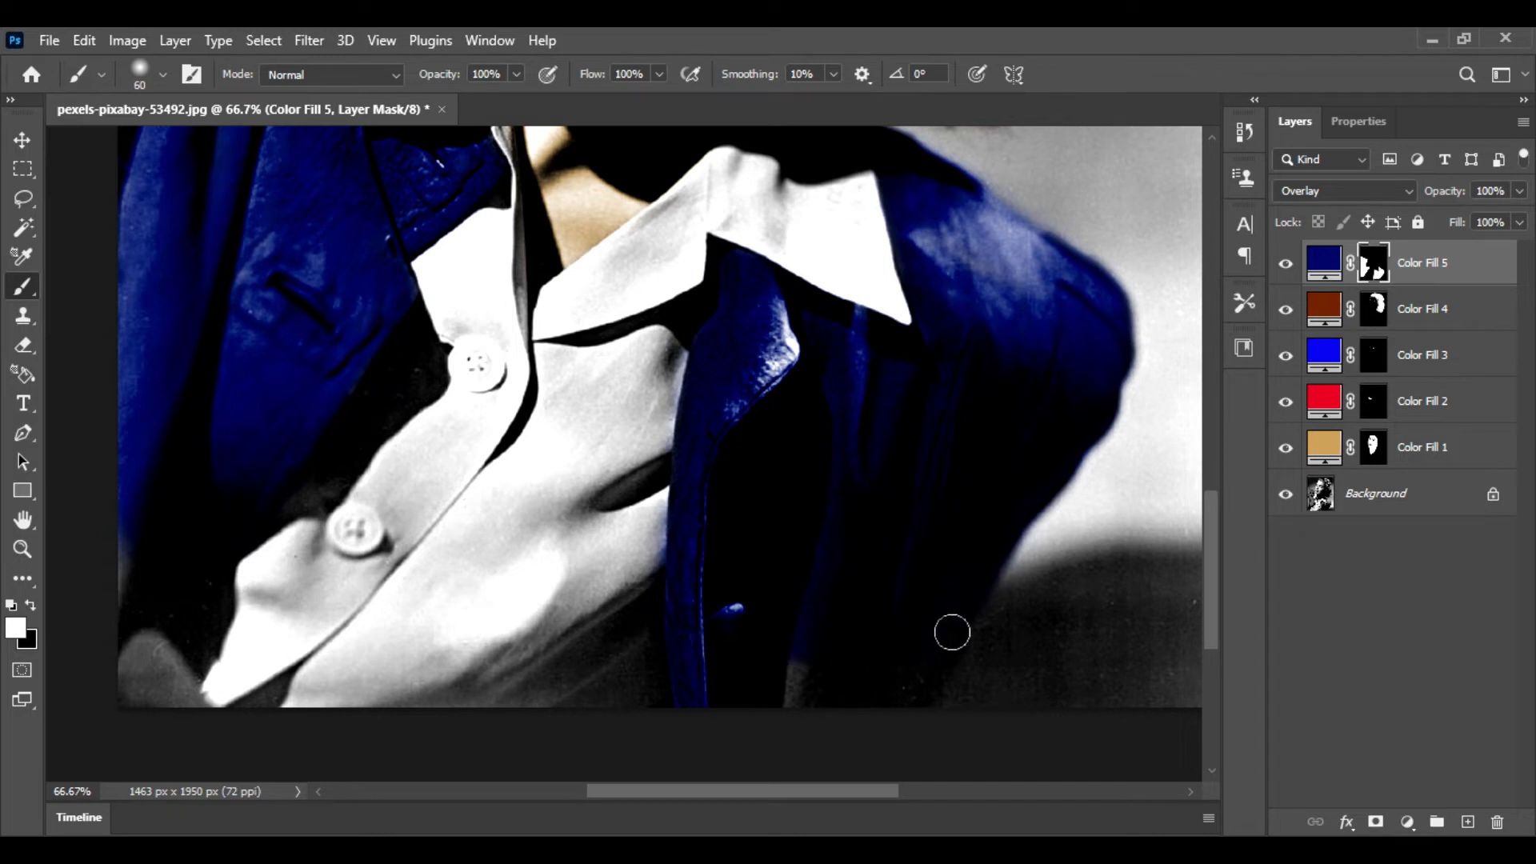
mouse_move(793, 695)
mouse_down()
mouse_move(723, 675)
mouse_move(796, 670)
mouse_up()
scroll(445, 579, left, 5)
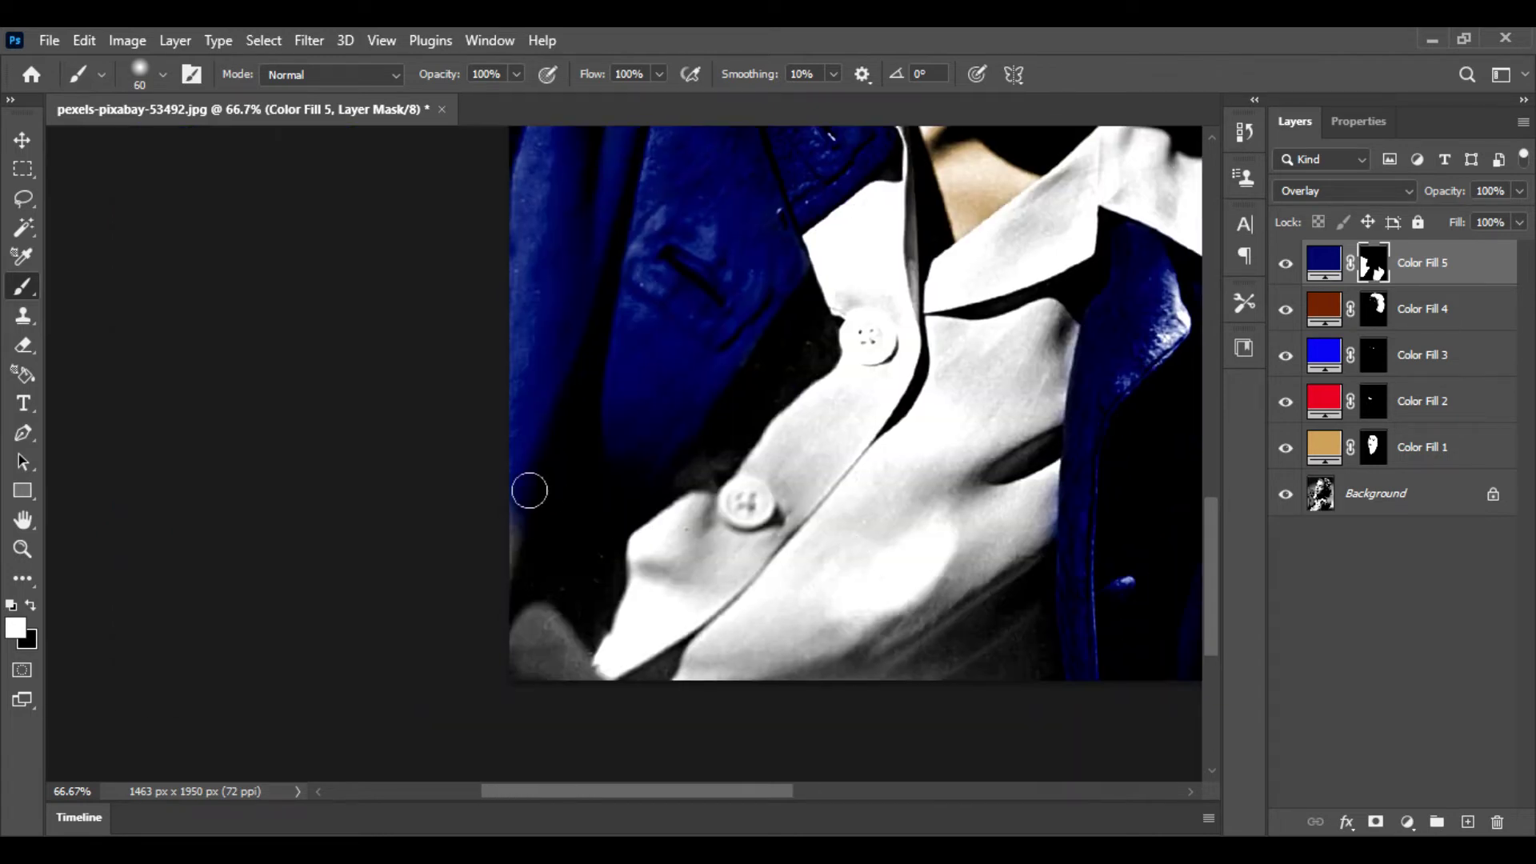
mouse_move(528, 491)
mouse_down()
mouse_move(515, 617)
mouse_move(544, 665)
mouse_up()
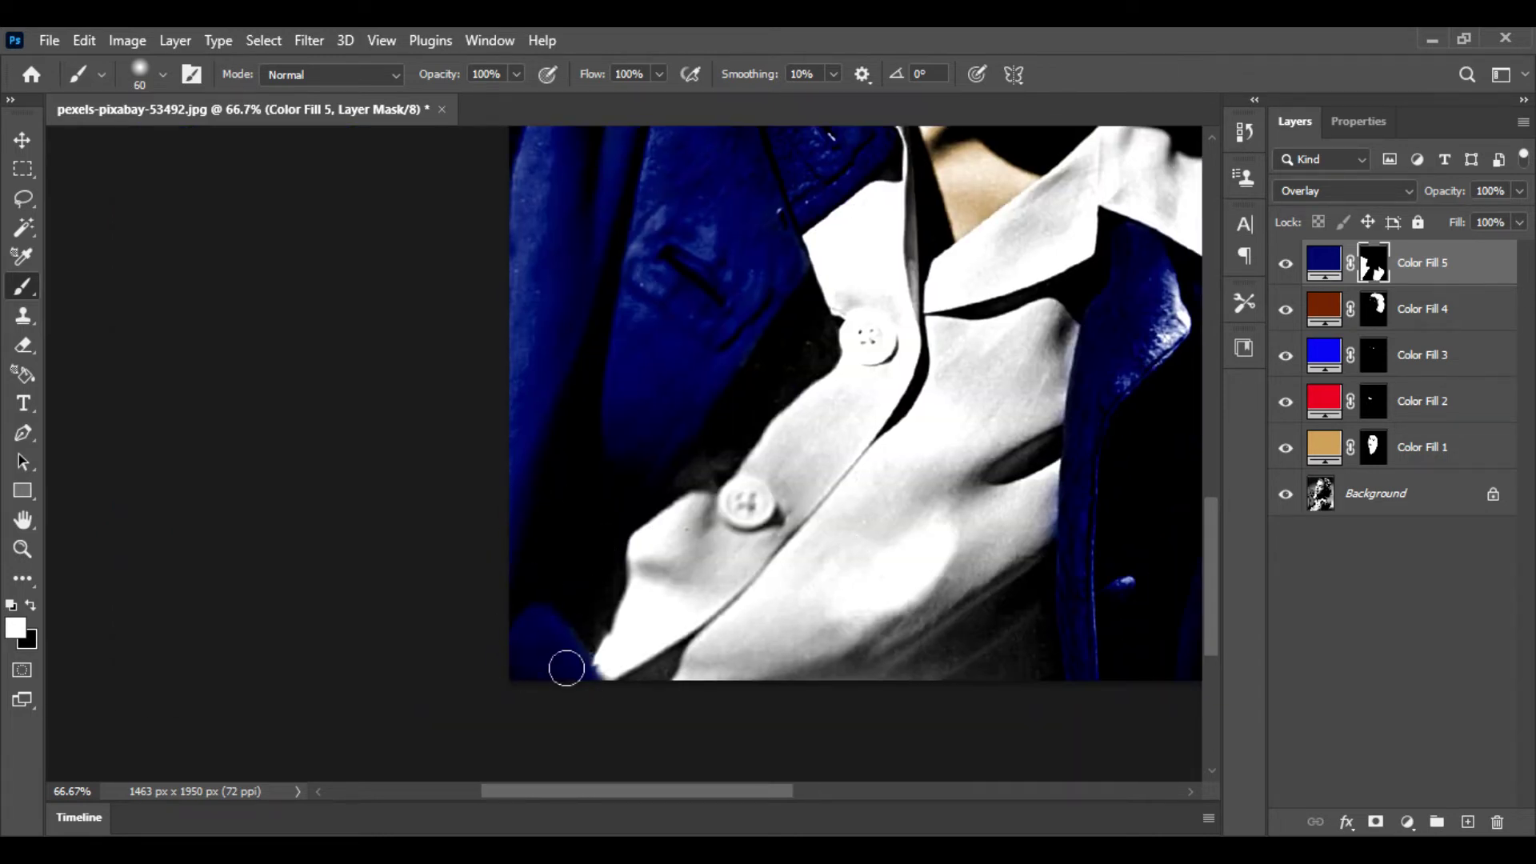
Lower the opacity of the navy jacket colour layer to 91%
scroll(1013, 246, down, 1)
scroll(1014, 246, up, 4)
scroll(1063, 500, down, 1)
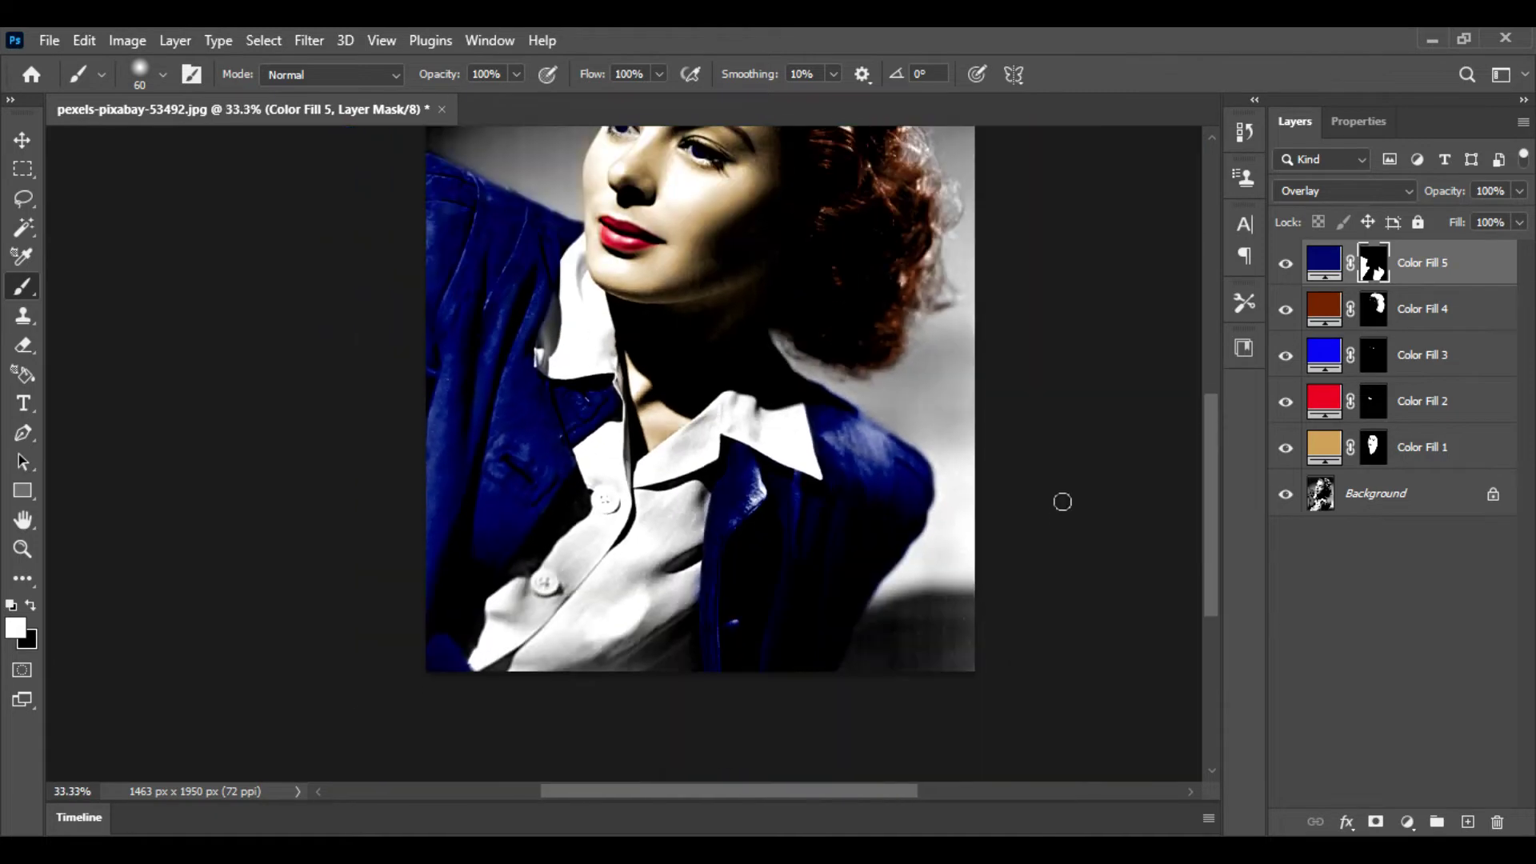
click(1518, 192)
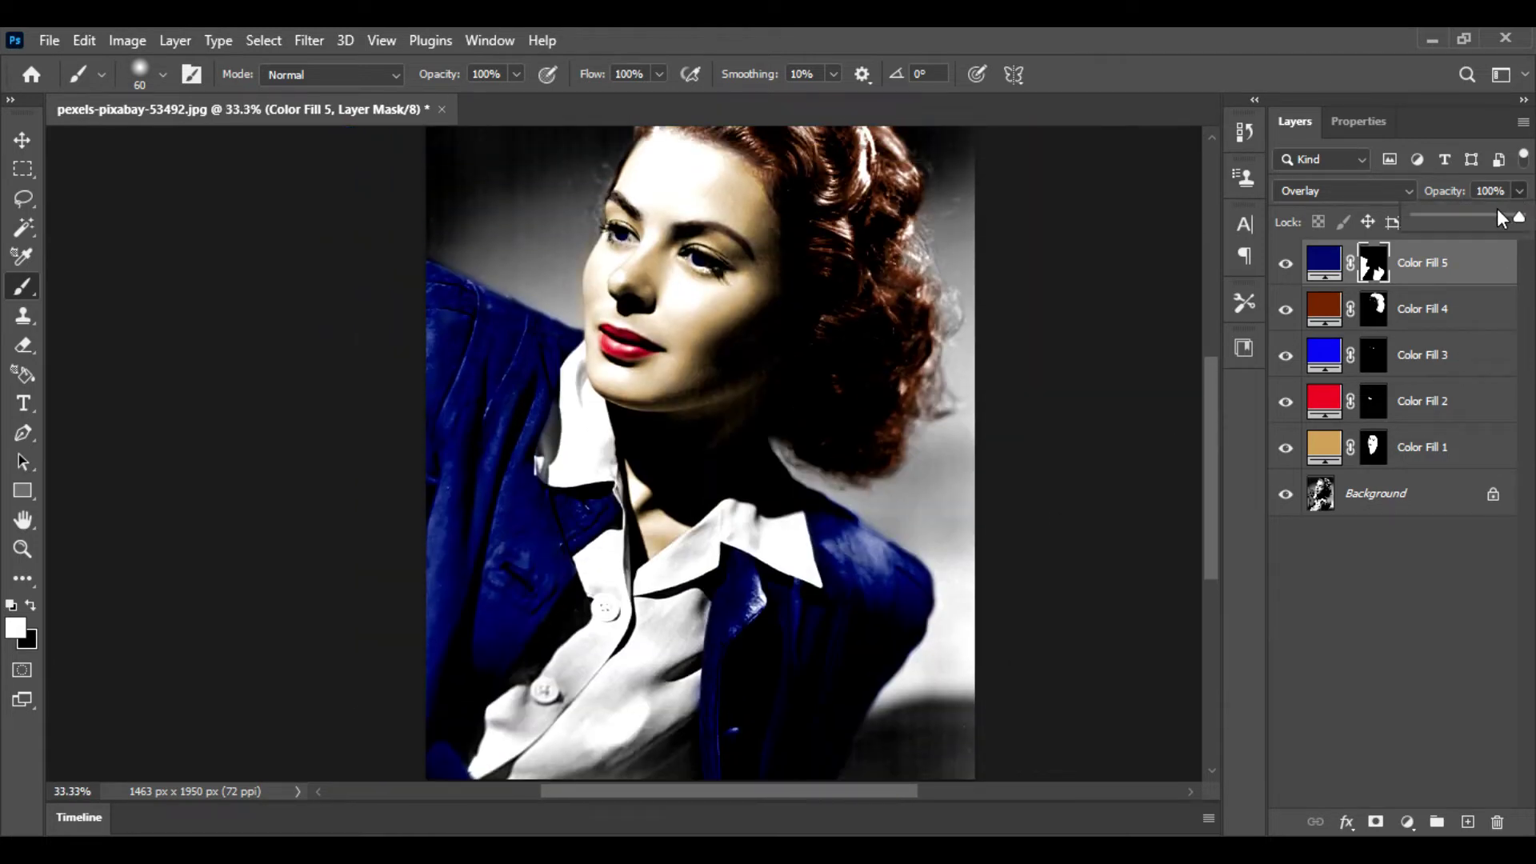
drag(1496, 220, 1510, 214)
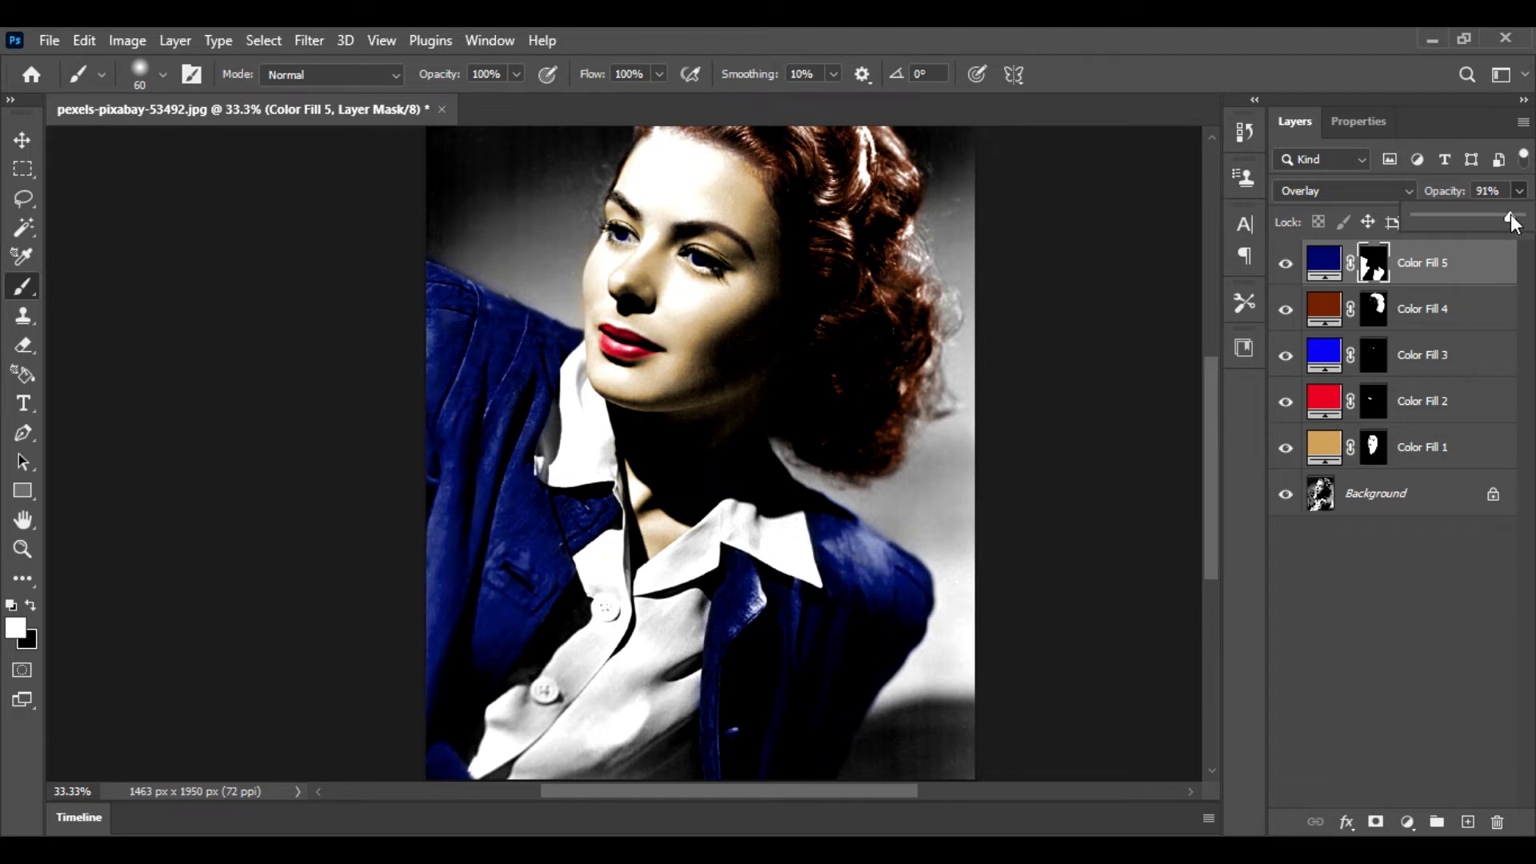
click(917, 325)
Add a solid colour fill layer in pure white (ffffff) for the shirt
drag(918, 326, 901, 237)
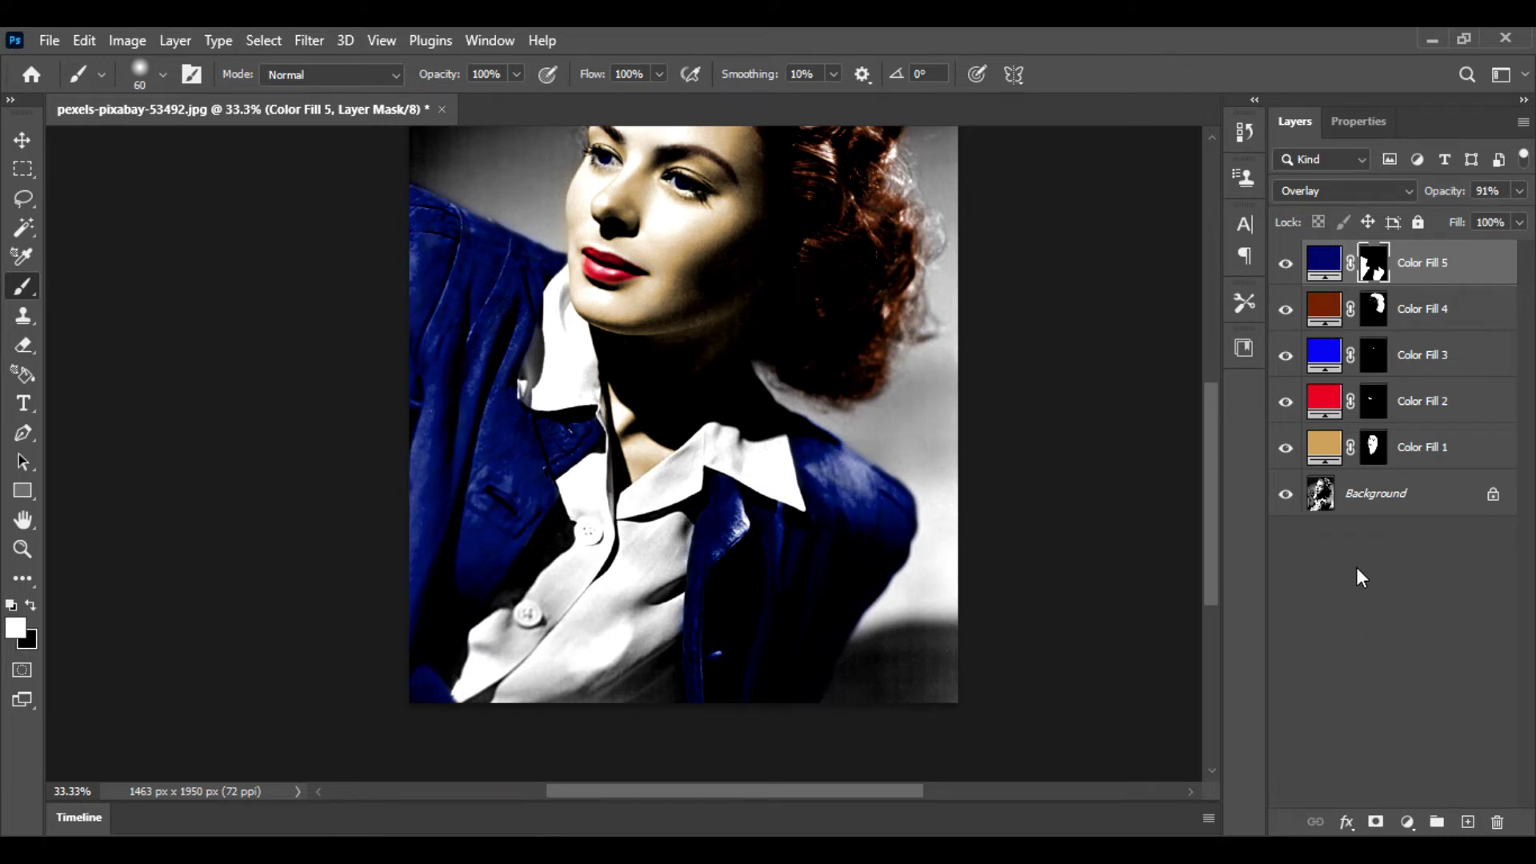
click(1406, 822)
click(1441, 433)
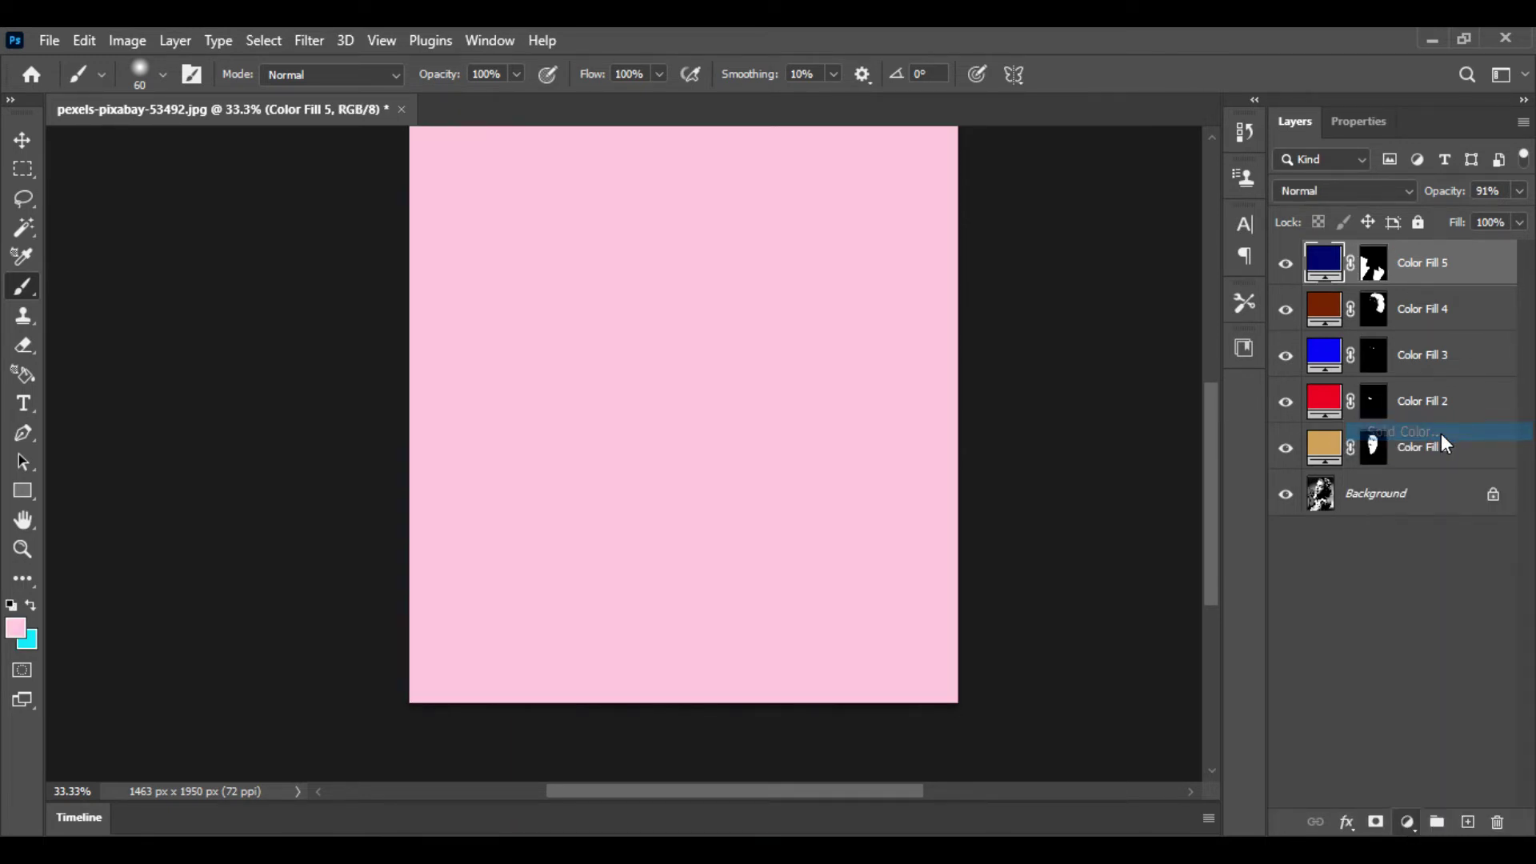
drag(1005, 245, 896, 183)
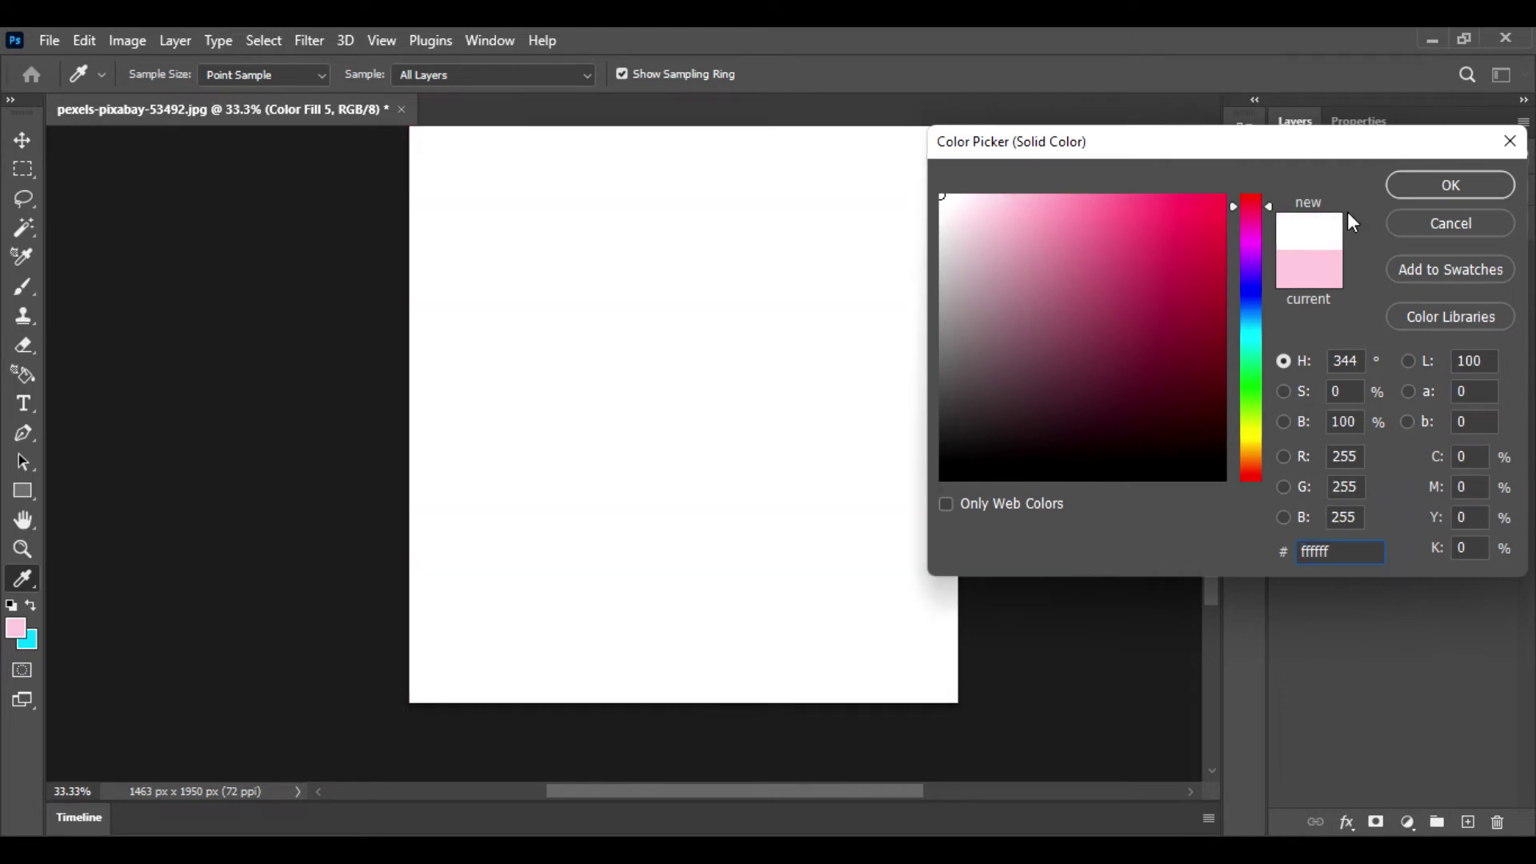
click(1439, 187)
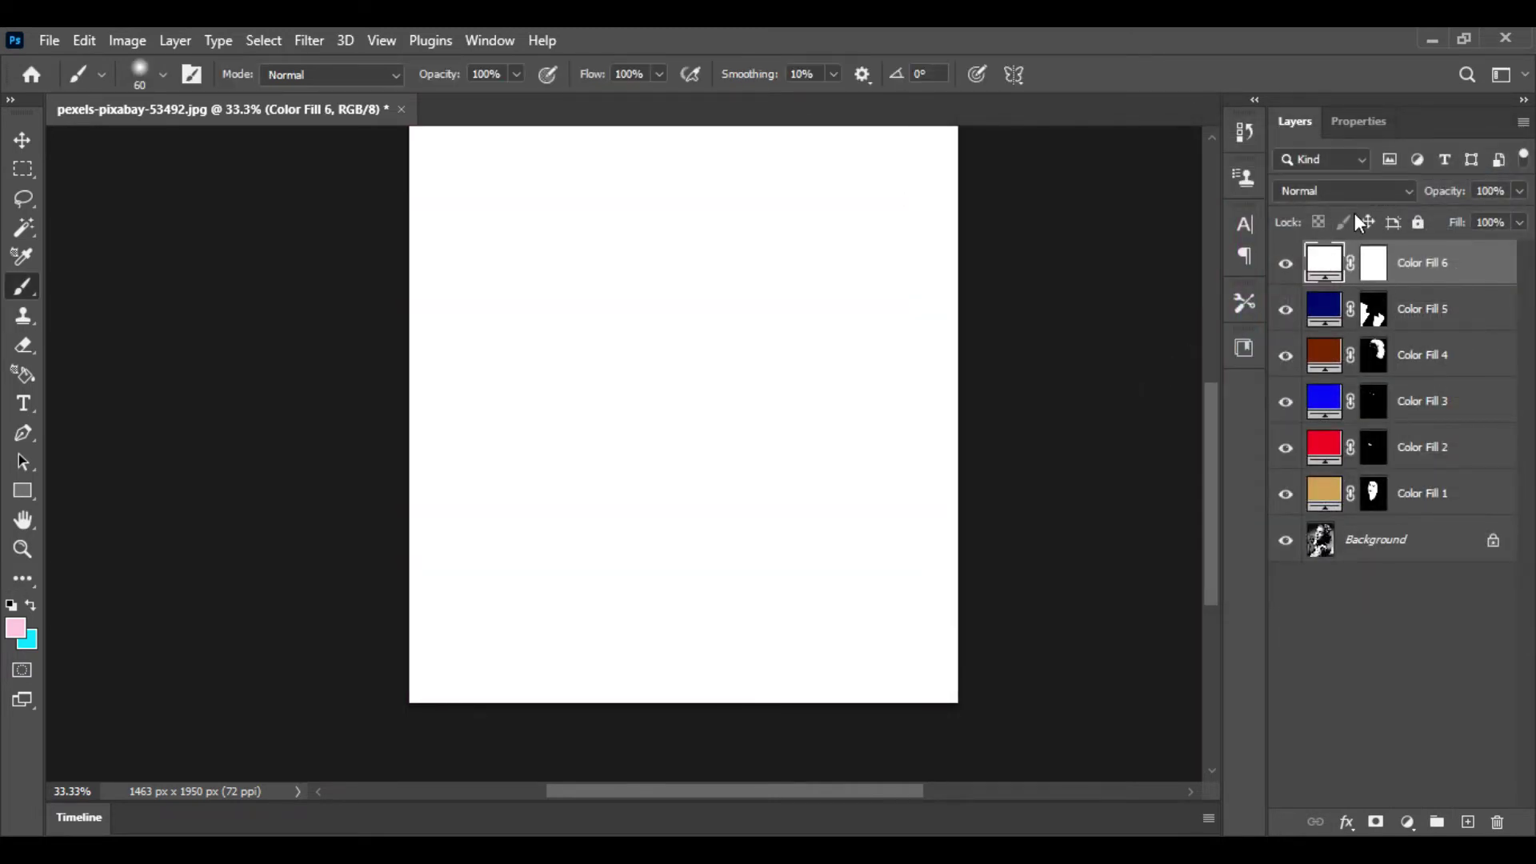
Set the white fill layer's blend mode to Overlay and invert its mask to black
click(1344, 191)
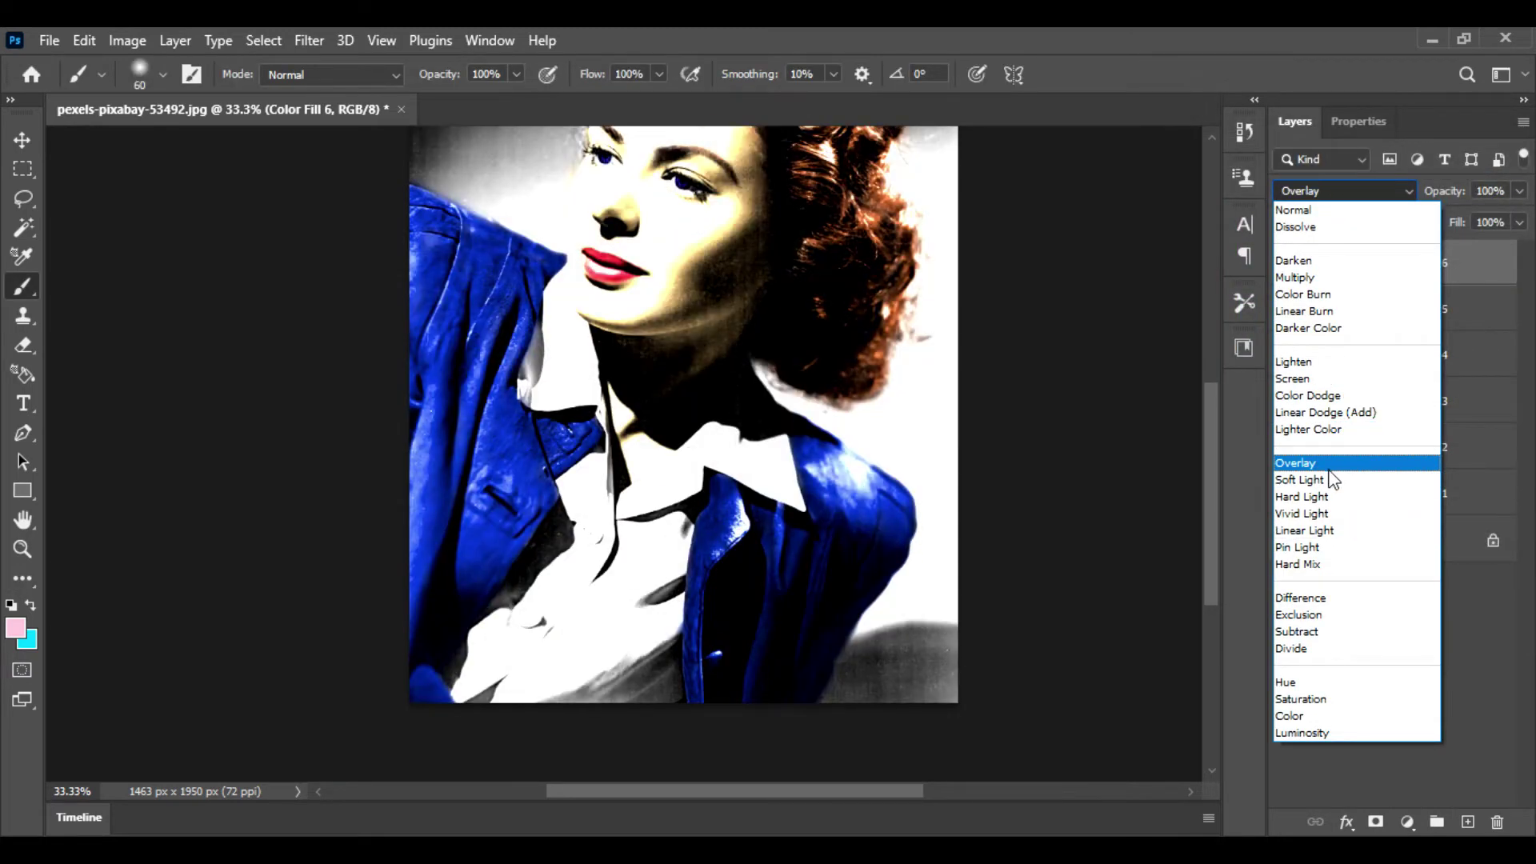
click(1328, 470)
click(1383, 273)
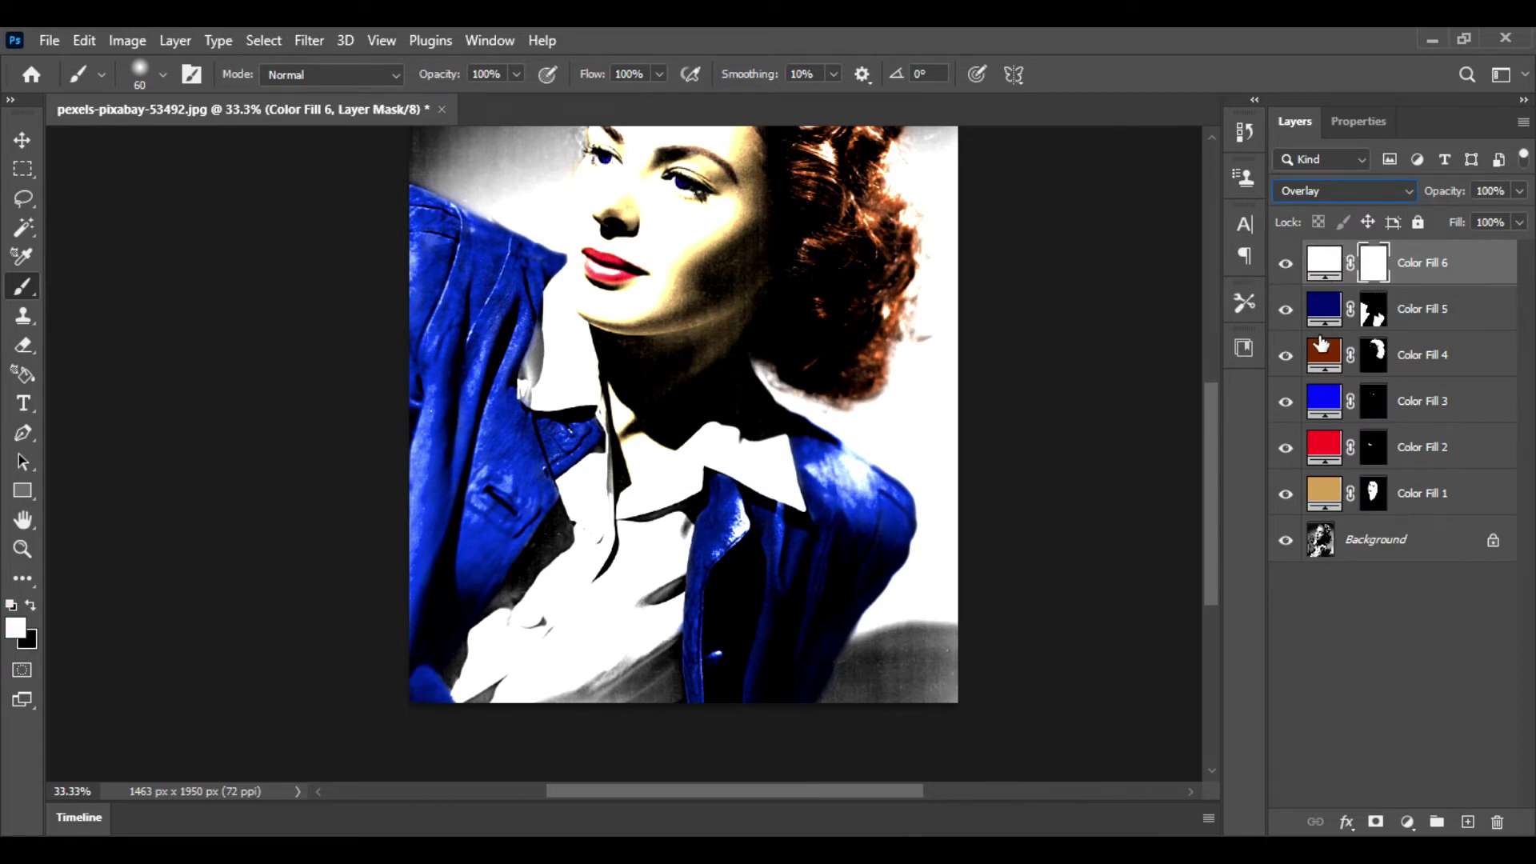
key(ctrl+i)
Paint both sides of the shirt collar on the white layer's mask with a 60 px brush
key(ctrl+plus)
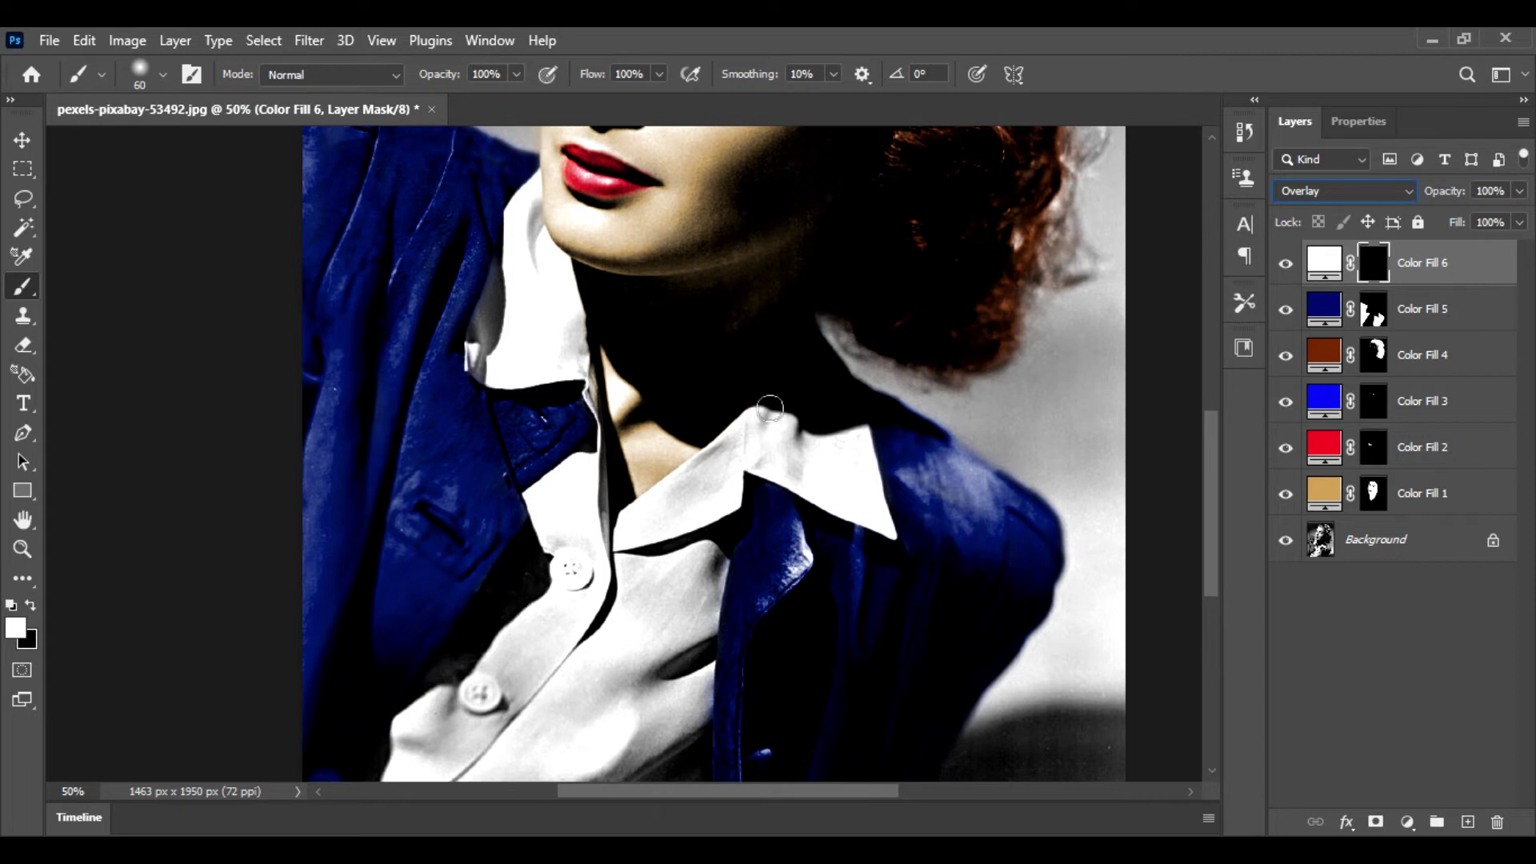
drag(749, 424, 616, 528)
mouse_move(831, 374)
mouse_down()
mouse_move(861, 468)
mouse_move(759, 465)
mouse_move(818, 441)
mouse_move(773, 416)
mouse_move(852, 476)
mouse_move(842, 493)
mouse_move(806, 481)
mouse_move(843, 442)
mouse_move(880, 516)
mouse_move(858, 433)
mouse_move(727, 474)
mouse_move(704, 506)
mouse_move(625, 541)
mouse_up()
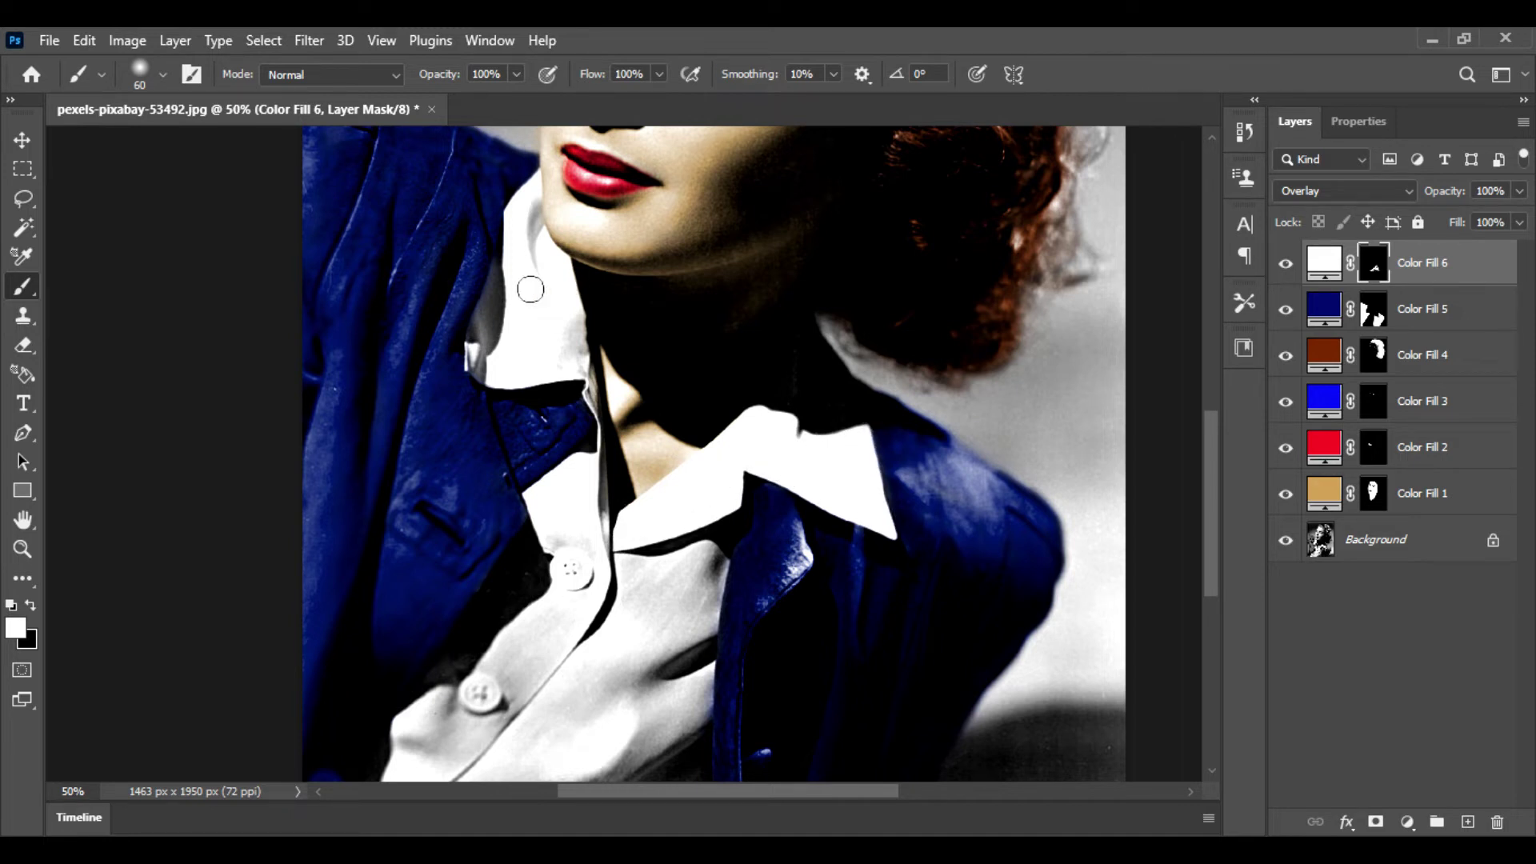
mouse_move(528, 212)
mouse_down()
mouse_move(573, 365)
mouse_move(480, 366)
mouse_move(501, 273)
mouse_move(508, 324)
mouse_move(480, 369)
mouse_move(539, 319)
mouse_up()
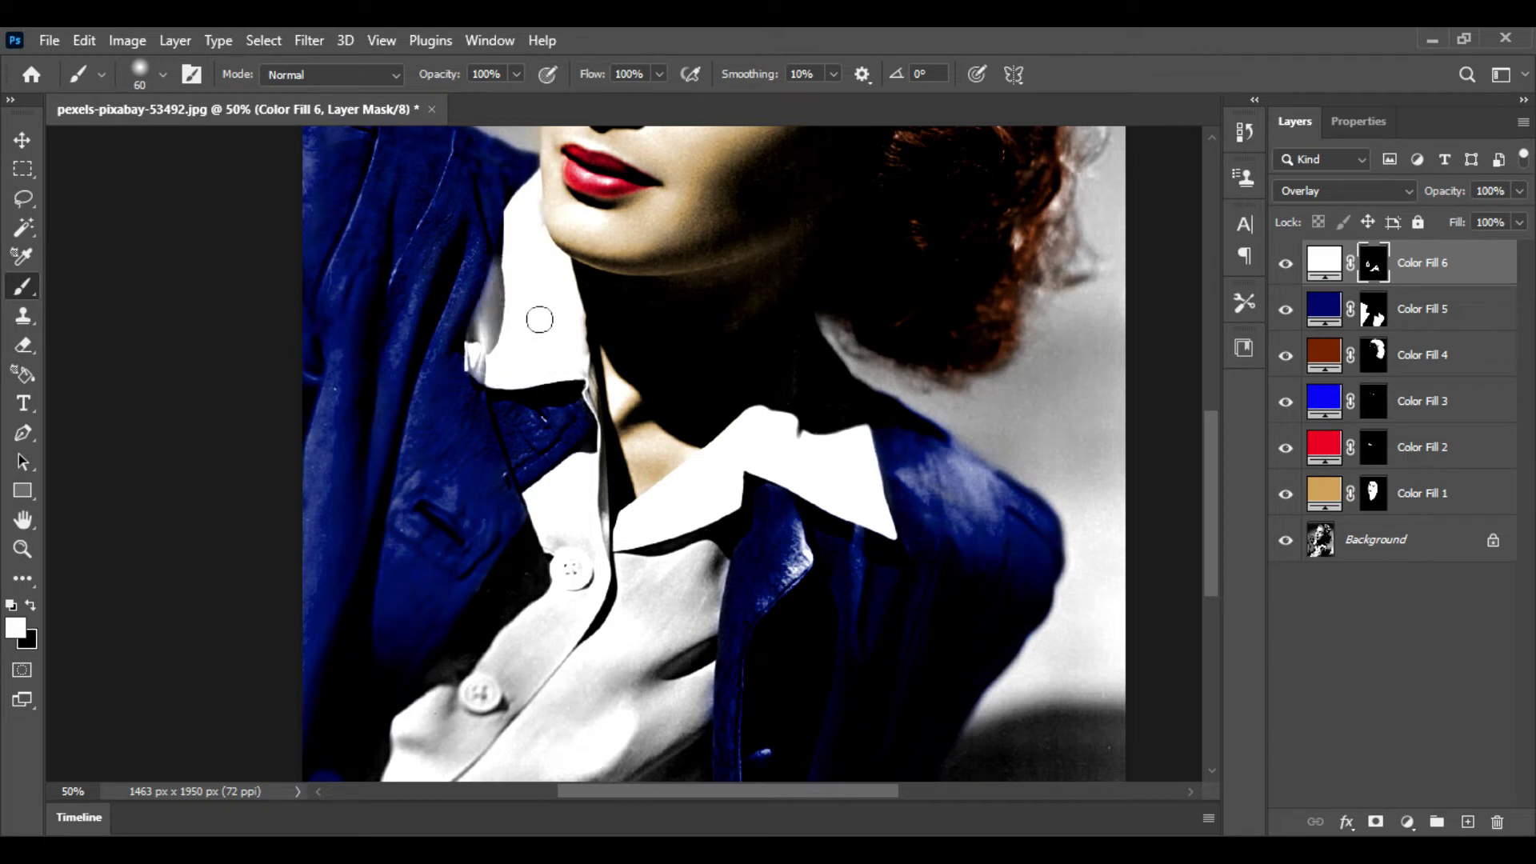
Paint the shirt front and button placket on the white layer's mask, enlarging the brush from 60 to 125 px
scroll(595, 333, down, 3)
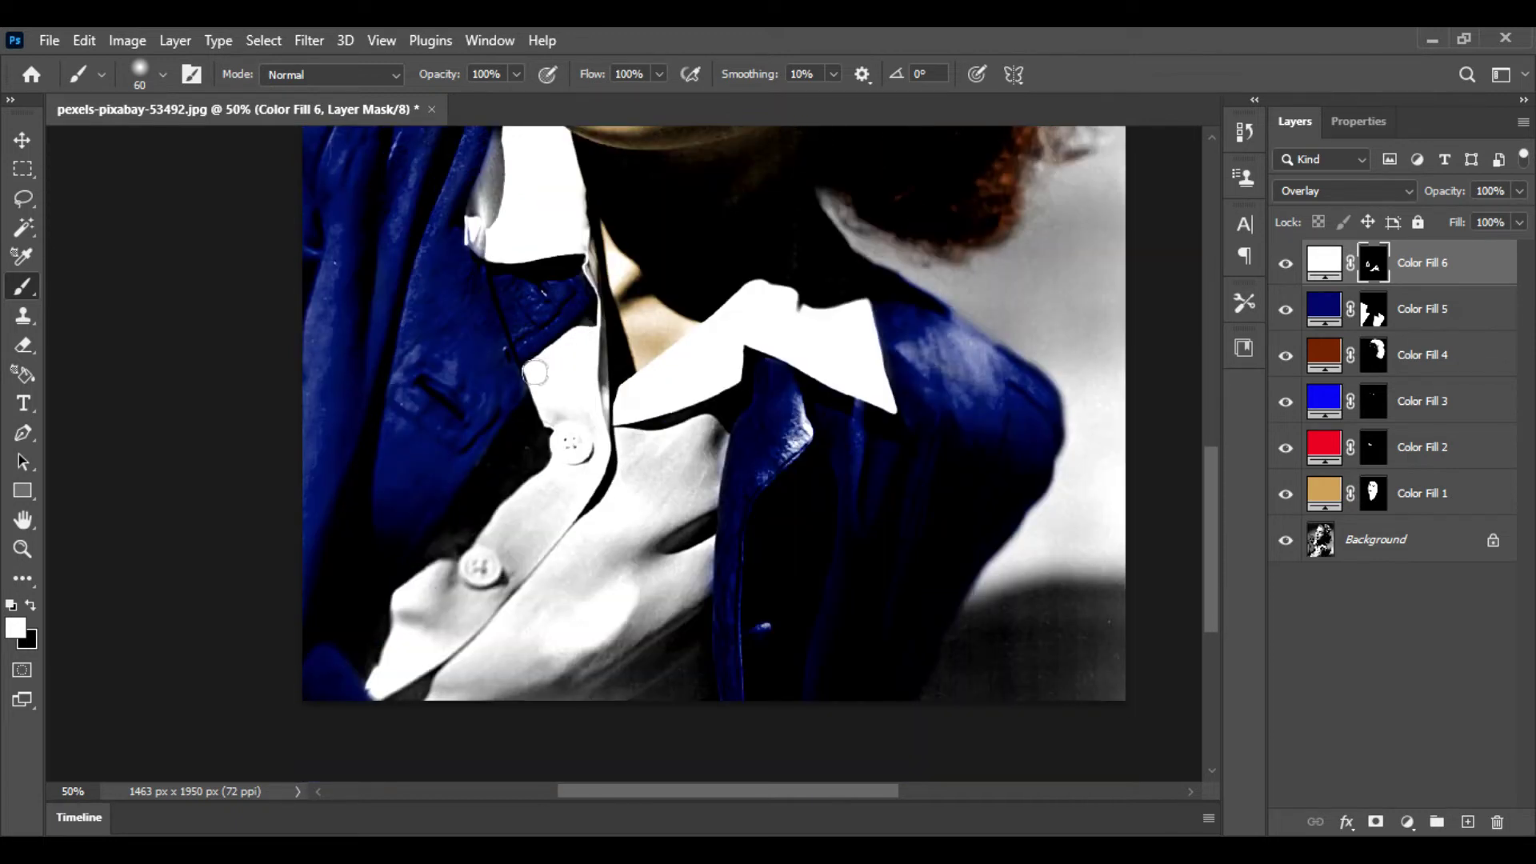
mouse_move(540, 418)
mouse_down()
mouse_move(389, 622)
mouse_move(370, 666)
mouse_move(383, 692)
mouse_move(700, 703)
mouse_move(725, 416)
mouse_move(700, 500)
mouse_up()
key(bracketright)
key(bracketright)
key(bracketright)
key(bracketright)
mouse_move(685, 431)
mouse_down()
mouse_move(676, 547)
mouse_move(683, 683)
mouse_move(605, 674)
mouse_move(684, 385)
mouse_move(610, 552)
mouse_move(423, 704)
mouse_move(566, 689)
mouse_move(663, 529)
mouse_move(585, 452)
mouse_move(586, 381)
mouse_move(584, 425)
mouse_move(497, 594)
mouse_move(429, 623)
mouse_move(560, 418)
mouse_move(456, 603)
mouse_move(518, 662)
mouse_up()
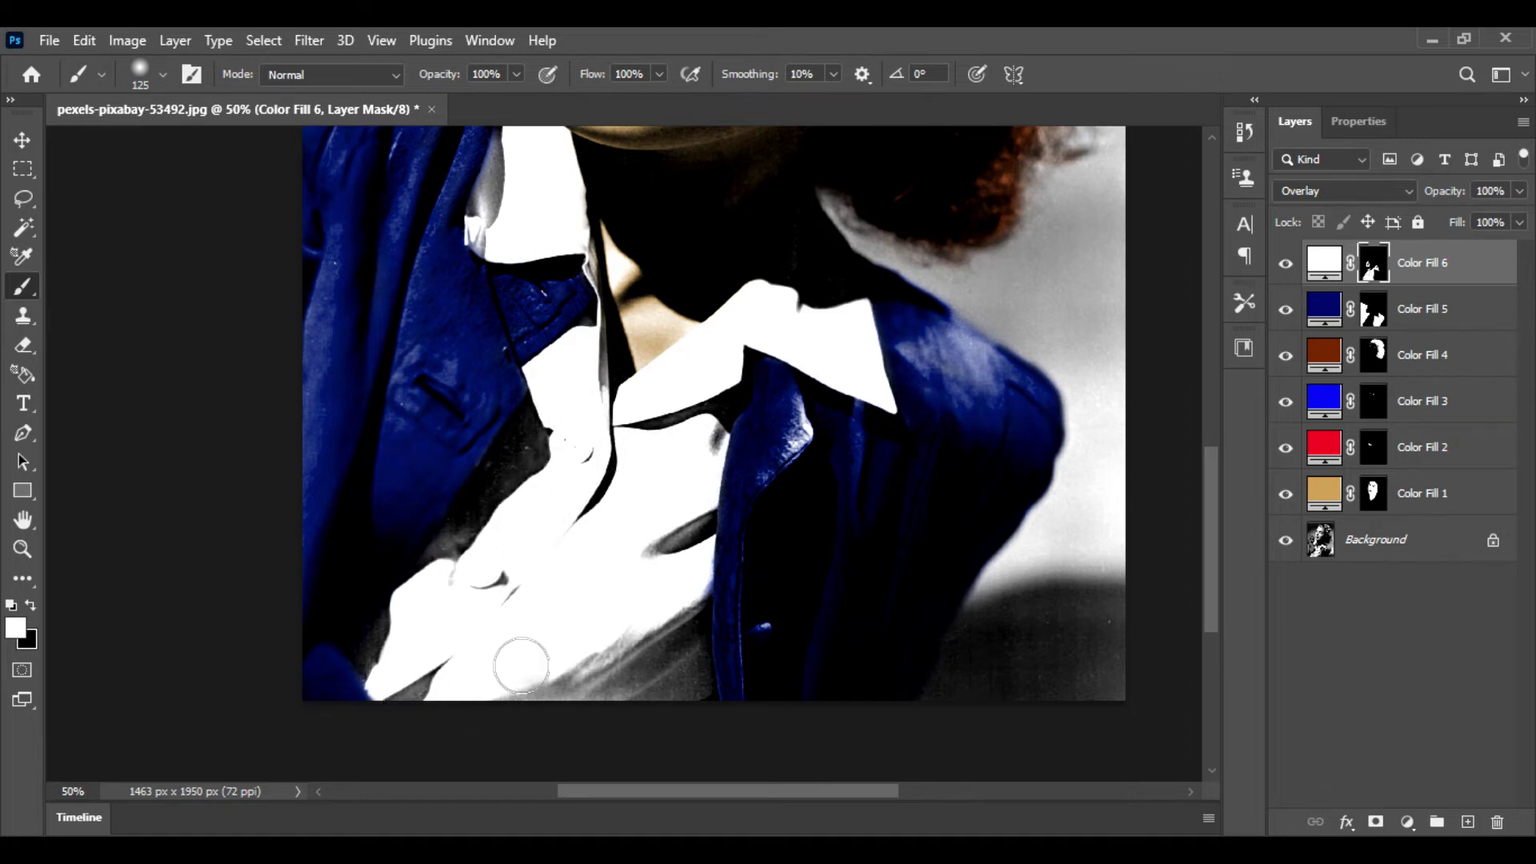
Lower the white shirt layer's opacity to 28% and compare the portrait with that layer hidden and shown
scroll(517, 661, down, 1)
scroll(1167, 501, up, 2)
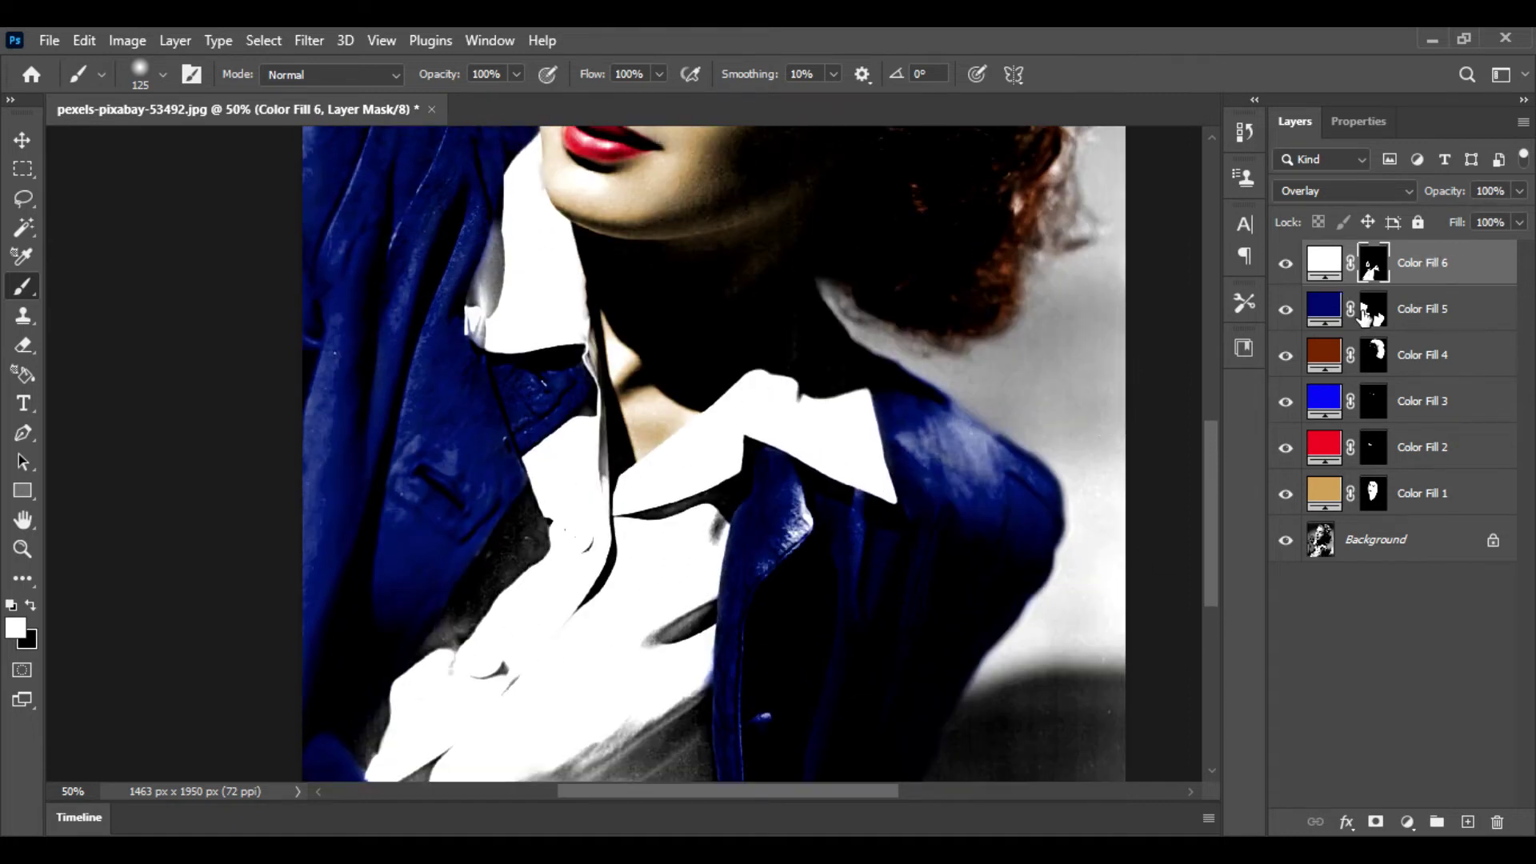
click(1519, 191)
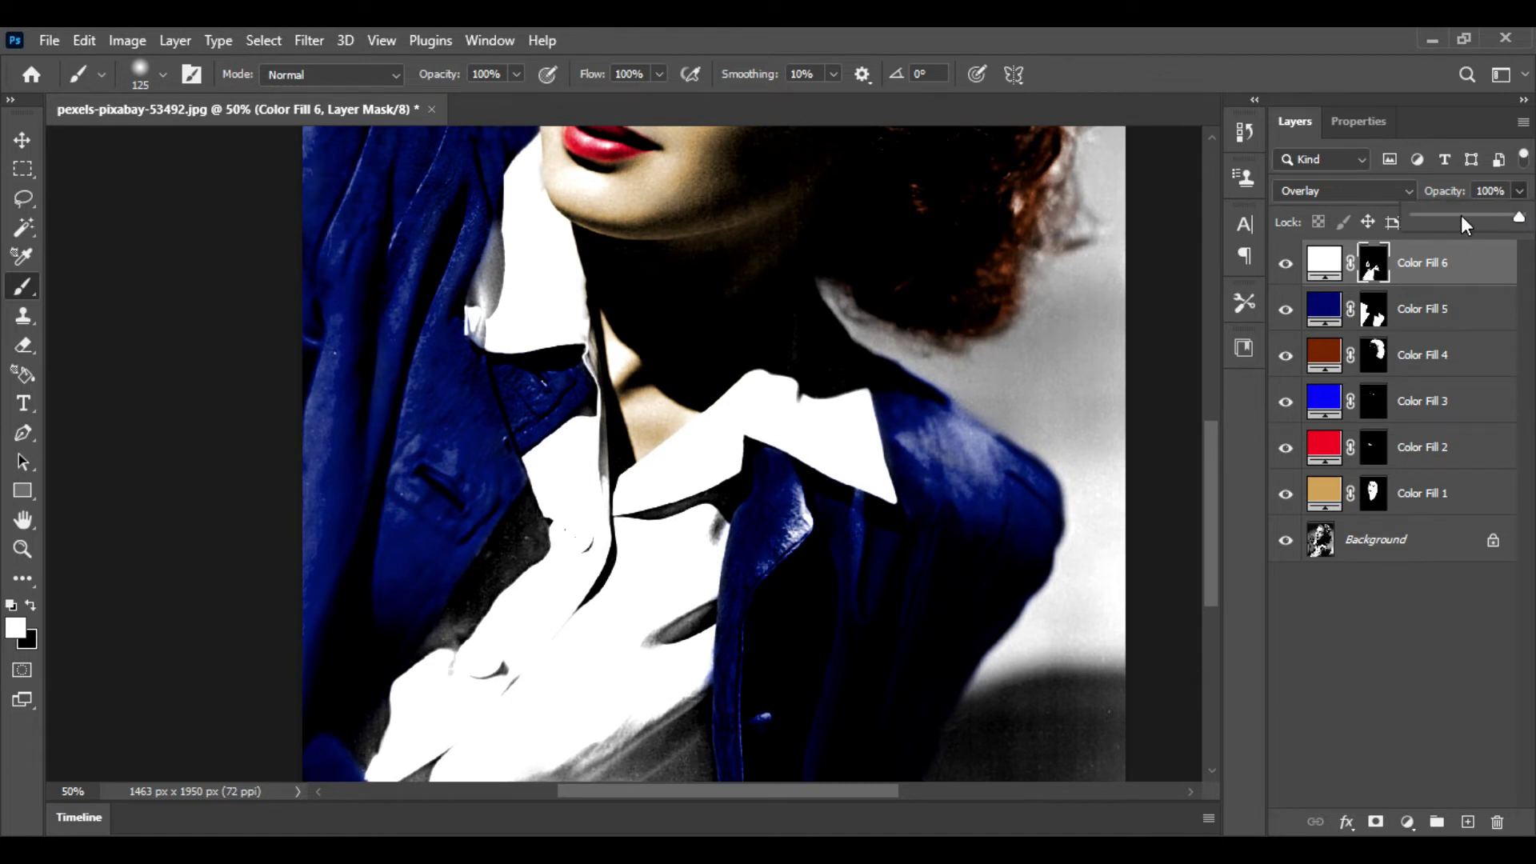
click(1460, 216)
drag(1466, 216, 1453, 219)
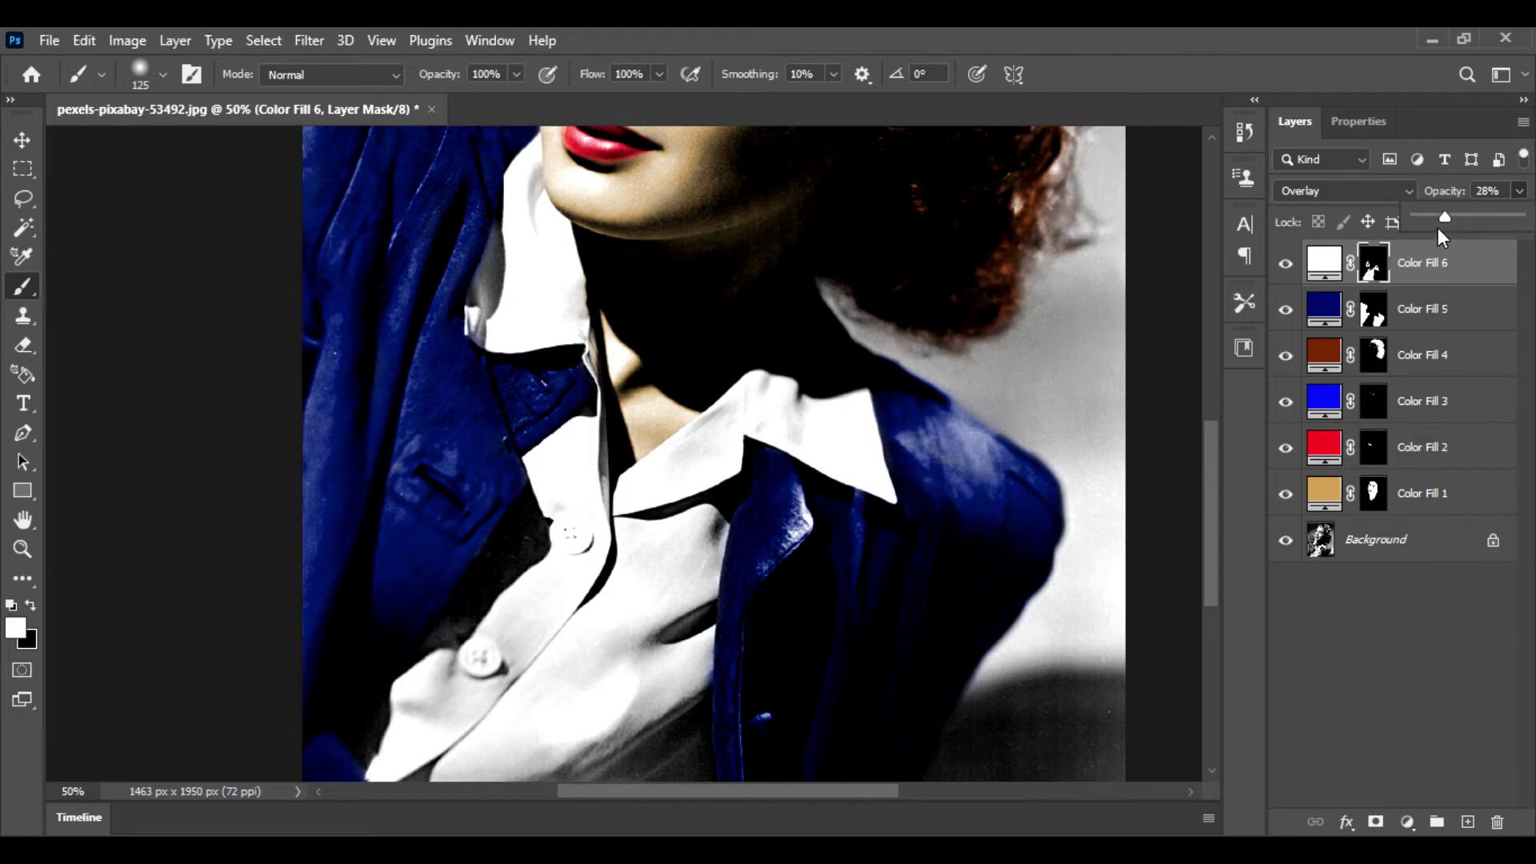
key(ctrl+minus)
click(1286, 264)
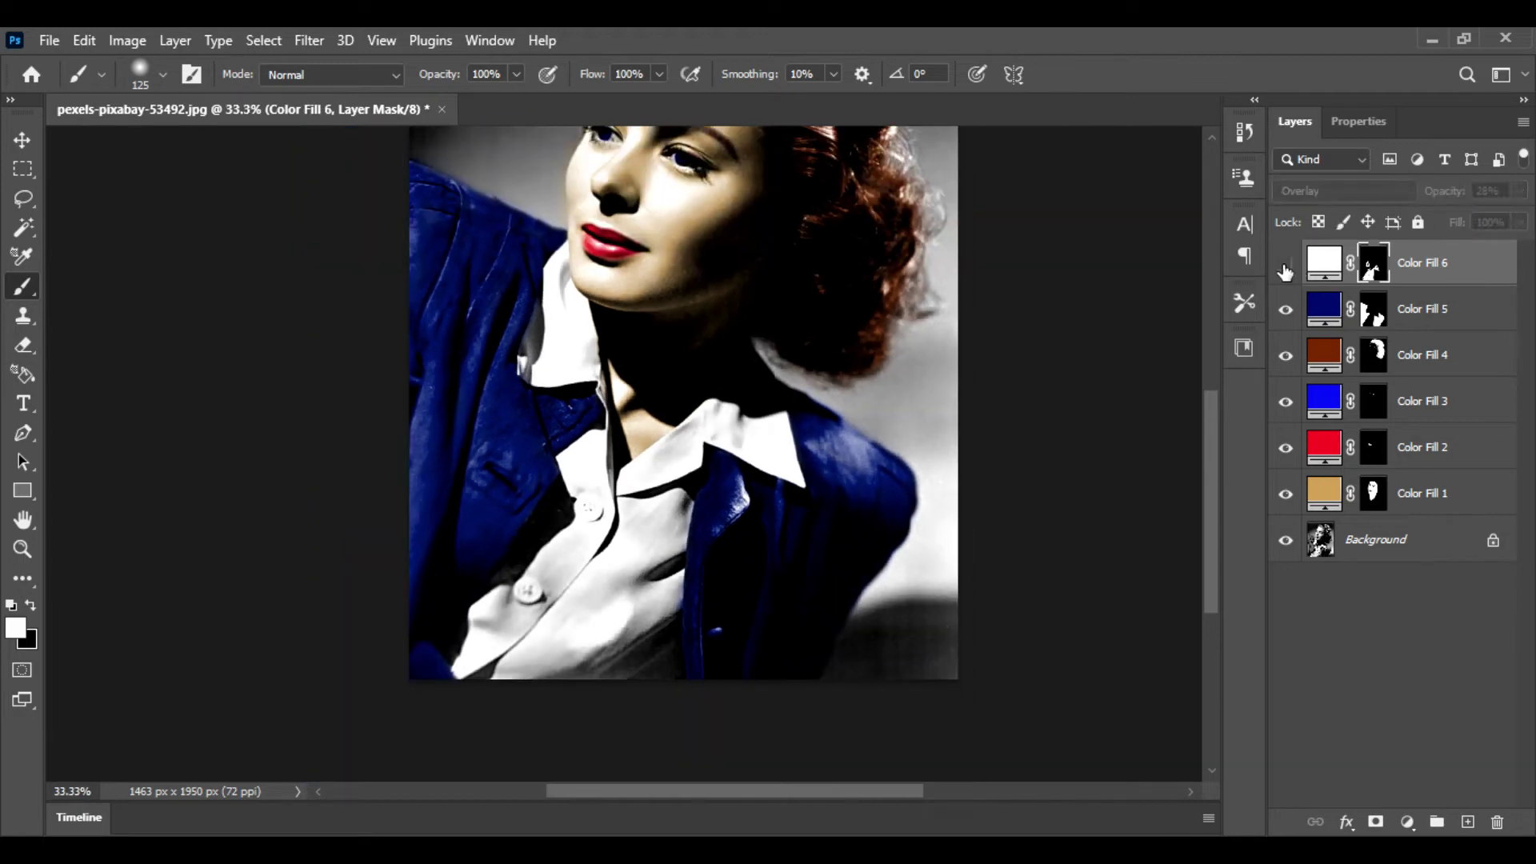
click(1286, 264)
scroll(788, 444, up, 3)
scroll(800, 444, down, 1)
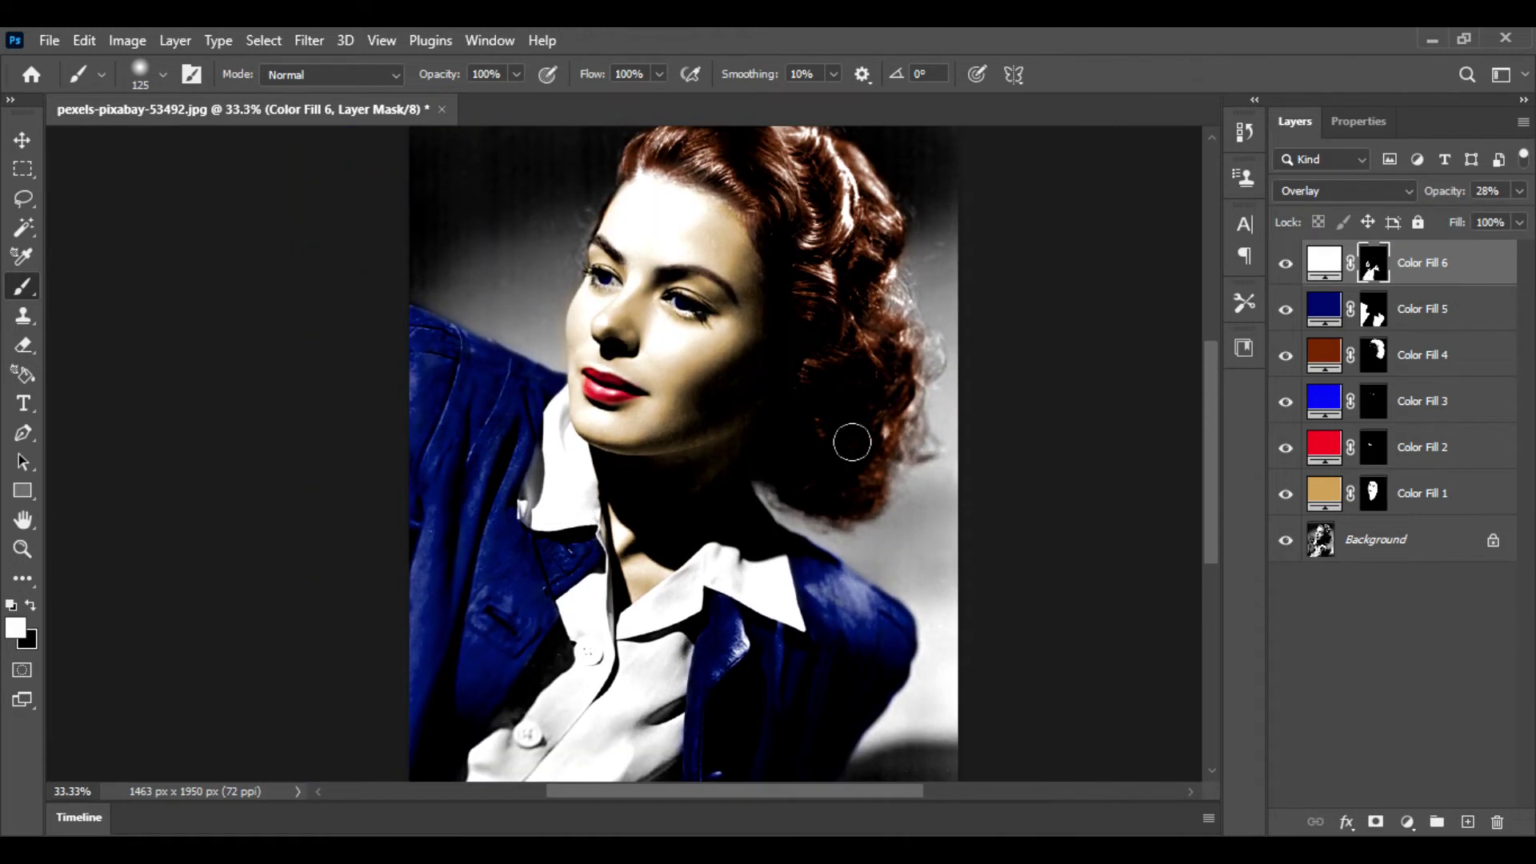
Add a solid colour fill layer in dark green (094c01) for the background
click(1407, 822)
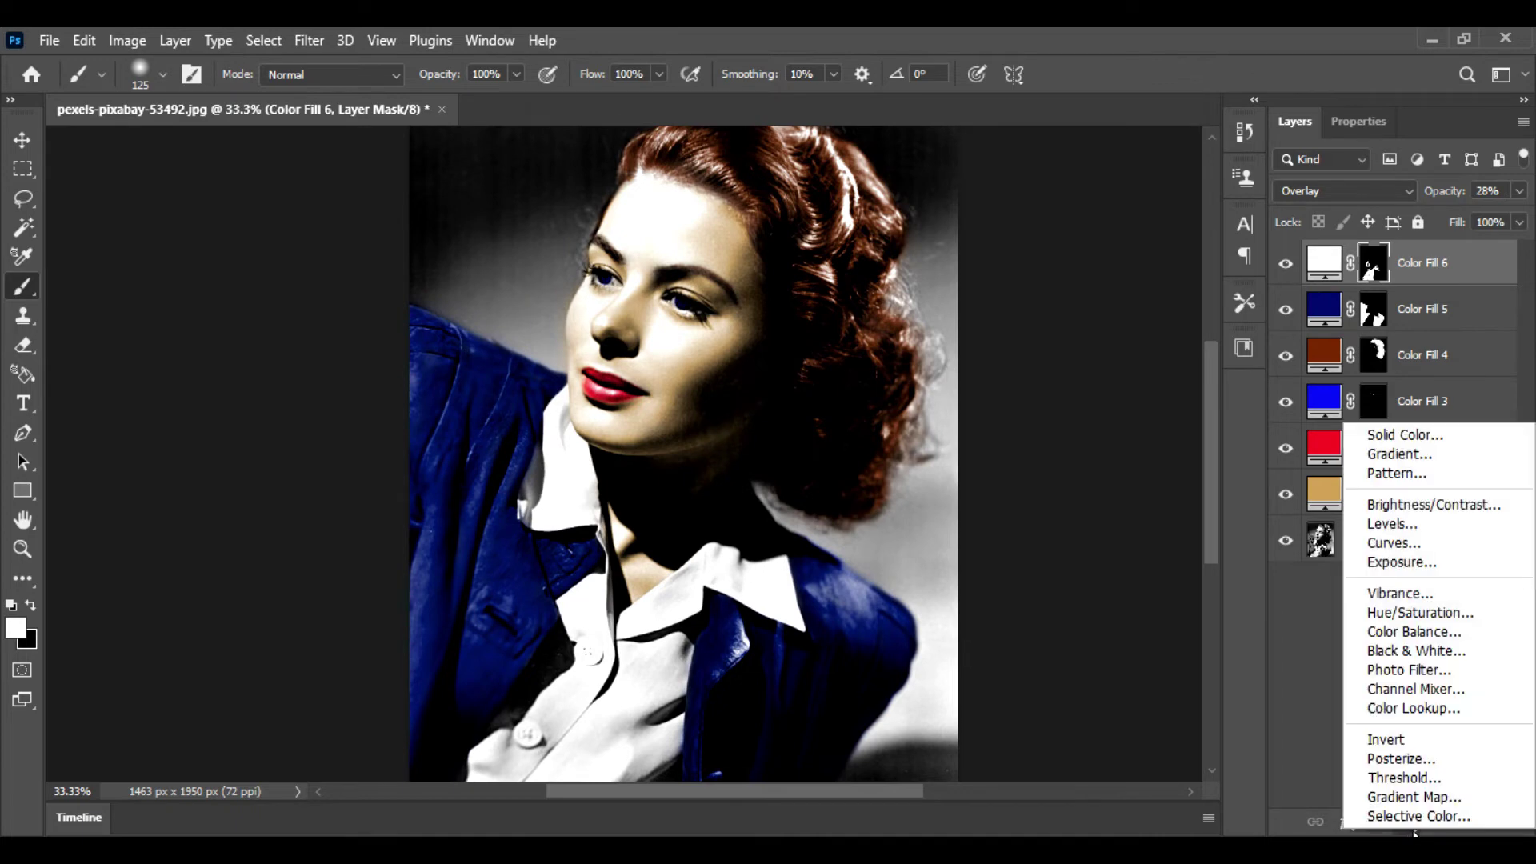
click(1462, 431)
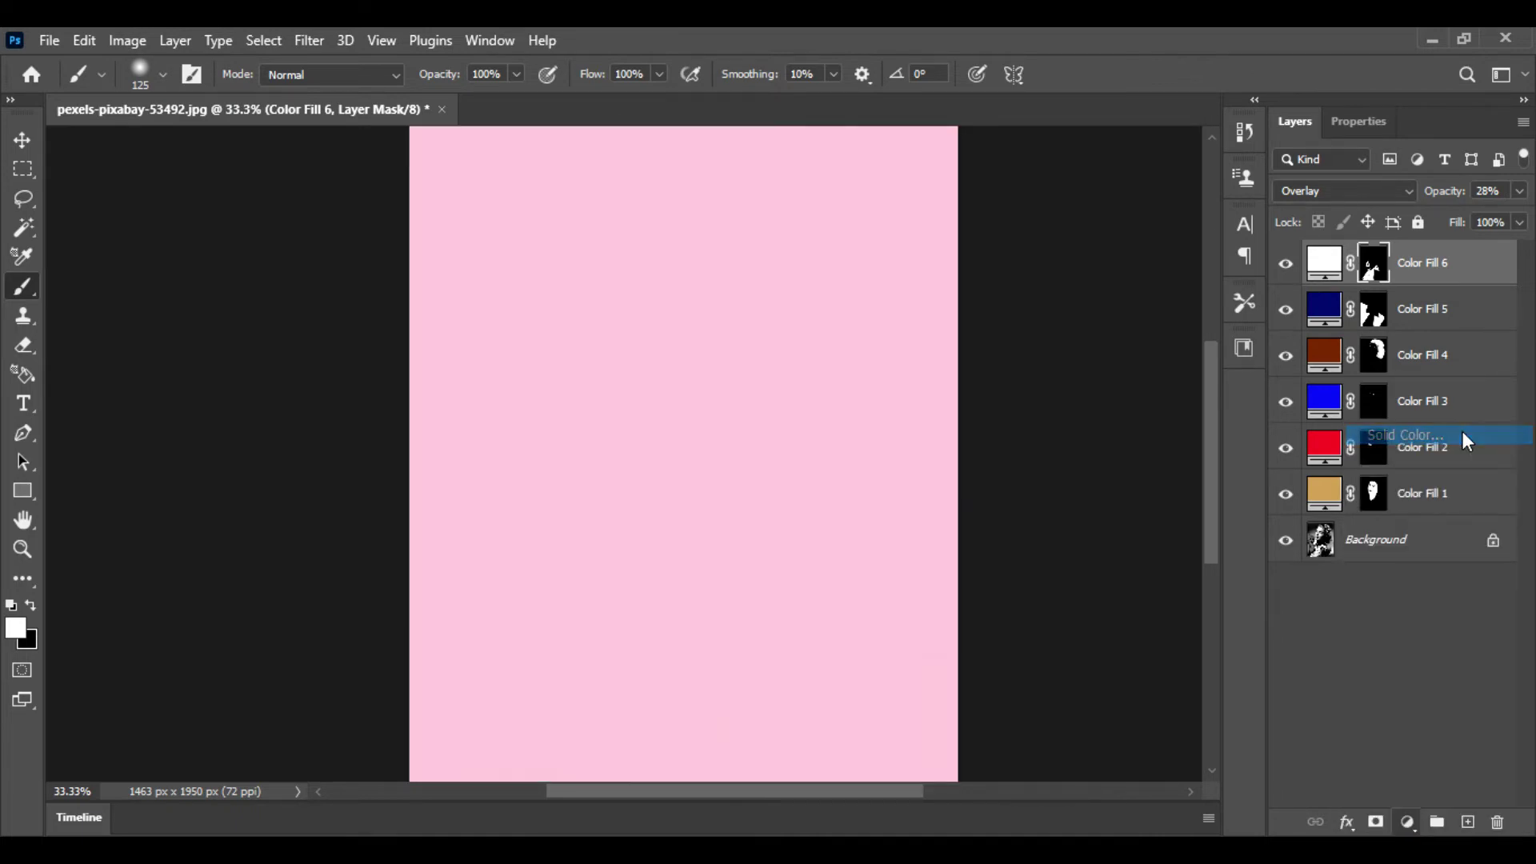
click(1259, 391)
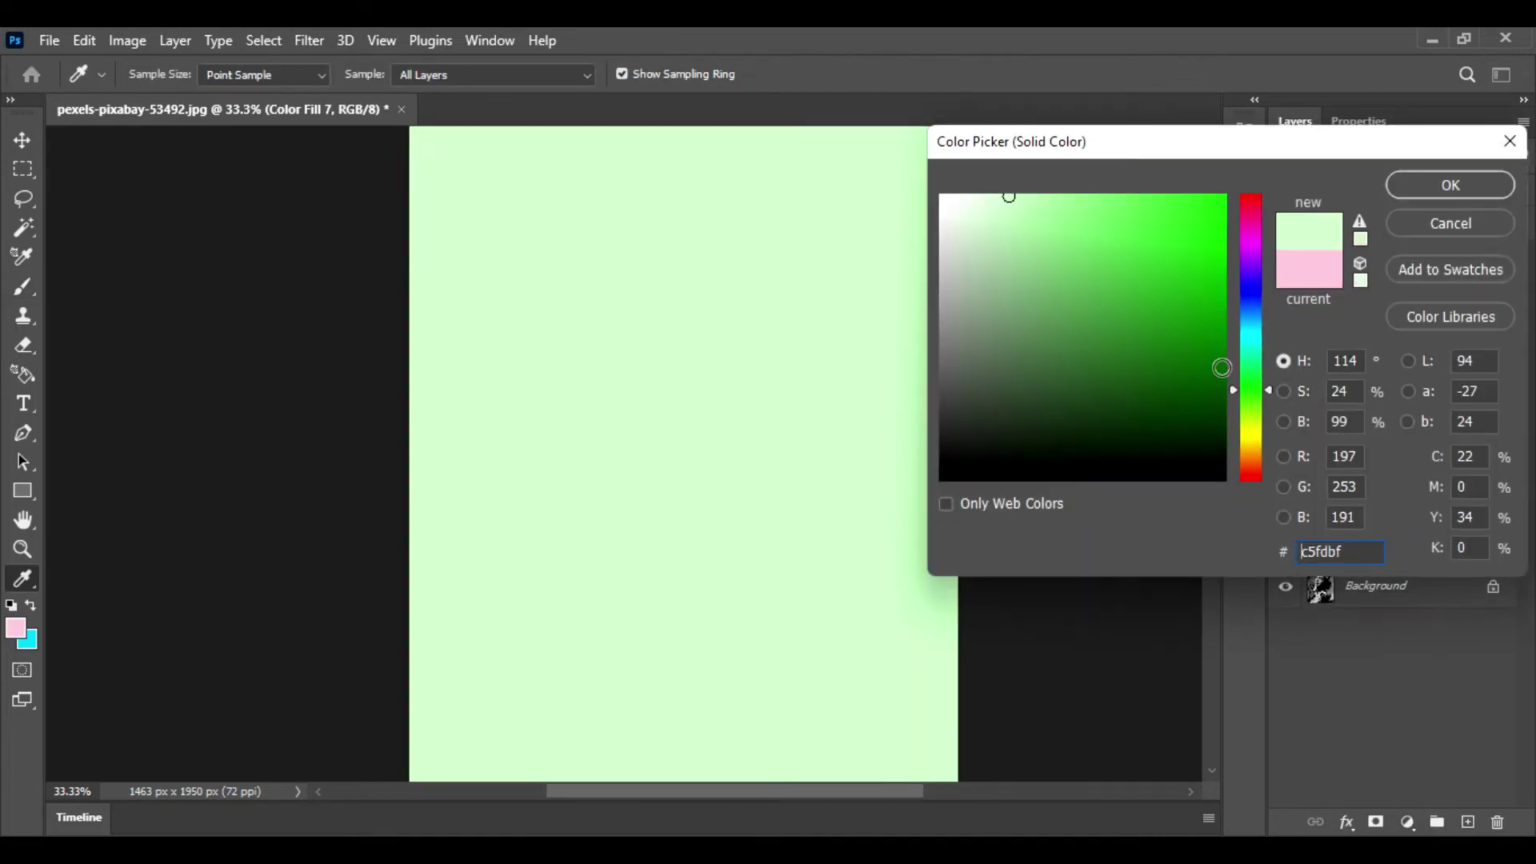
click(1220, 366)
click(1221, 395)
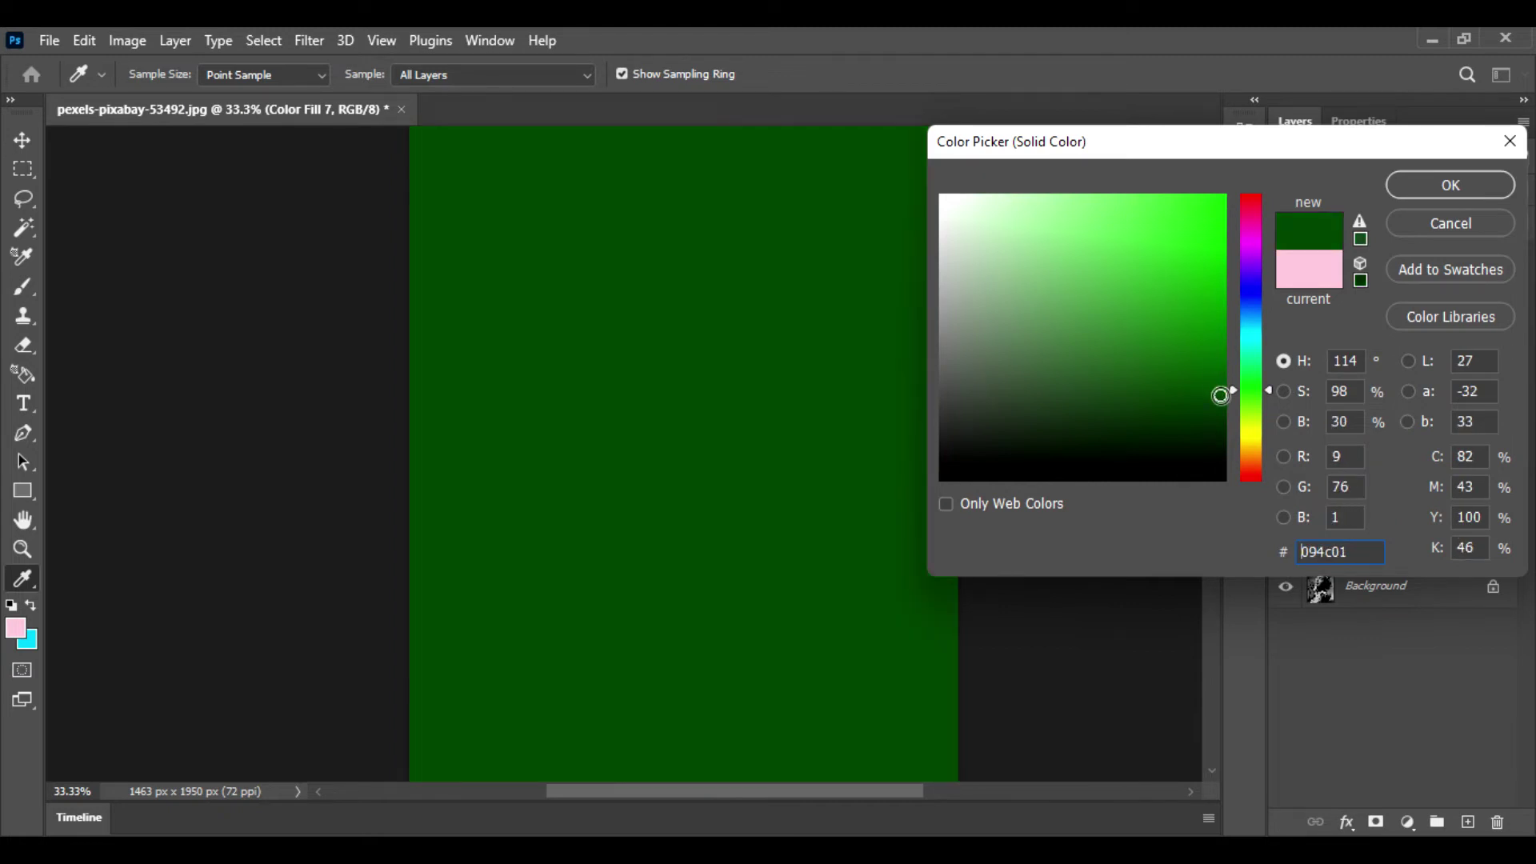
click(1481, 192)
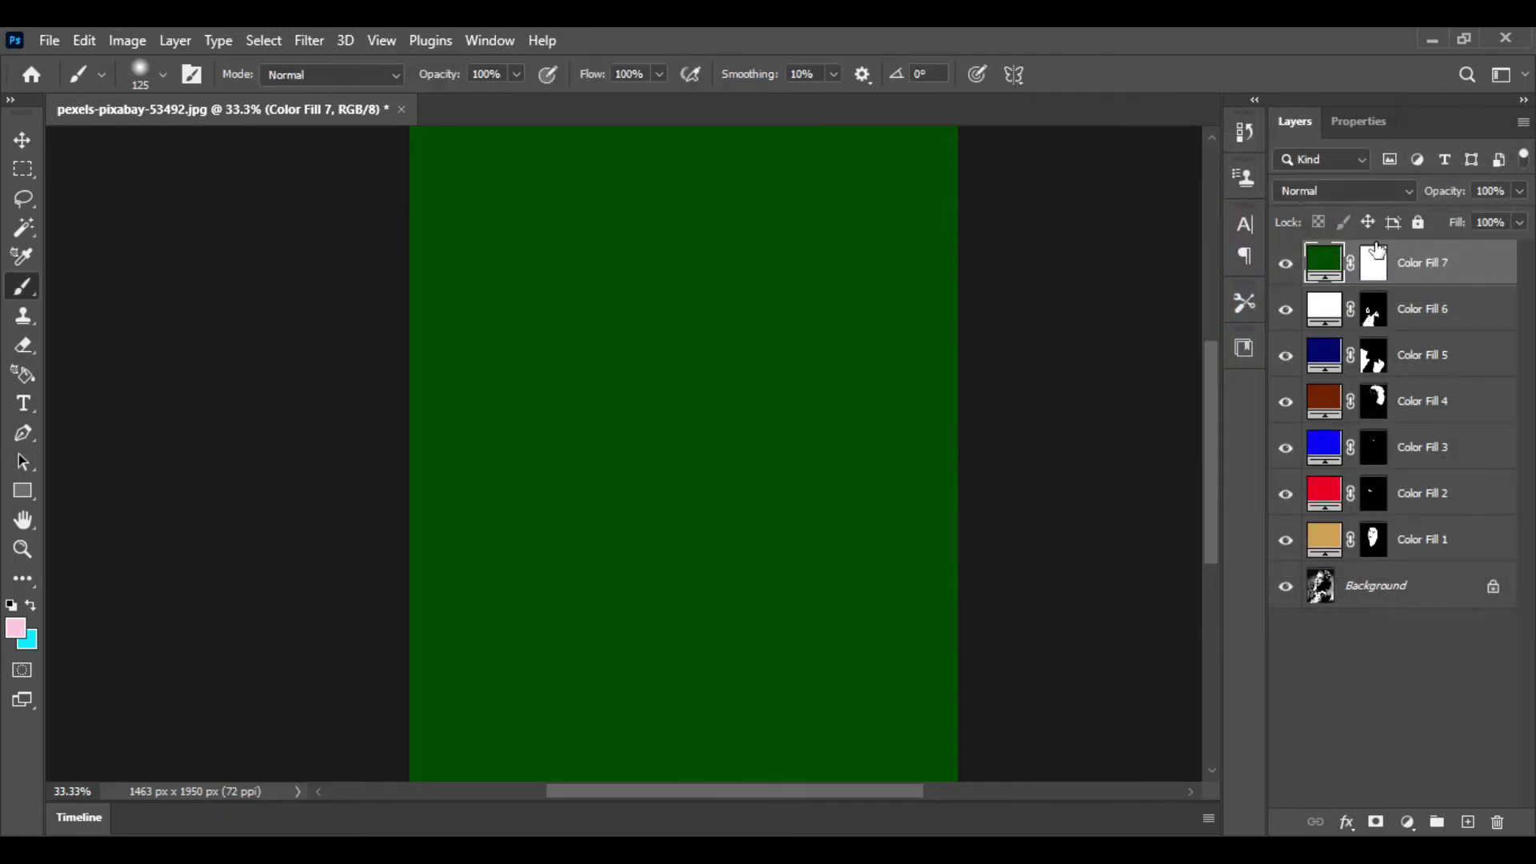
Set the green fill layer's blend mode to Overlay and invert its mask to black
click(1356, 193)
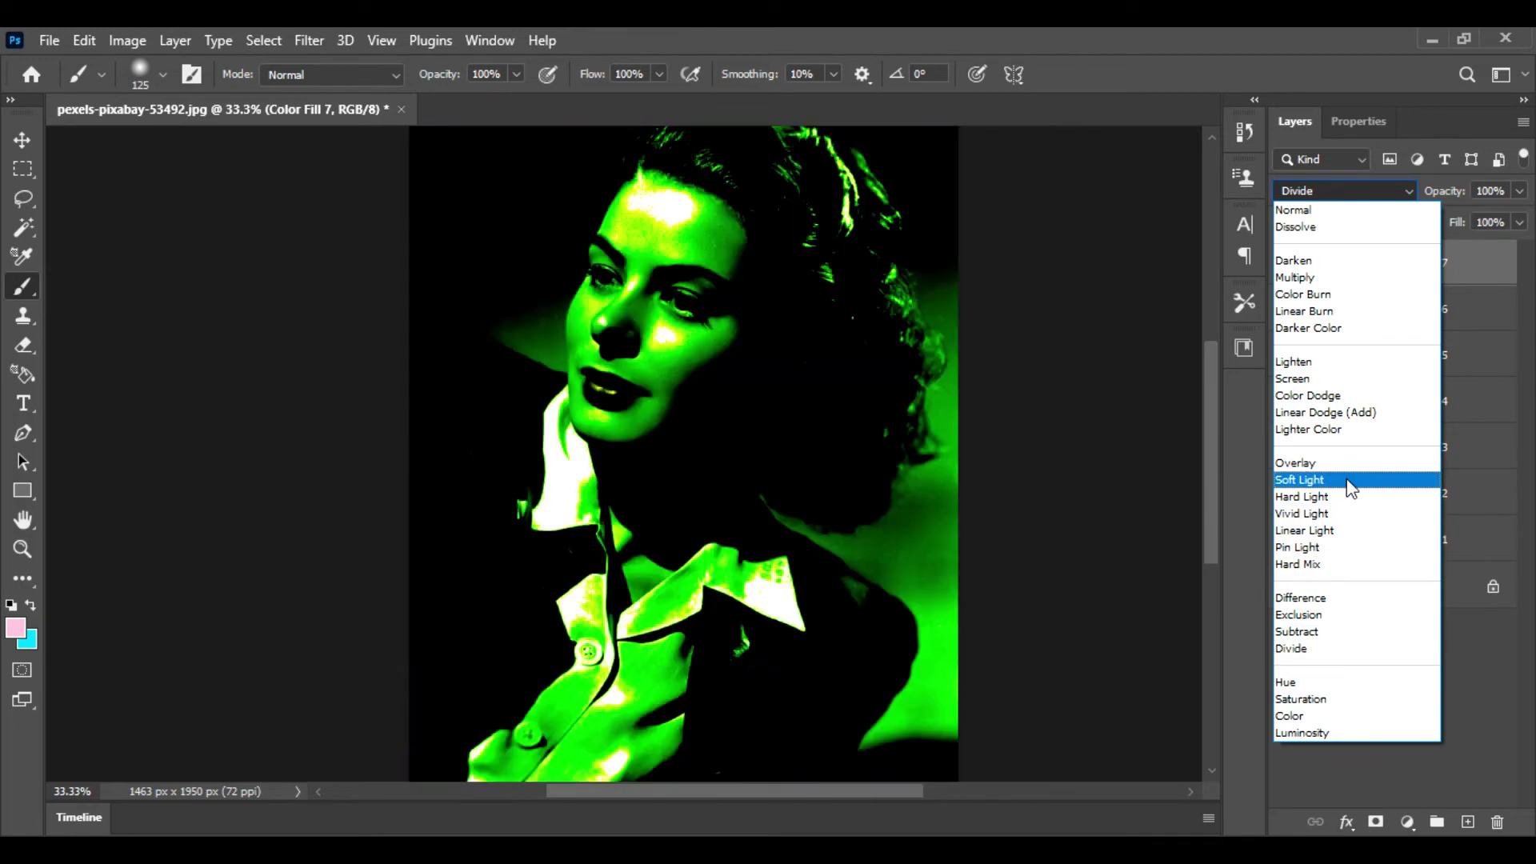
click(1348, 466)
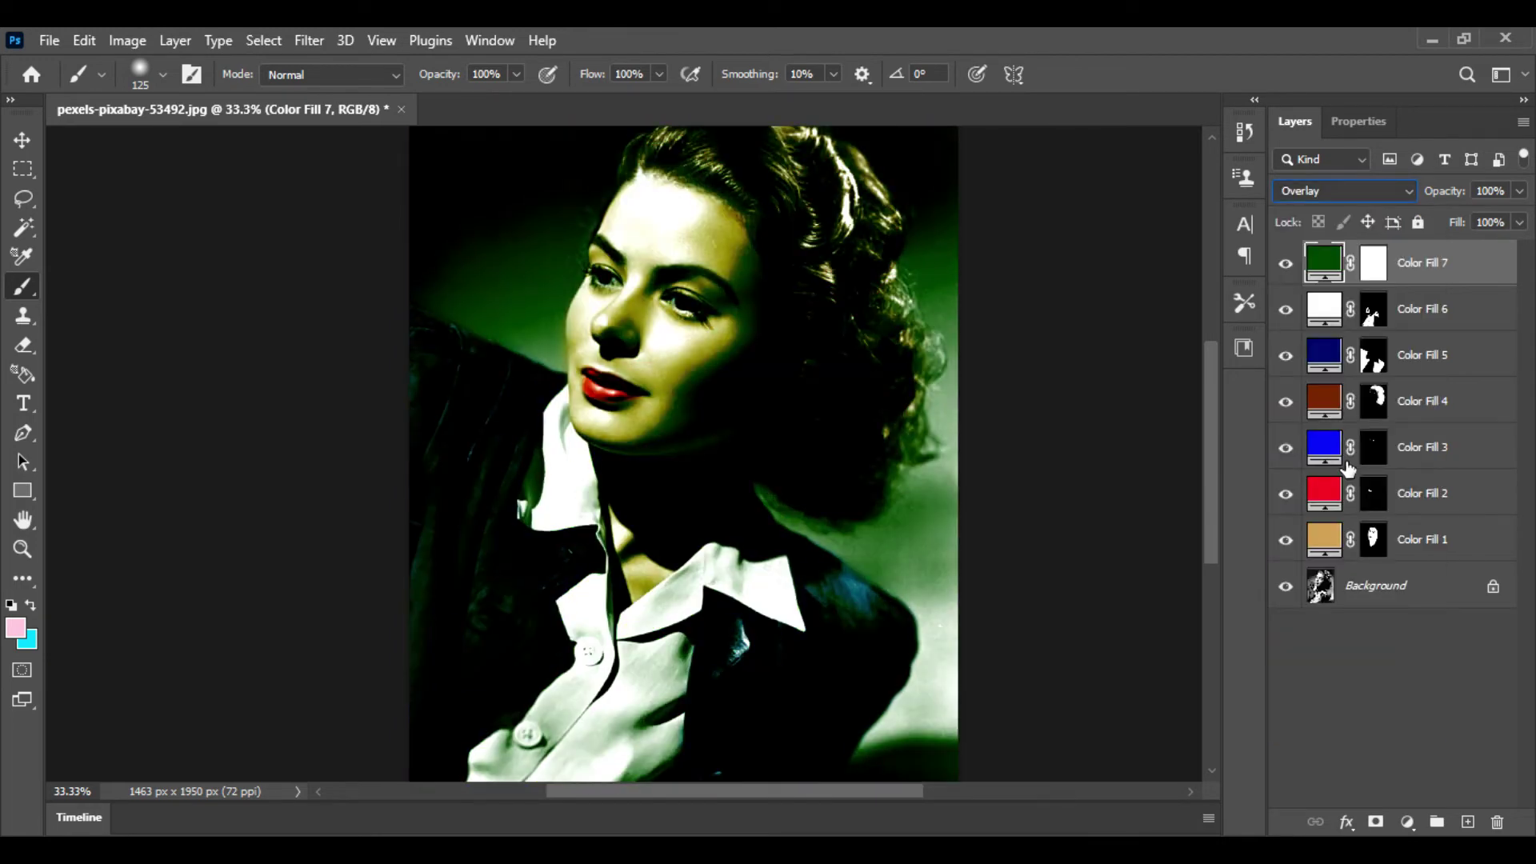
click(1374, 275)
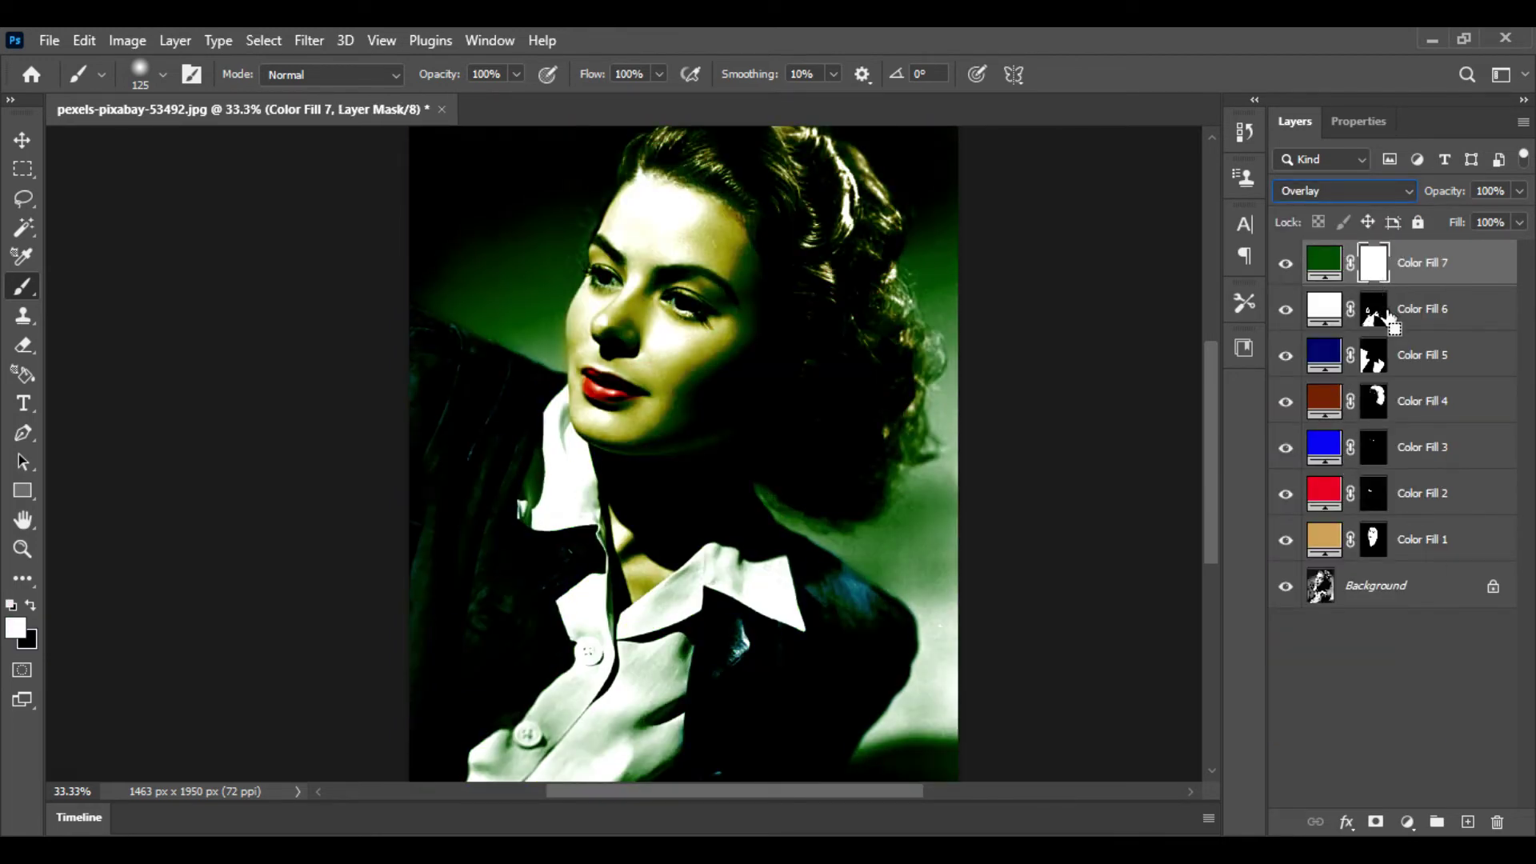
key(ctrl+i)
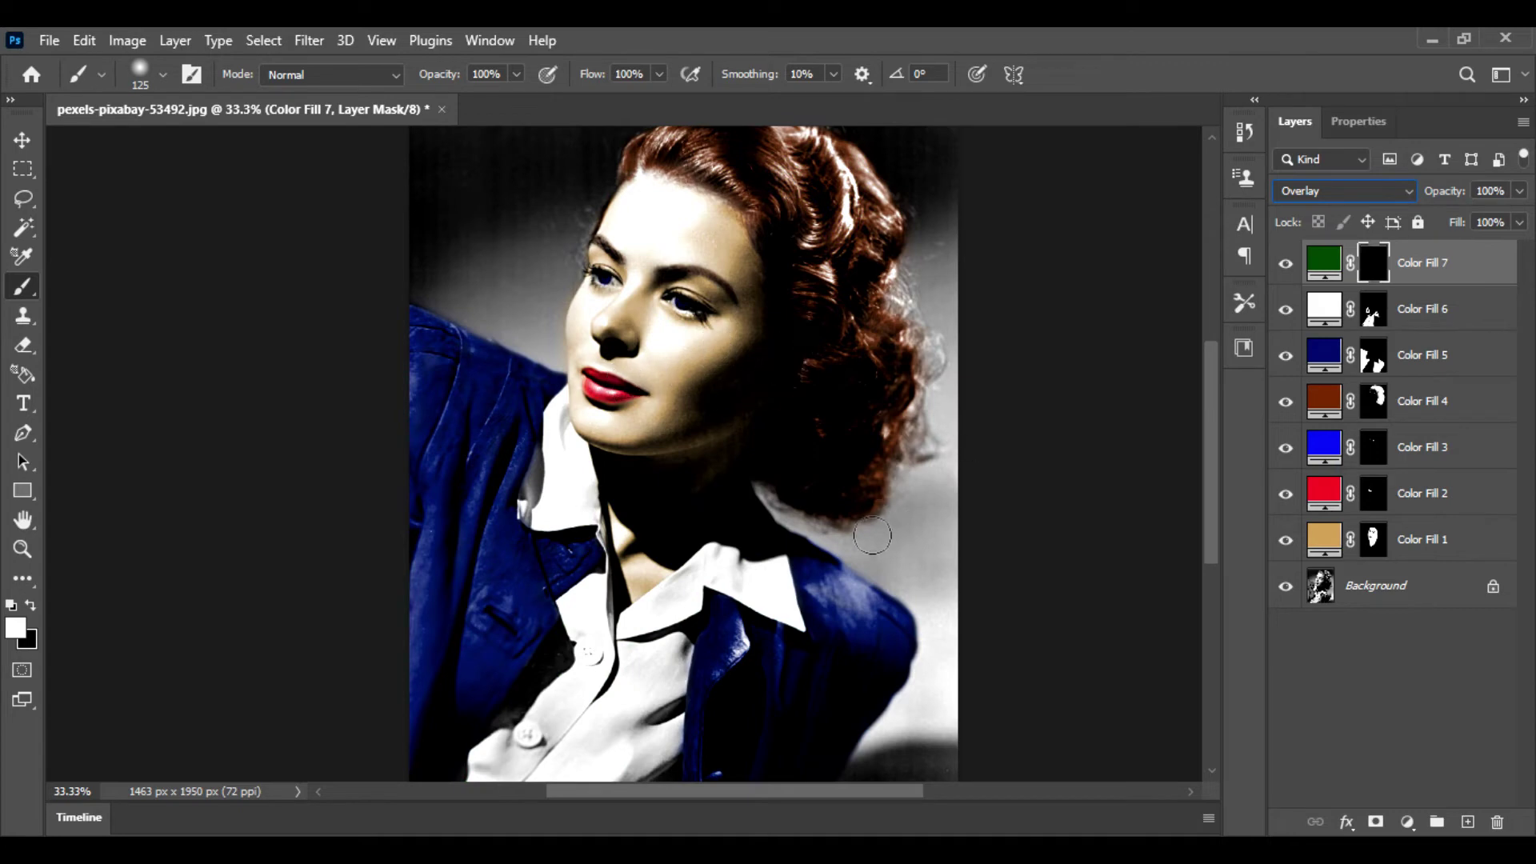
Paint the background beside the jacket shoulder and under the hair on the green layer's mask, reducing the brush from 125 px for the narrow gap
drag(947, 624, 932, 748)
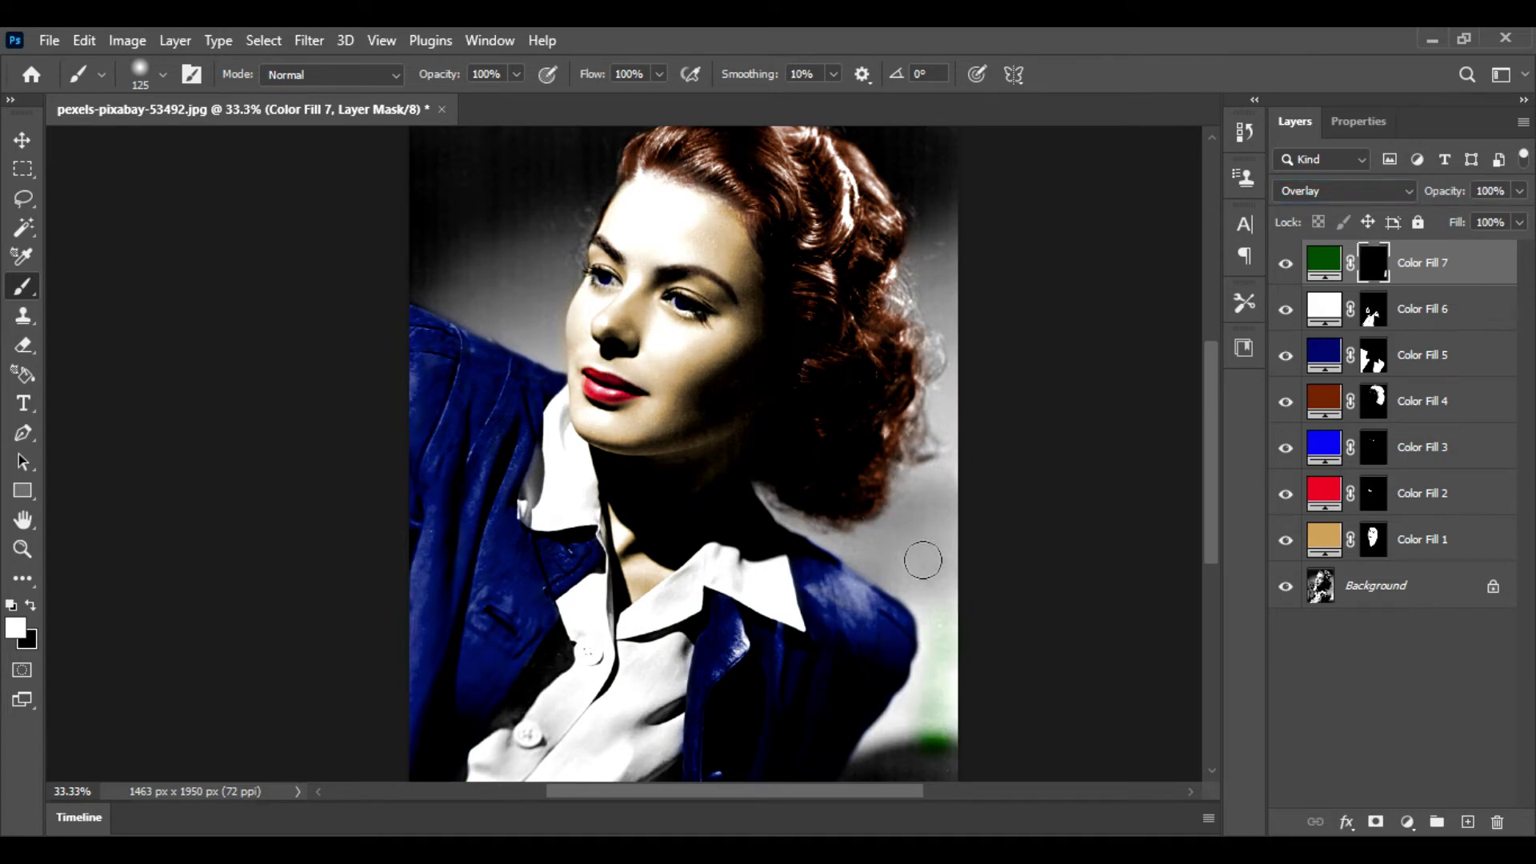
scroll(922, 560, down, 2)
mouse_move(933, 541)
mouse_down()
mouse_move(833, 740)
mouse_move(901, 739)
mouse_move(957, 647)
mouse_move(902, 651)
mouse_move(899, 716)
mouse_up()
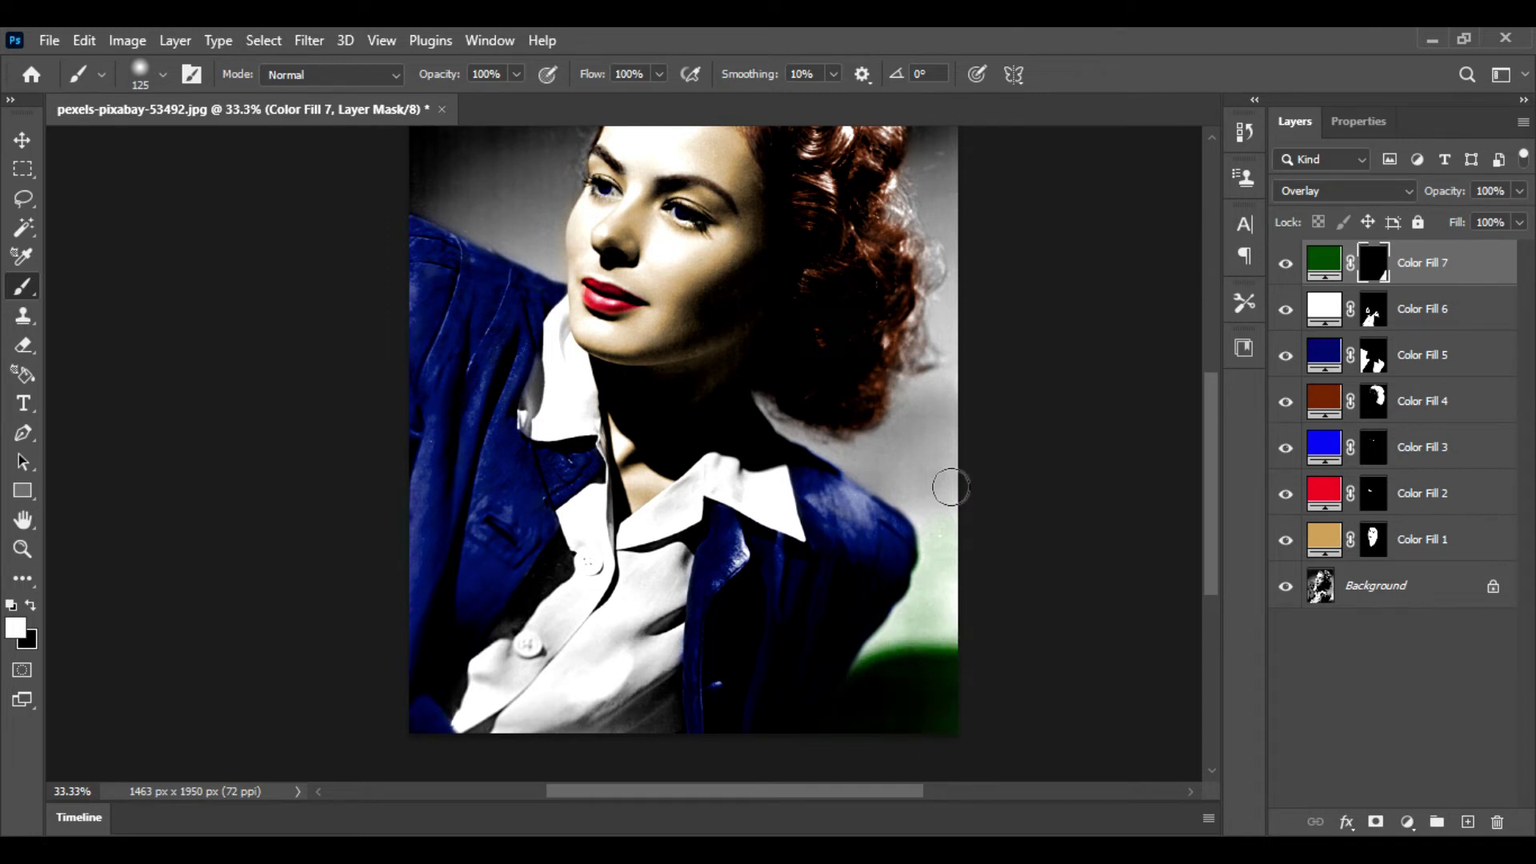
mouse_move(951, 487)
mouse_down()
mouse_move(946, 381)
mouse_move(920, 388)
mouse_move(890, 443)
mouse_move(848, 455)
mouse_move(913, 469)
mouse_up()
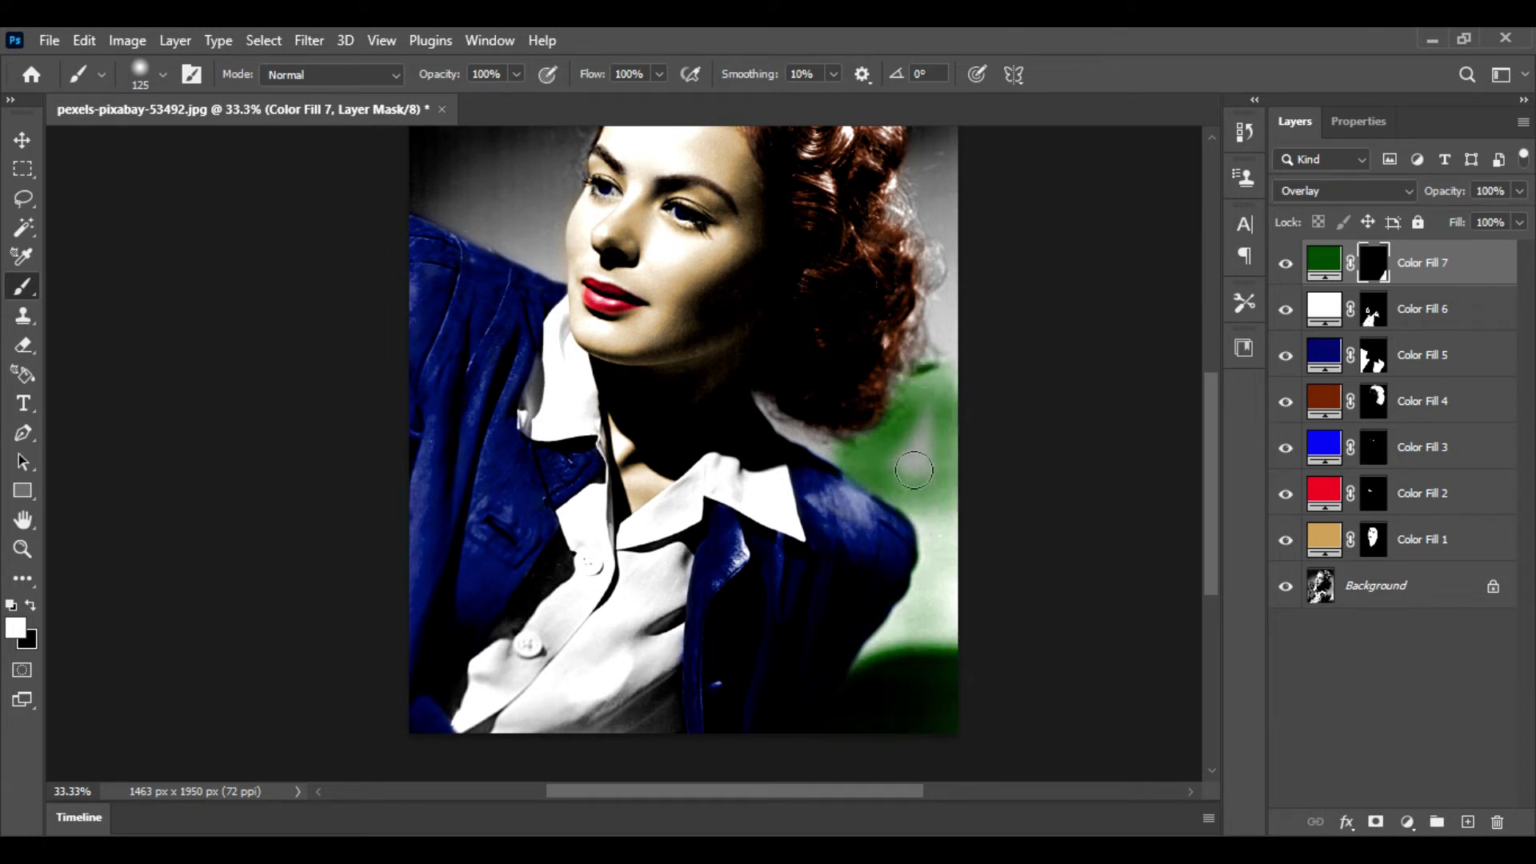
key(bracketleft)
key(bracketleft)
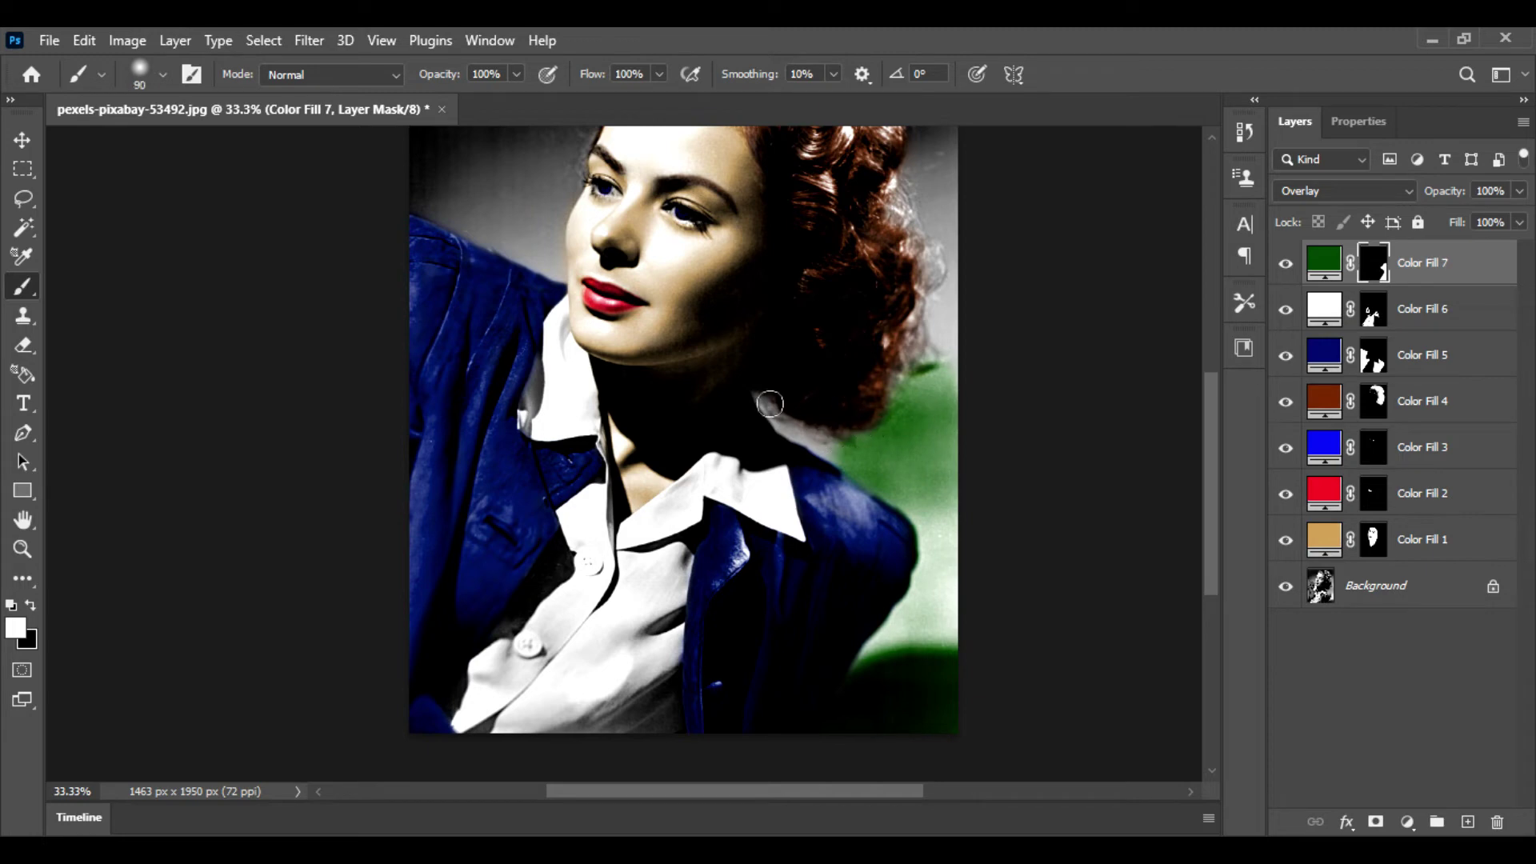
mouse_move(780, 404)
mouse_down()
mouse_move(775, 421)
mouse_move(833, 438)
mouse_up()
Paint the background along the curls at 22% brush opacity and the strip out to the image edge at 100% on the green layer's mask
scroll(999, 458, up, 3)
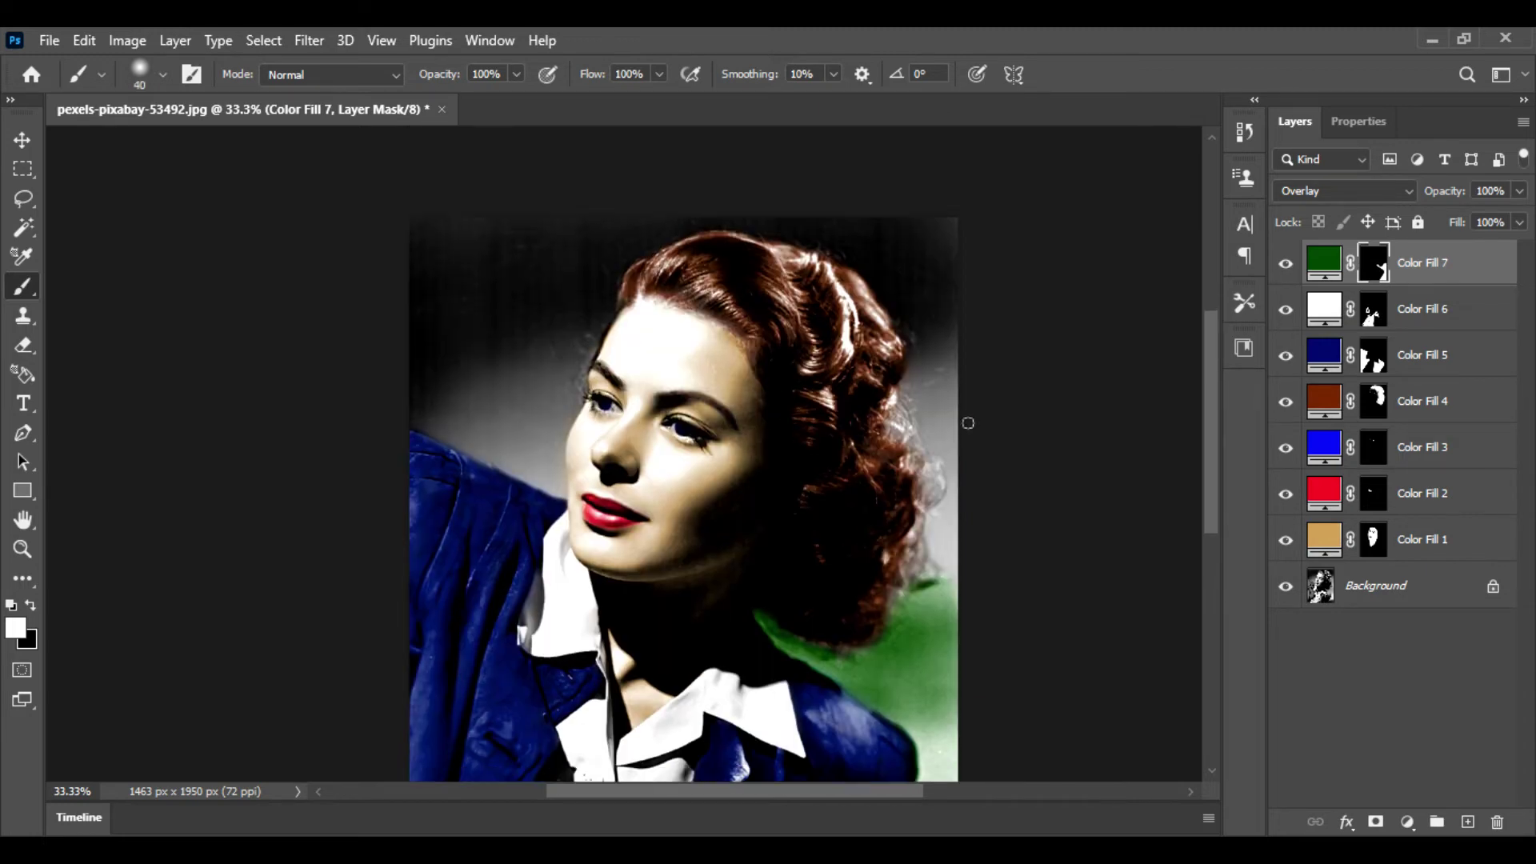
key(bracketright)
click(516, 74)
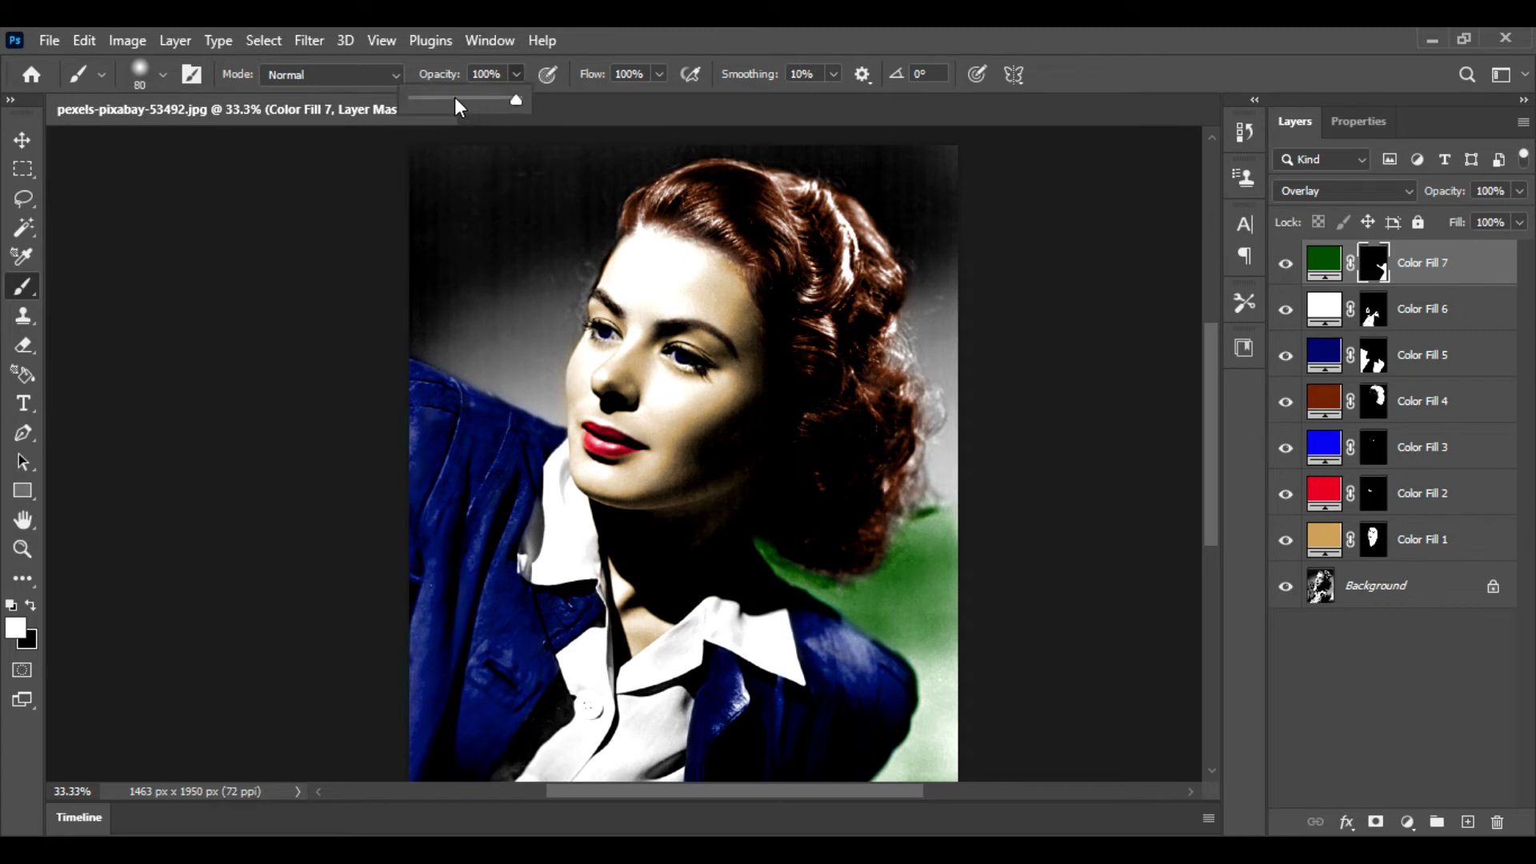
mouse_move(913, 314)
mouse_down()
mouse_move(909, 352)
mouse_move(941, 411)
mouse_move(910, 520)
mouse_move(910, 360)
mouse_up()
click(516, 74)
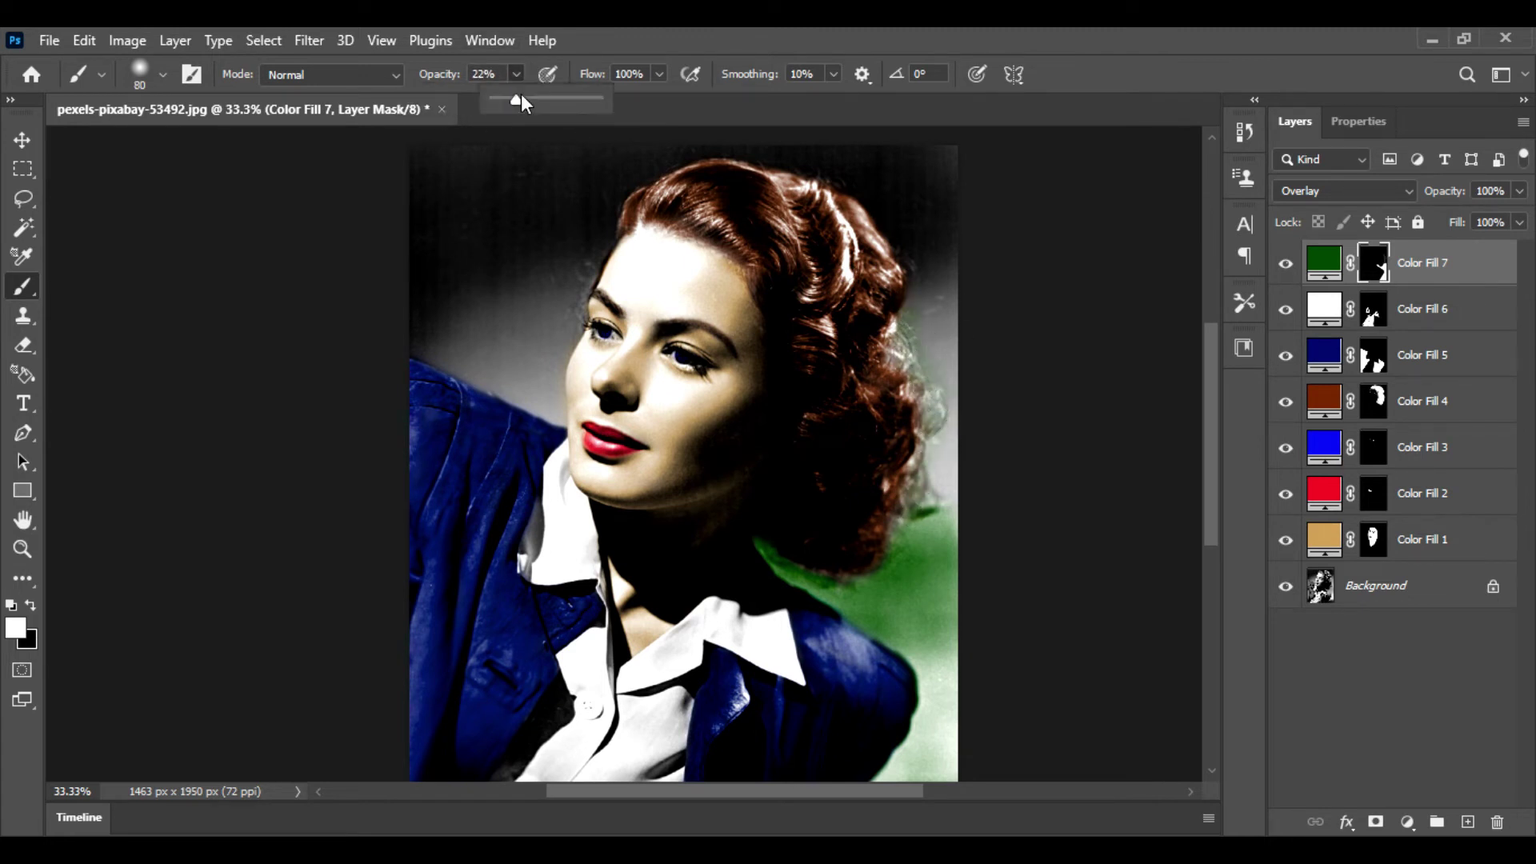
mouse_move(948, 282)
mouse_down()
mouse_move(962, 376)
mouse_move(942, 502)
mouse_move(945, 417)
mouse_move(911, 296)
mouse_move(929, 274)
mouse_move(949, 362)
mouse_up()
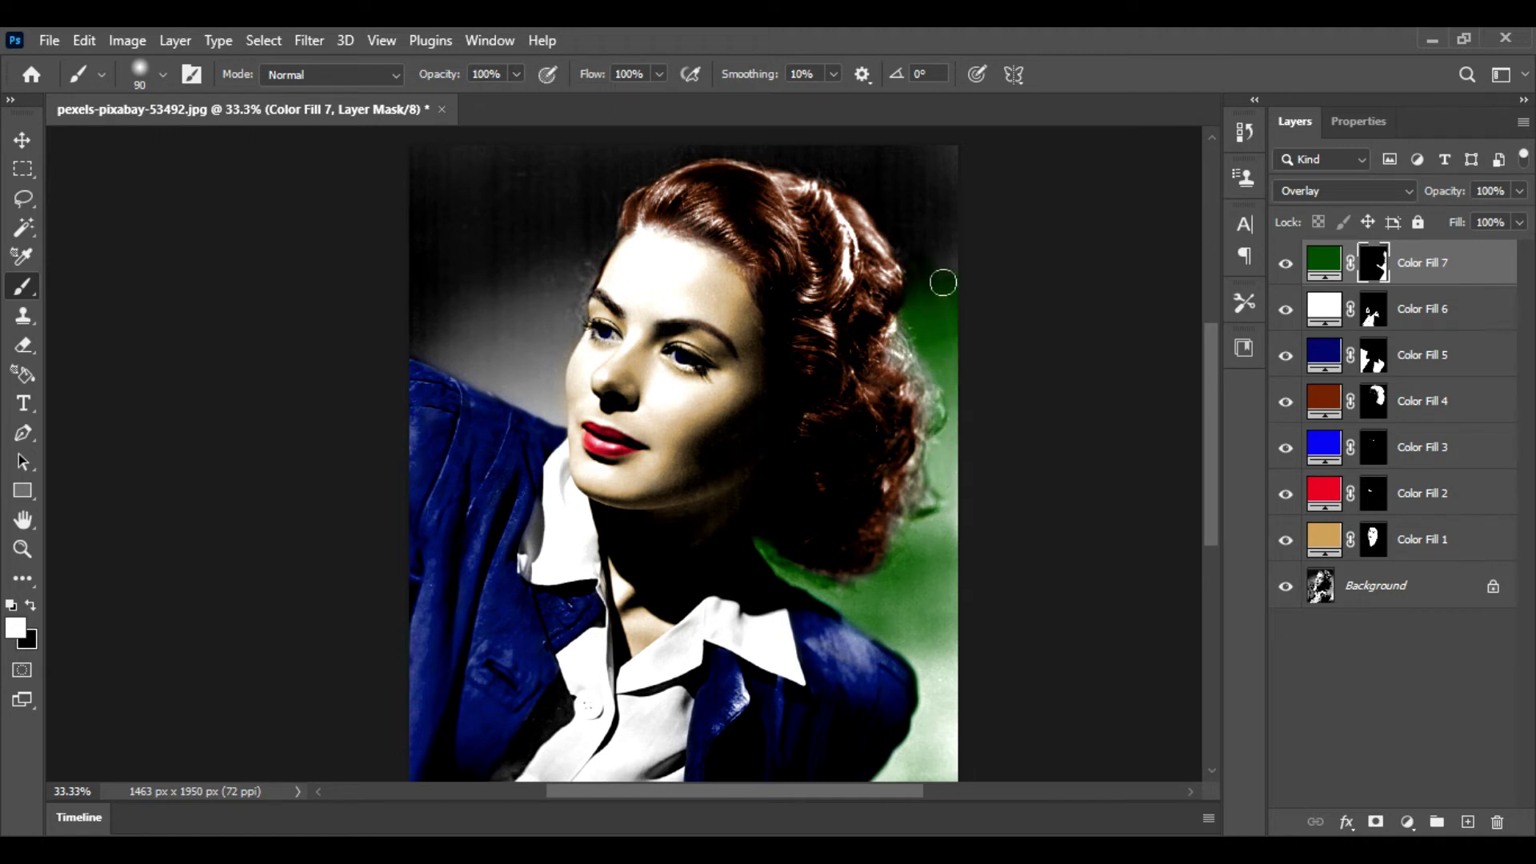
Paint the broad background areas above and beside the head on the green layer's mask with a 300 px brush
key(bracketright)
key(bracketright)
key(bracketright)
key(bracketright)
key(bracketright)
key(bracketright)
key(bracketright)
key(bracketright)
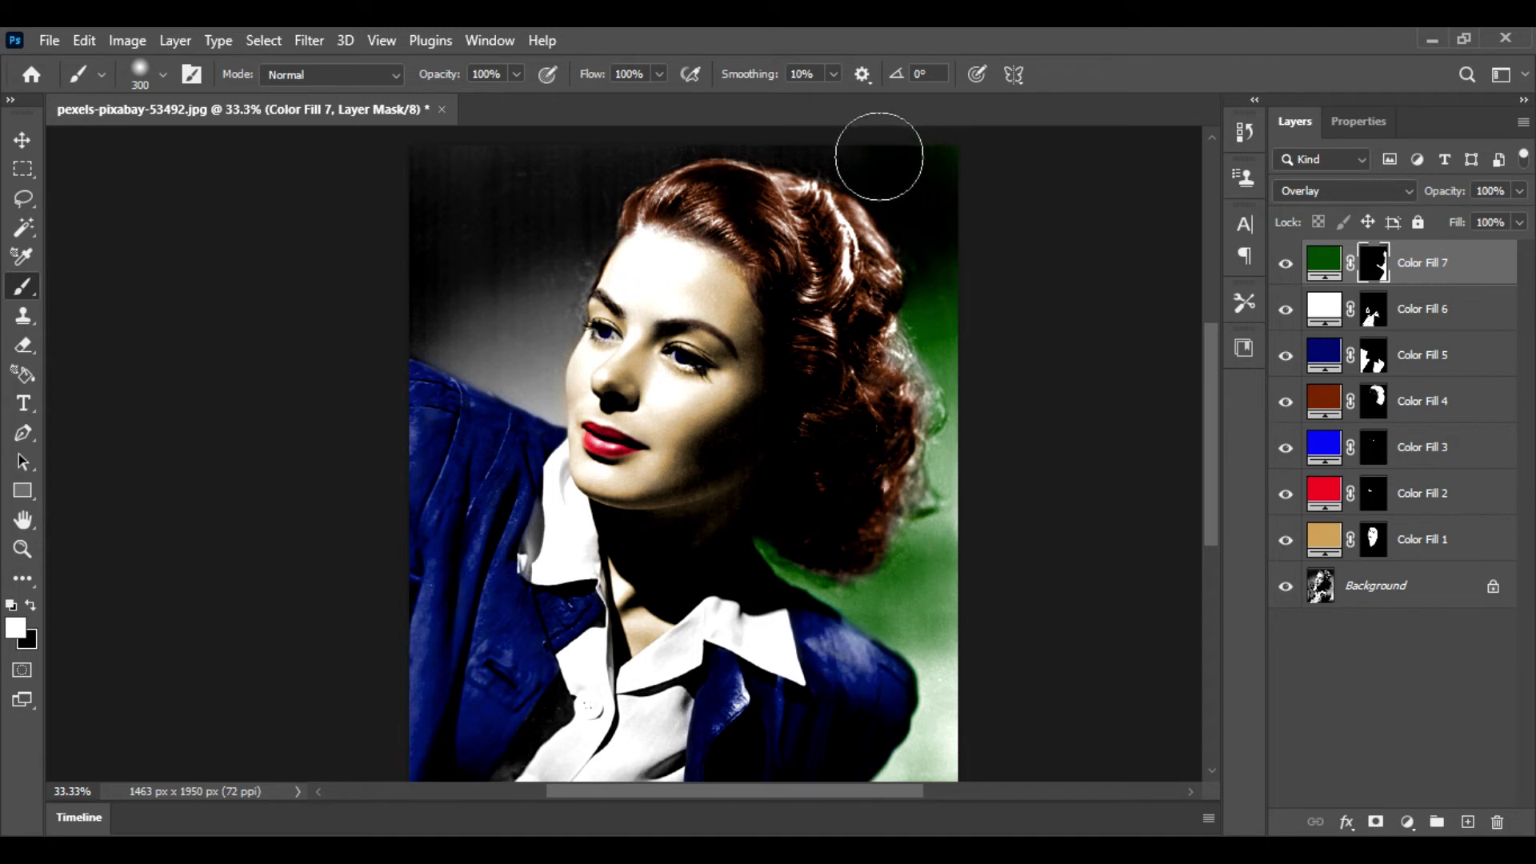
mouse_move(439, 151)
mouse_down()
mouse_move(577, 166)
mouse_move(538, 265)
mouse_move(418, 228)
mouse_move(439, 313)
mouse_move(508, 300)
mouse_move(533, 236)
mouse_move(604, 147)
mouse_move(668, 131)
mouse_up()
Paint the remaining background around the hairline, face and raised shoulder on the green layer's mask, reducing the brush to 100 and 50 px
key(bracketleft)
key(bracketleft)
key(bracketleft)
key(bracketleft)
key(bracketleft)
key(bracketleft)
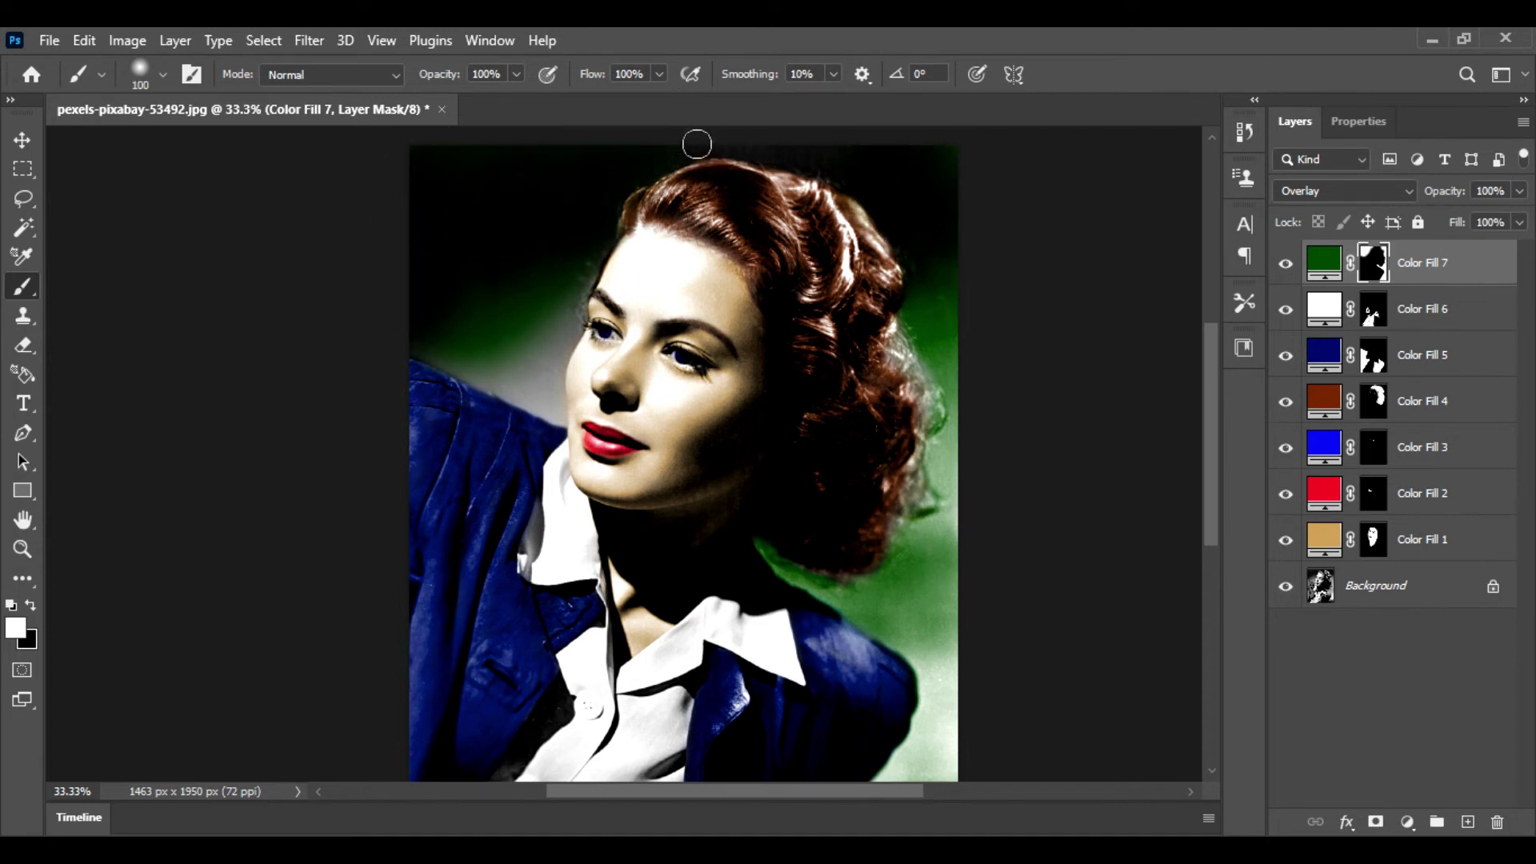
mouse_move(552, 310)
mouse_down()
mouse_move(552, 382)
mouse_move(546, 310)
mouse_move(458, 363)
mouse_move(420, 346)
mouse_move(522, 391)
mouse_move(539, 381)
mouse_move(508, 394)
mouse_move(560, 422)
mouse_move(558, 381)
mouse_up()
key(bracketleft)
key(bracketleft)
key(bracketleft)
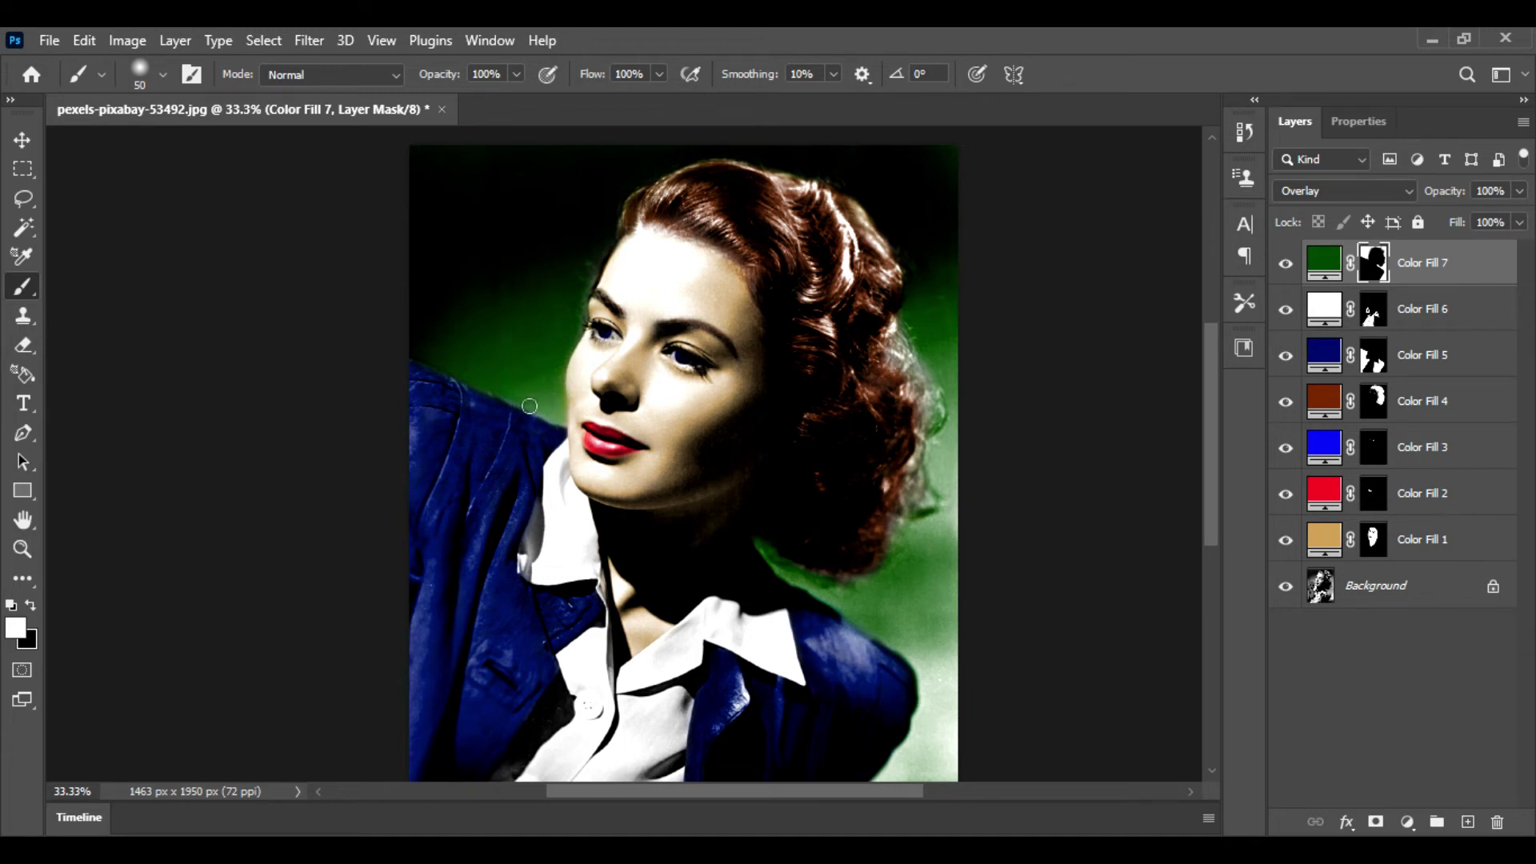
Lower the green background layer's opacity to 54%
key(ctrl+minus)
key(ctrl+minus)
click(1519, 191)
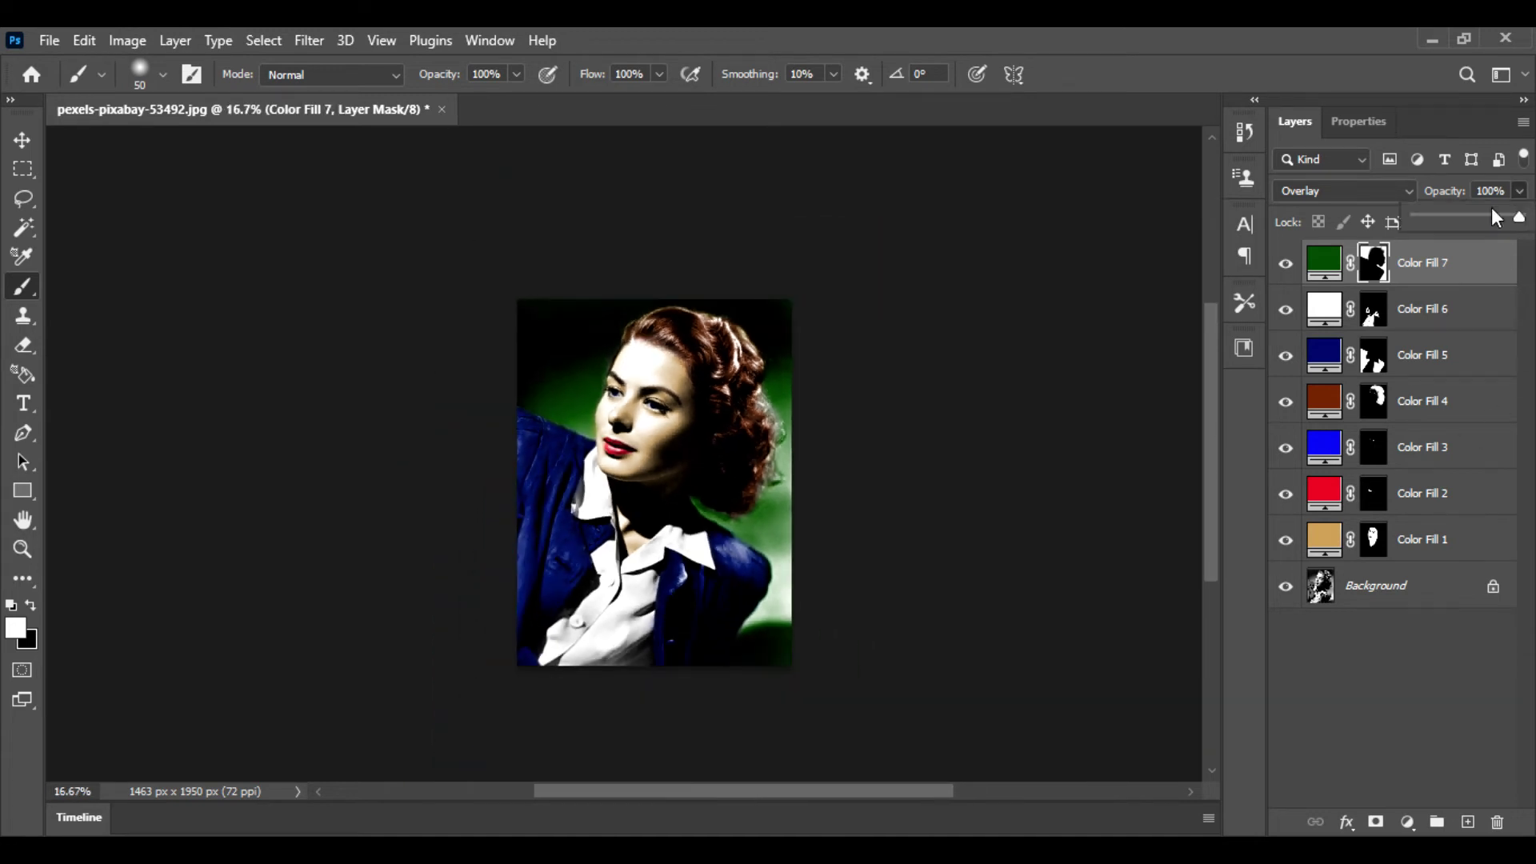
key(ctrl+plus)
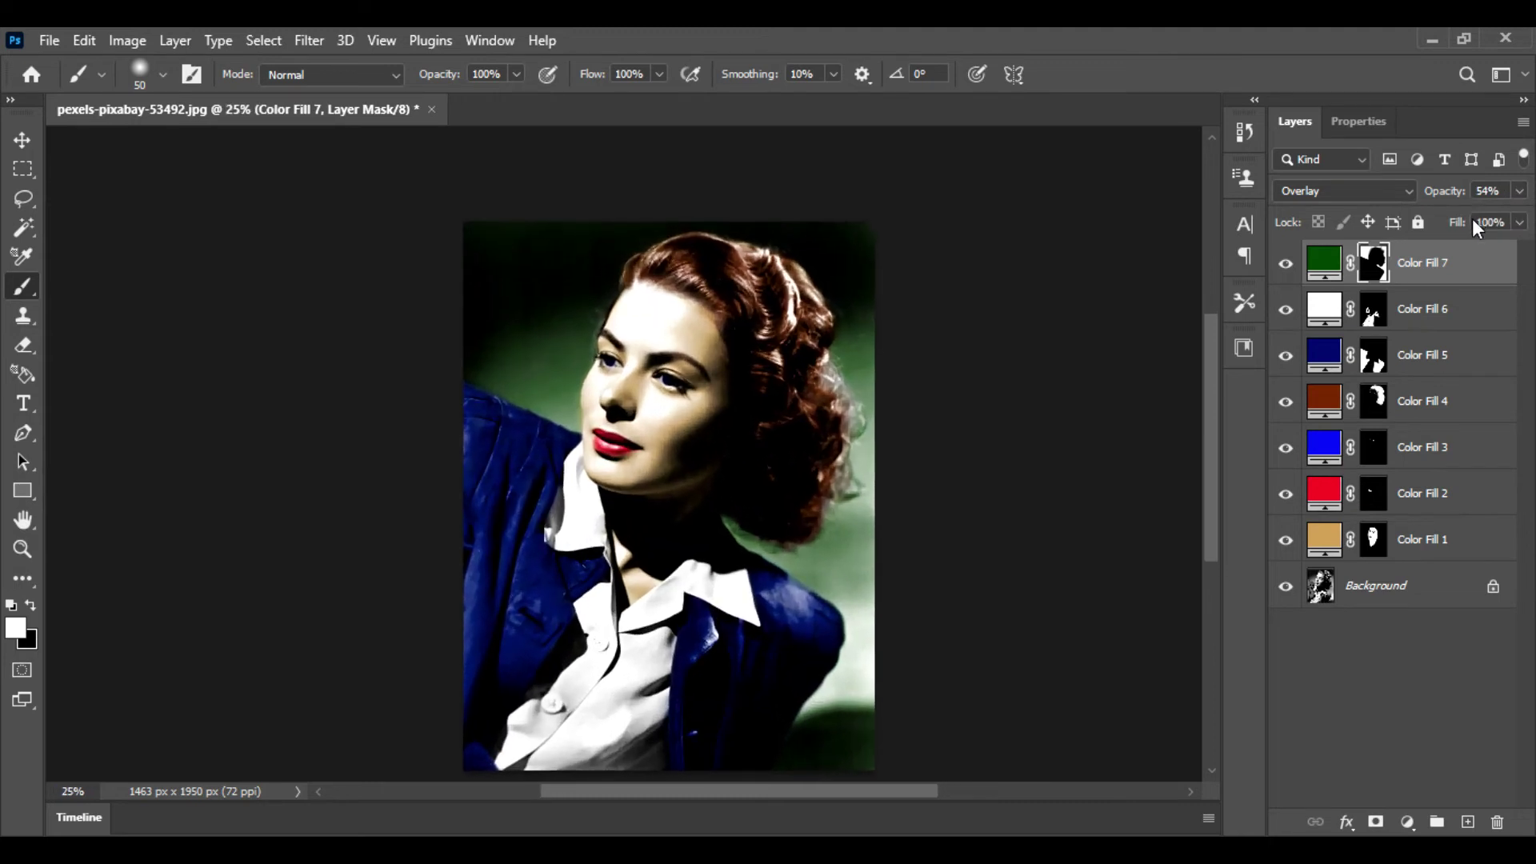
Open the background fill's colour for editing and brighten the green to 28bf18
double_click(1324, 263)
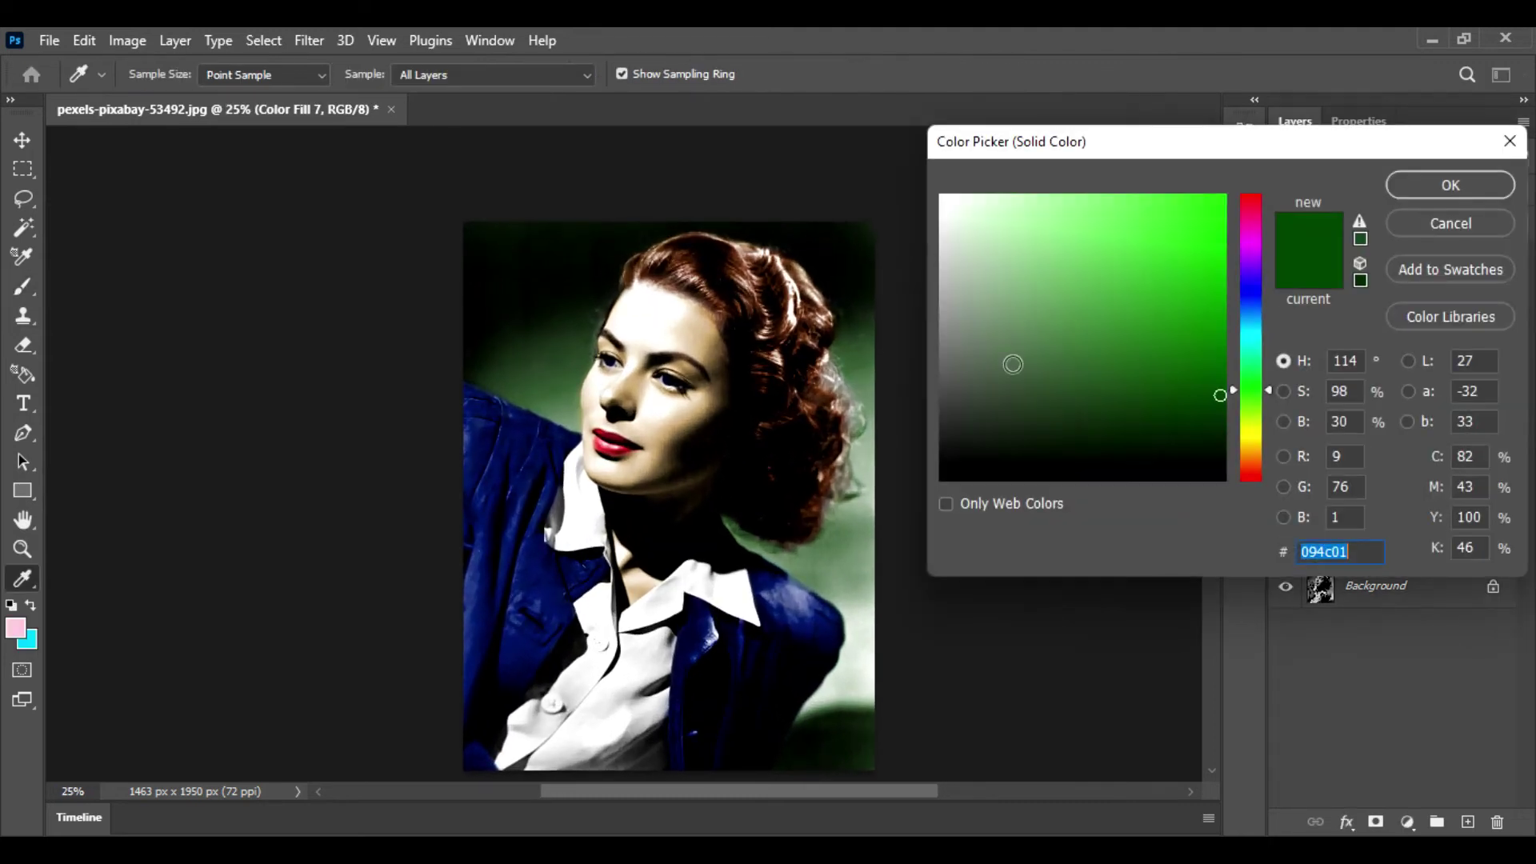
drag(1118, 165, 1206, 133)
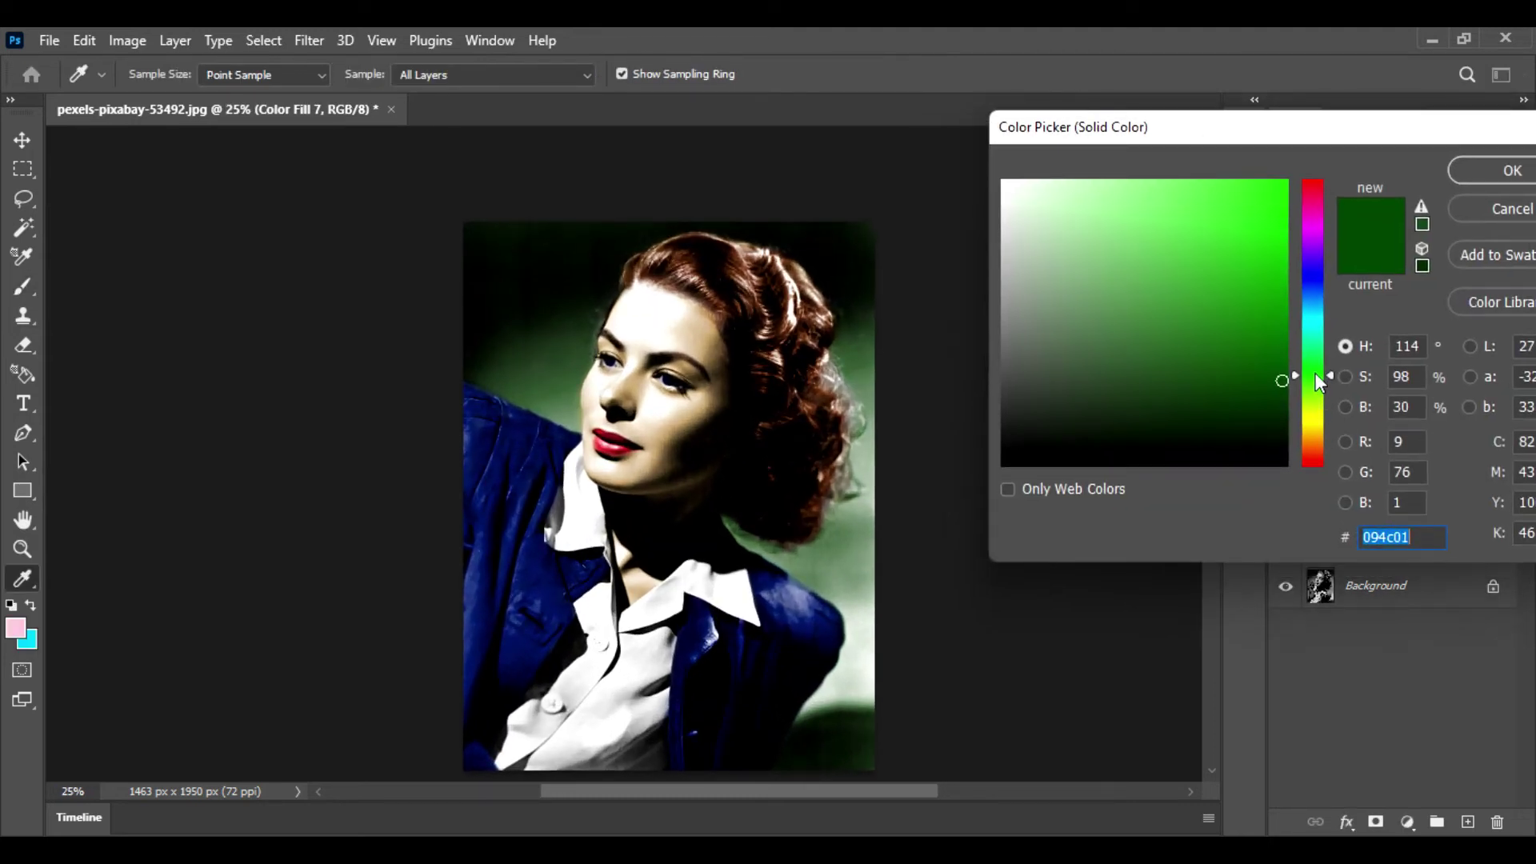
mouse_move(1247, 268)
mouse_down()
mouse_move(1267, 237)
mouse_move(1245, 216)
mouse_up()
drag(1264, 278, 1252, 251)
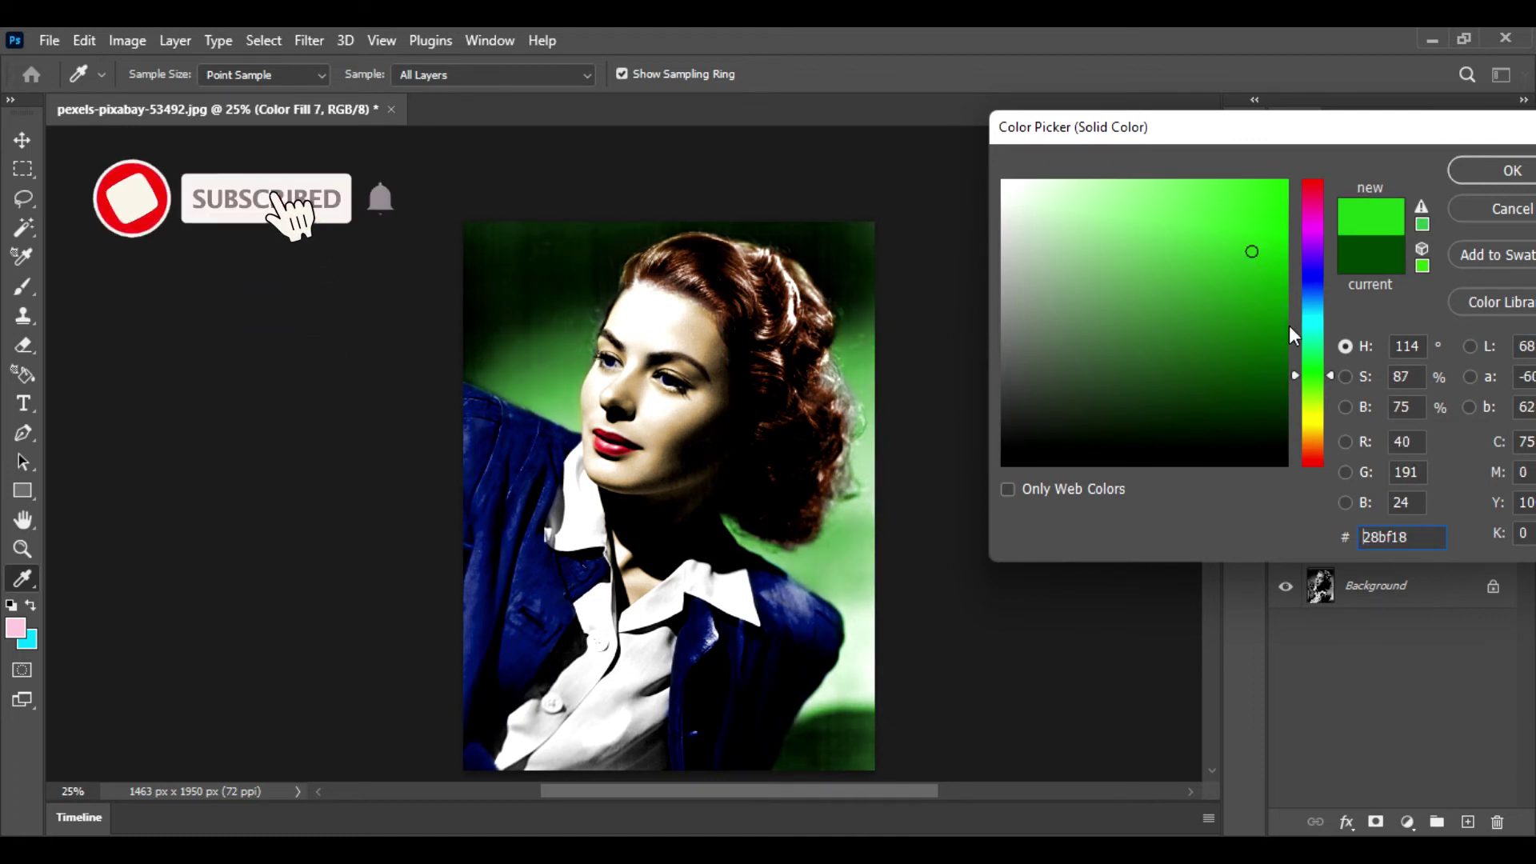
Try teal, blue, gold and magenta hues for the background fill
click(1312, 329)
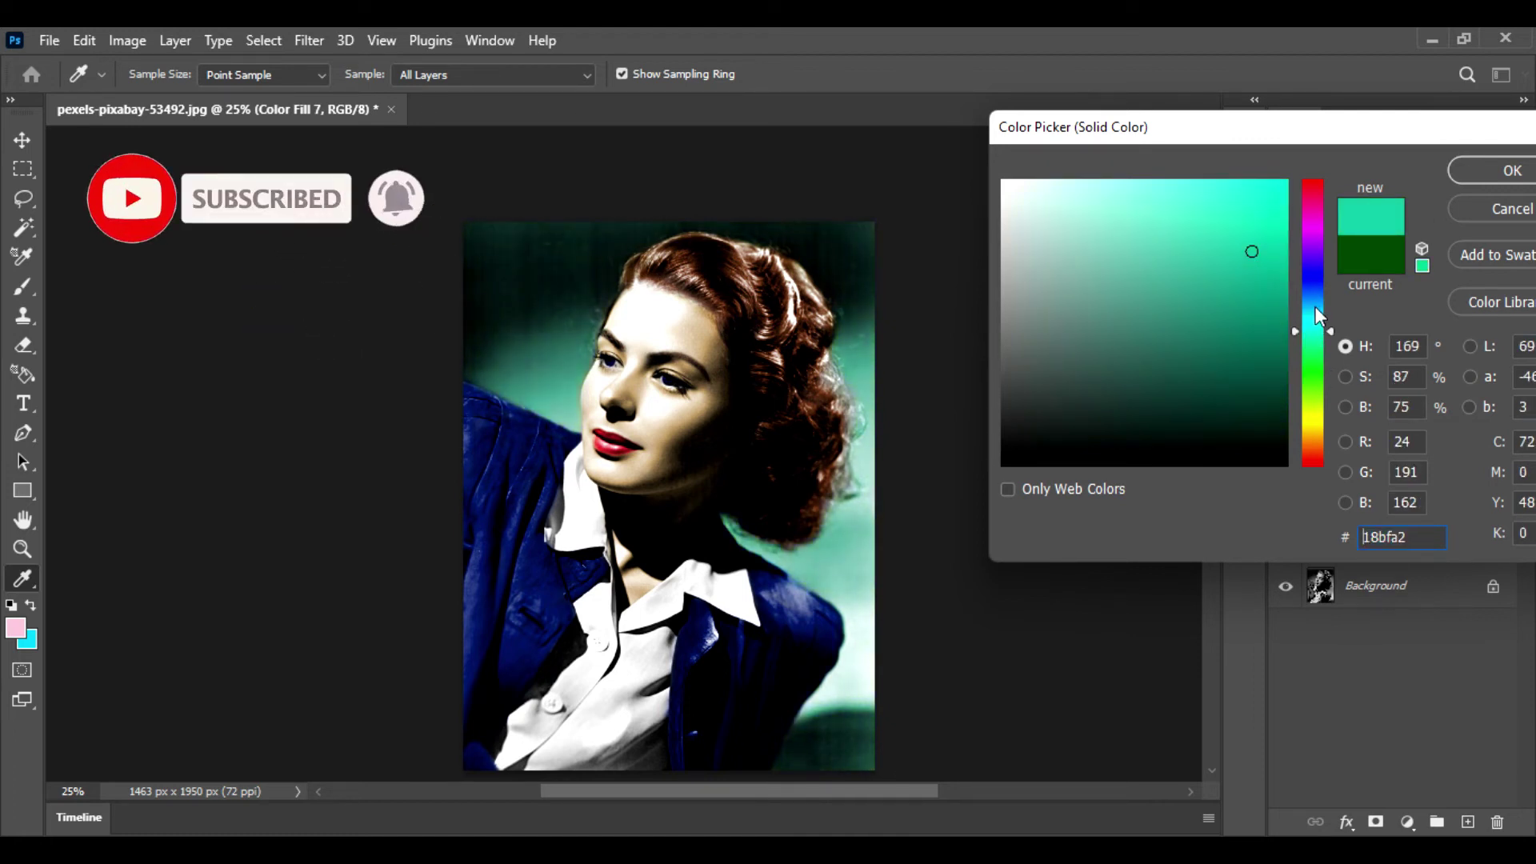
click(1315, 310)
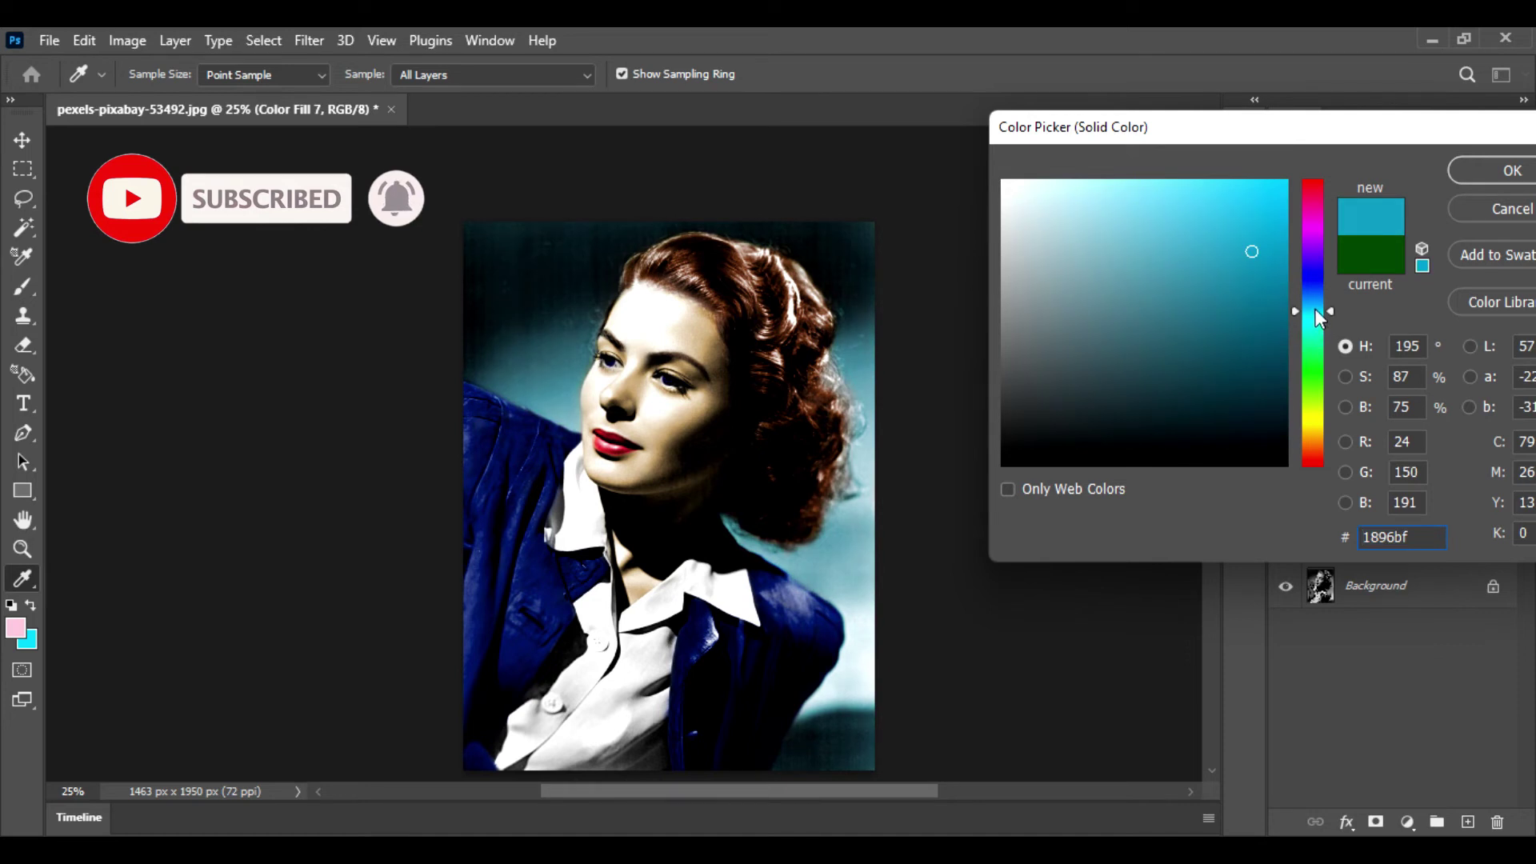
click(1313, 299)
click(1316, 315)
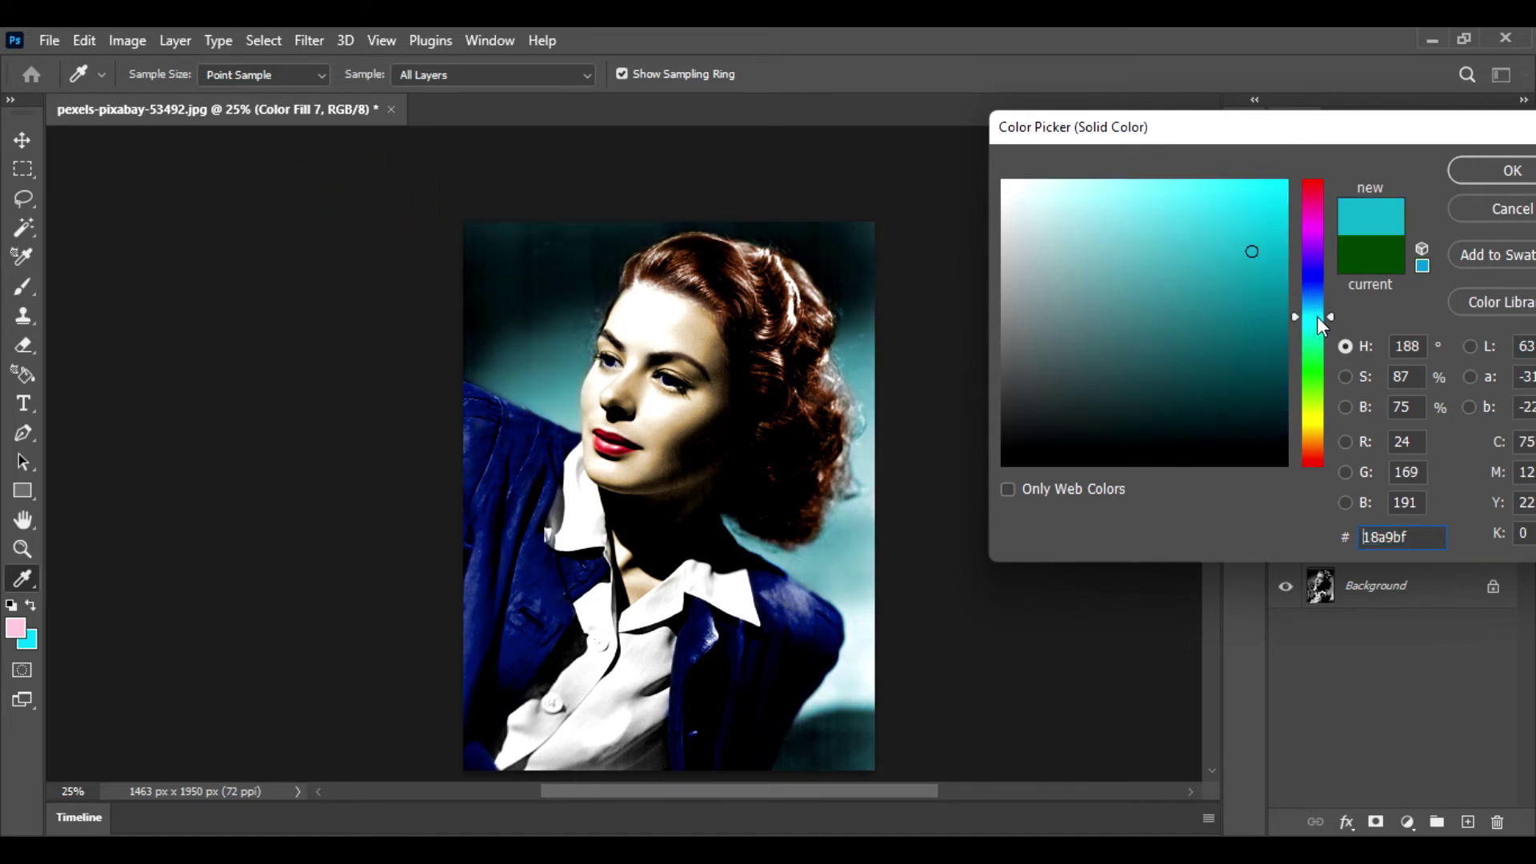
click(1314, 426)
click(1318, 434)
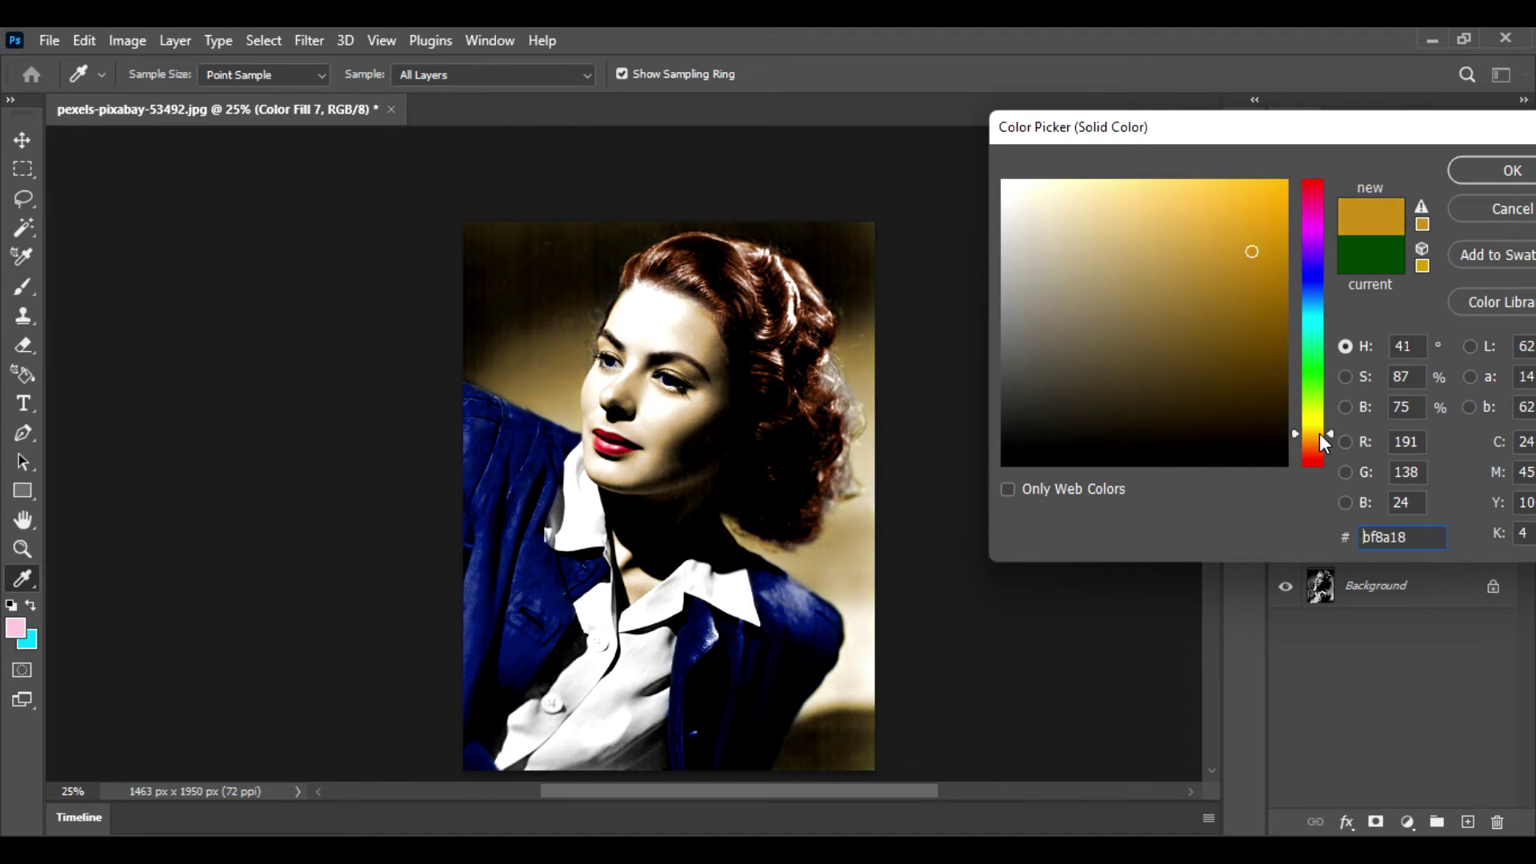
click(1313, 235)
click(1313, 224)
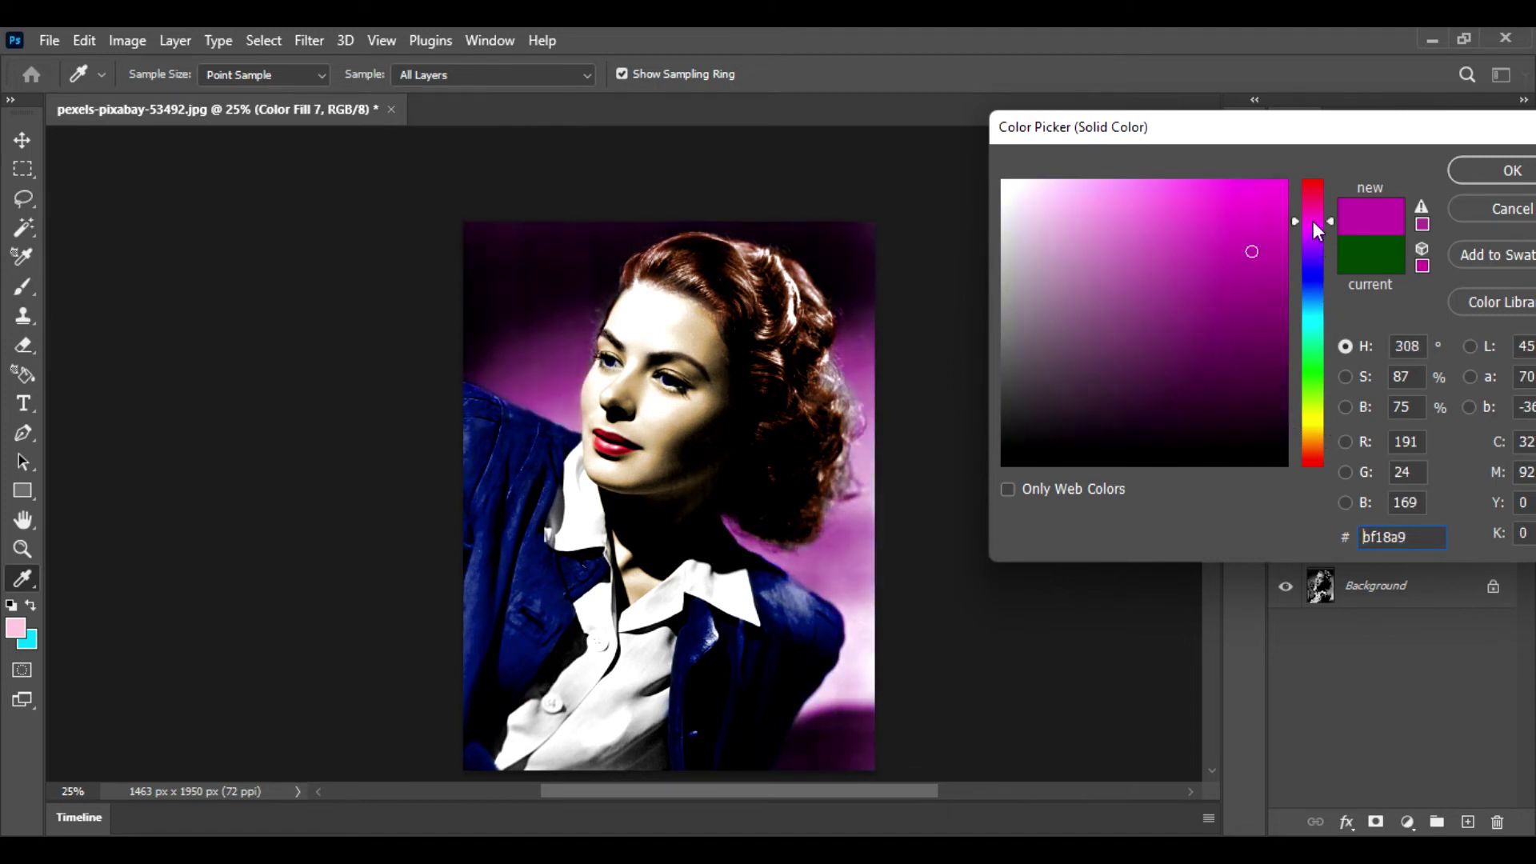
Set the background fill's colour to turquoise 18bfbd and accept it
click(1320, 260)
click(1317, 282)
click(1318, 312)
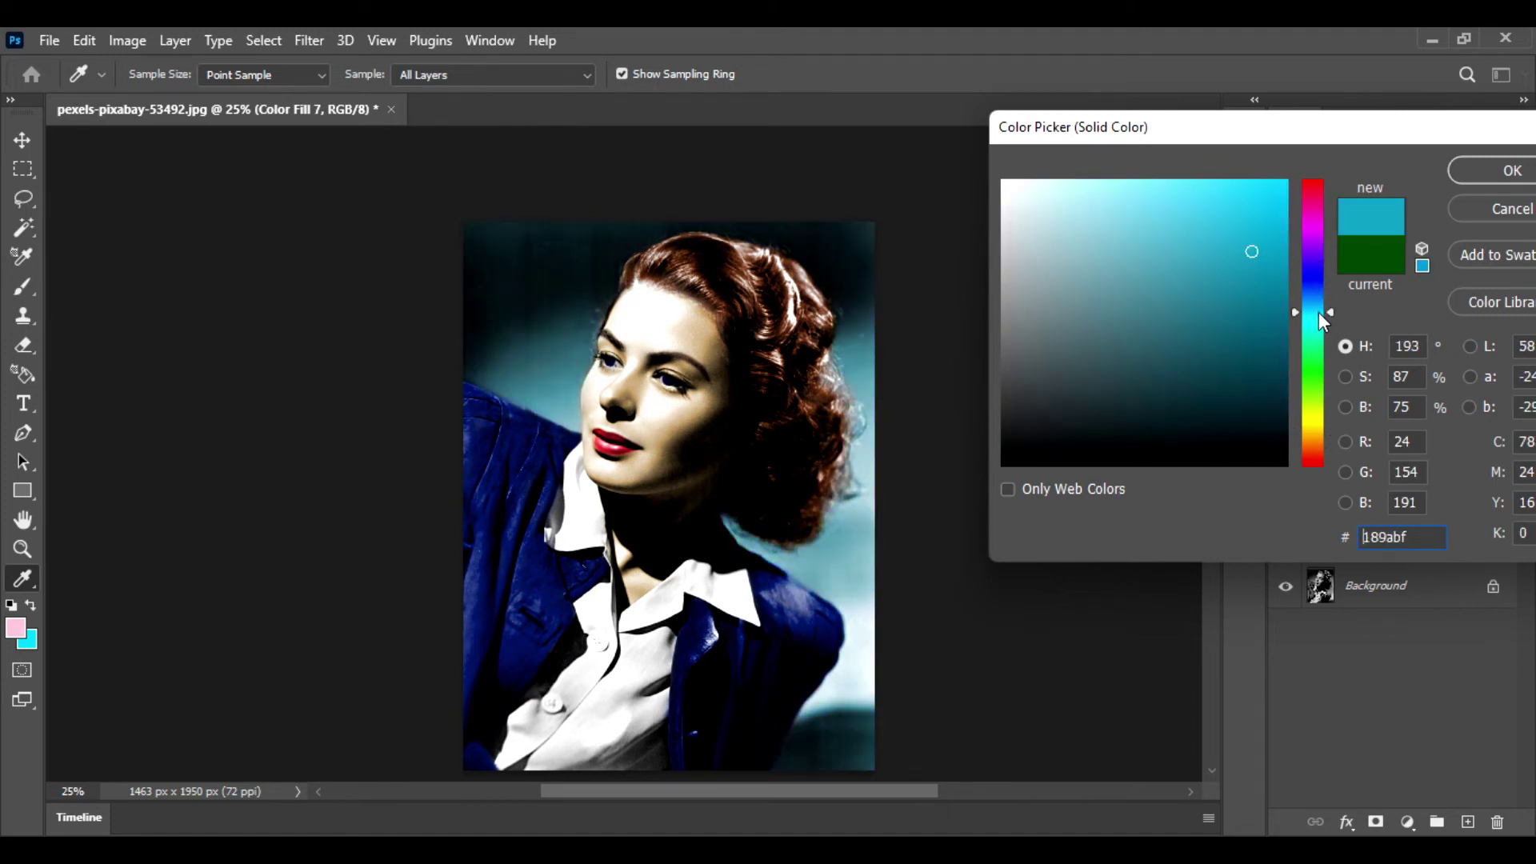
click(1315, 323)
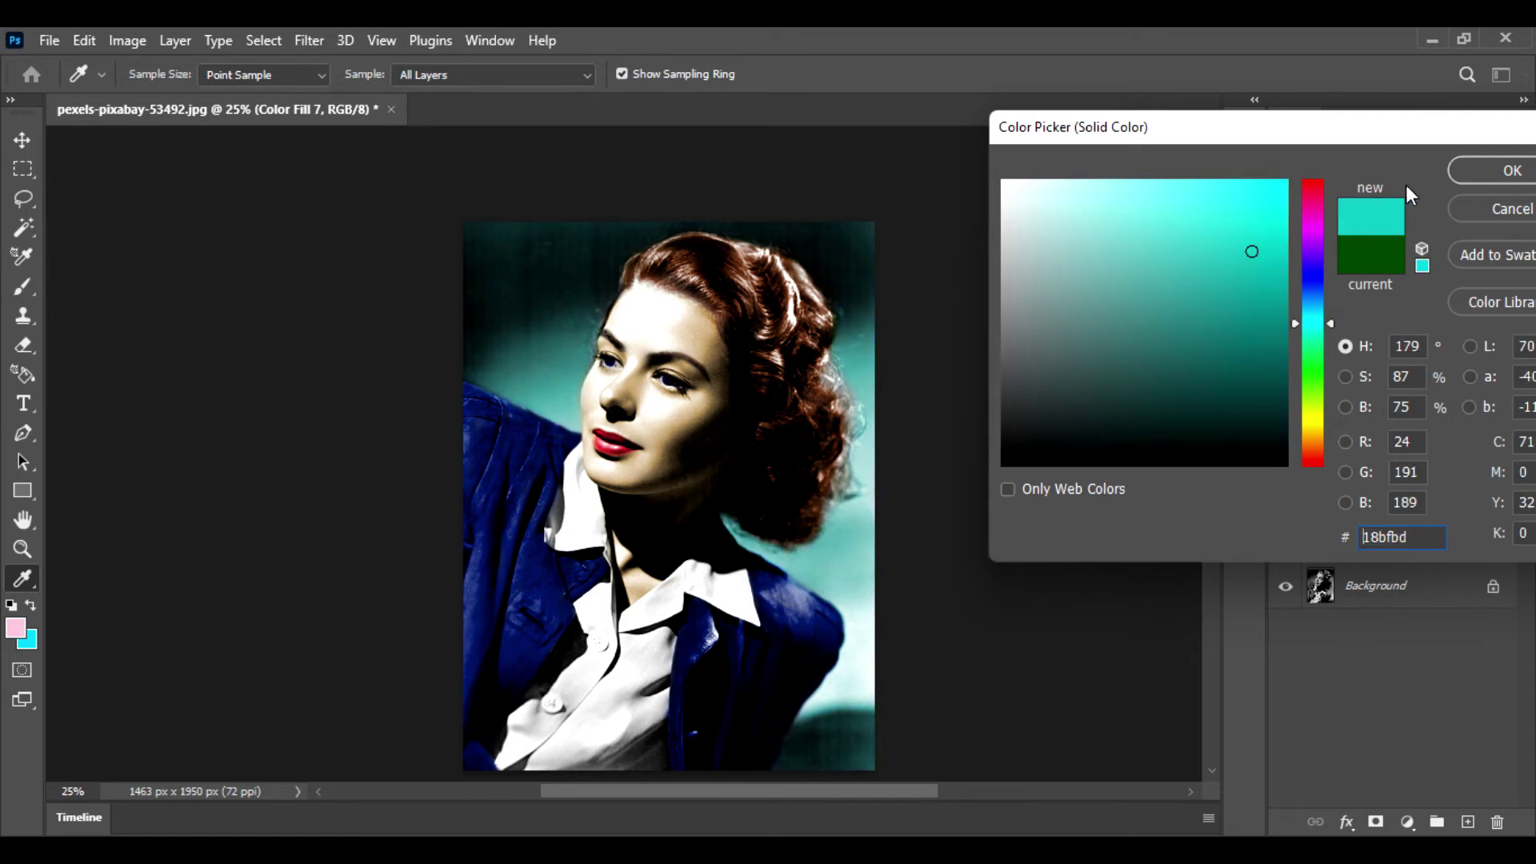
click(1474, 172)
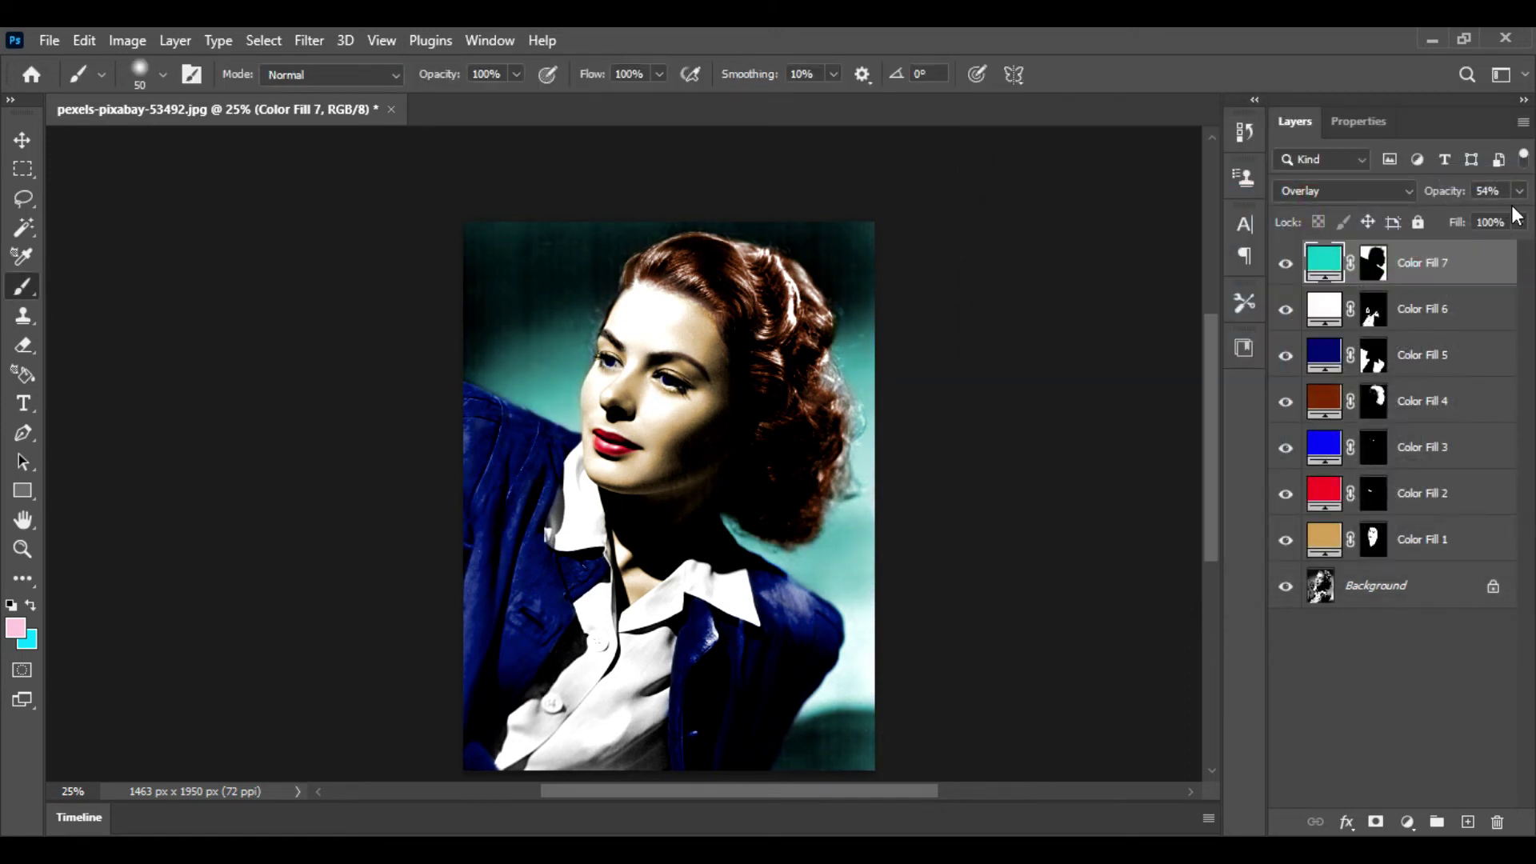
Lower the turquoise background layer's opacity to 41%
click(1519, 191)
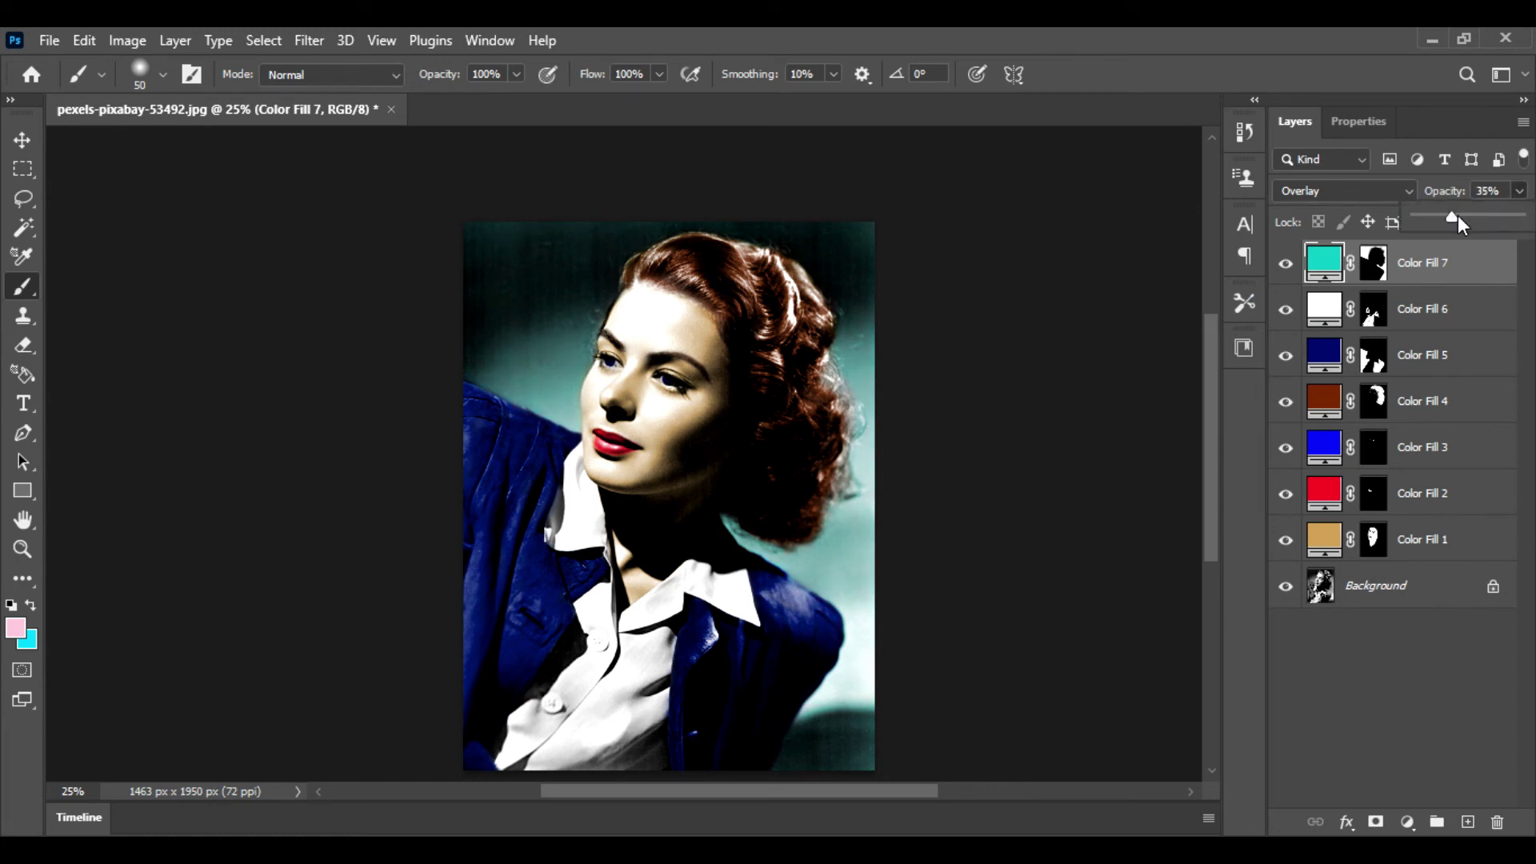
click(1458, 218)
Inspect the colorized portrait up close and compare it with the black-and-white original by hiding and restoring all colour layers
key(ctrl+minus)
key(ctrl+plus)
key(ctrl+plus)
key(ctrl+plus)
key(ctrl+plus)
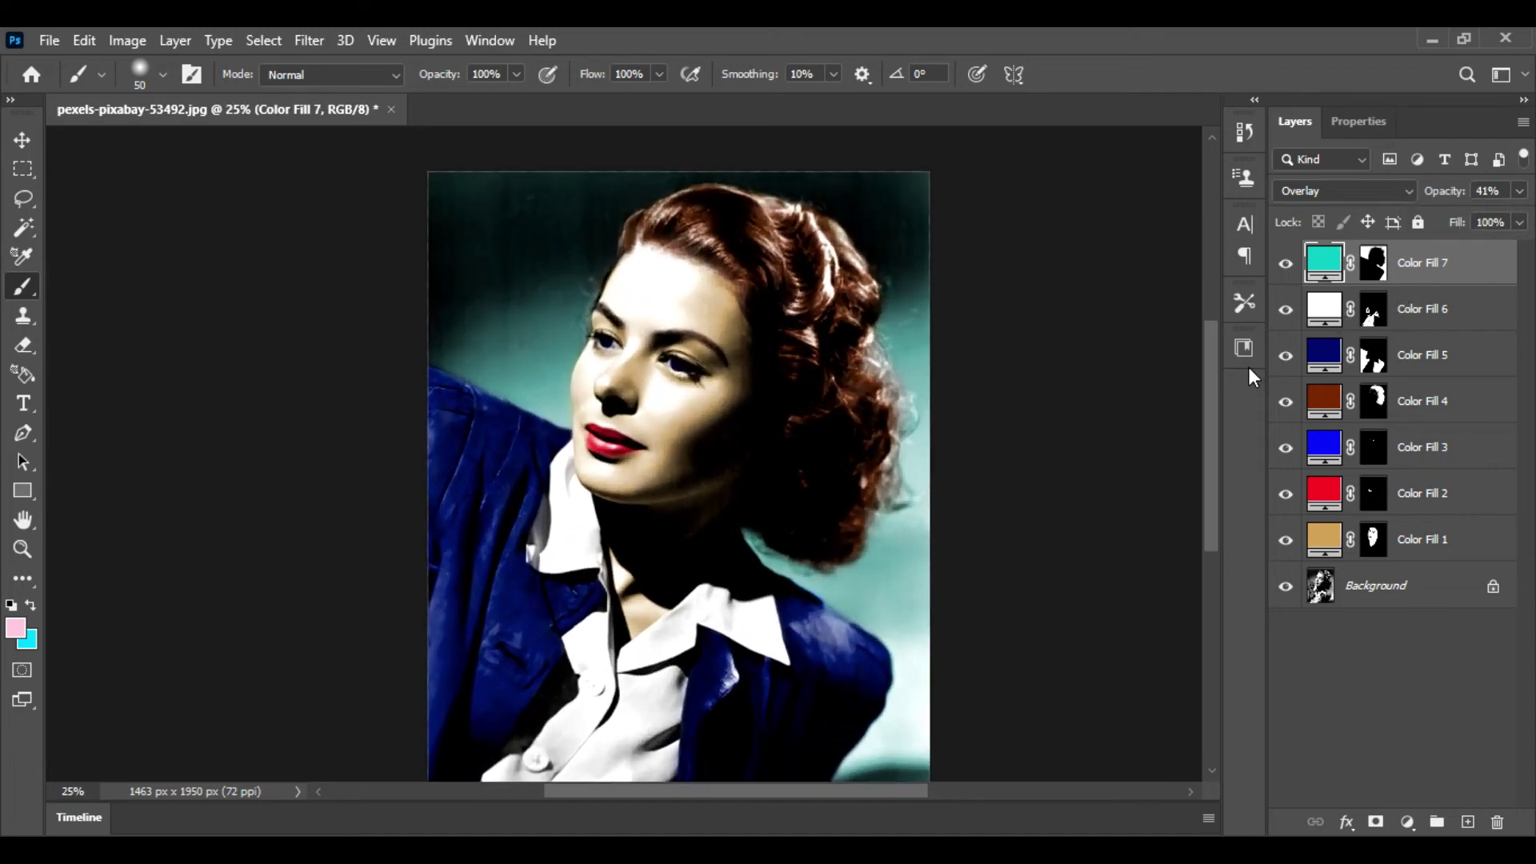
key(ctrl+minus)
key(ctrl+minus)
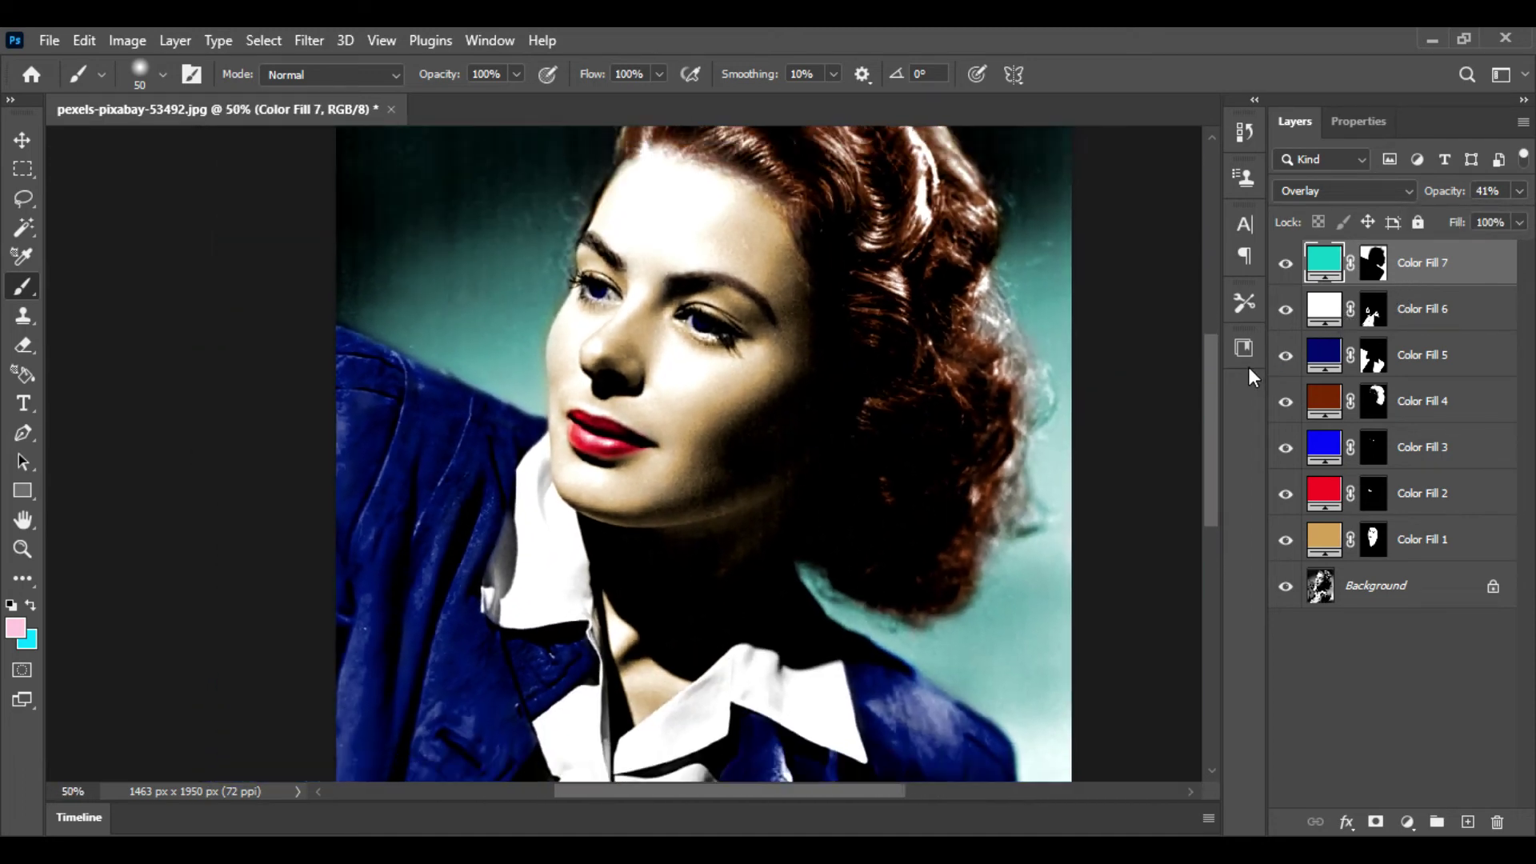
key(ctrl+minus)
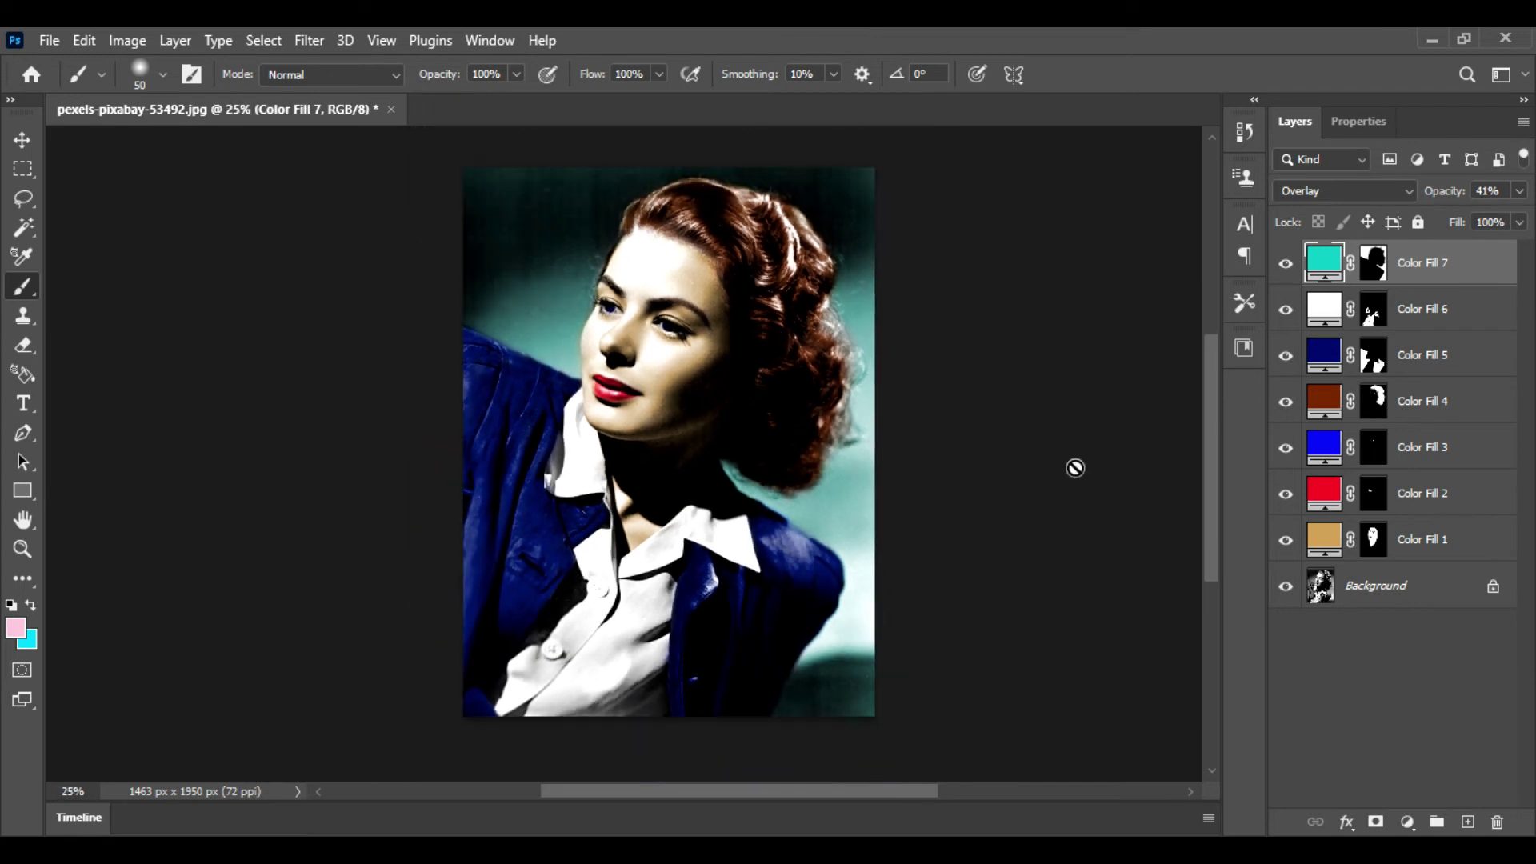
alt+click(1285, 588)
alt+click(1286, 587)
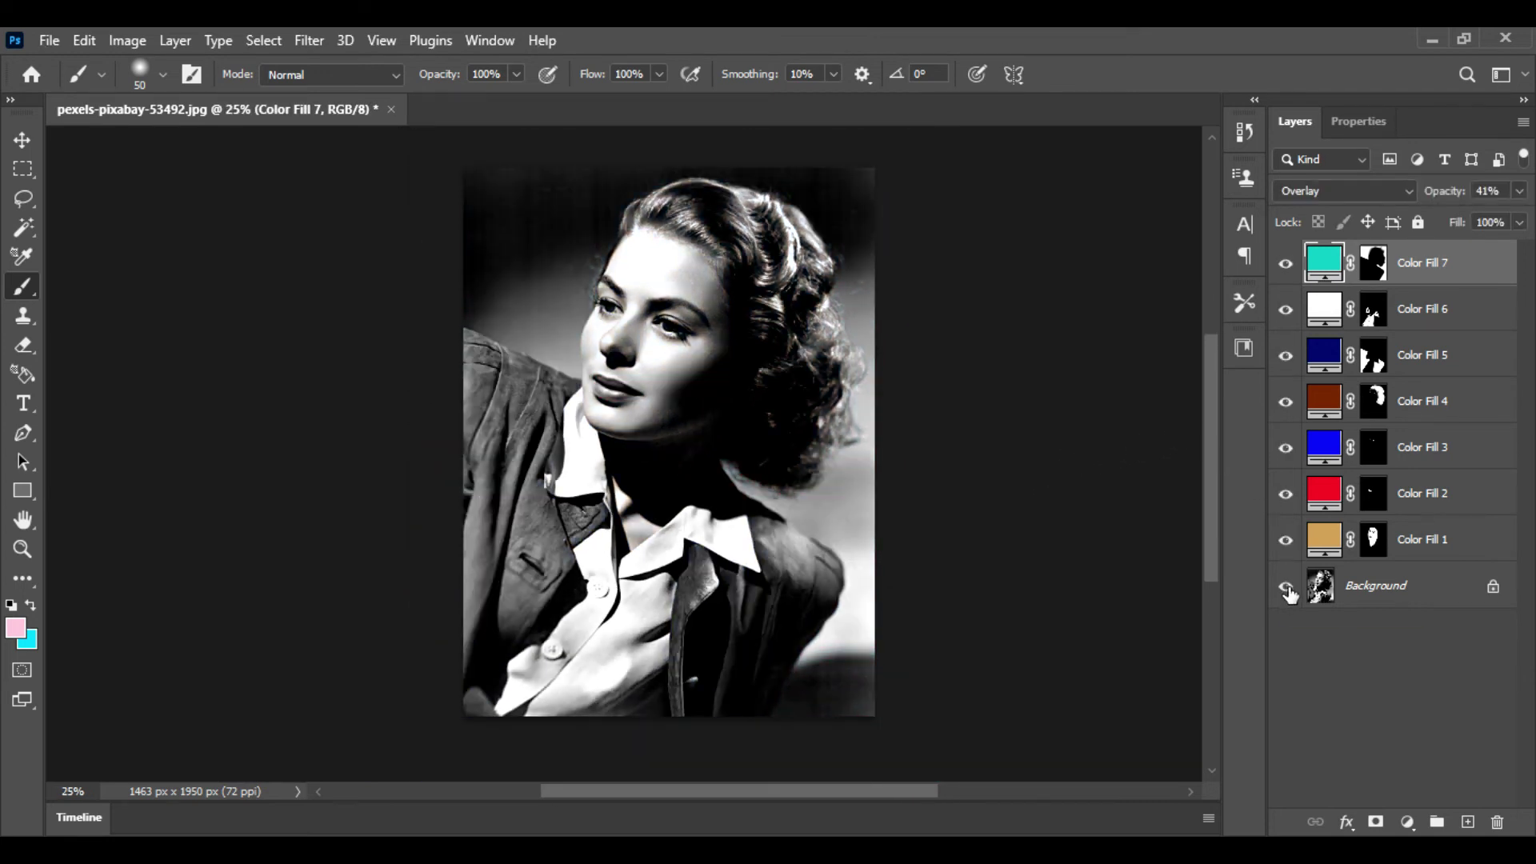
alt+click(1286, 588)
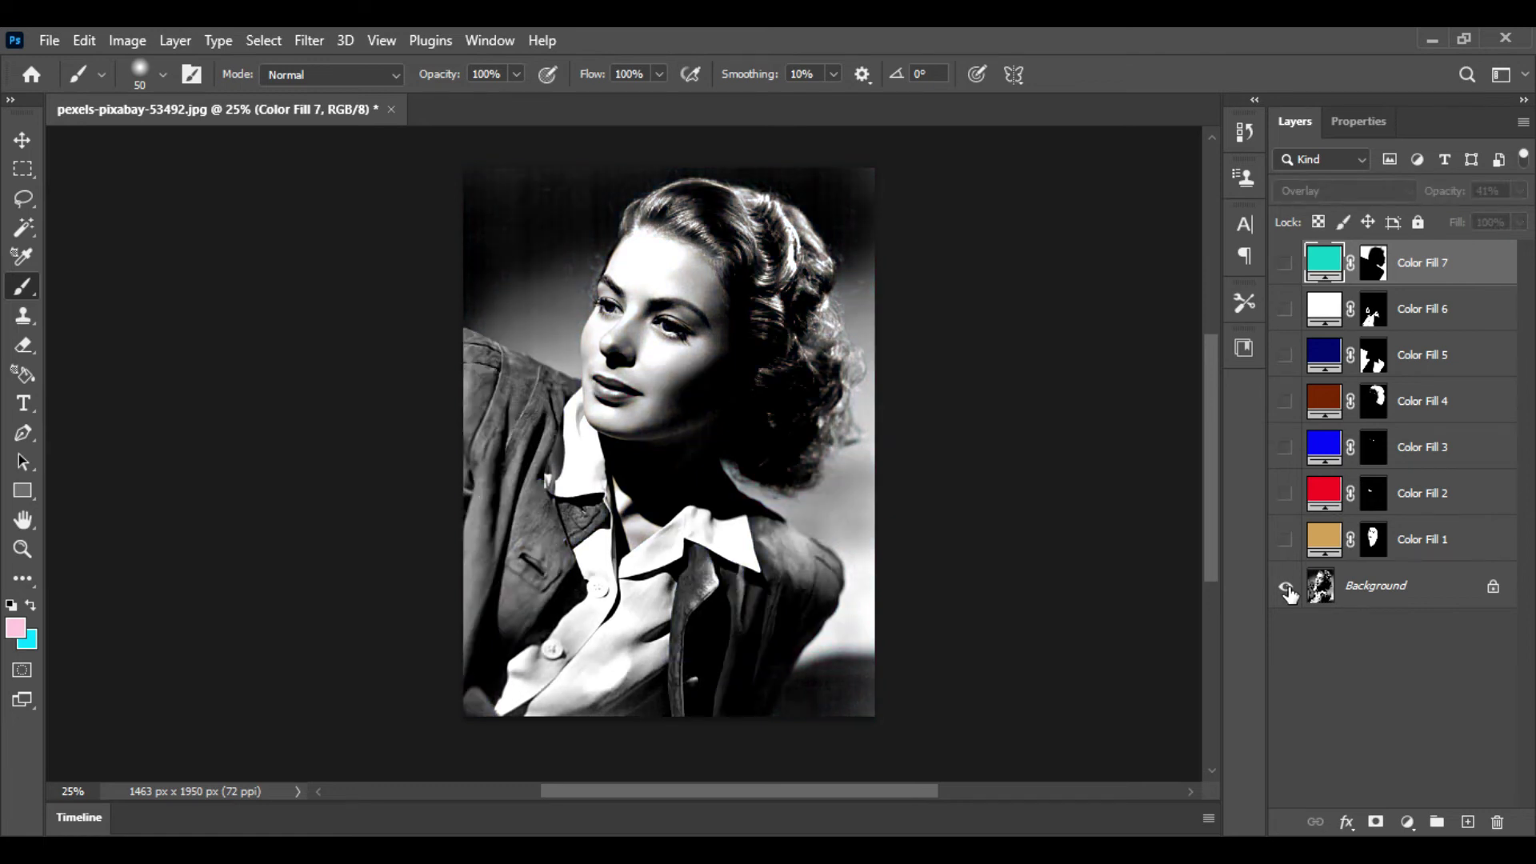
alt+click(1286, 588)
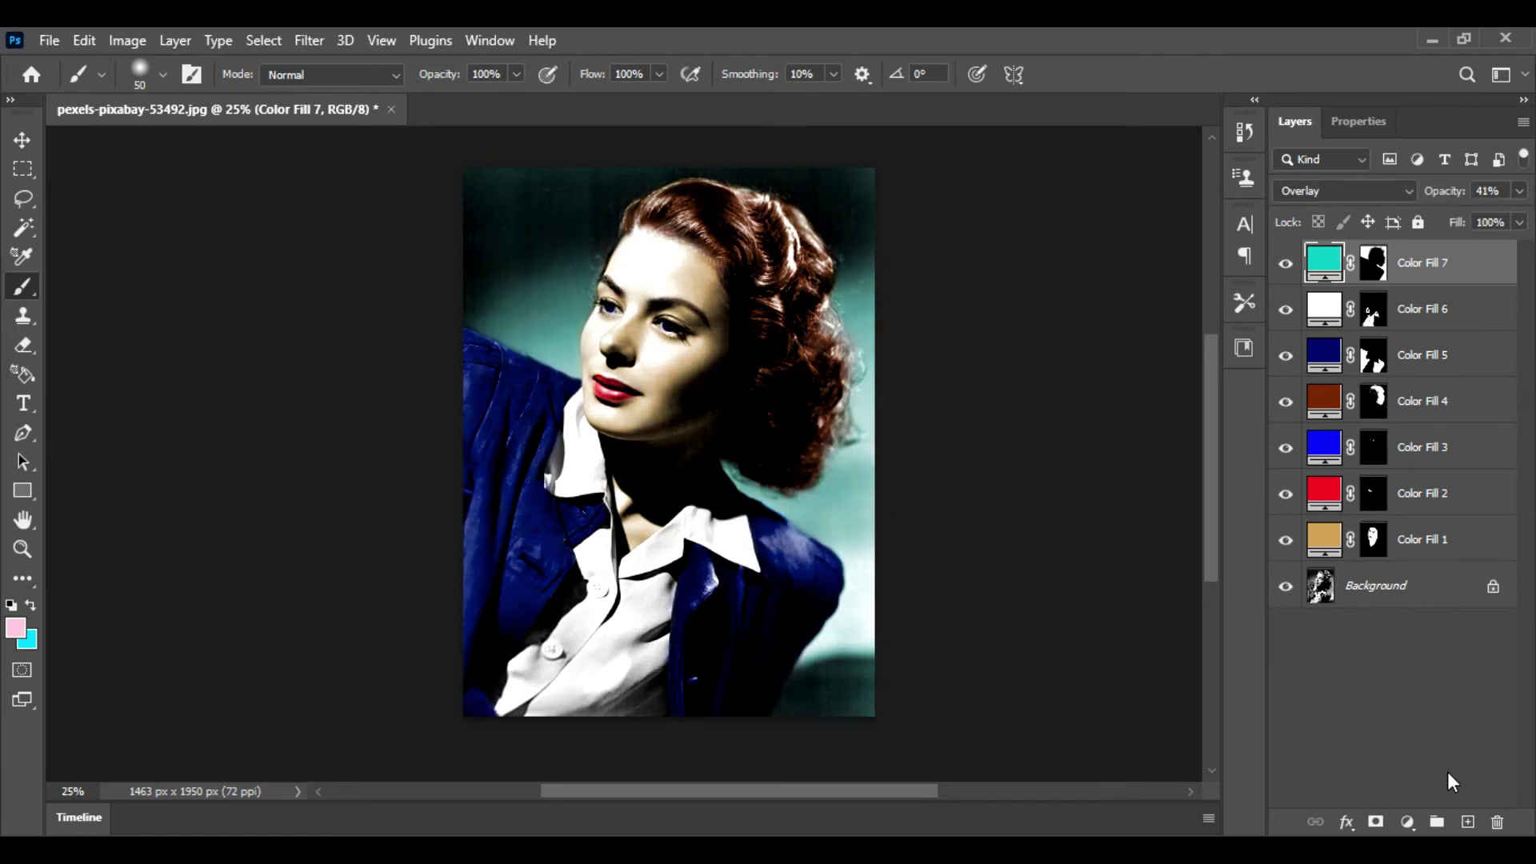
Add a new layer above the colour fills and paint a pale pink patch along the nose bridge with a 50 px brush
click(1467, 822)
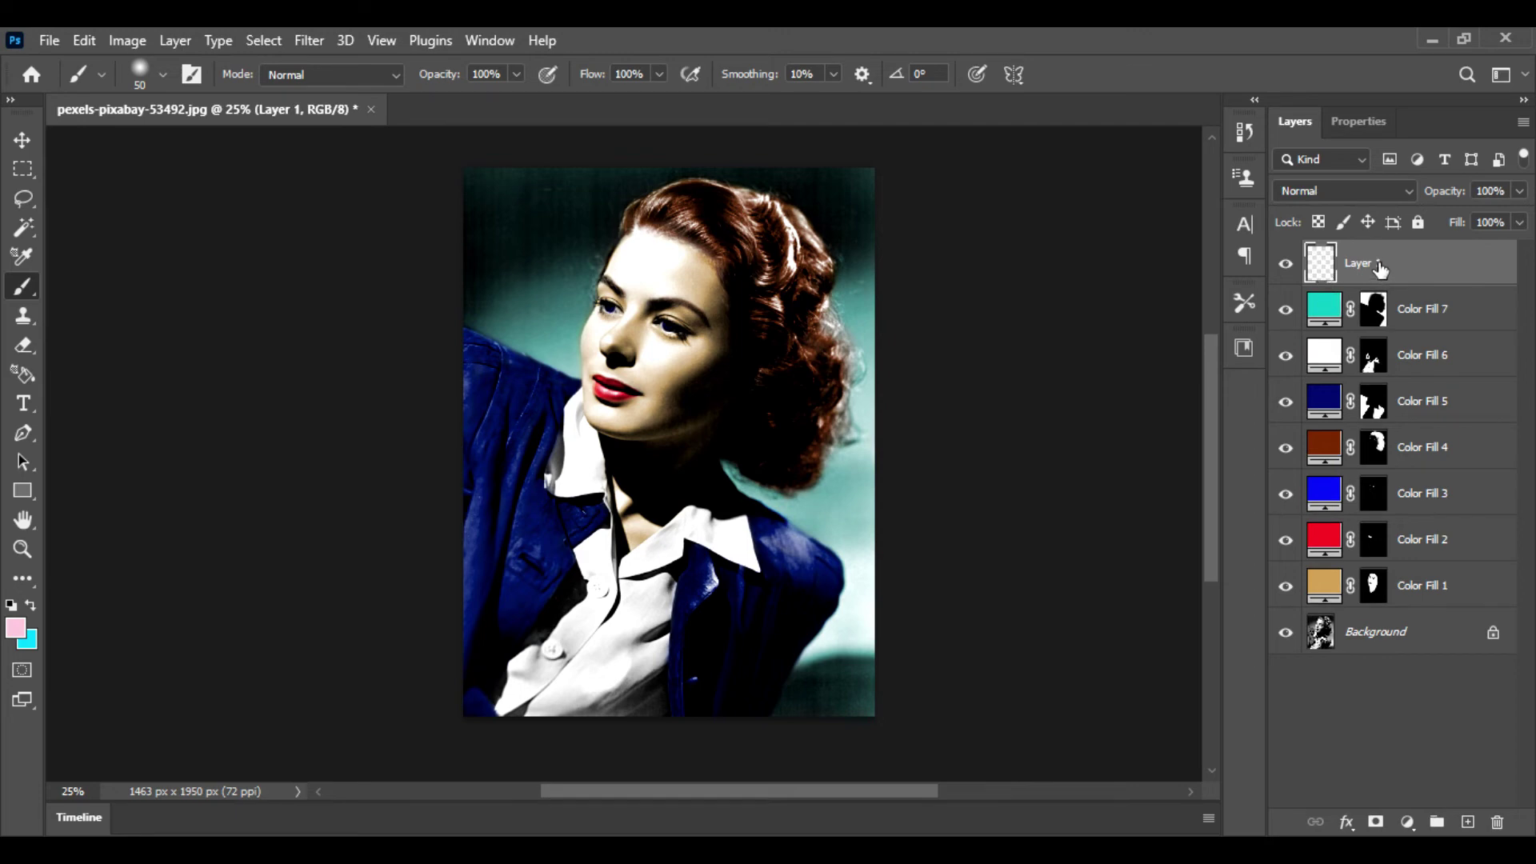
key(ctrl+plus)
scroll(667, 426, up, 3)
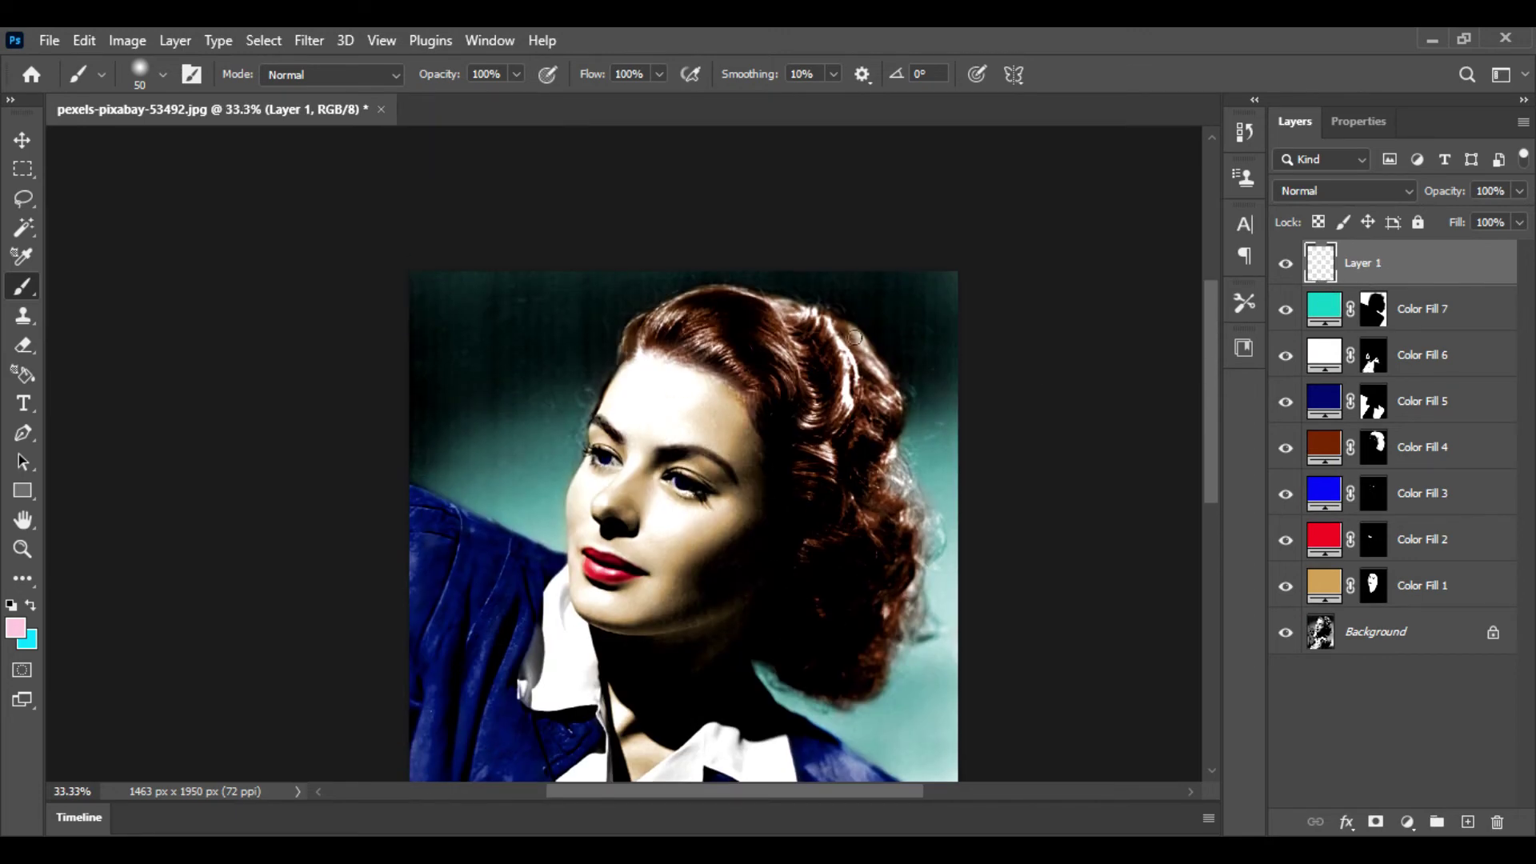
key(ctrl+plus)
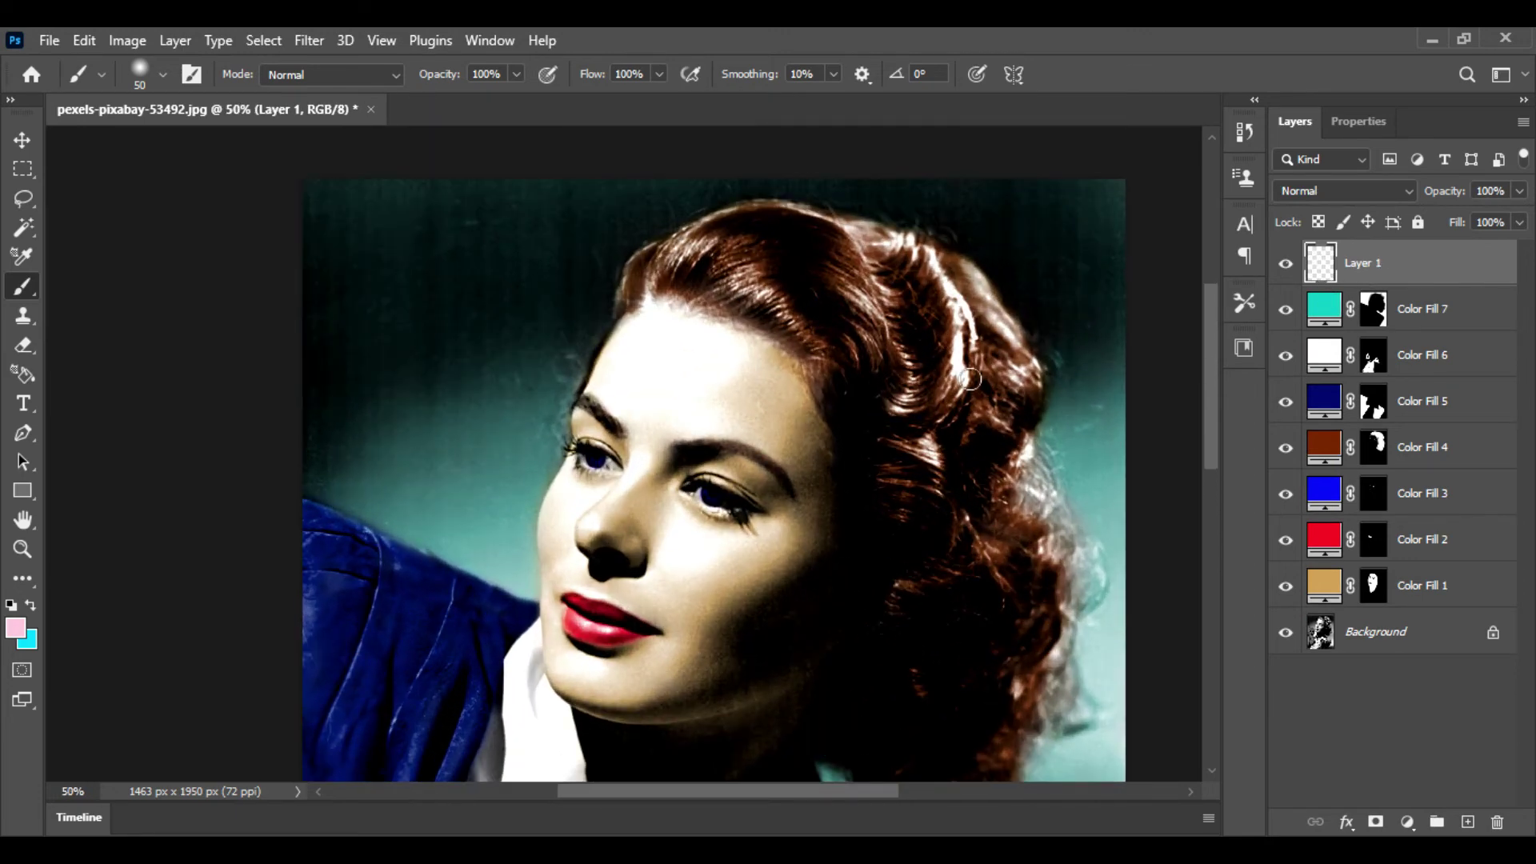
click(14, 630)
drag(996, 181, 994, 179)
key(Return)
drag(630, 530, 652, 500)
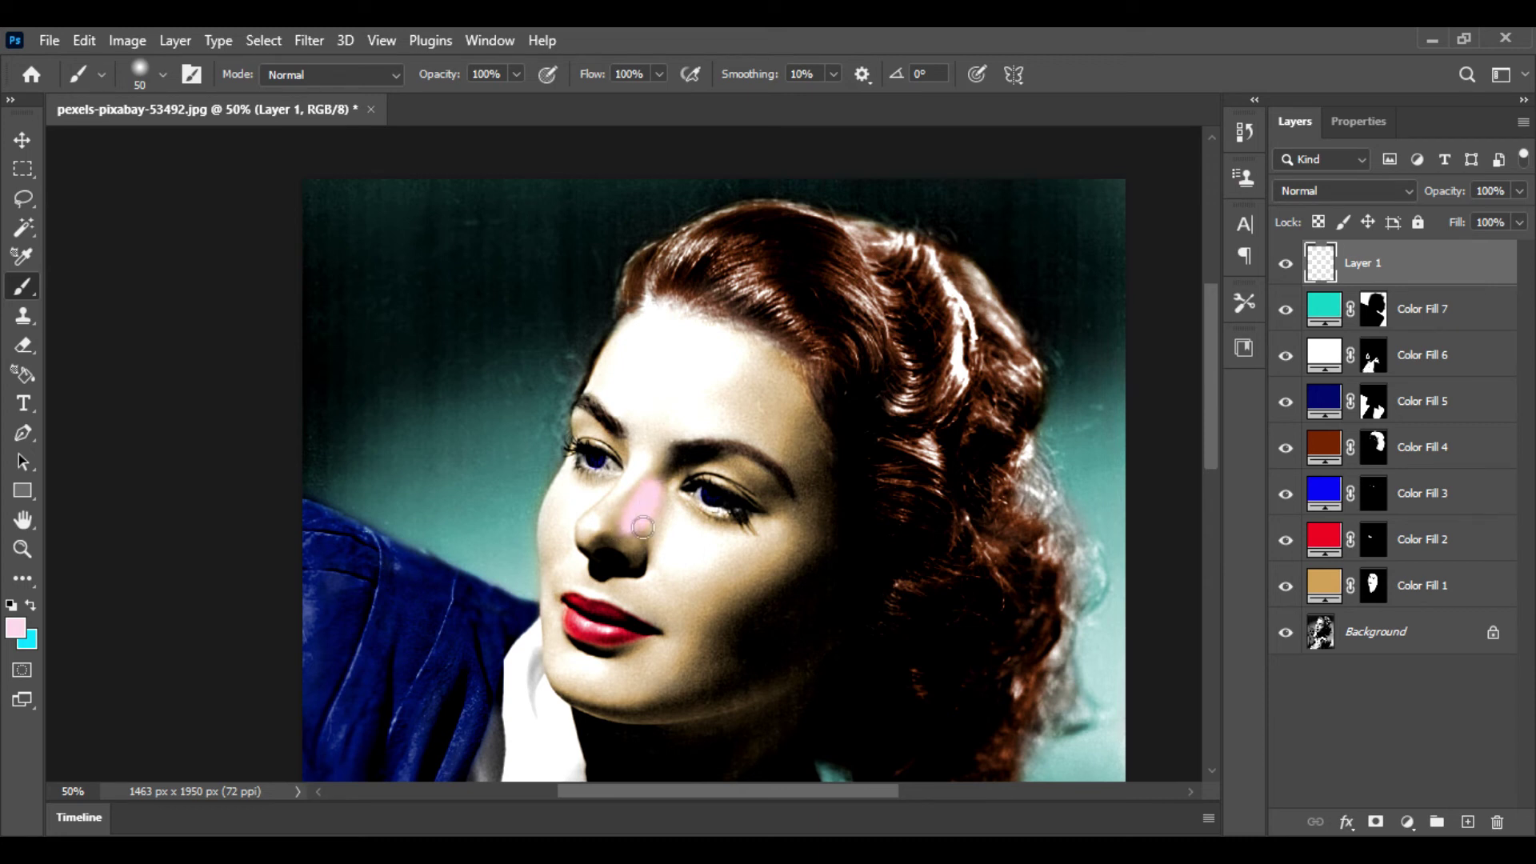
Set the pink paint layer's blend mode to Overlay and reduce its opacity to 47%
click(1322, 190)
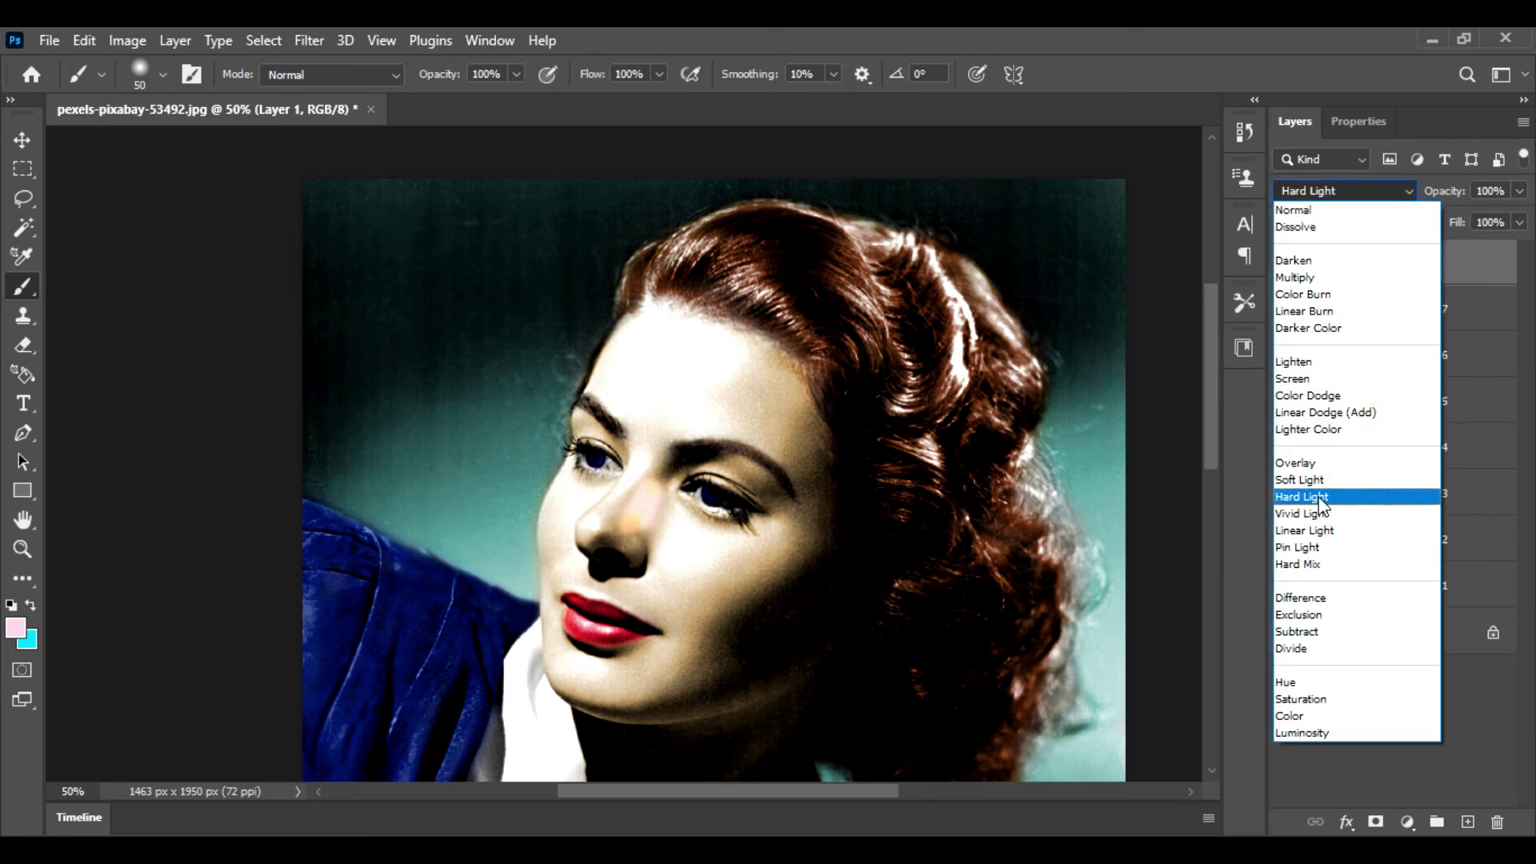
click(1311, 463)
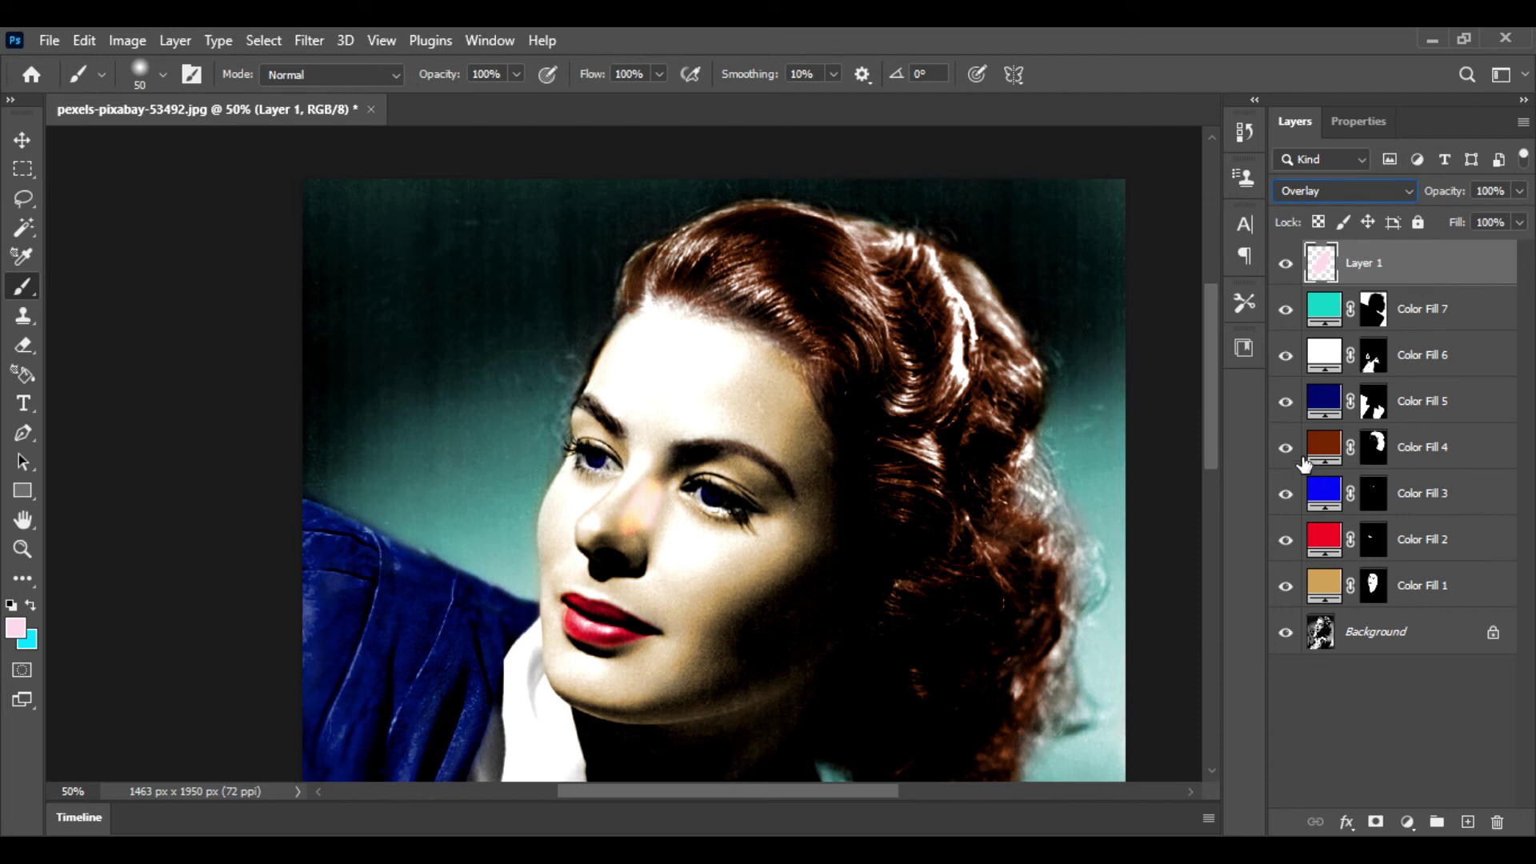
click(1519, 191)
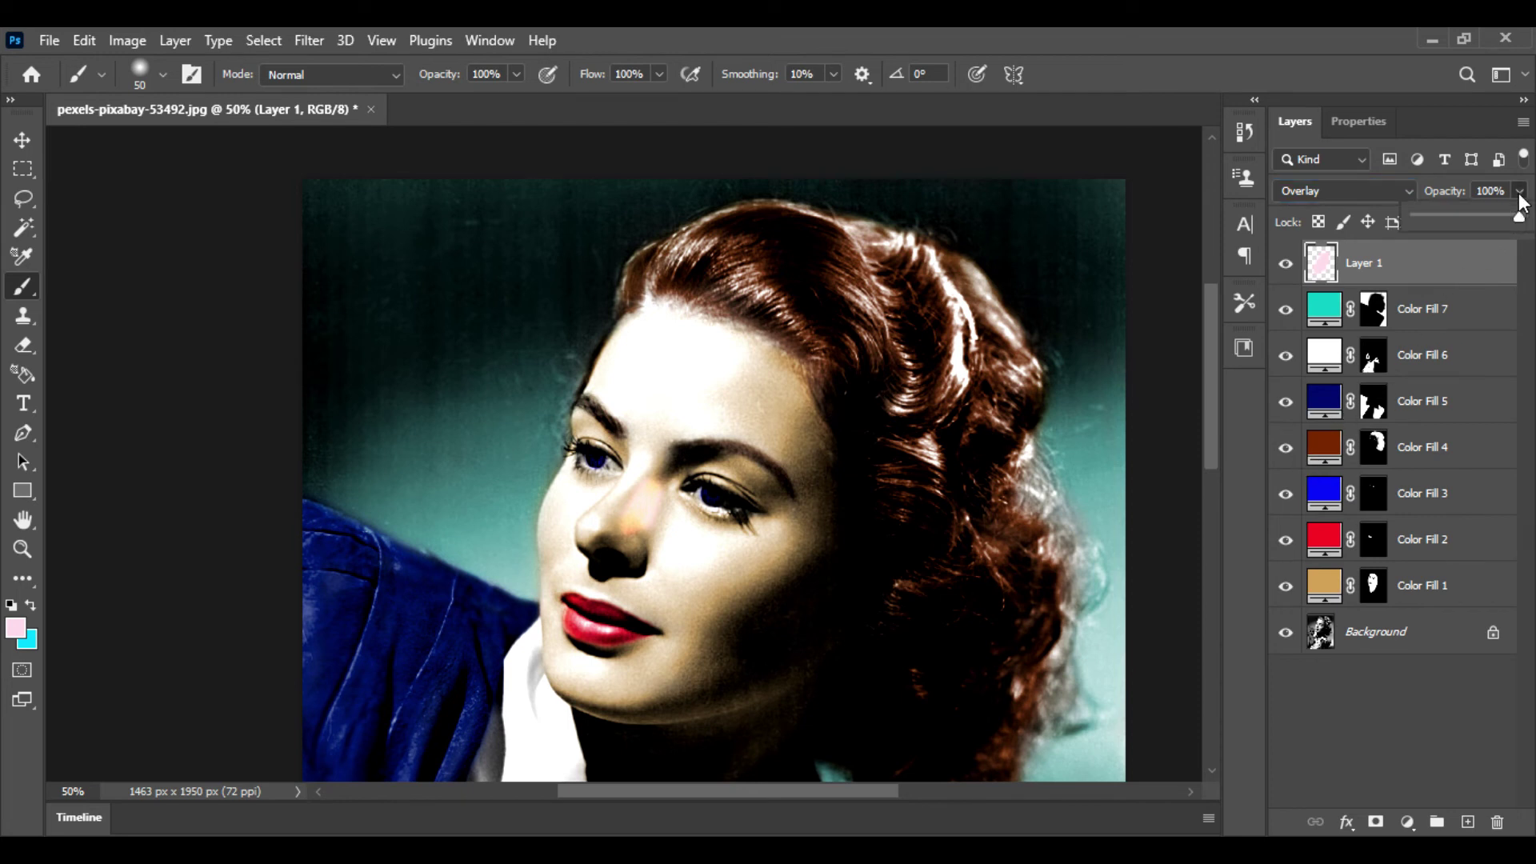
click(1452, 220)
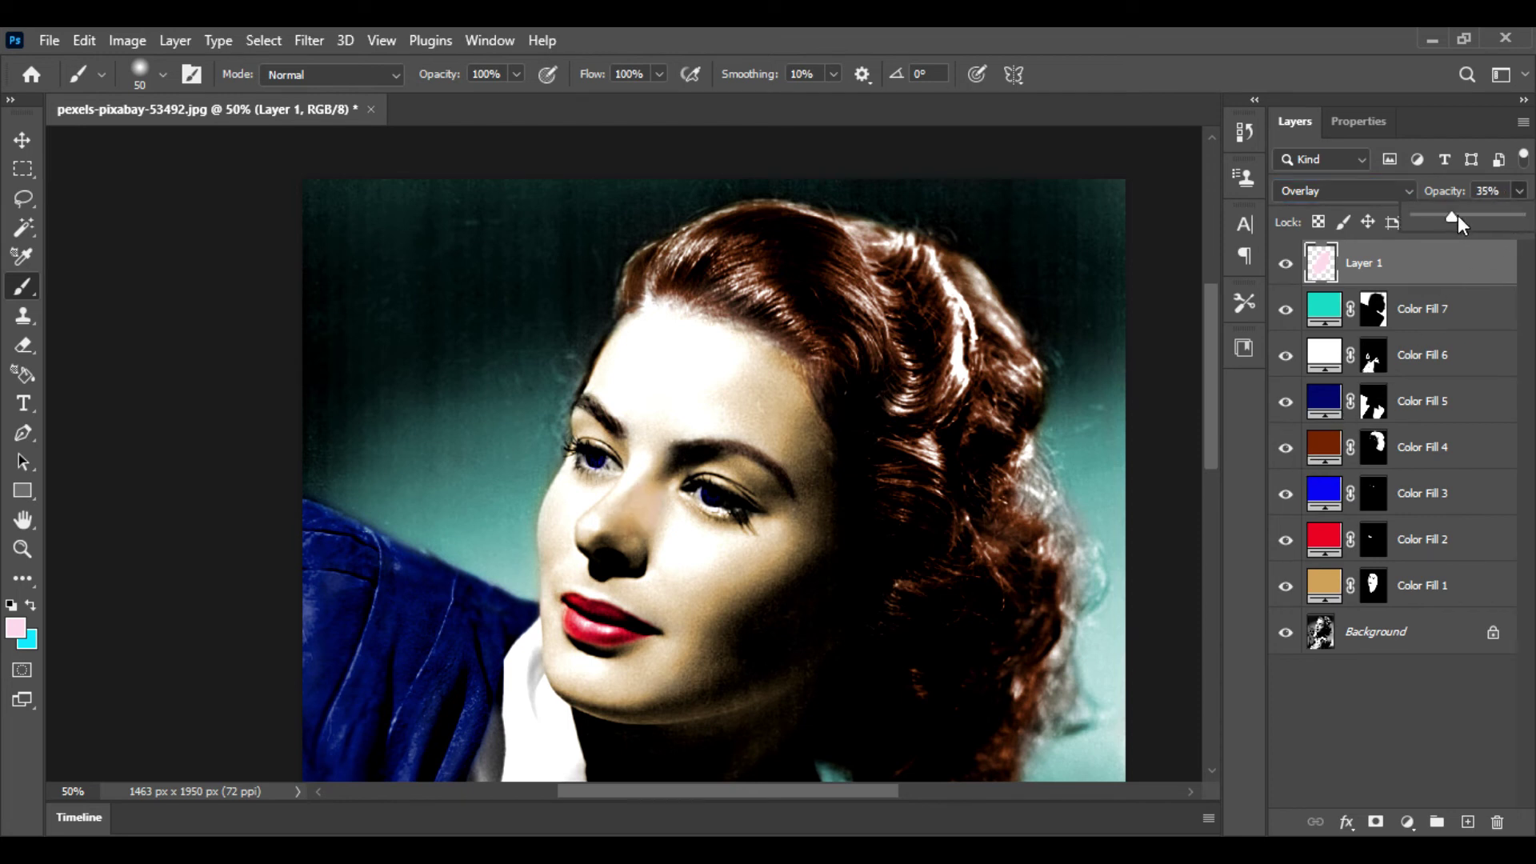
Try the Normal blend mode on the pink paint layer, and change it to Screen
click(1401, 190)
click(1383, 198)
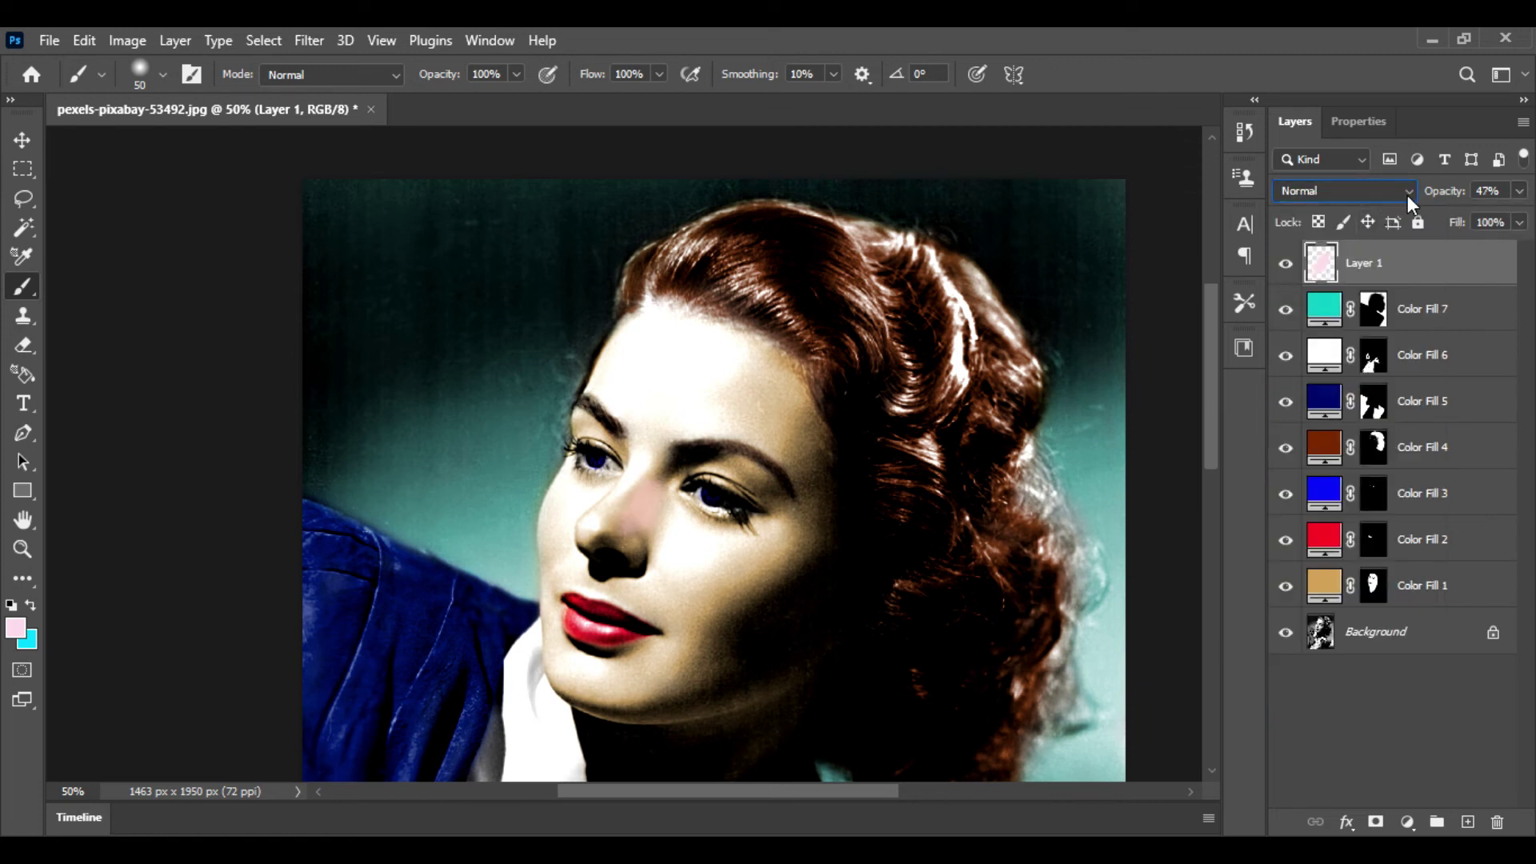
click(1408, 195)
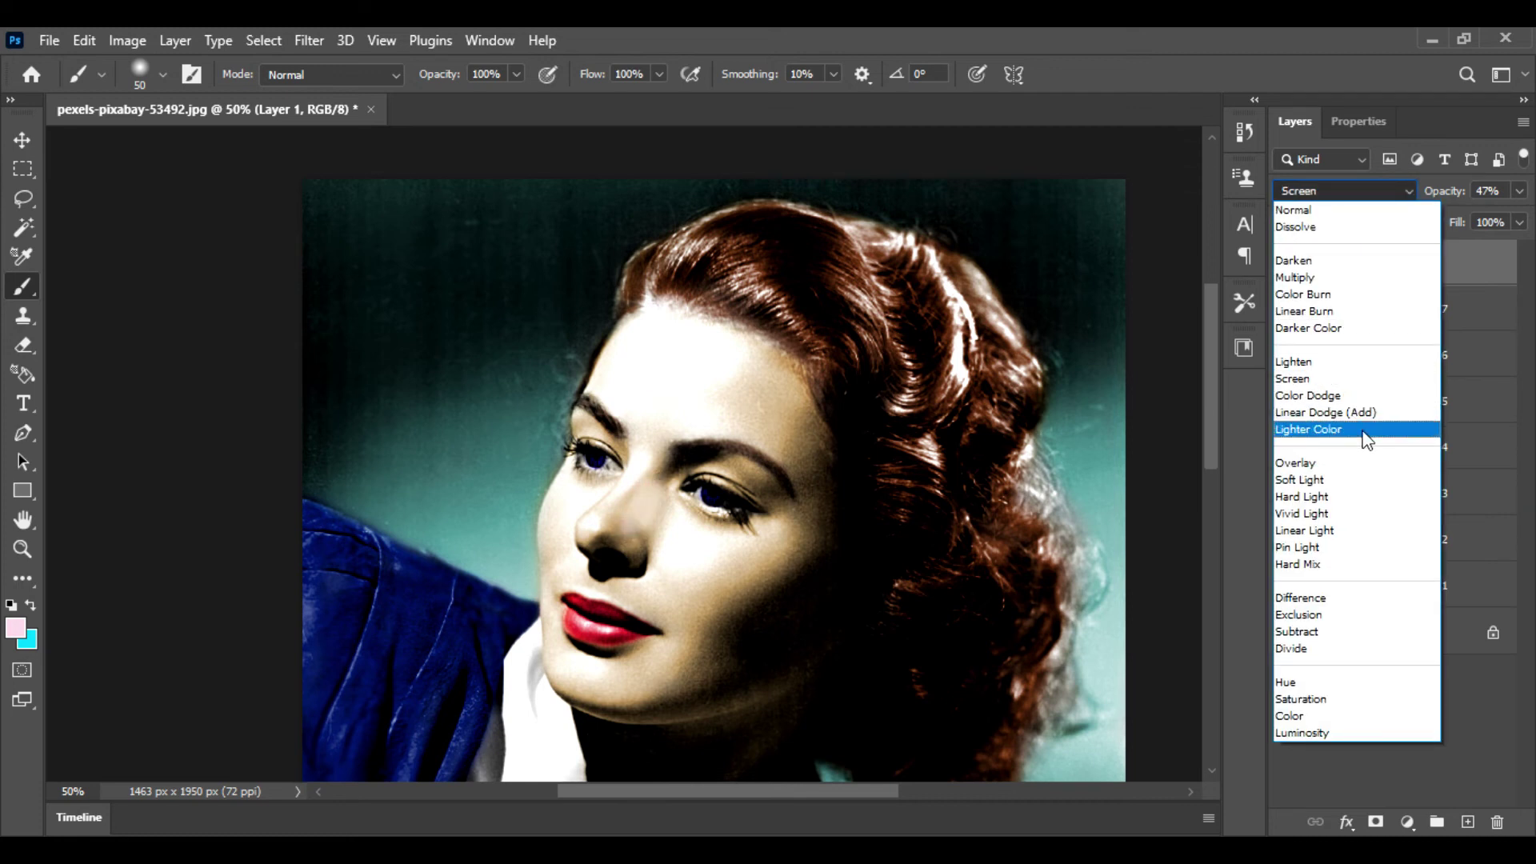
click(1364, 382)
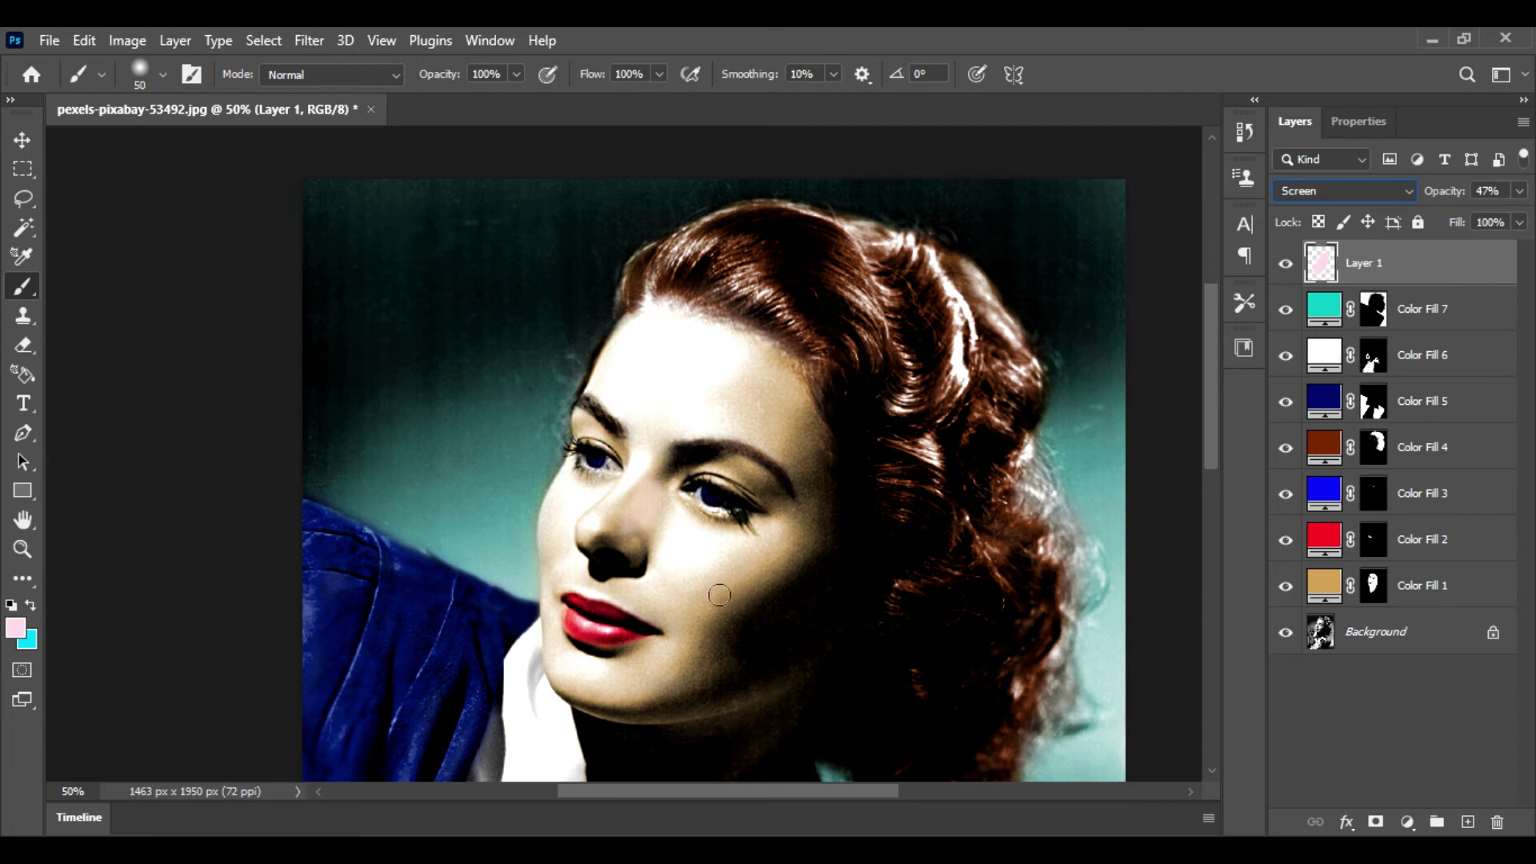
Paint pale pink over the cheeks, forehead and jawline on the new layer
mouse_move(784, 555)
mouse_down()
mouse_move(704, 560)
mouse_move(699, 603)
mouse_move(804, 537)
mouse_move(783, 538)
mouse_up()
mouse_move(542, 500)
mouse_down()
mouse_move(569, 473)
mouse_move(559, 542)
mouse_move(562, 497)
mouse_up()
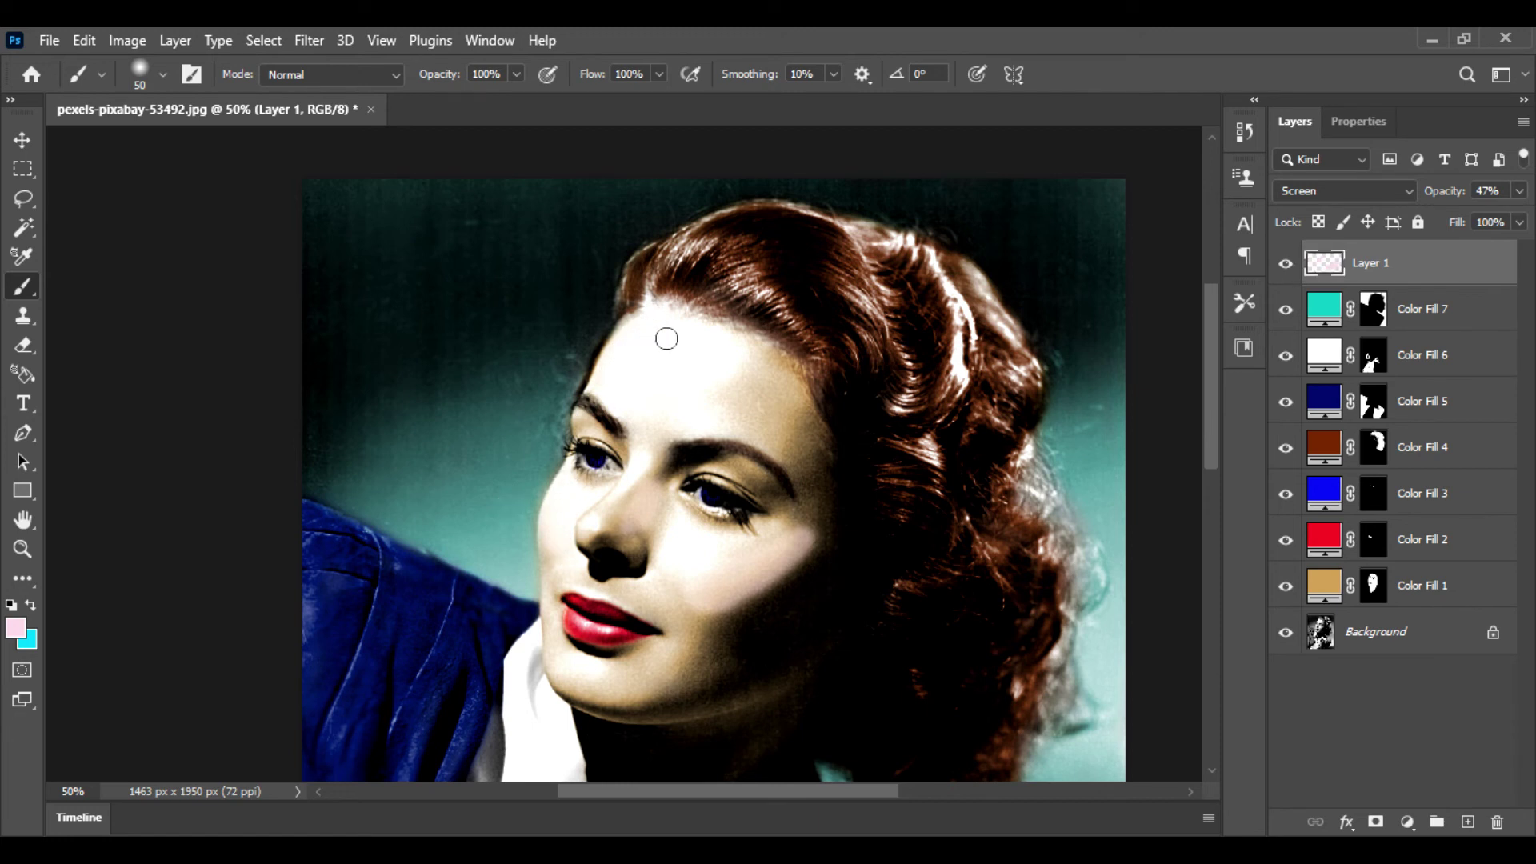
mouse_move(666, 339)
mouse_down()
mouse_move(767, 369)
mouse_move(801, 411)
mouse_move(728, 362)
mouse_move(805, 421)
mouse_move(725, 381)
mouse_move(749, 456)
mouse_move(759, 419)
mouse_move(787, 529)
mouse_move(732, 628)
mouse_move(643, 732)
mouse_move(780, 687)
mouse_move(642, 717)
mouse_move(766, 676)
mouse_up()
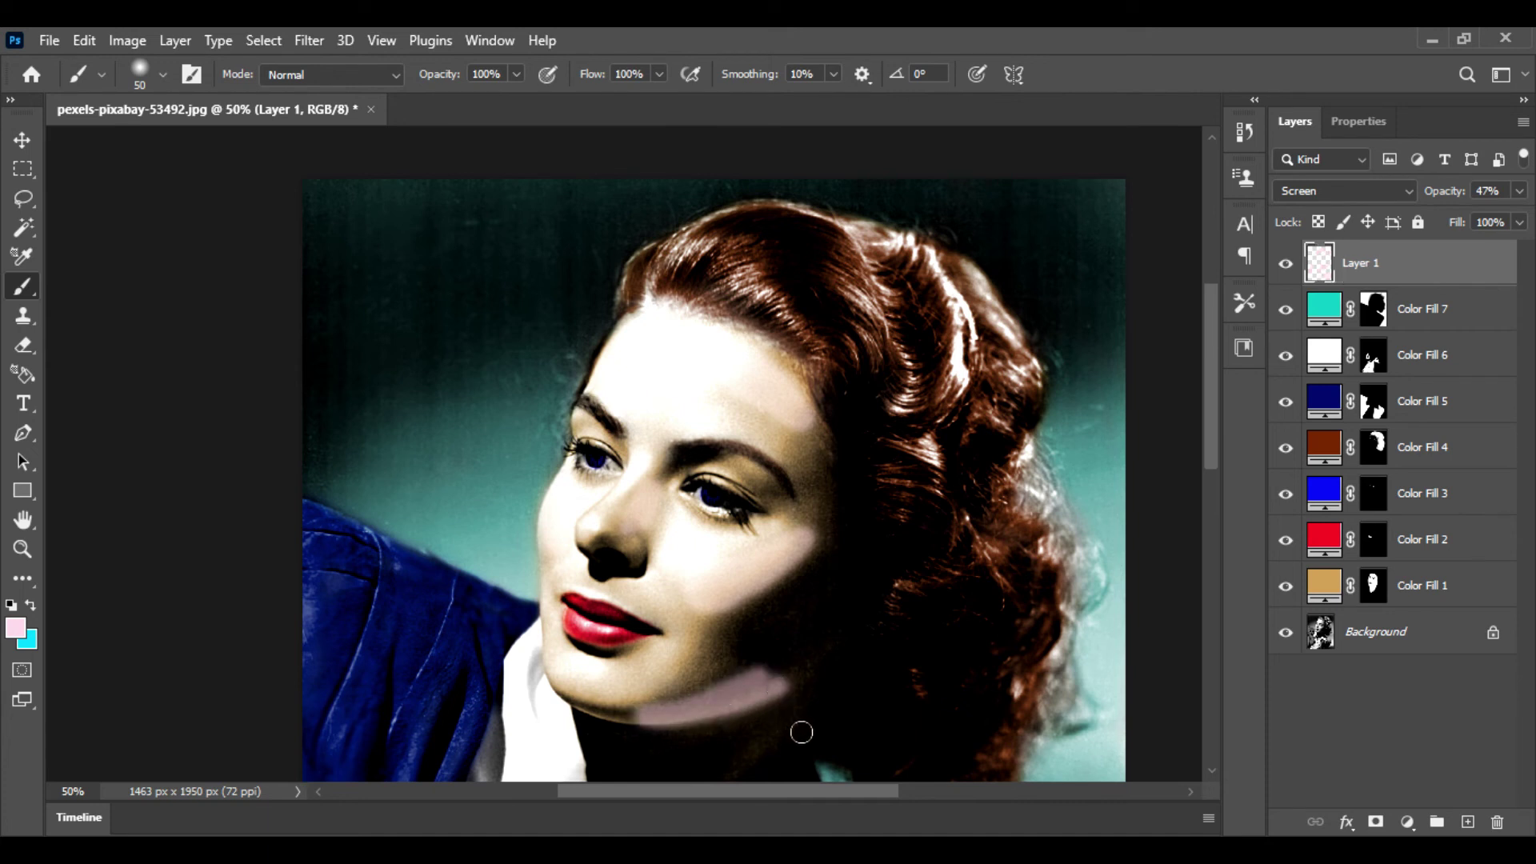
Change the pink paint layer's blend mode to Overlay and lower its opacity to 33%
click(1519, 190)
click(1409, 191)
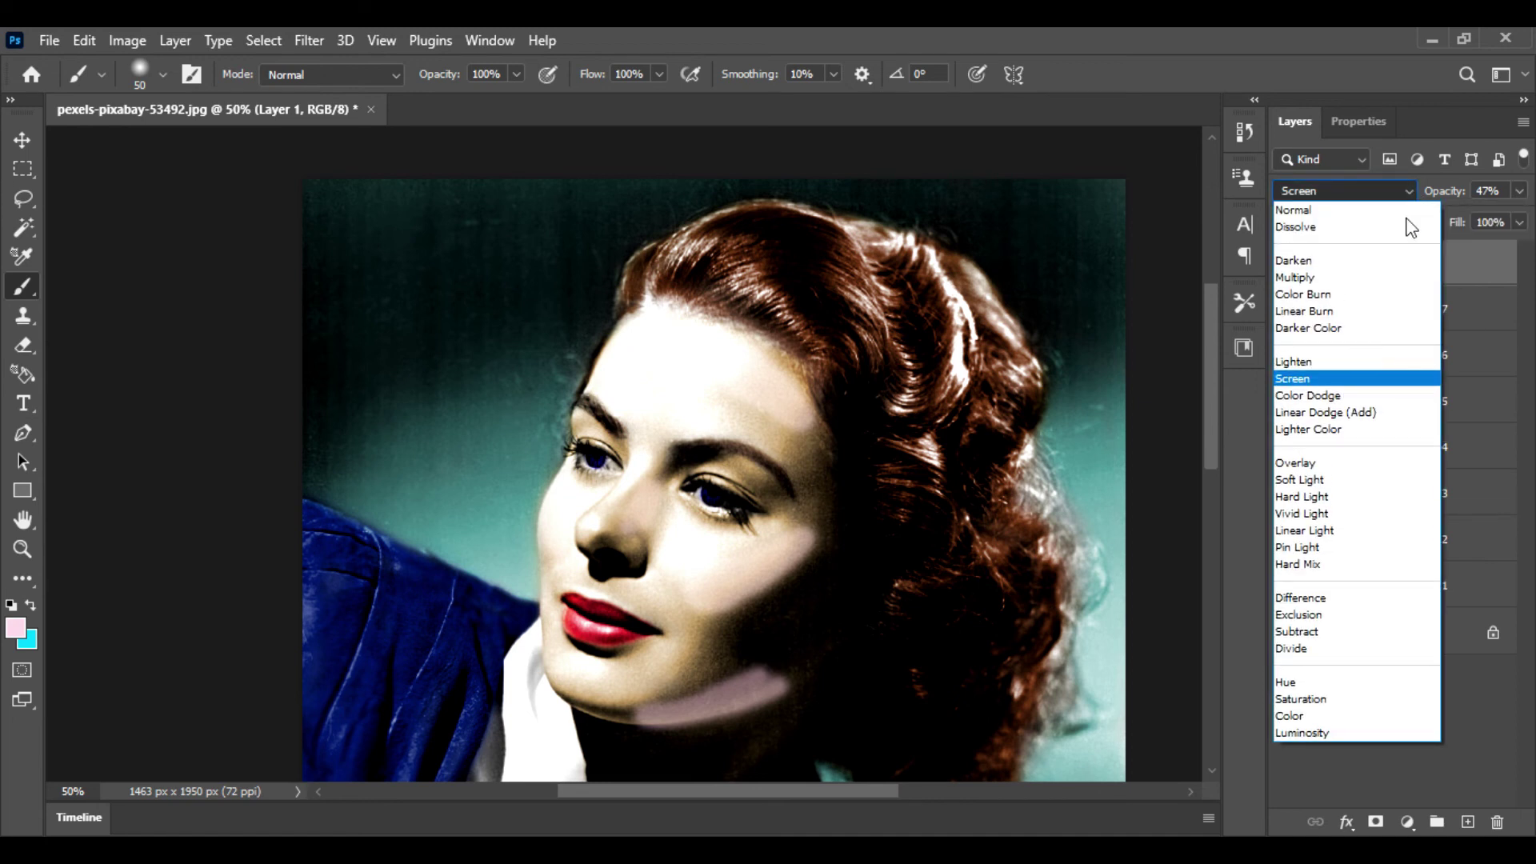
click(1347, 464)
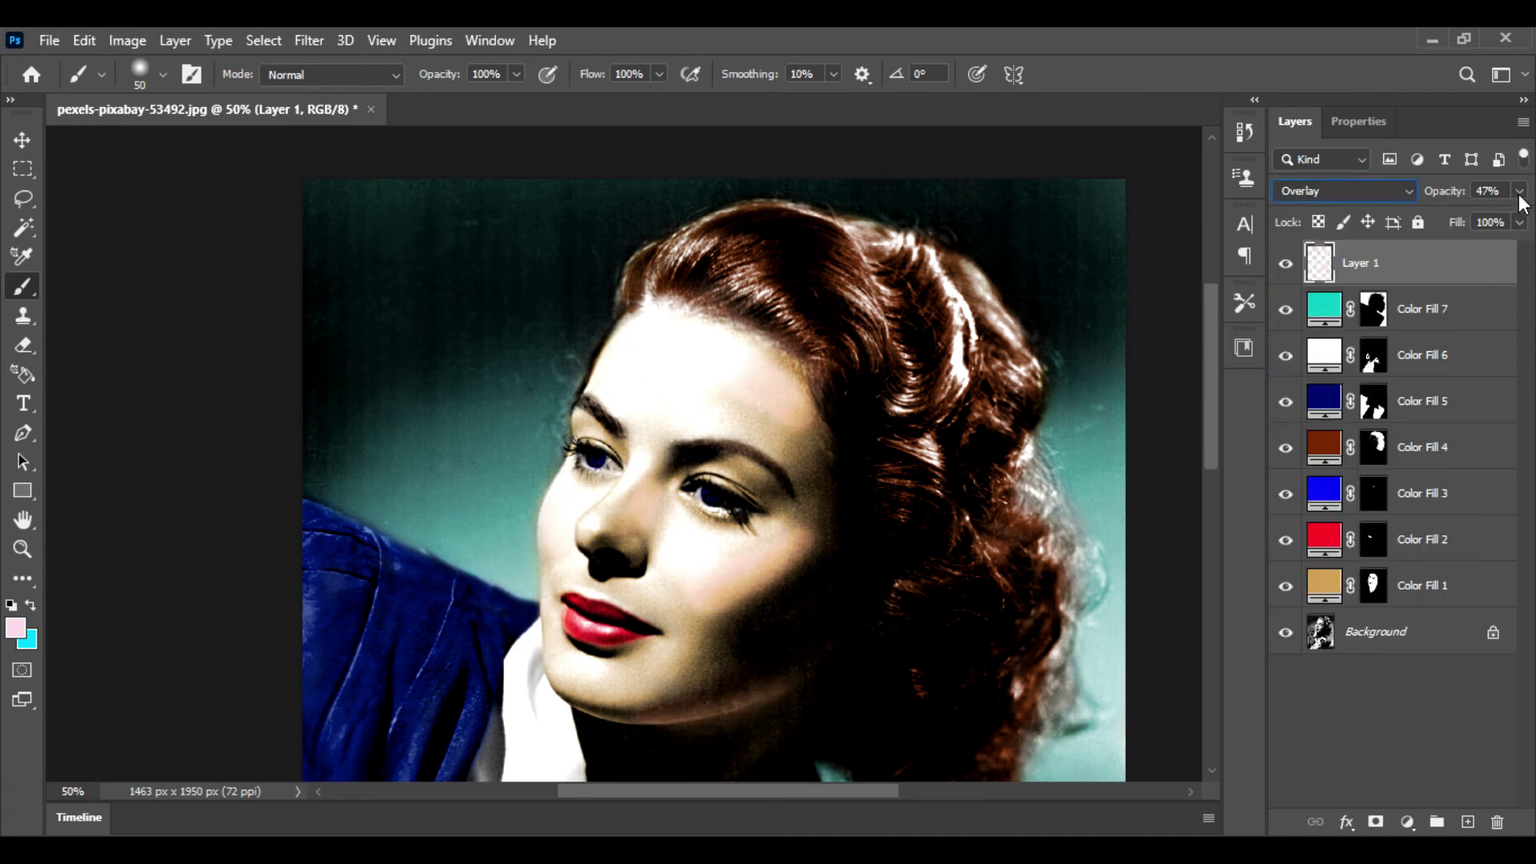
click(1519, 192)
click(1450, 216)
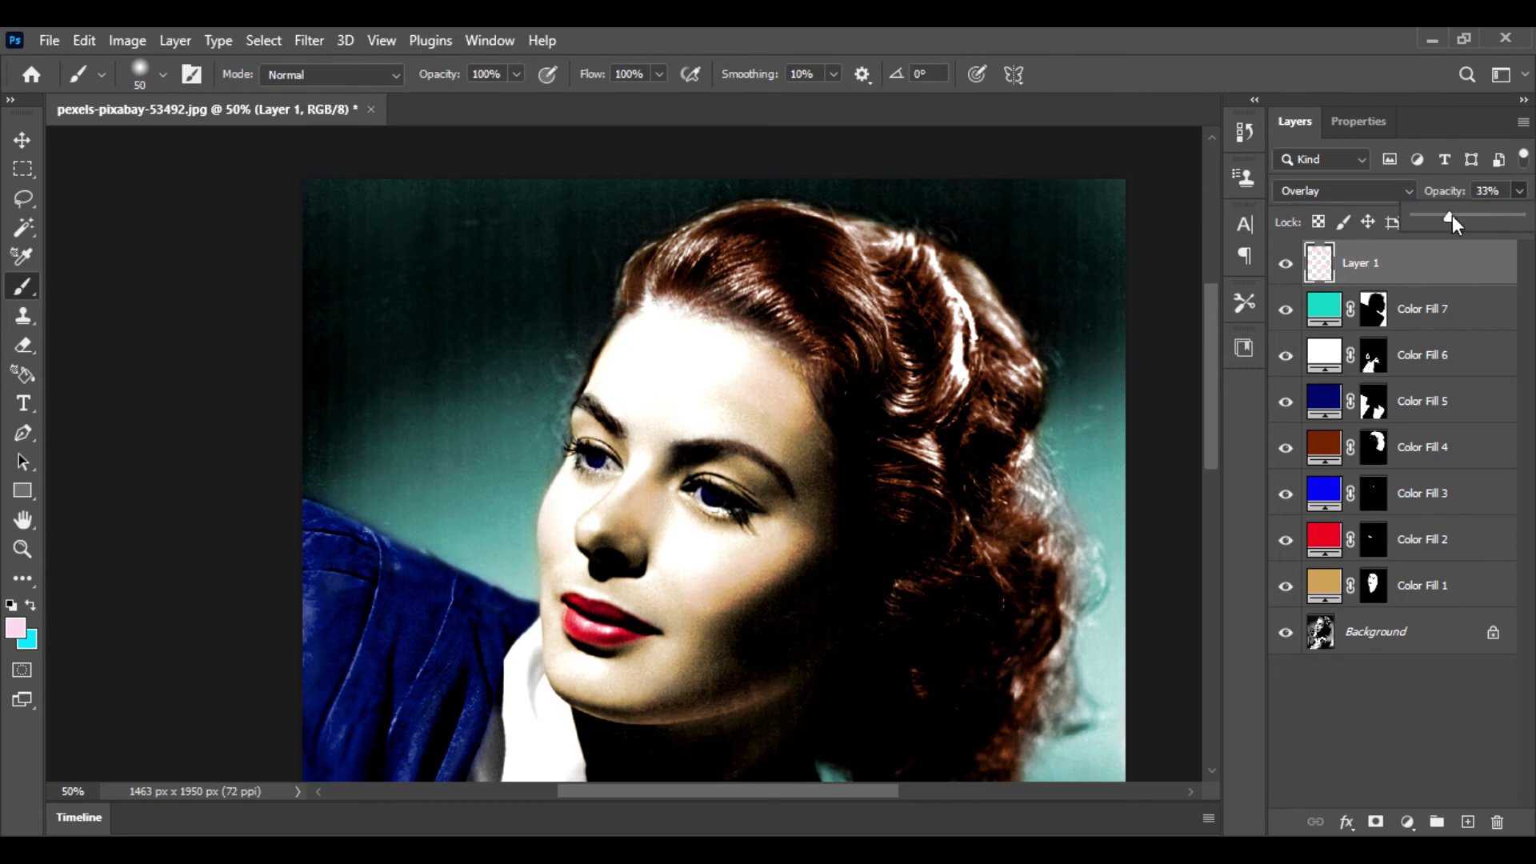
Paint more pale pink over the chin, lower face and neck on the Overlay paint layer
scroll(689, 590, down, 3)
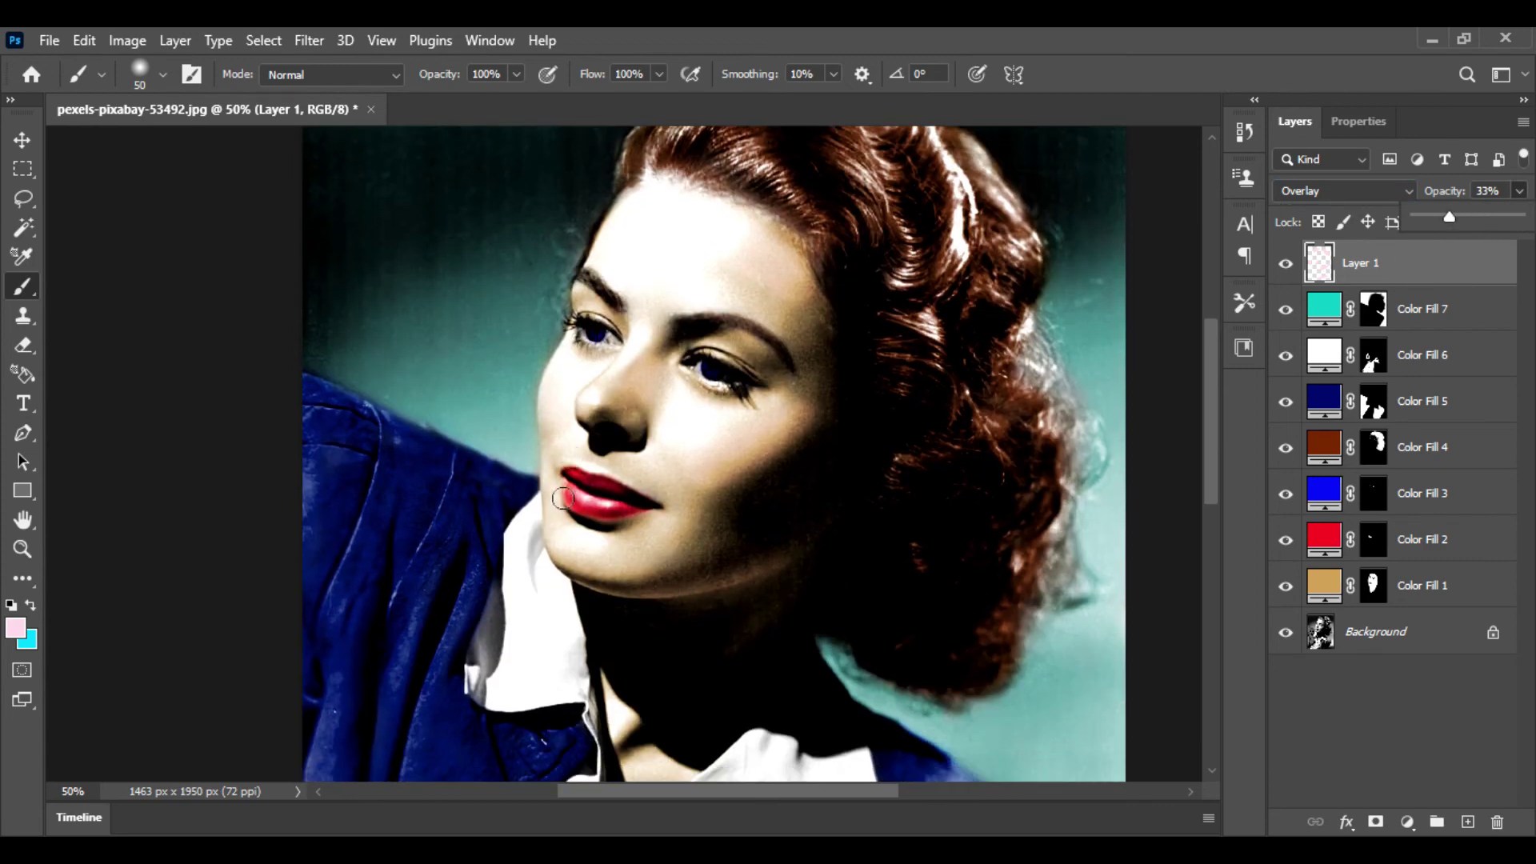
click(559, 538)
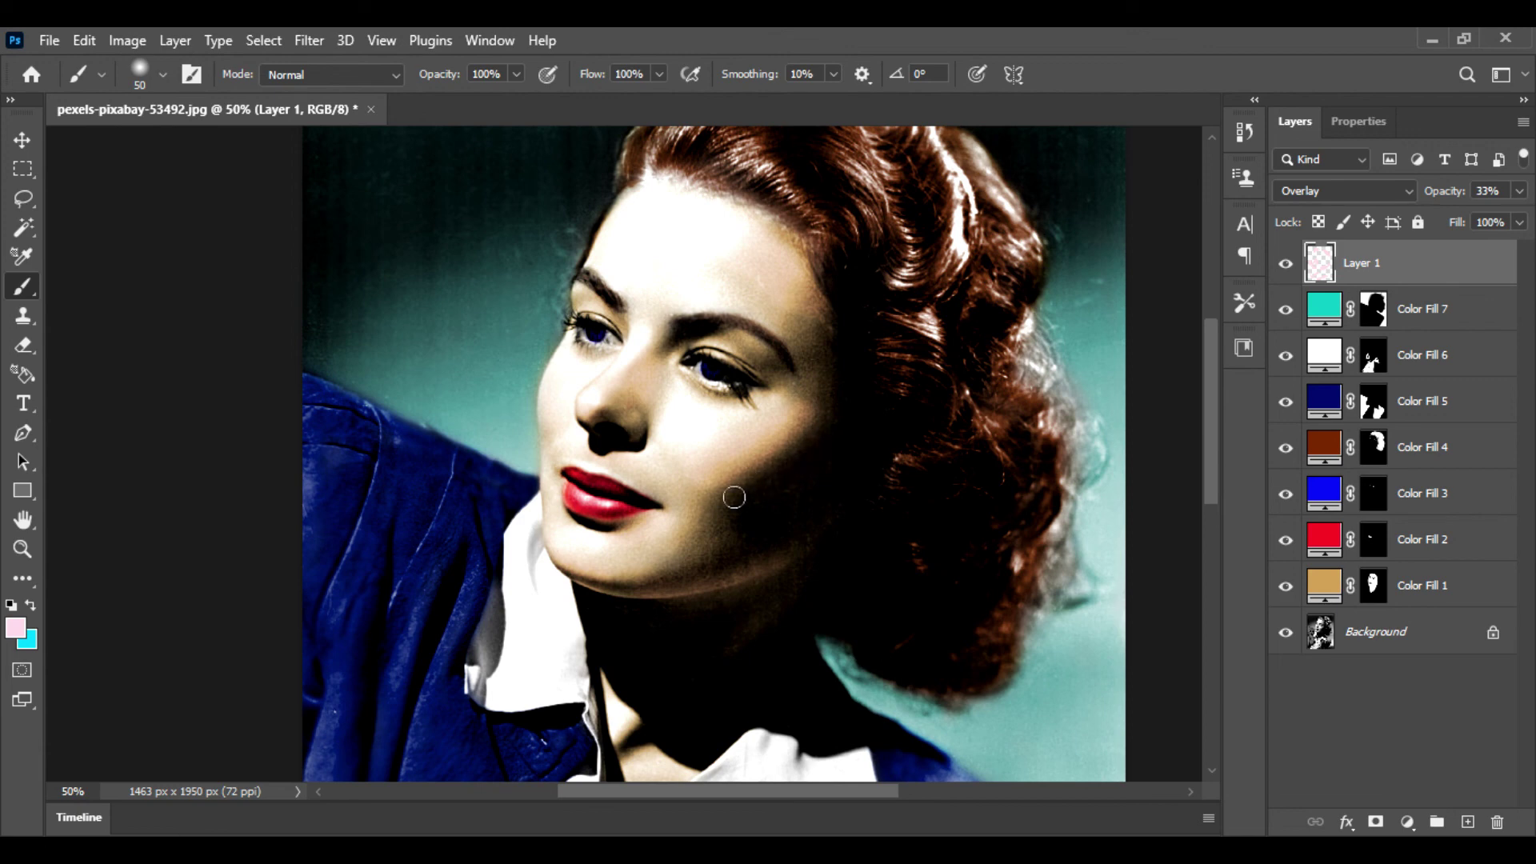
scroll(705, 688, down, 3)
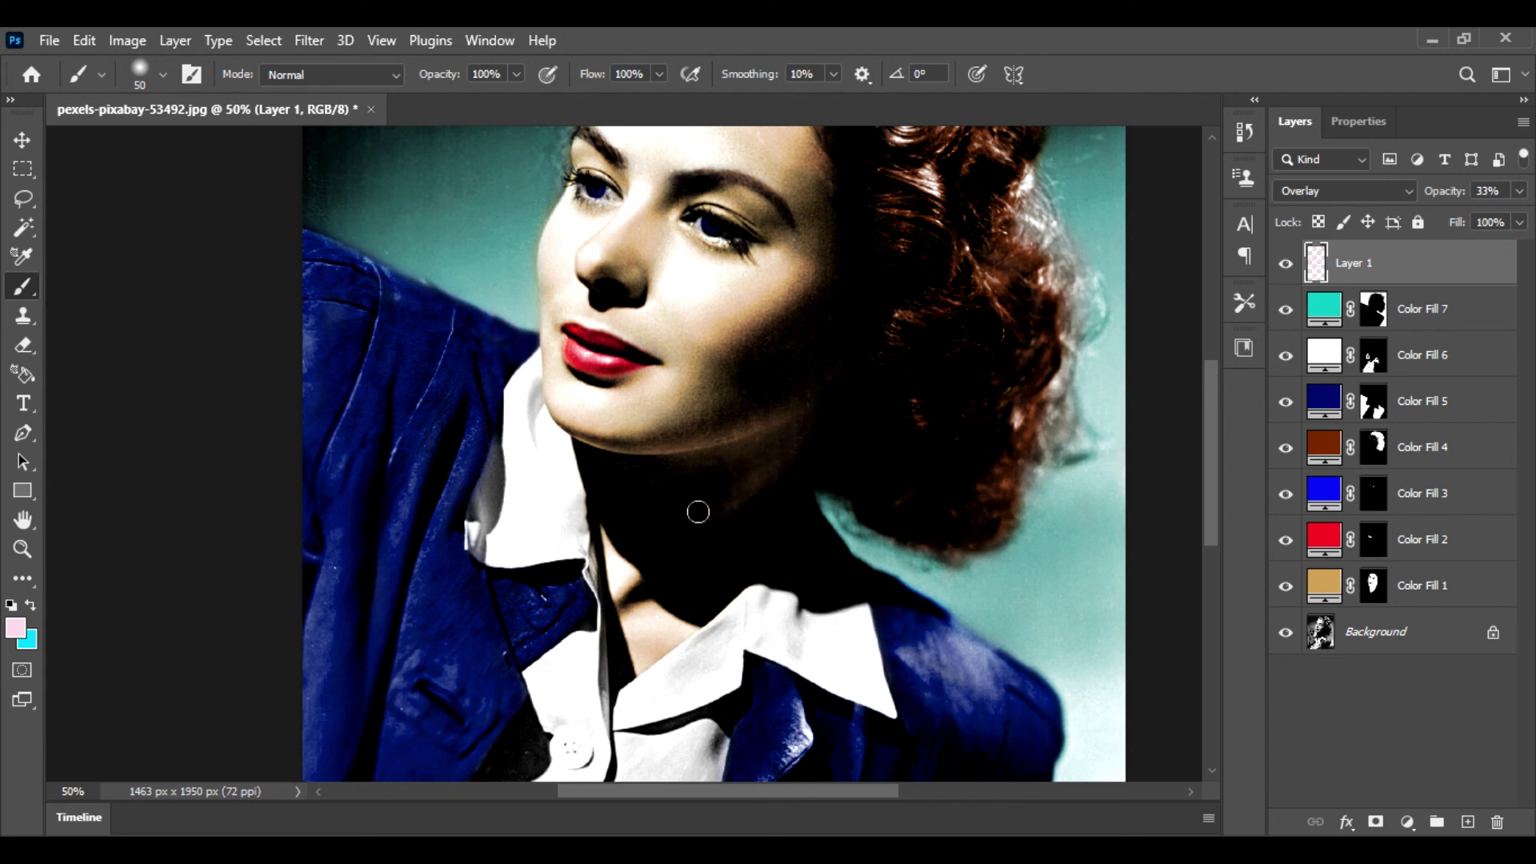
scroll(671, 590, up, 4)
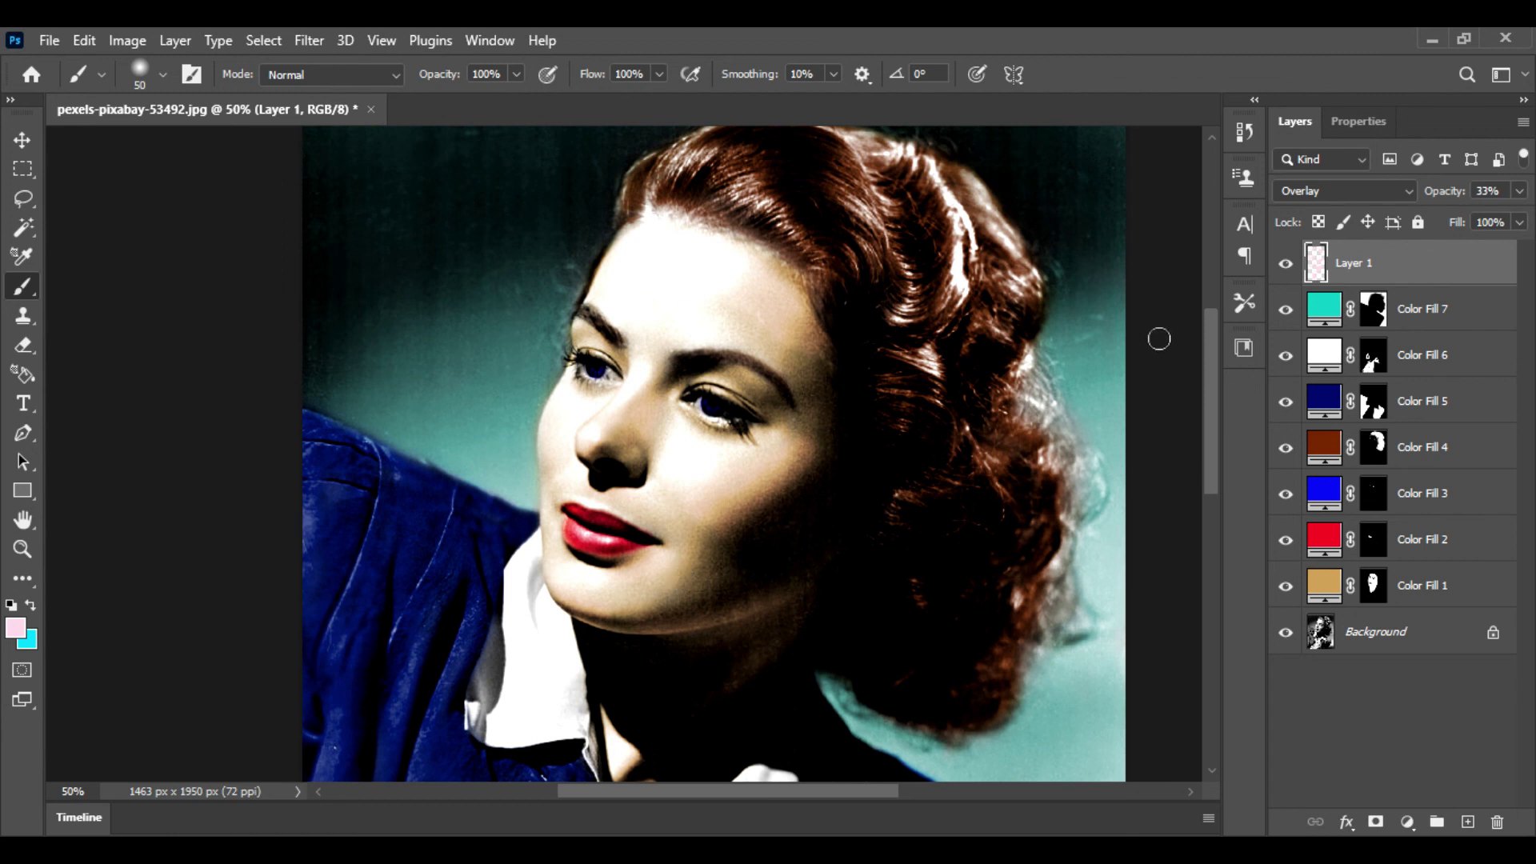
Check the pink paint layer's effect, set the brush opacity to 53% and dab pale pink on the shaded cheek beside the eye
click(1286, 264)
click(1285, 264)
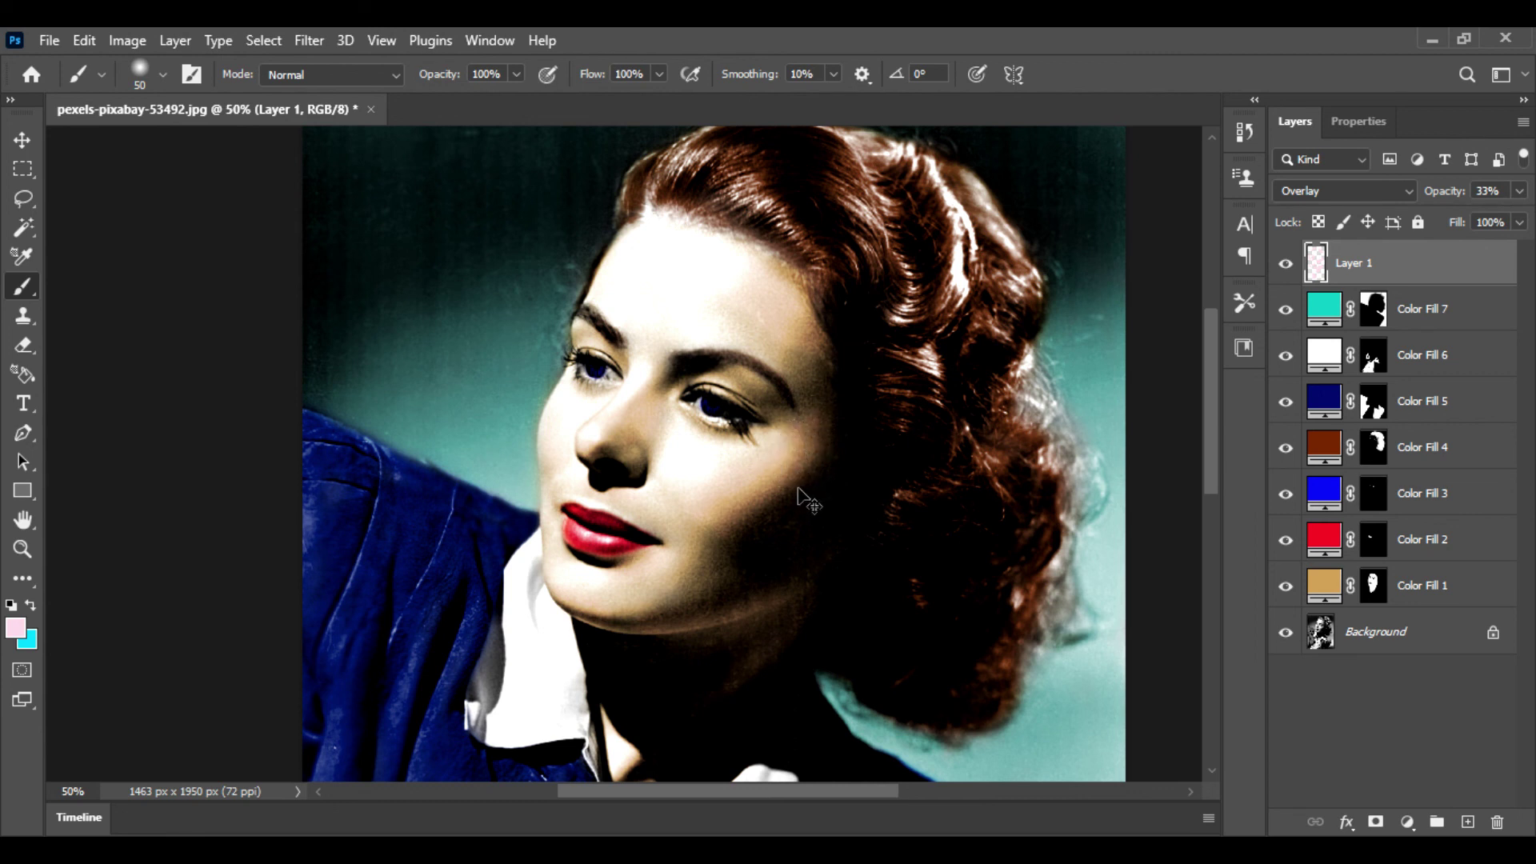
click(516, 74)
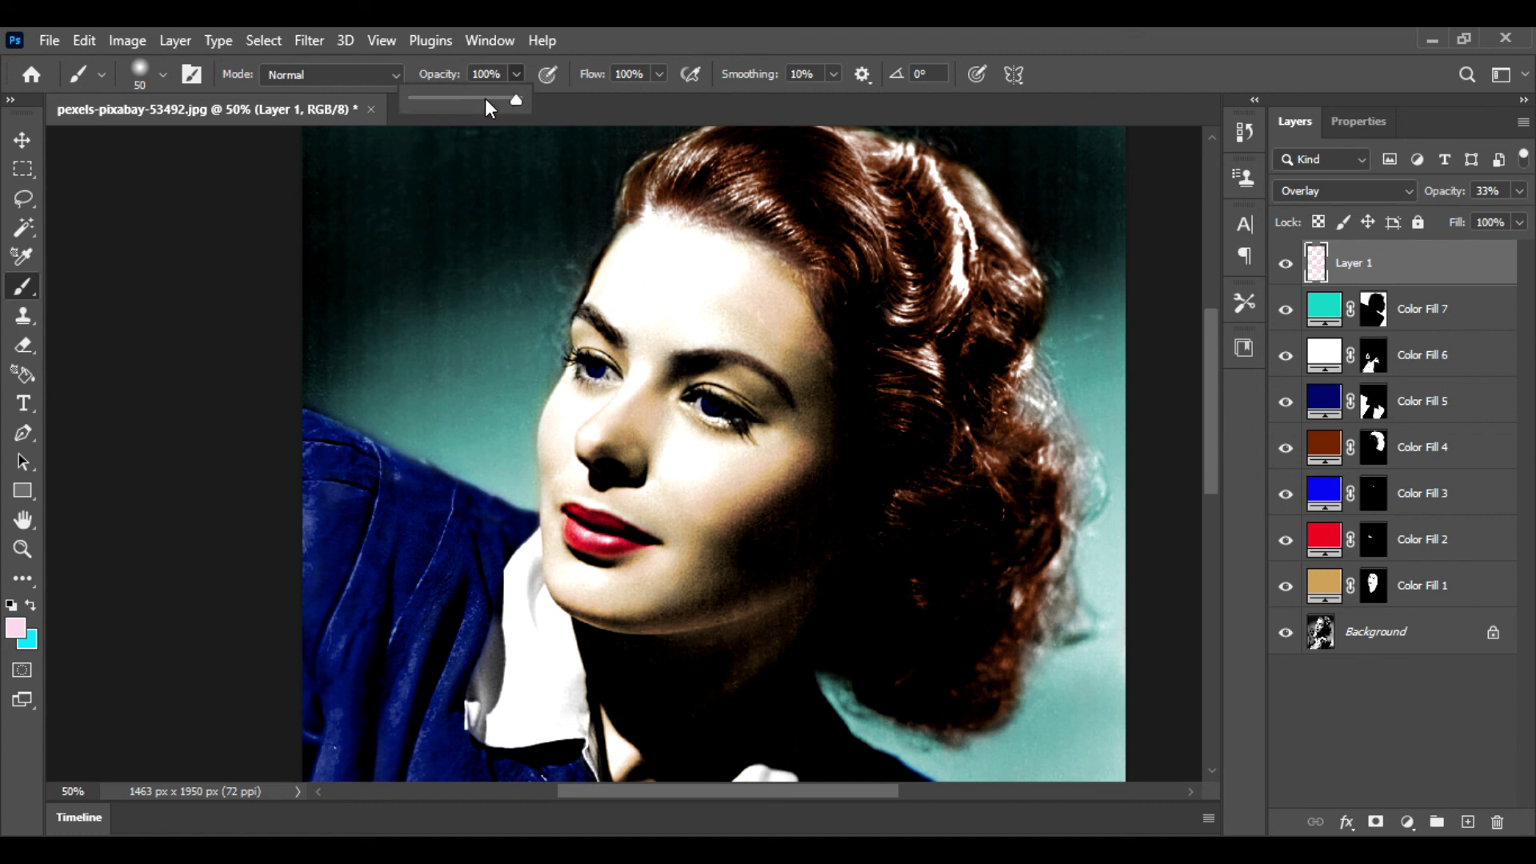
click(804, 429)
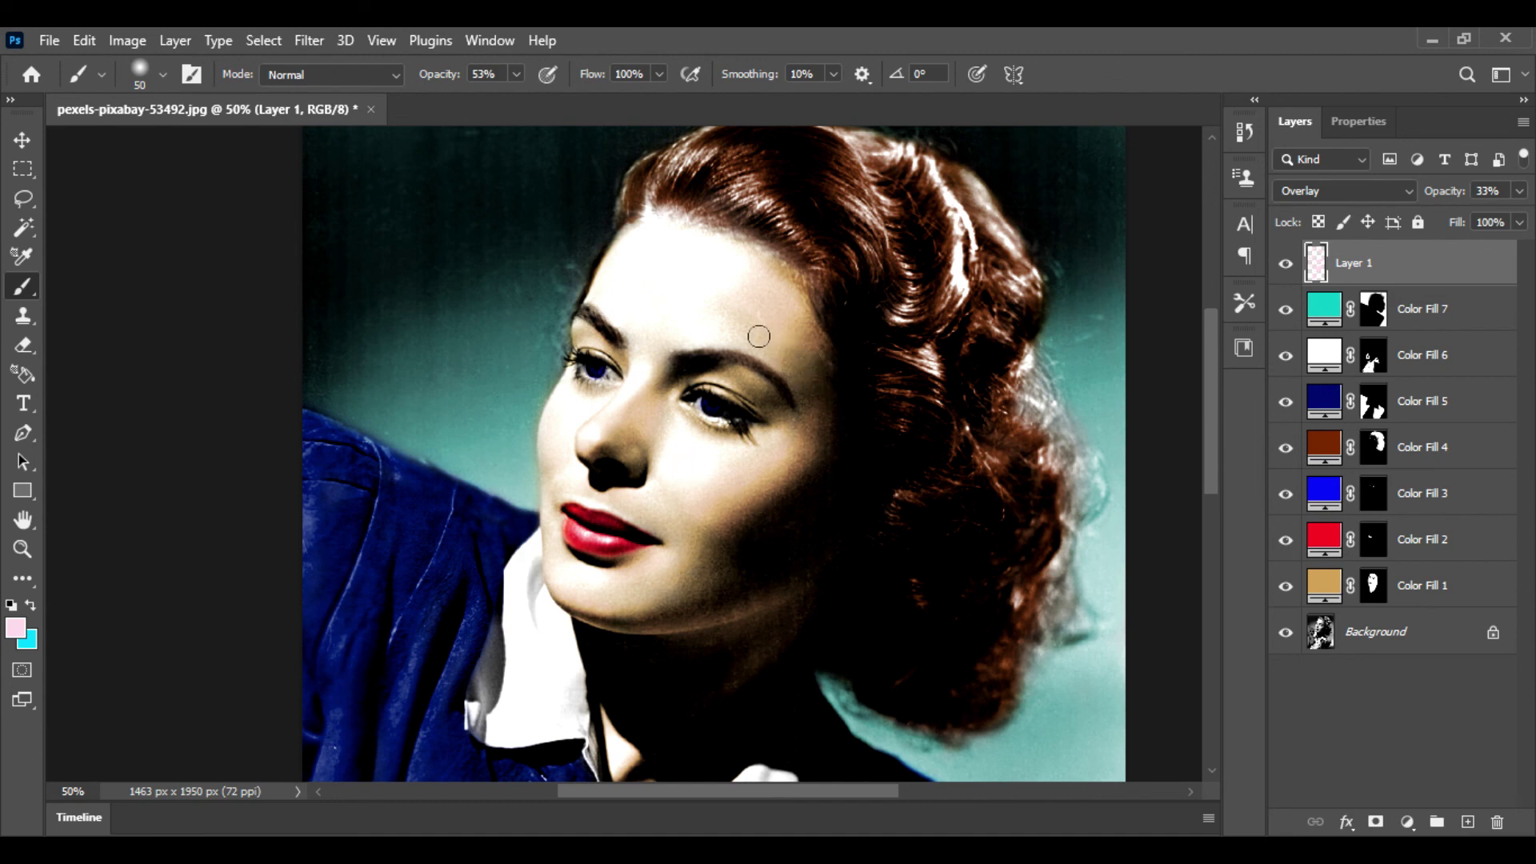
Examine the lower face and neck, and compare the whole portrait with the pink paint layer hidden and shown
scroll(647, 531, down, 3)
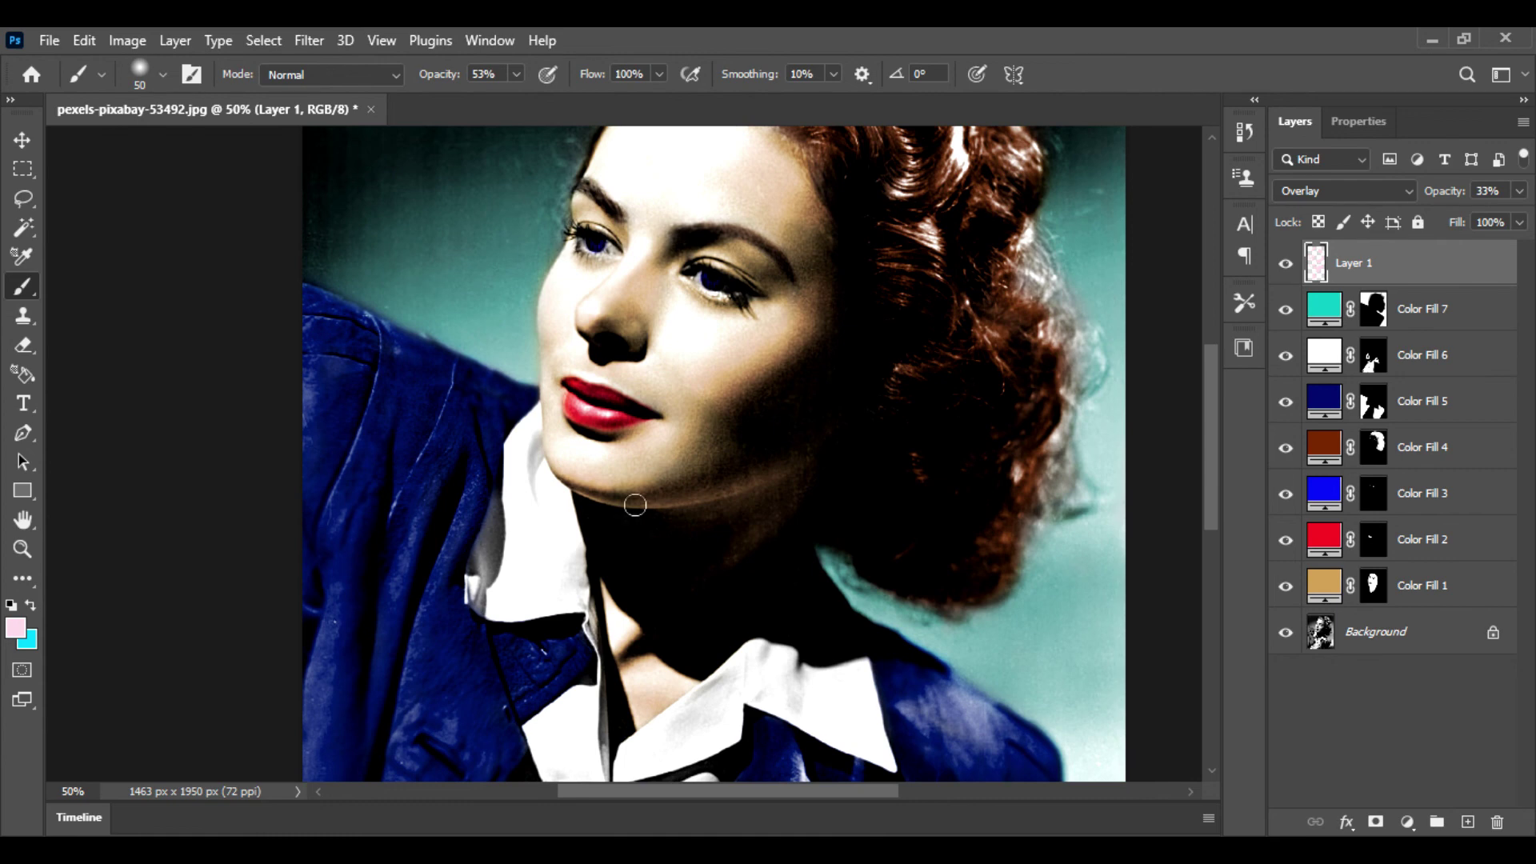
scroll(635, 505, down, 1)
scroll(628, 401, down, 1)
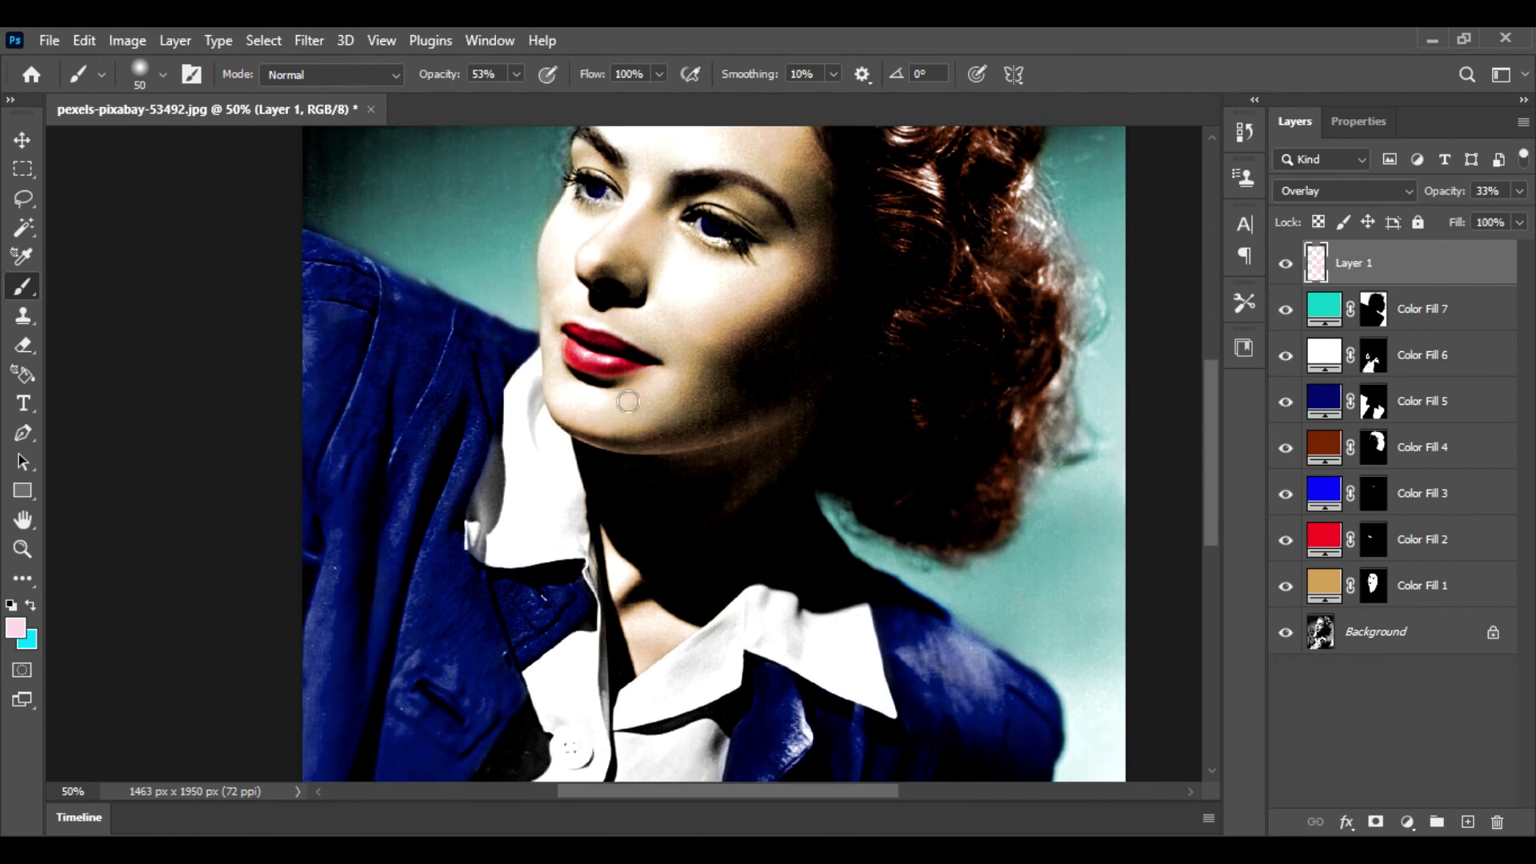
key(ctrl+minus)
key(ctrl+minus)
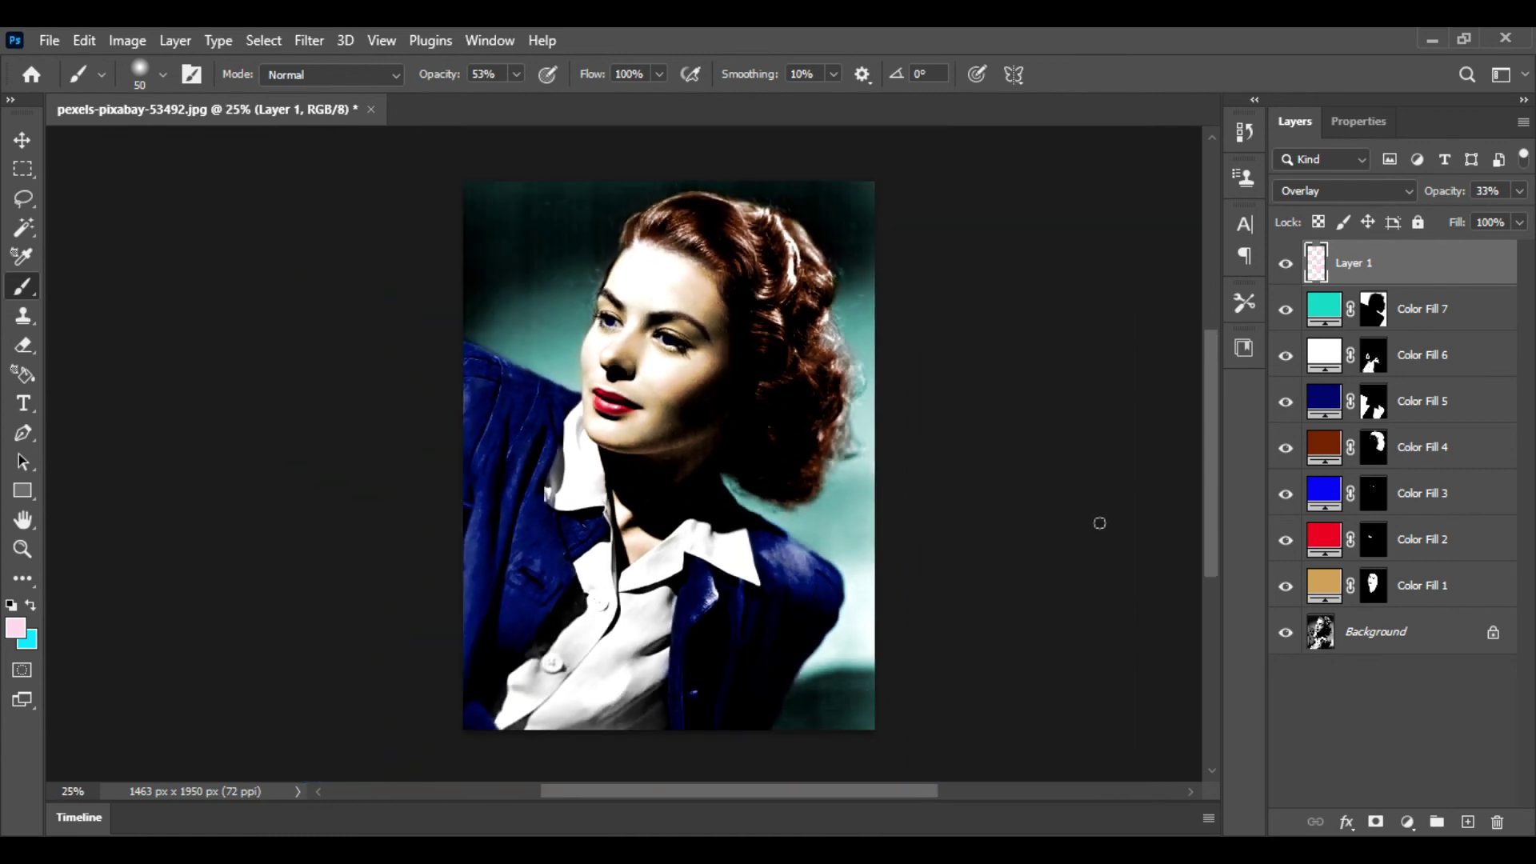
click(1286, 264)
click(1285, 264)
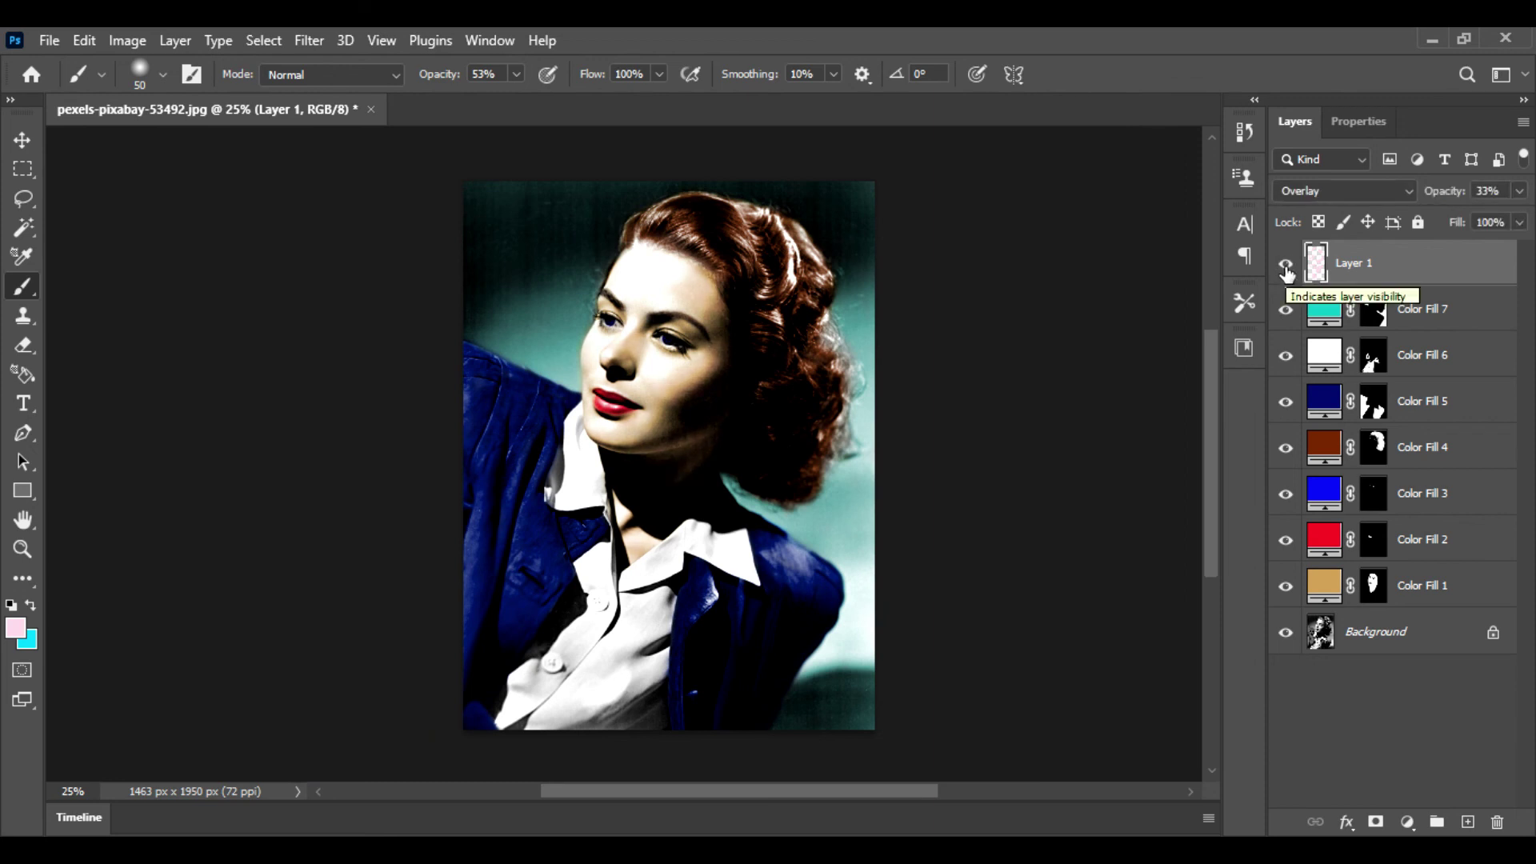
Lower the pink paint layer's opacity to 20% and compare the portrait with and without it
click(1518, 190)
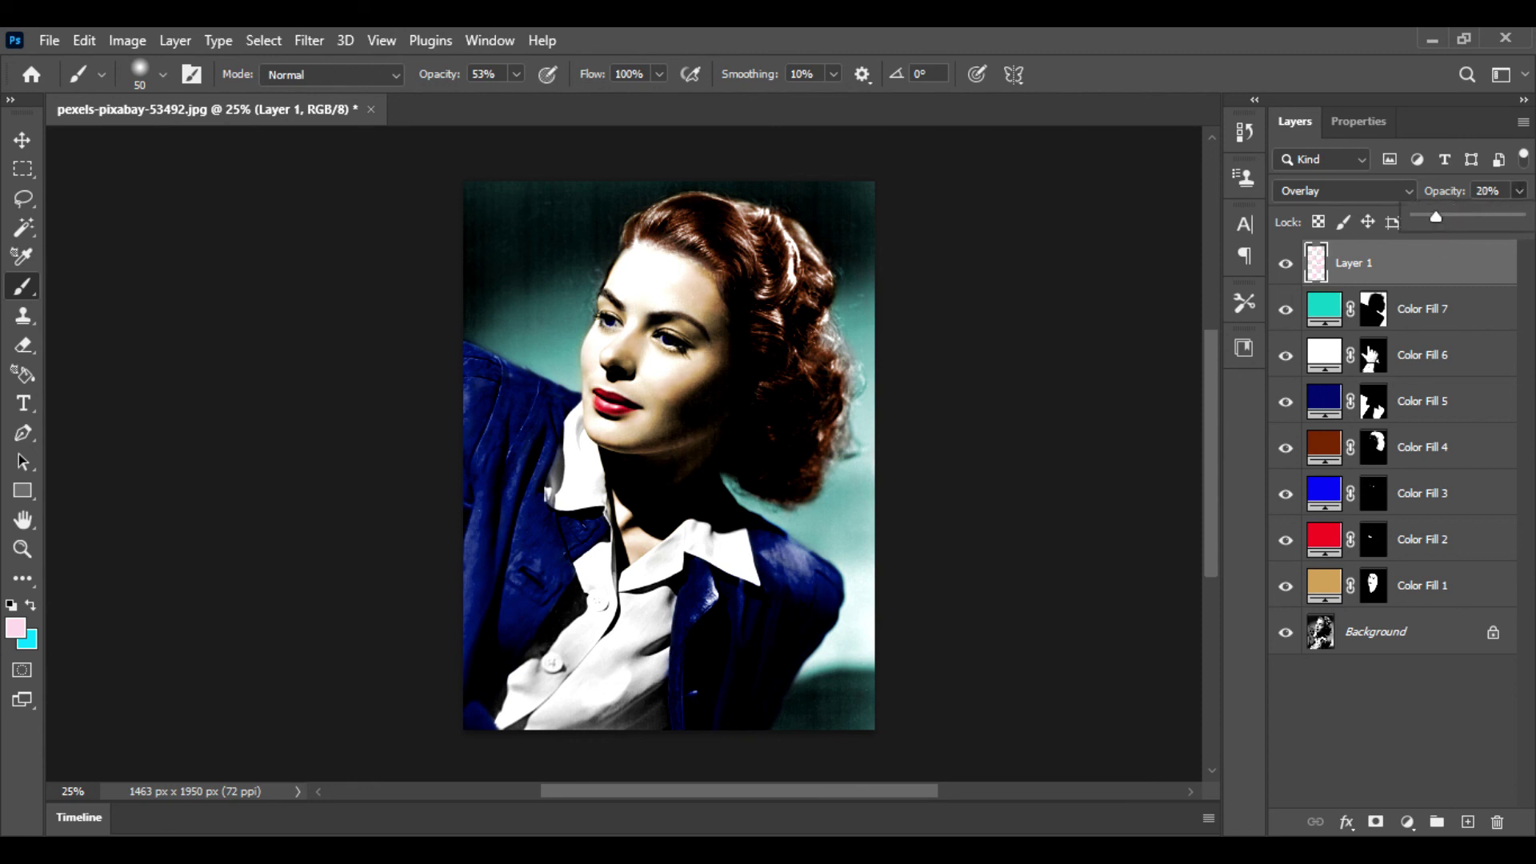
click(1287, 267)
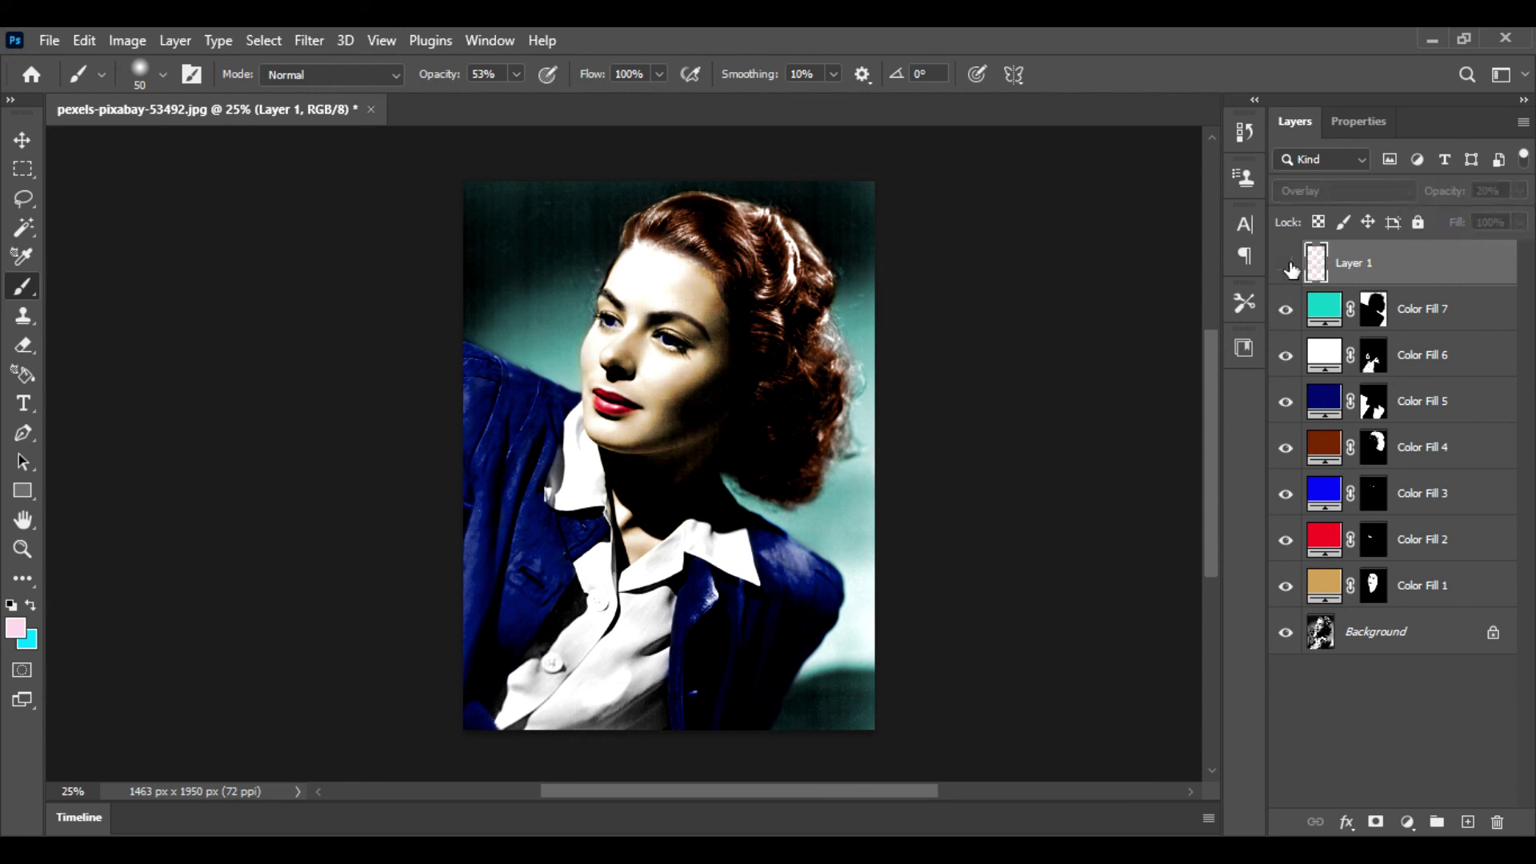
click(1289, 269)
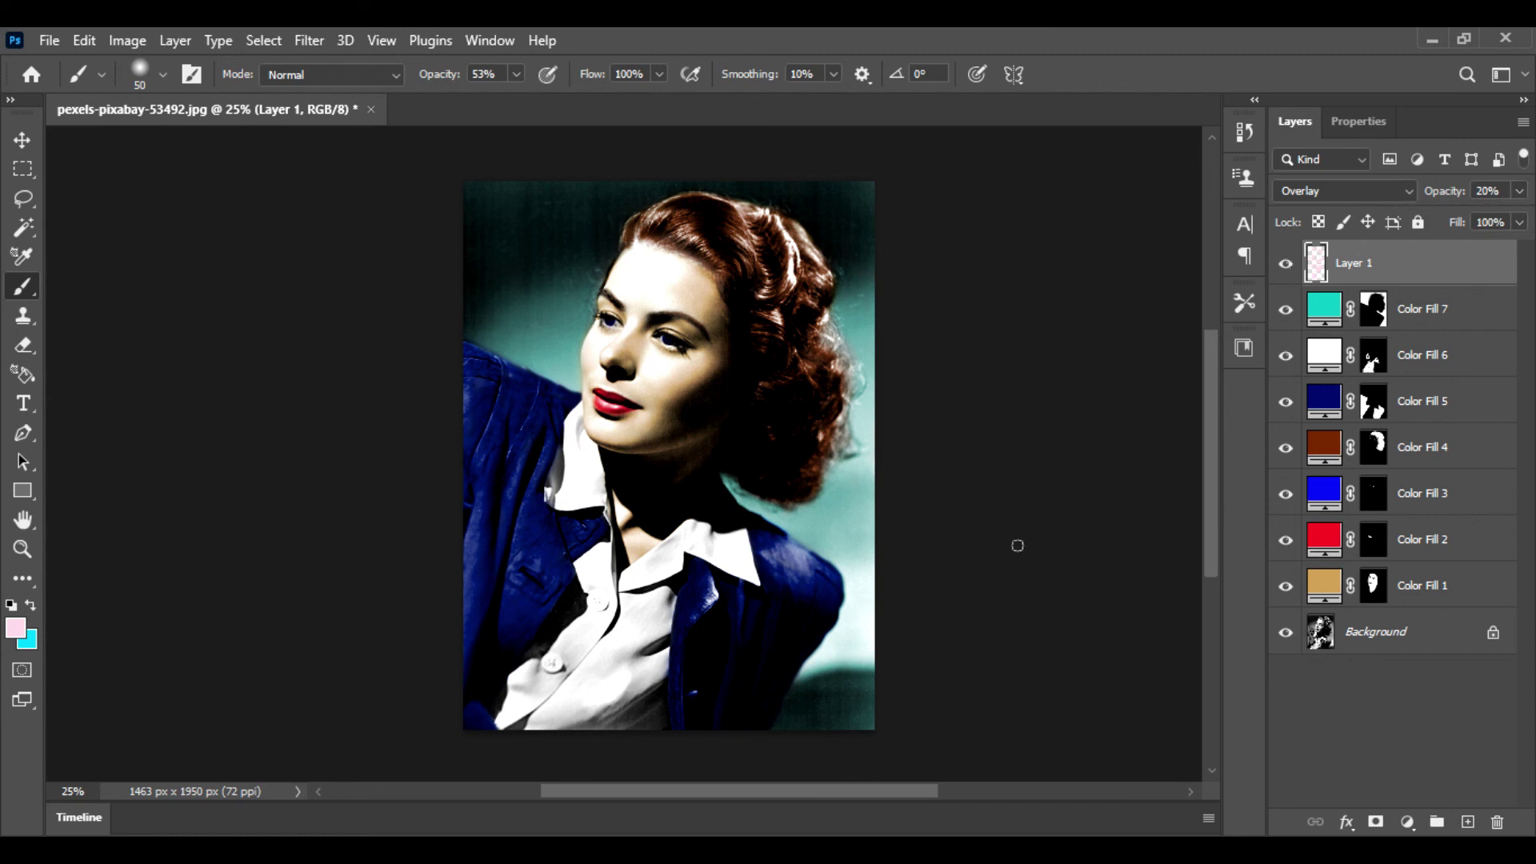
scroll(1018, 545, up, 2)
scroll(1018, 546, down, 2)
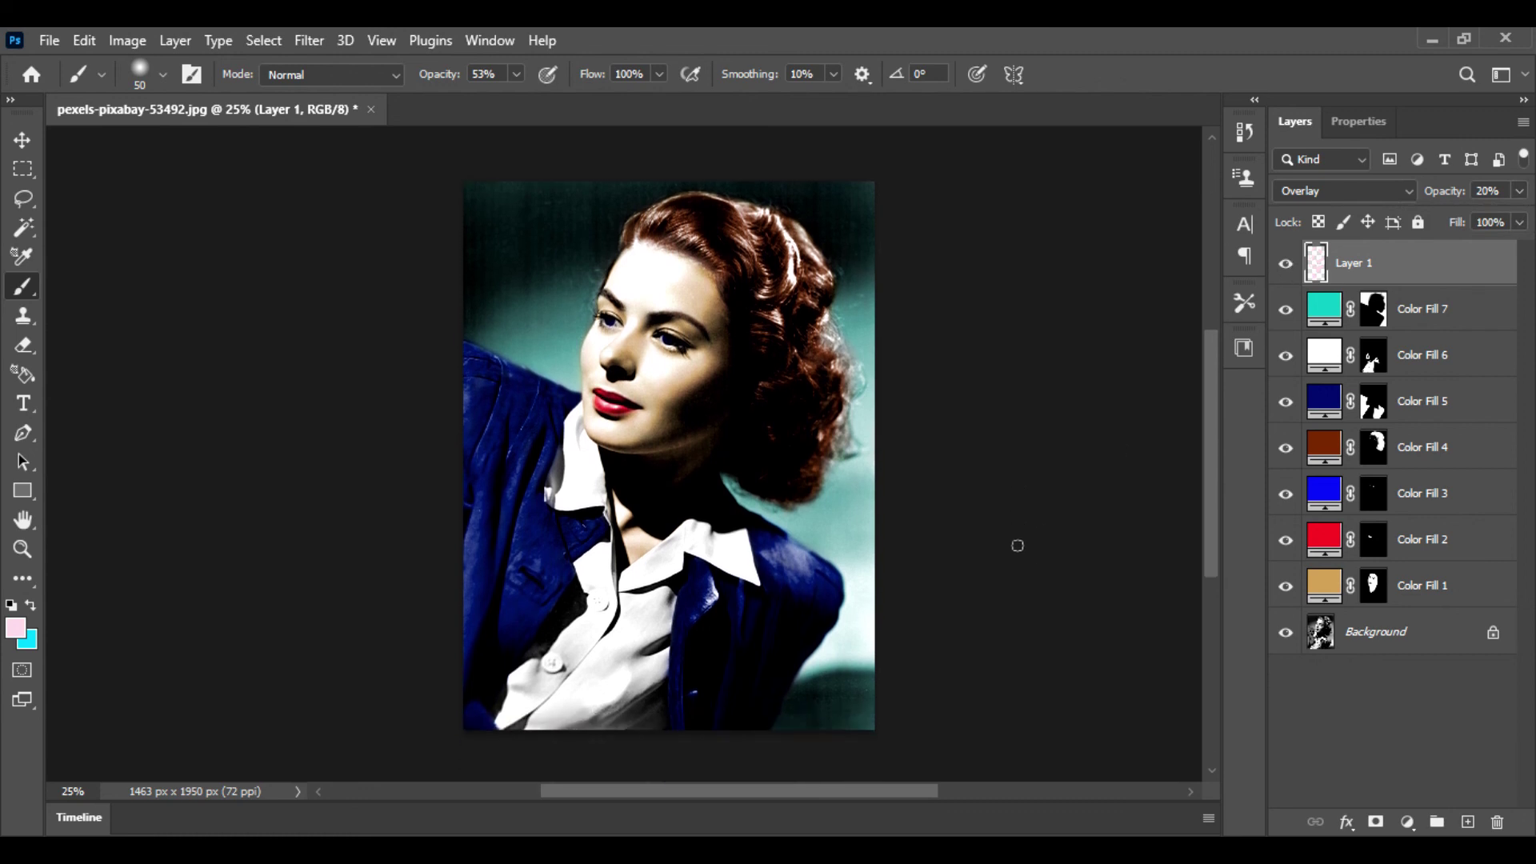